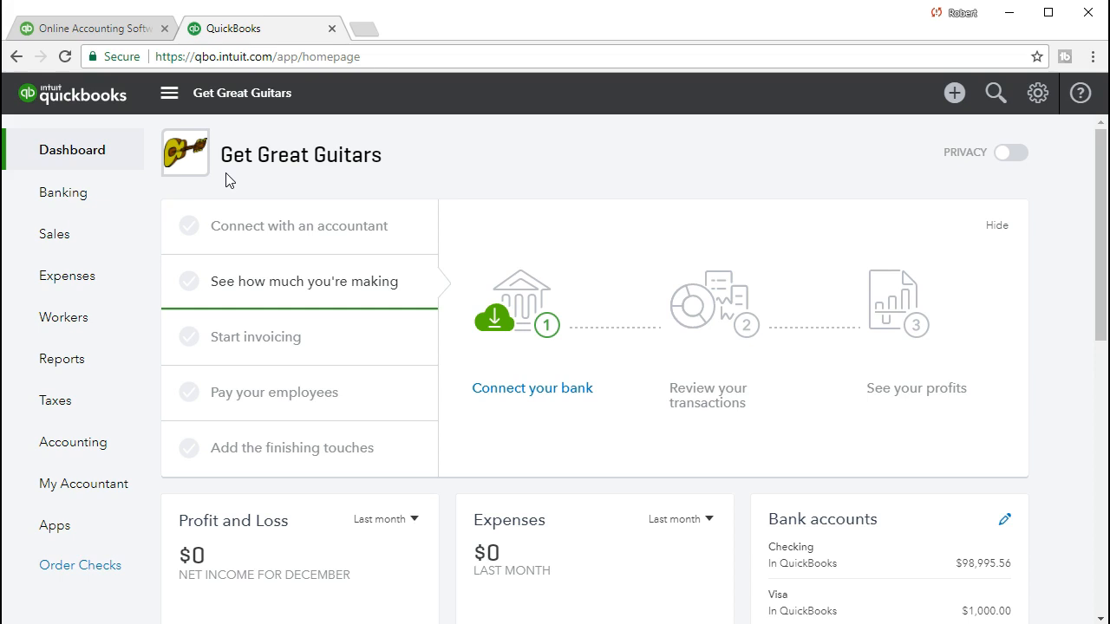
Step: Run the Balance Sheet report for the period 01/01/2021 to 02/28/2021
left_click(111, 364)
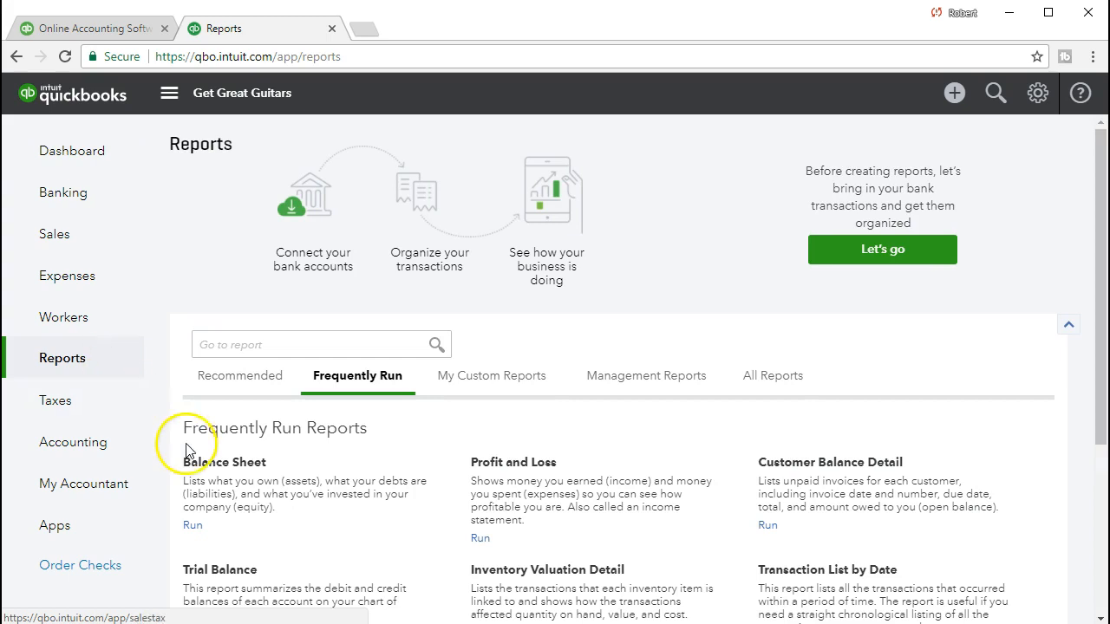
left_click(207, 465)
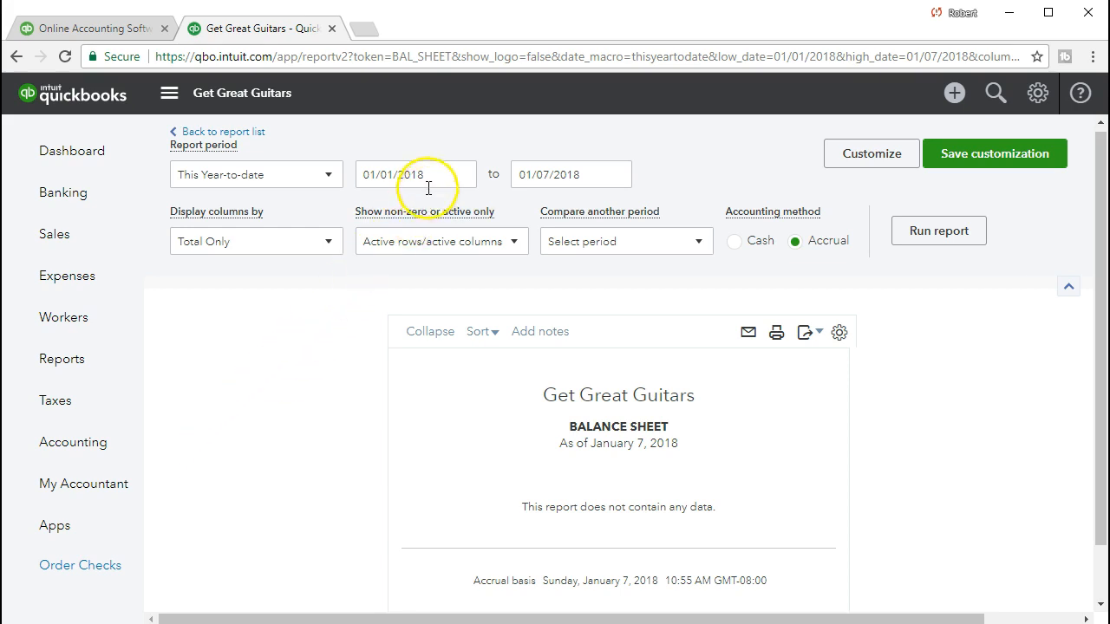
left_click_drag(425, 178, 336, 175)
type("010121")
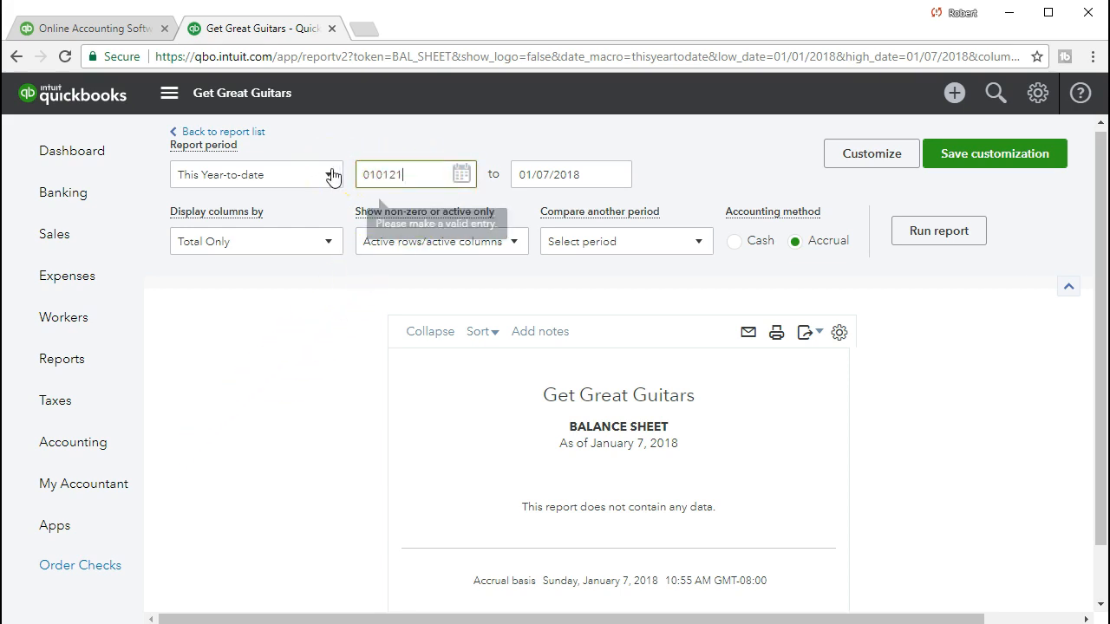
key("Tab")
type("0")
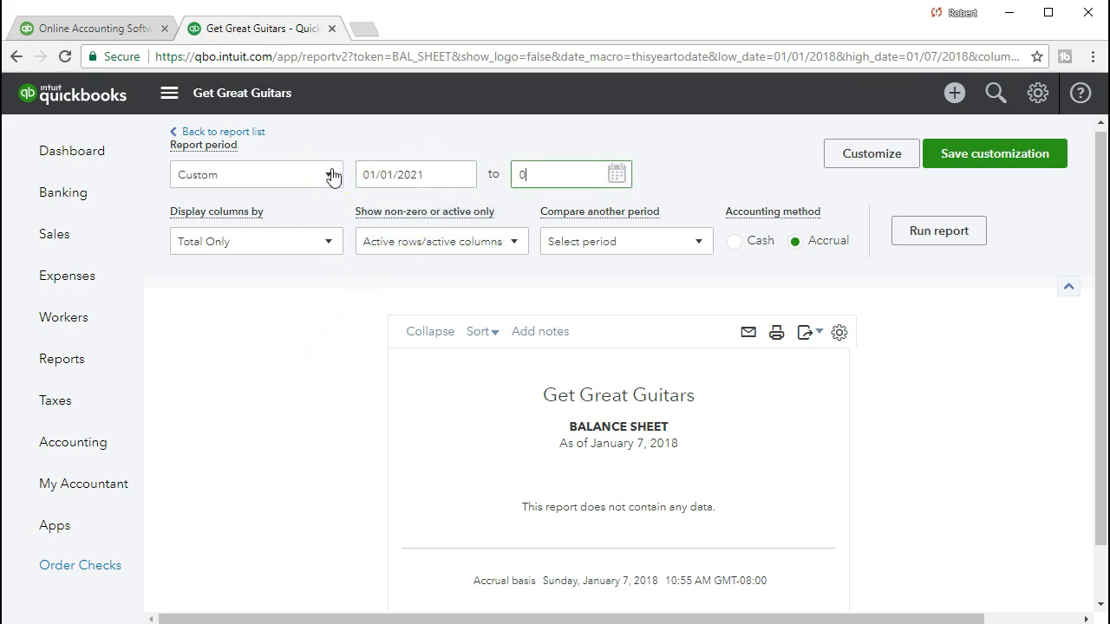
type("2/28/2021")
key("Tab")
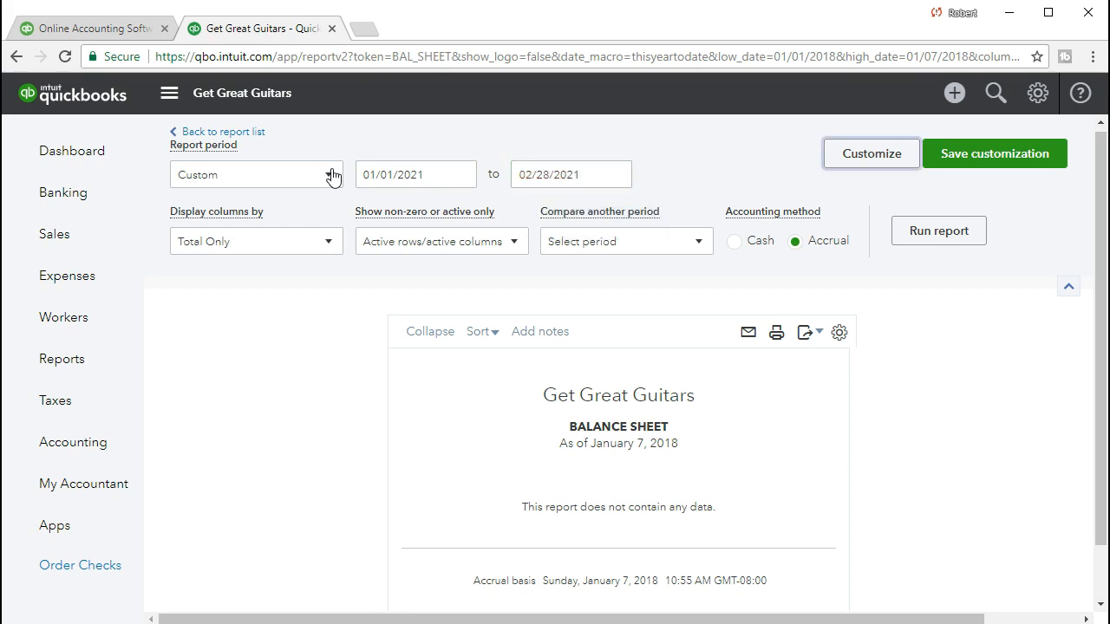
left_click(909, 249)
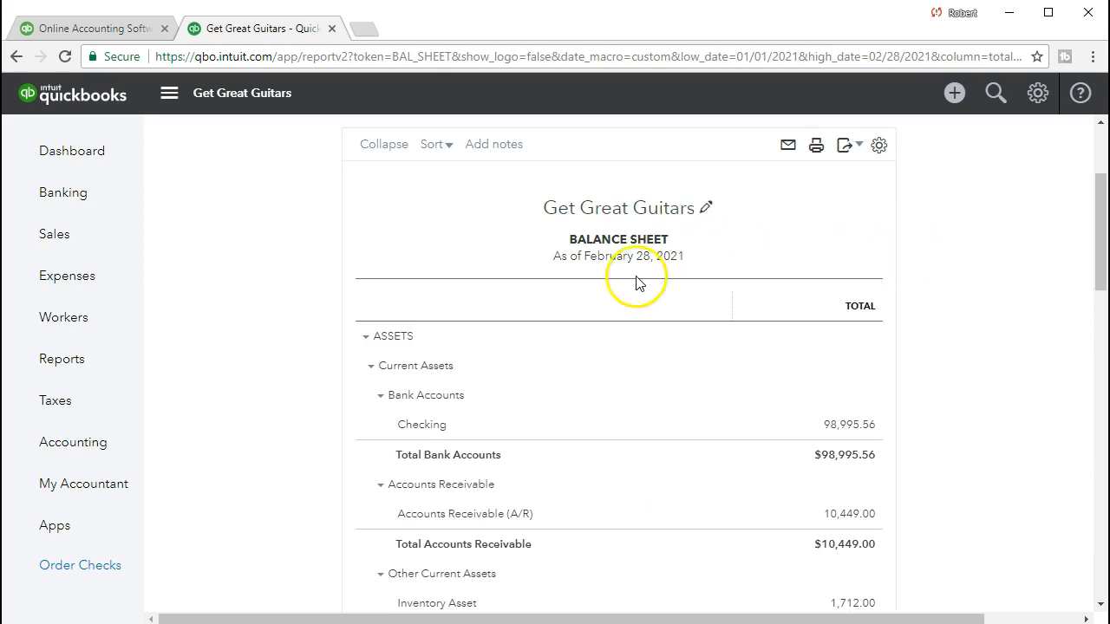
Step: Review the balance sheet's assets and liabilities, and open the transaction detail behind the Loan Payable amount under Long-Term Liabilities
scroll(508, 339, "up", 3)
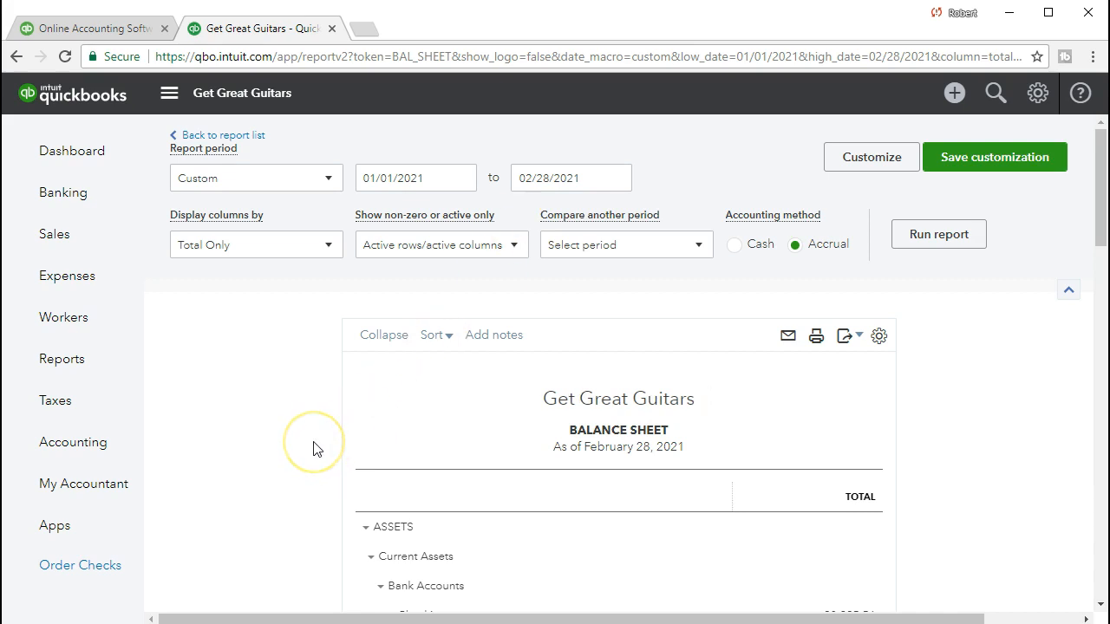
scroll(315, 448, "down", 7)
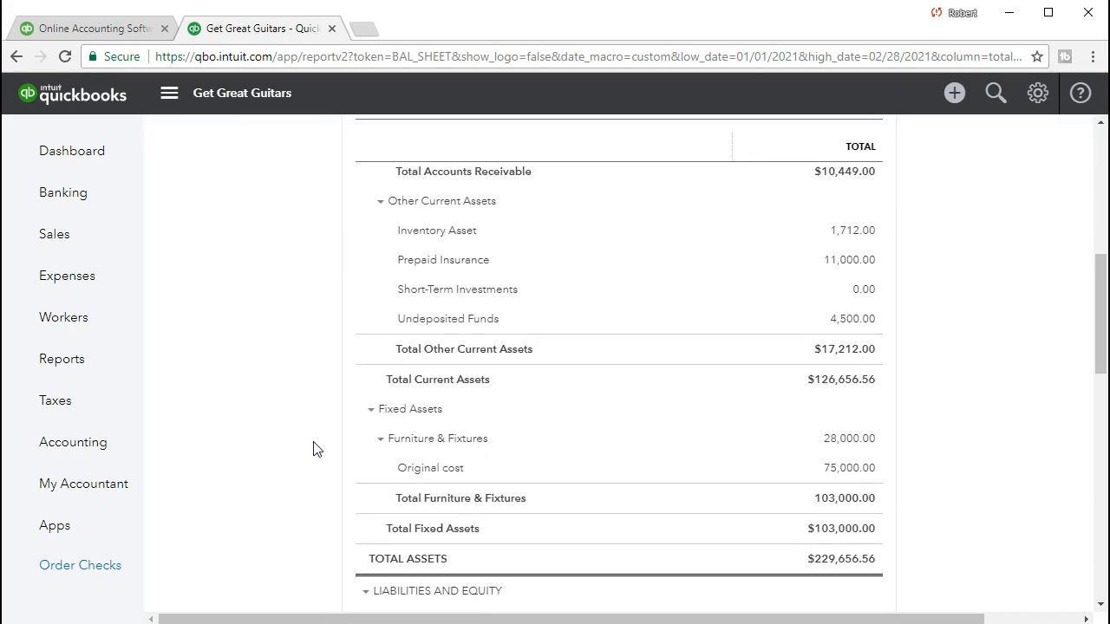
scroll(314, 449, "down", 4)
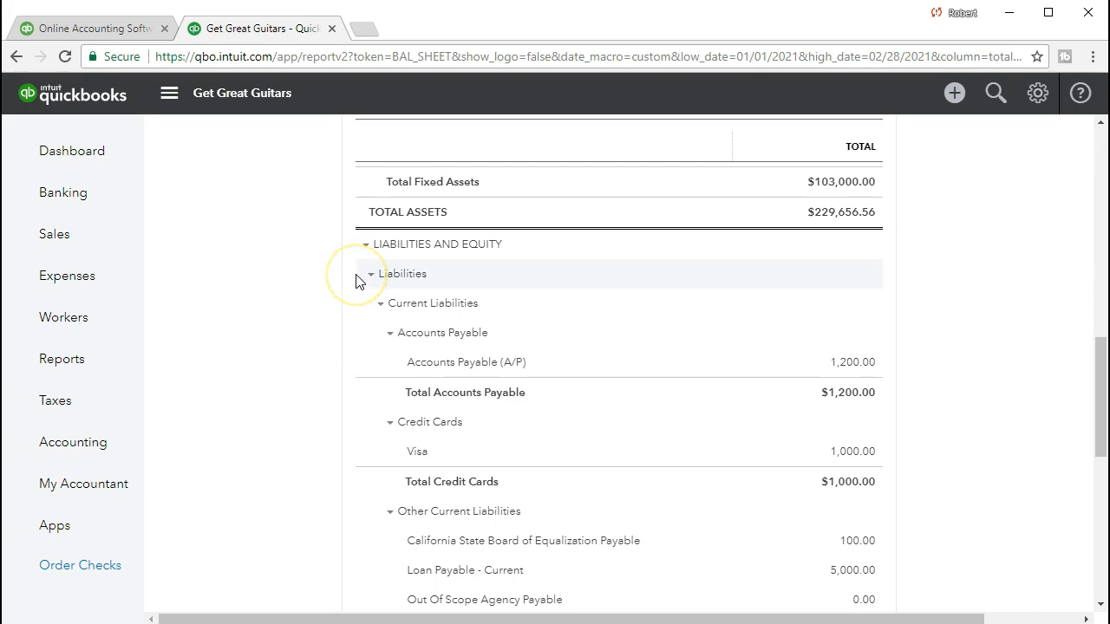
left_click(306, 375)
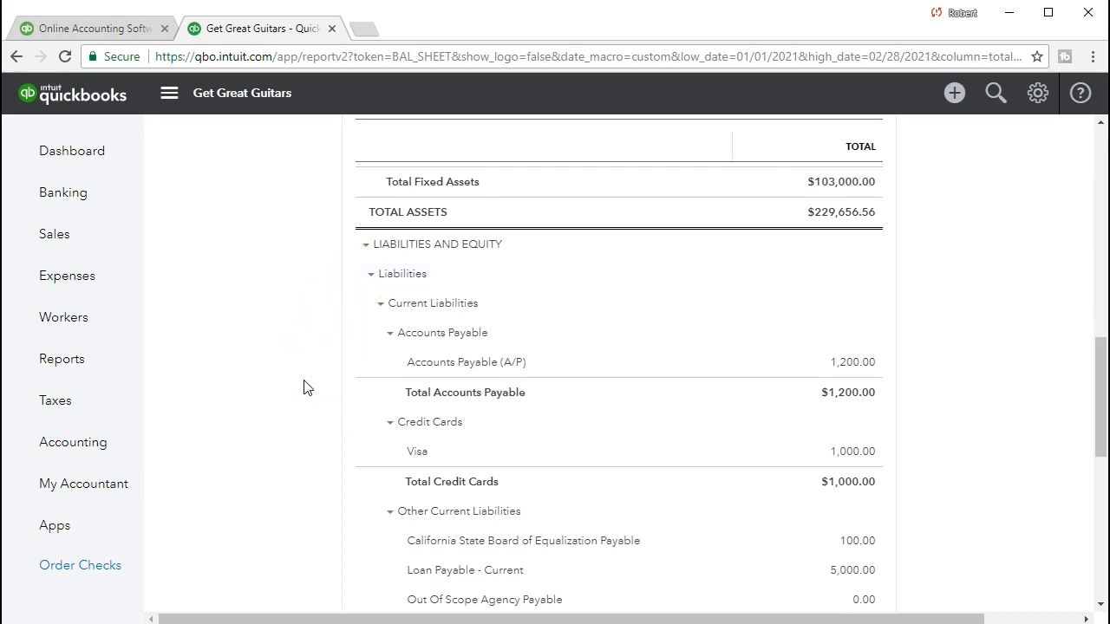
scroll(303, 388, "down", 4)
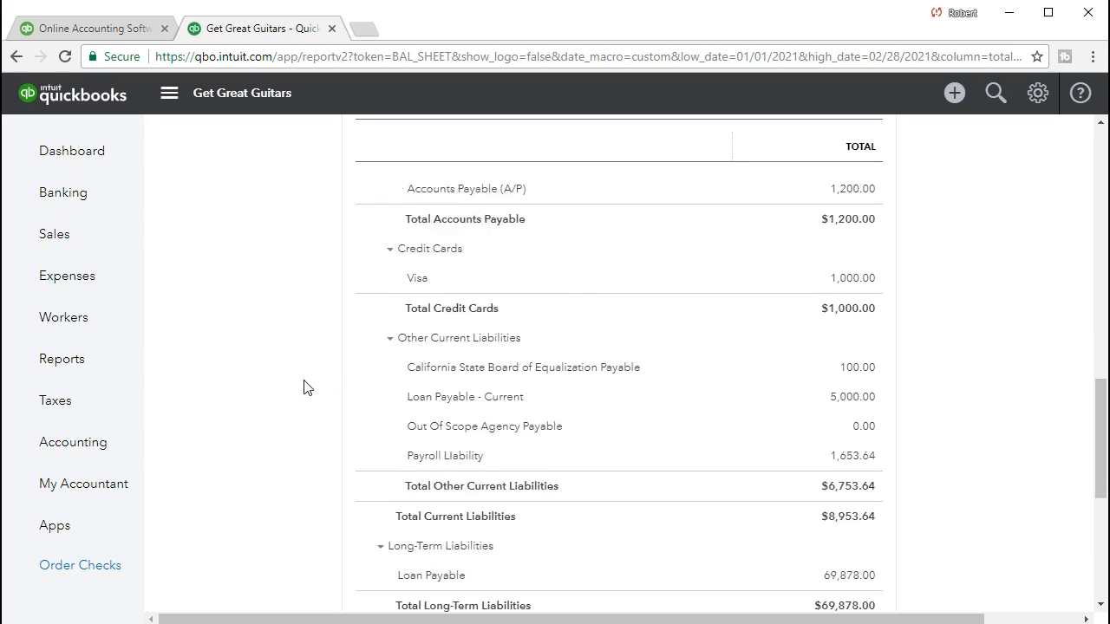
scroll(303, 387, "down", 1)
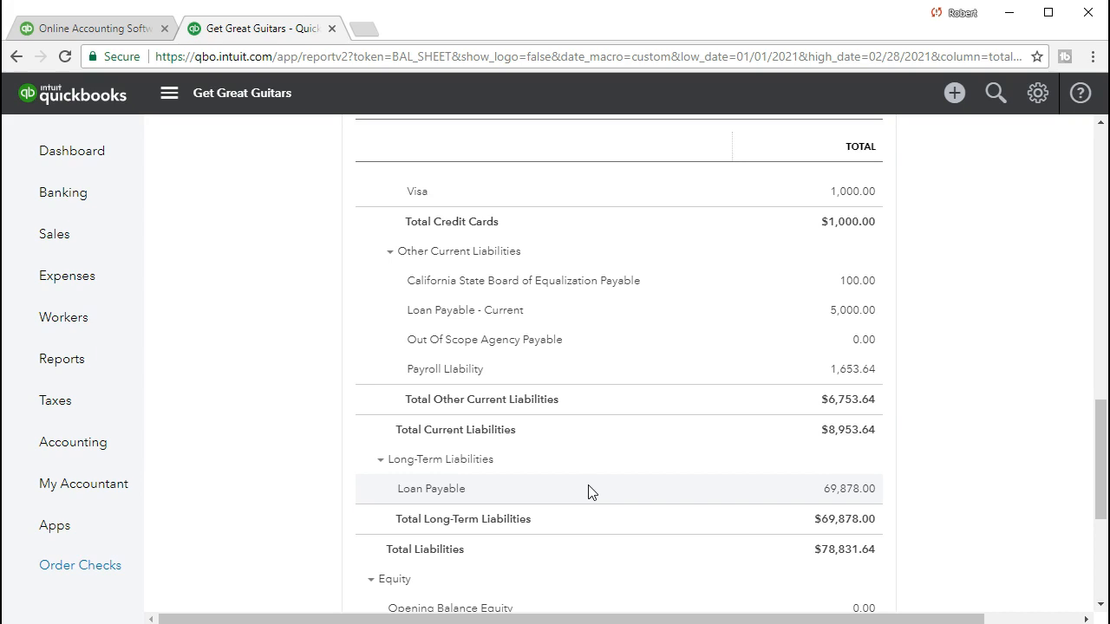
left_click(833, 494)
left_click(842, 492)
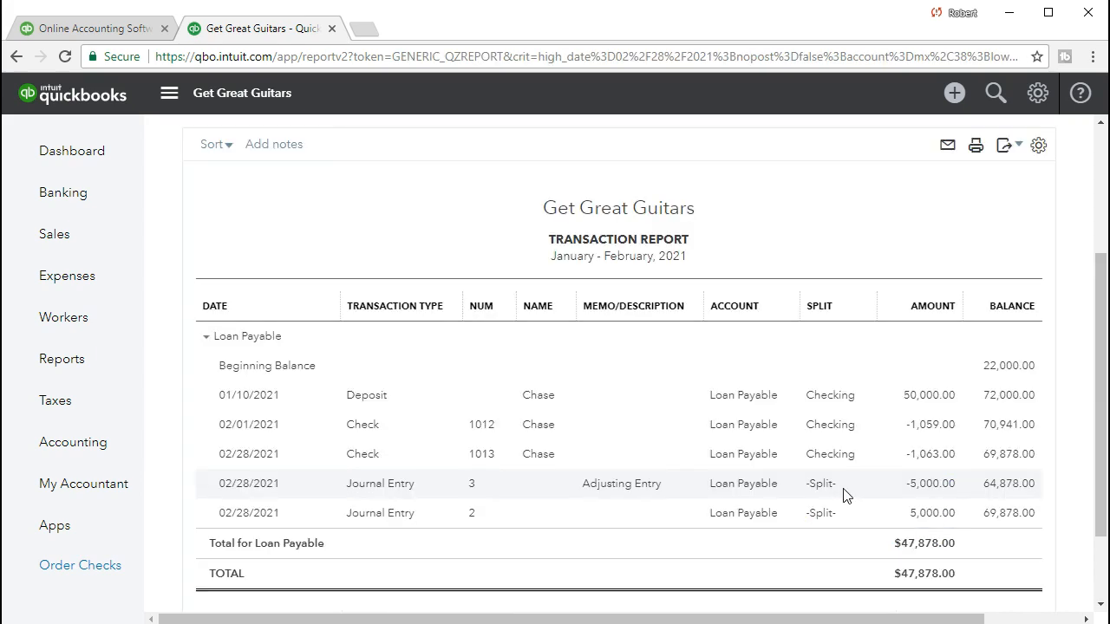
Step: Examine the Loan Payable transactions, comparing the deposit and the two Chase check payments with the running balance
left_click(663, 380)
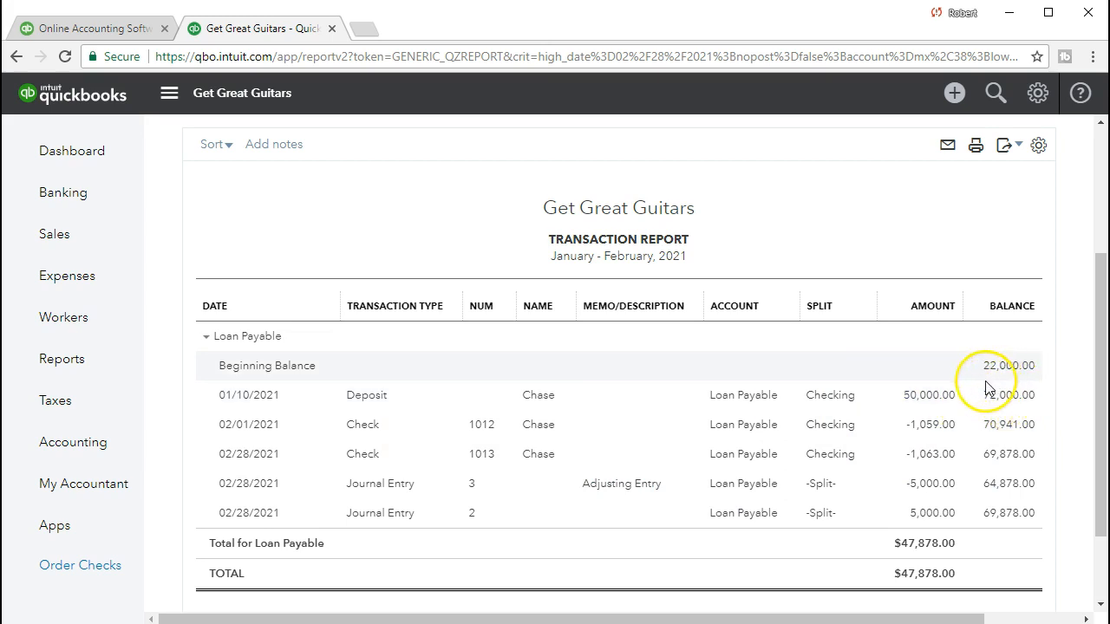
left_click(988, 425)
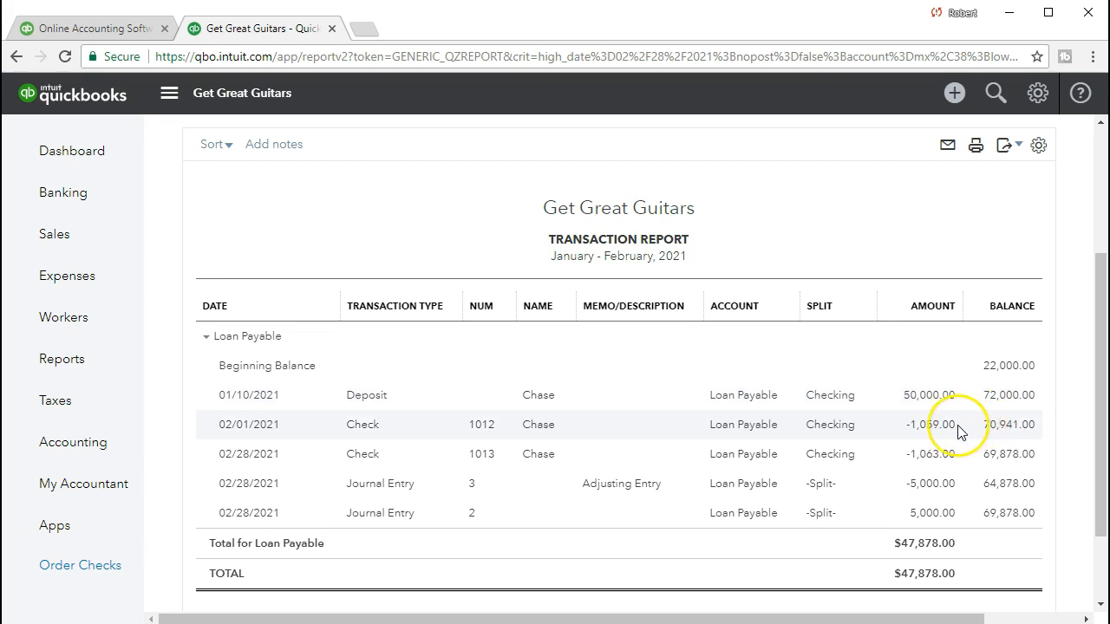
left_click(976, 449)
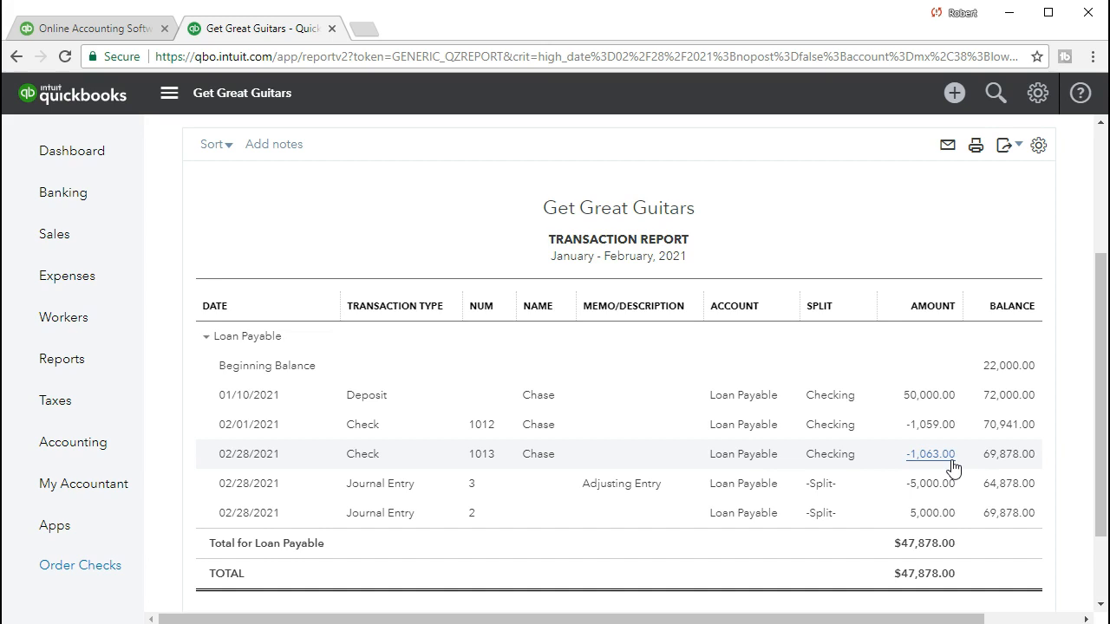
left_click(951, 458)
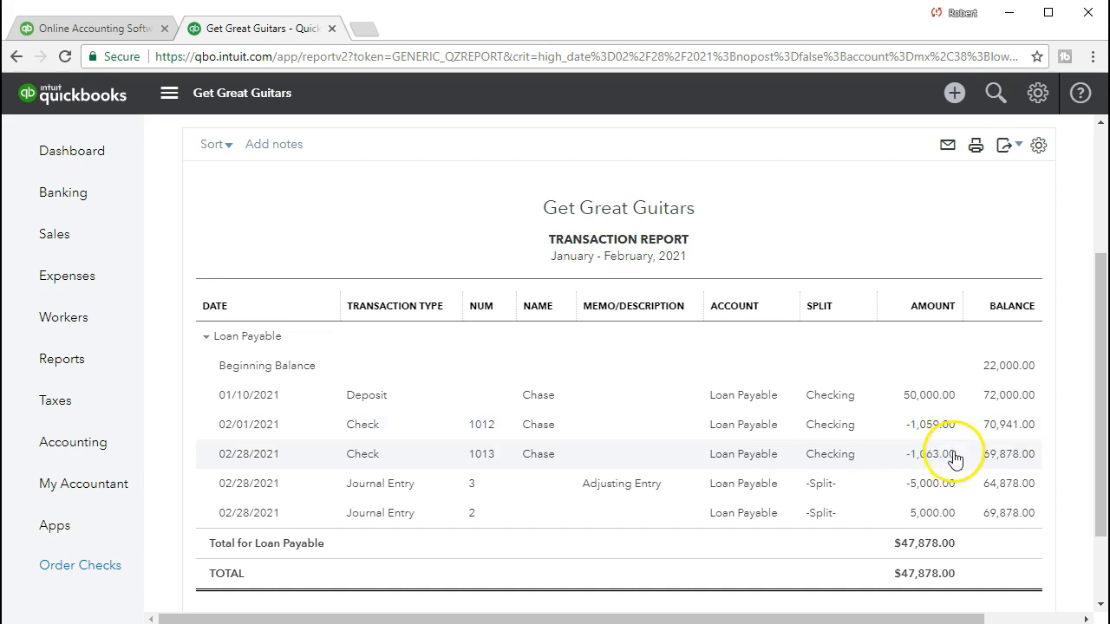
left_click(1006, 463)
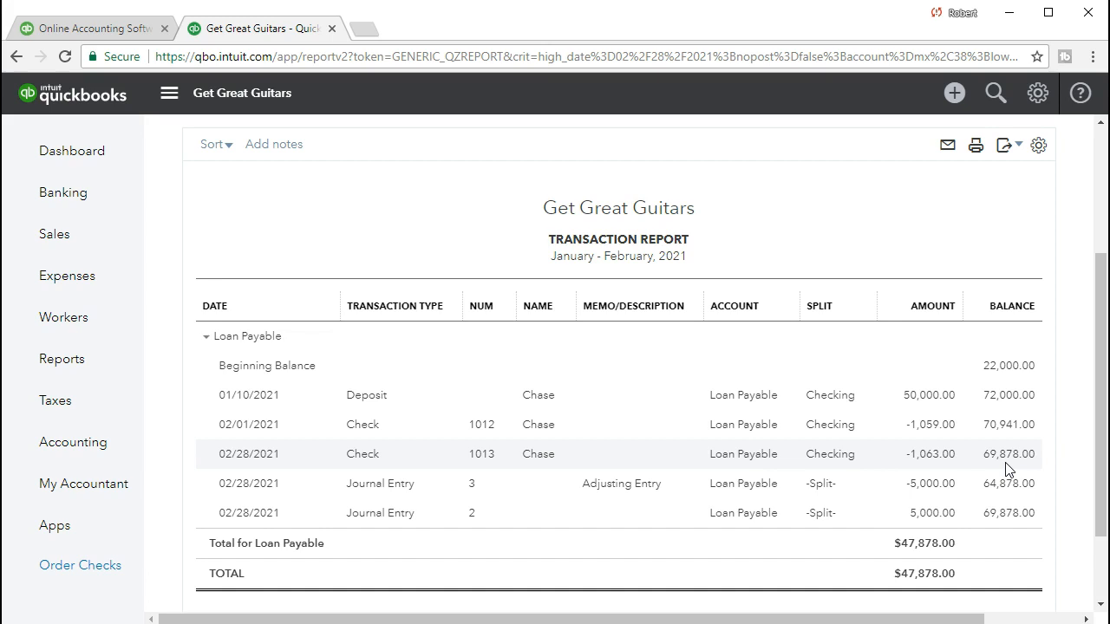
left_click(1012, 414)
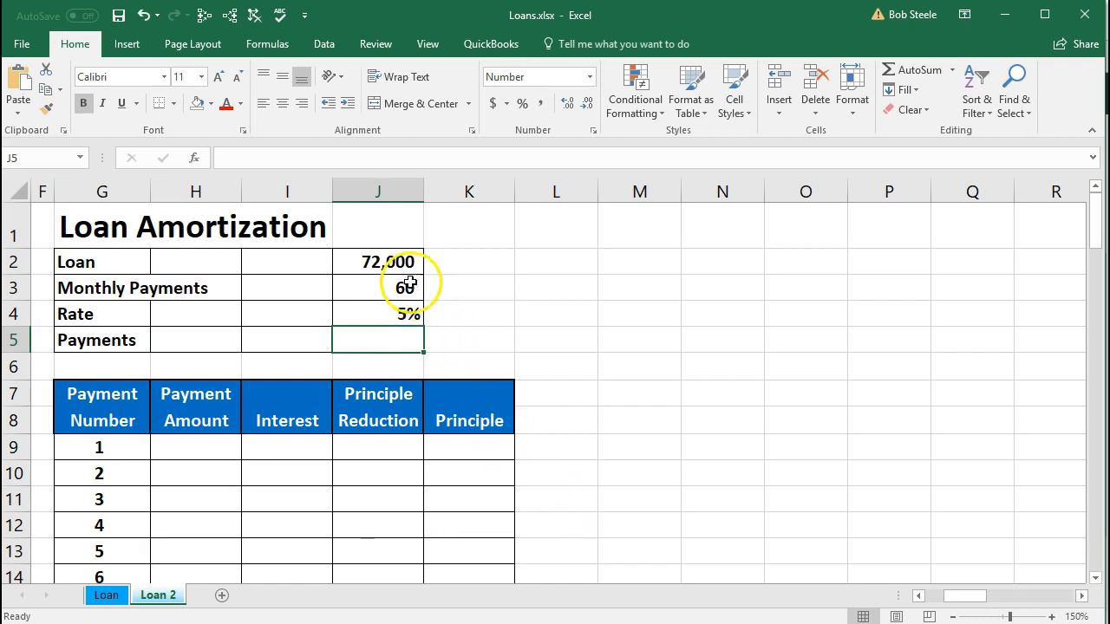
Step: Switch to the Loan 2 sheet in Excel and review the loan amount, number of monthly payments and rate in J2 to J4
left_click(392, 262)
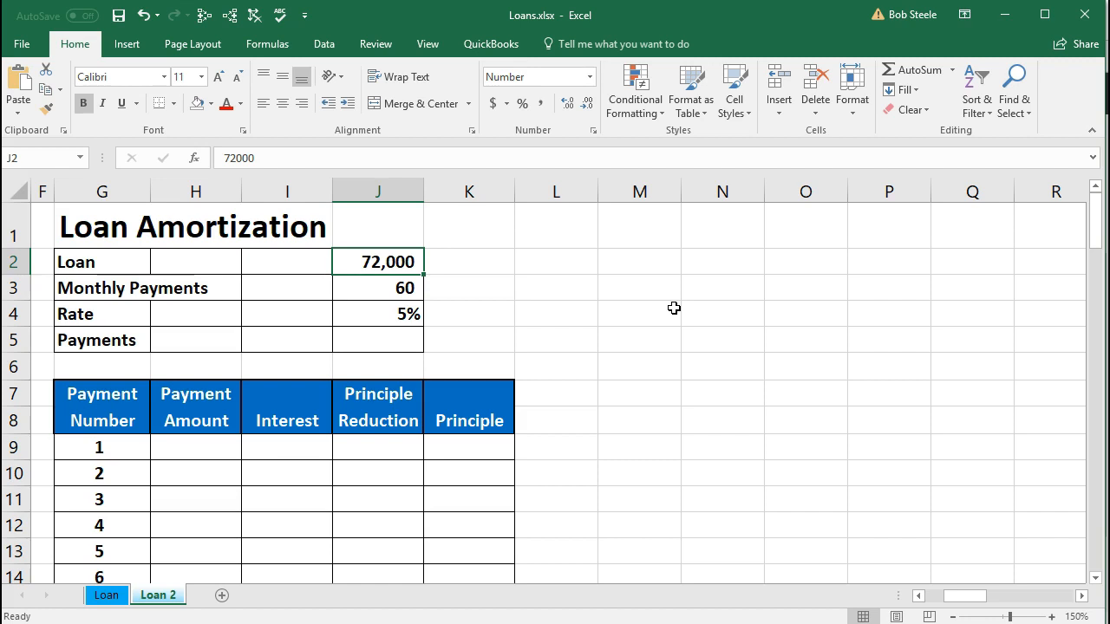
key("Down")
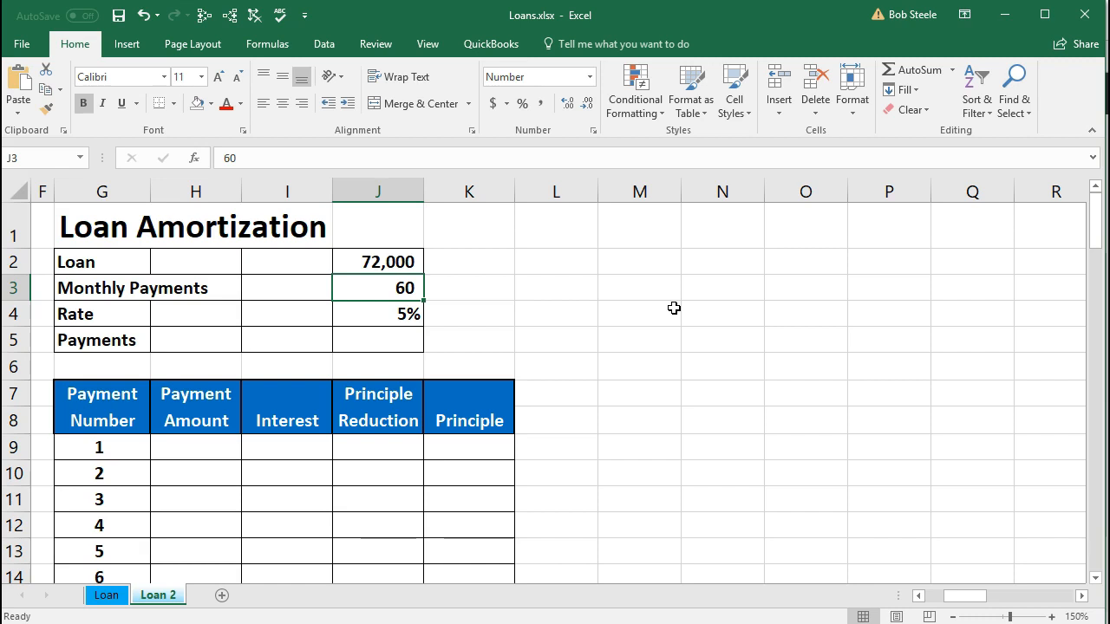
key("Up")
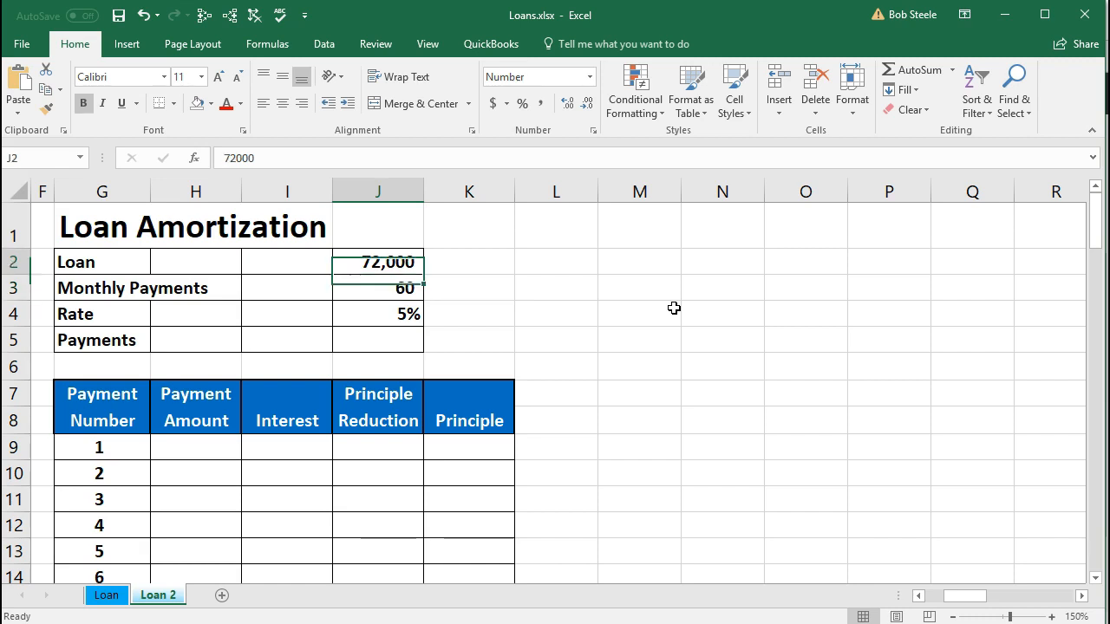
key("Down")
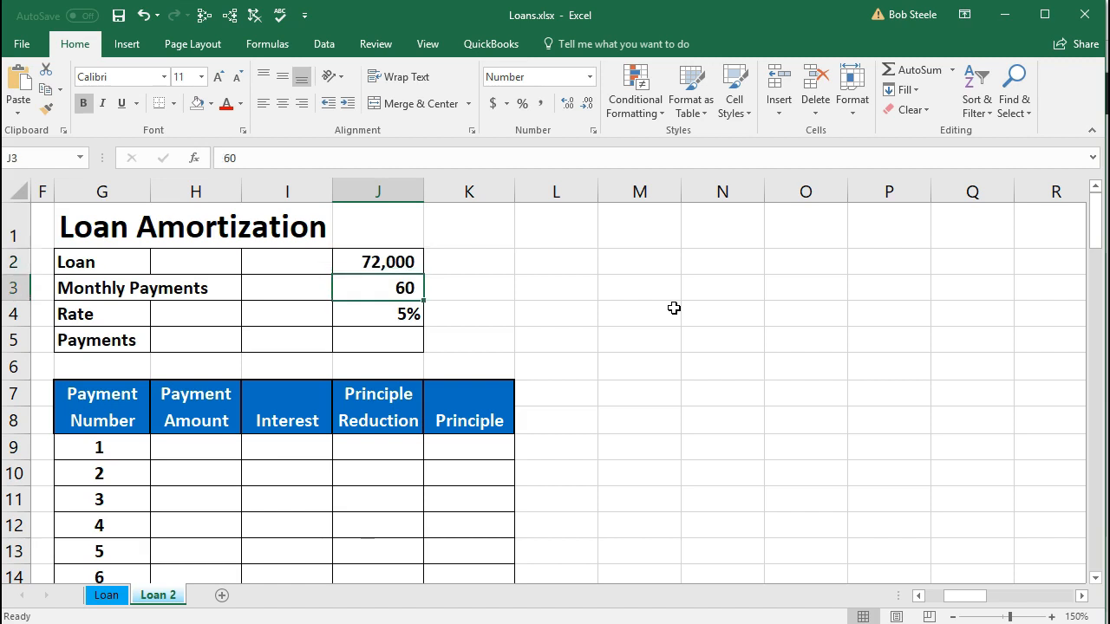
key("Down")
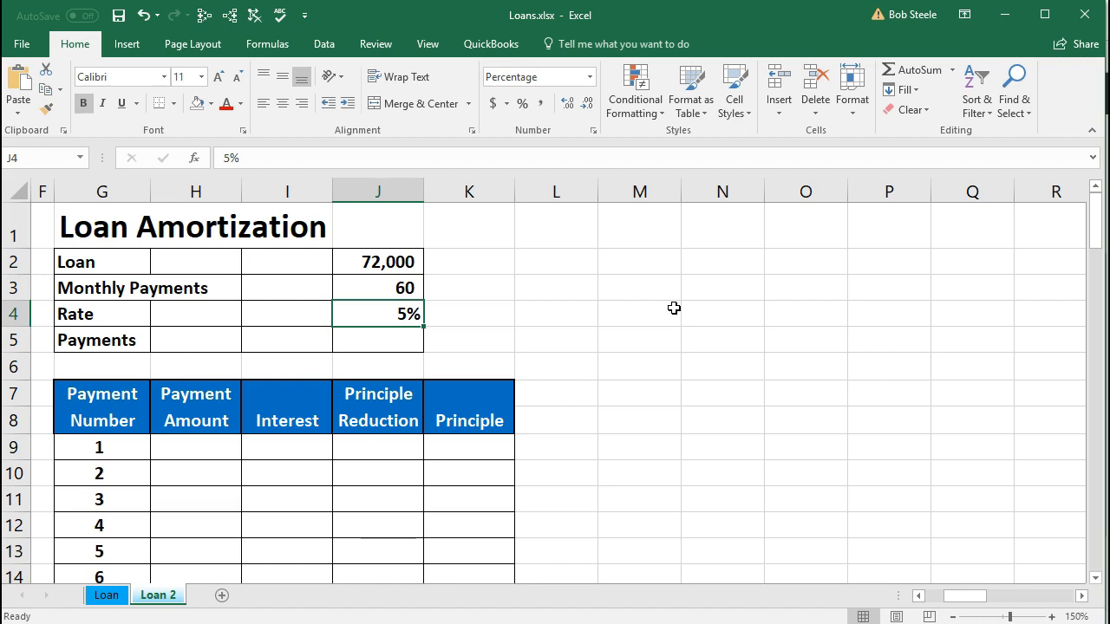
key("Down")
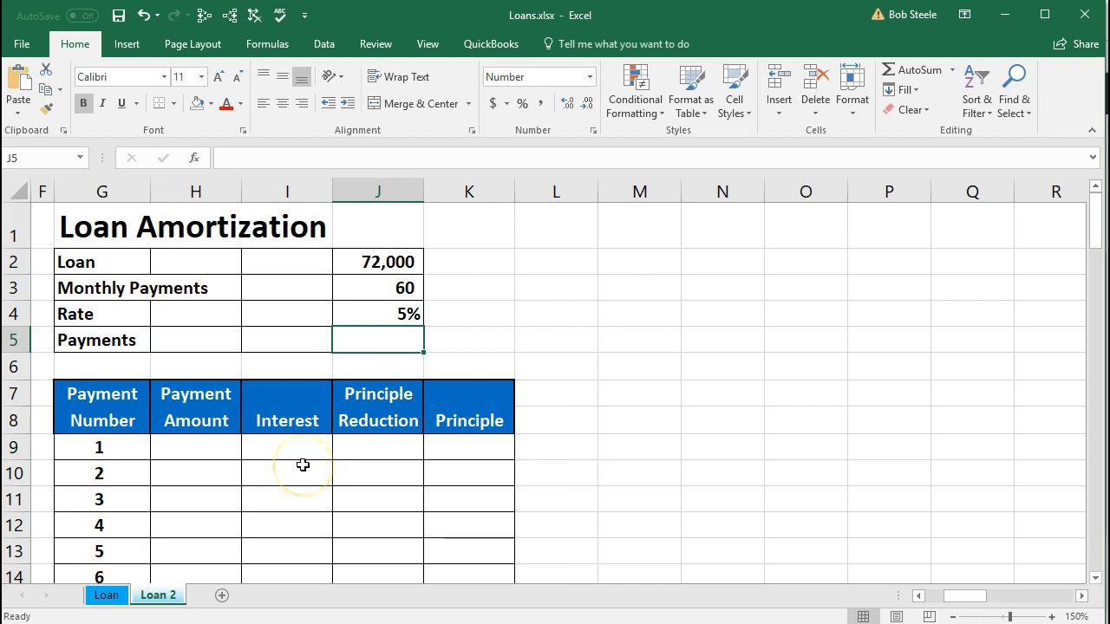
left_click(371, 343)
left_click(403, 266)
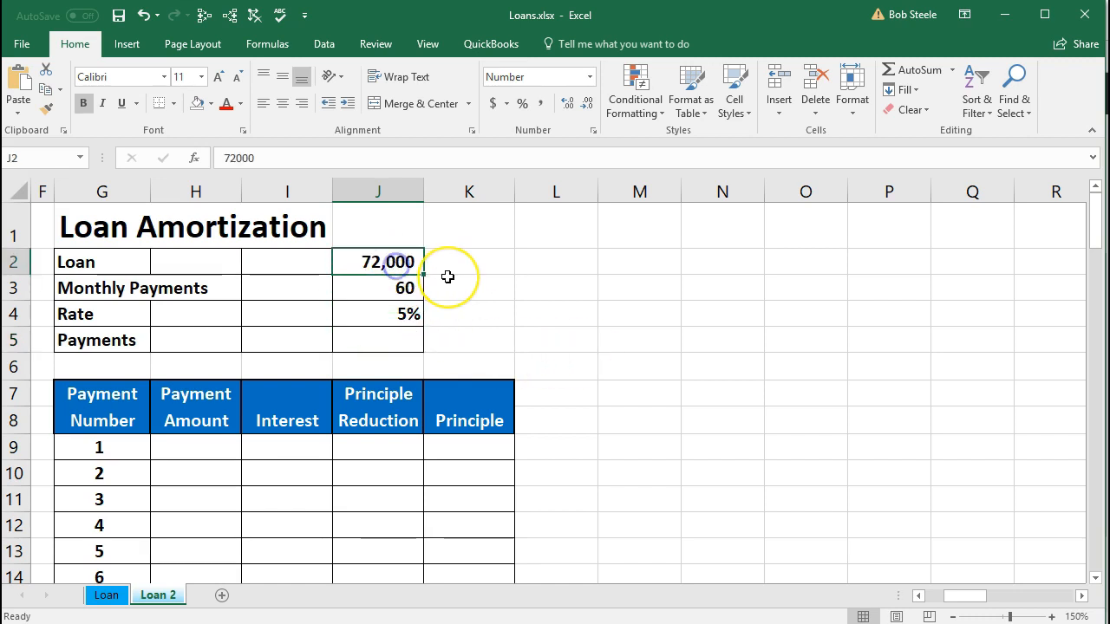
key("Down")
key("Down")
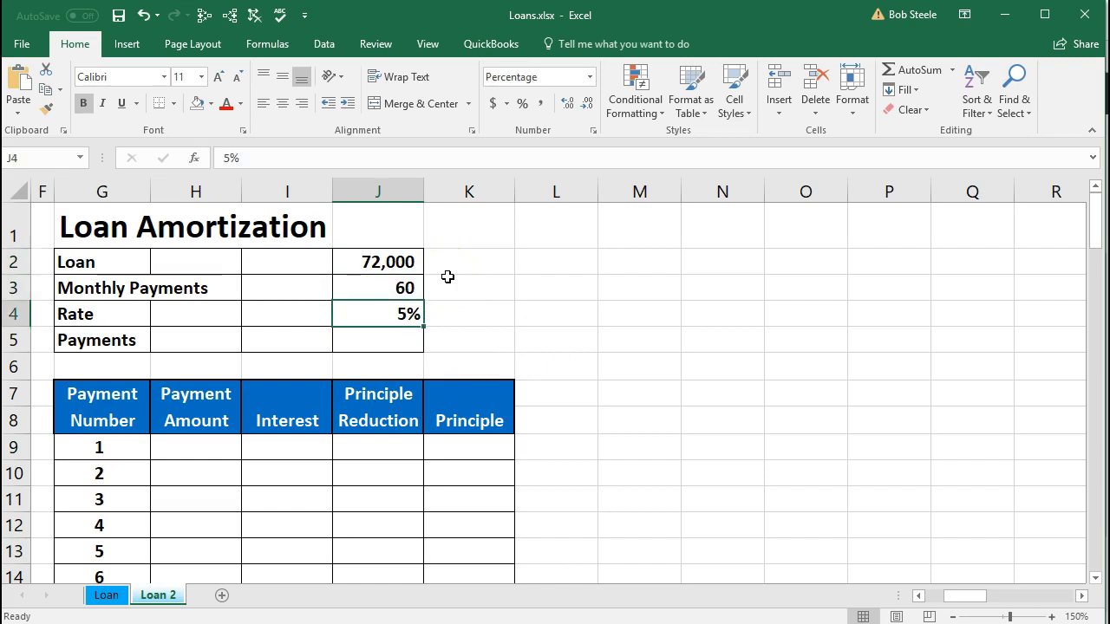
key("Down")
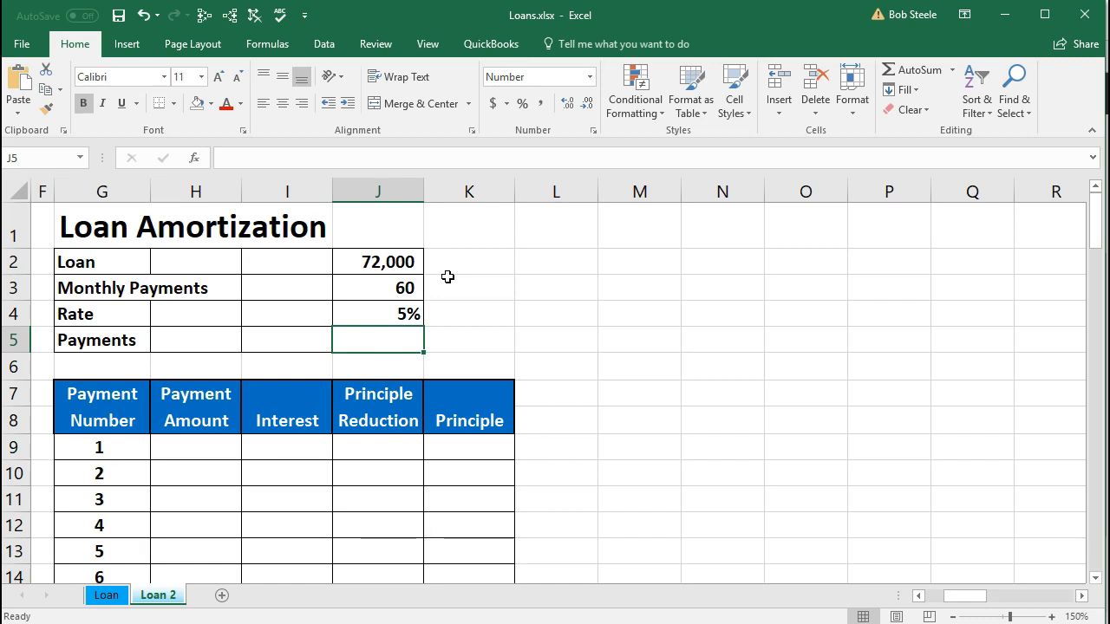
left_click(385, 262)
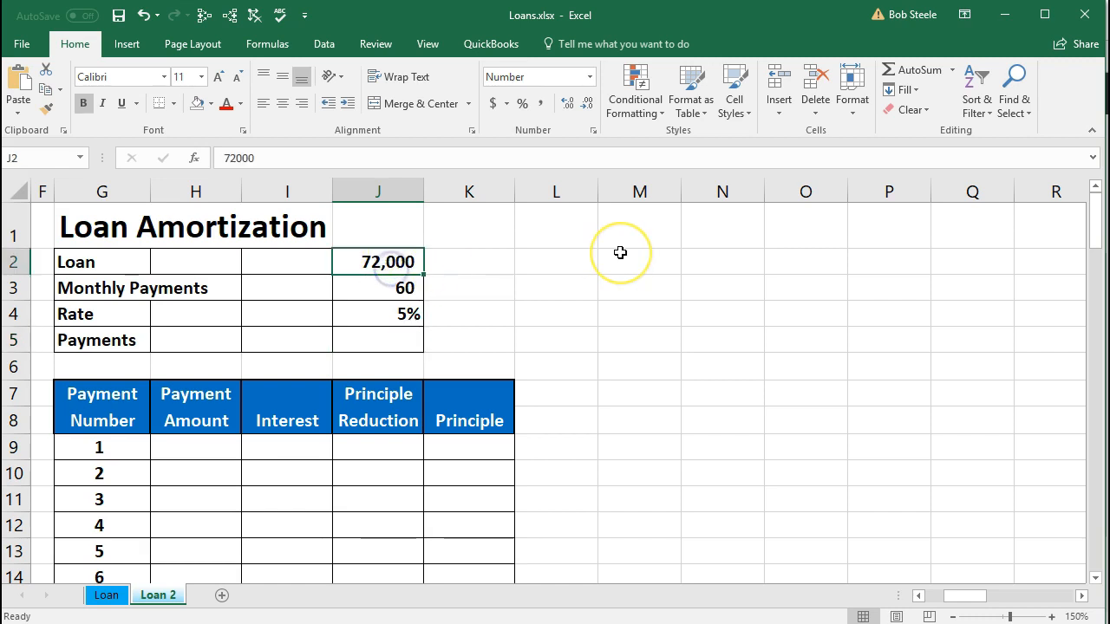
key("Down")
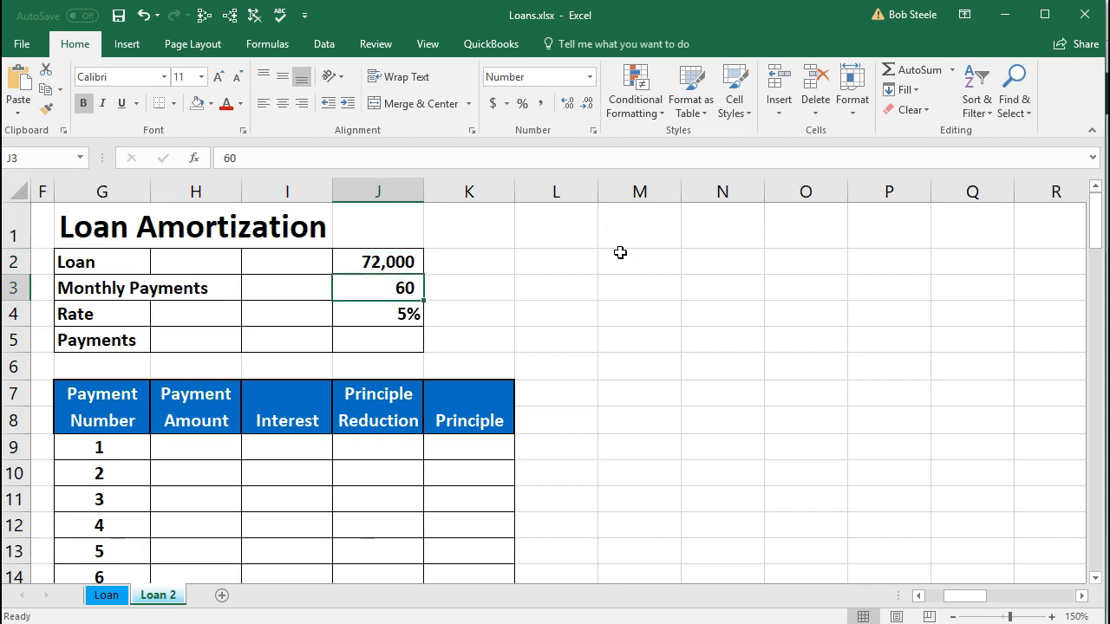
key("Down")
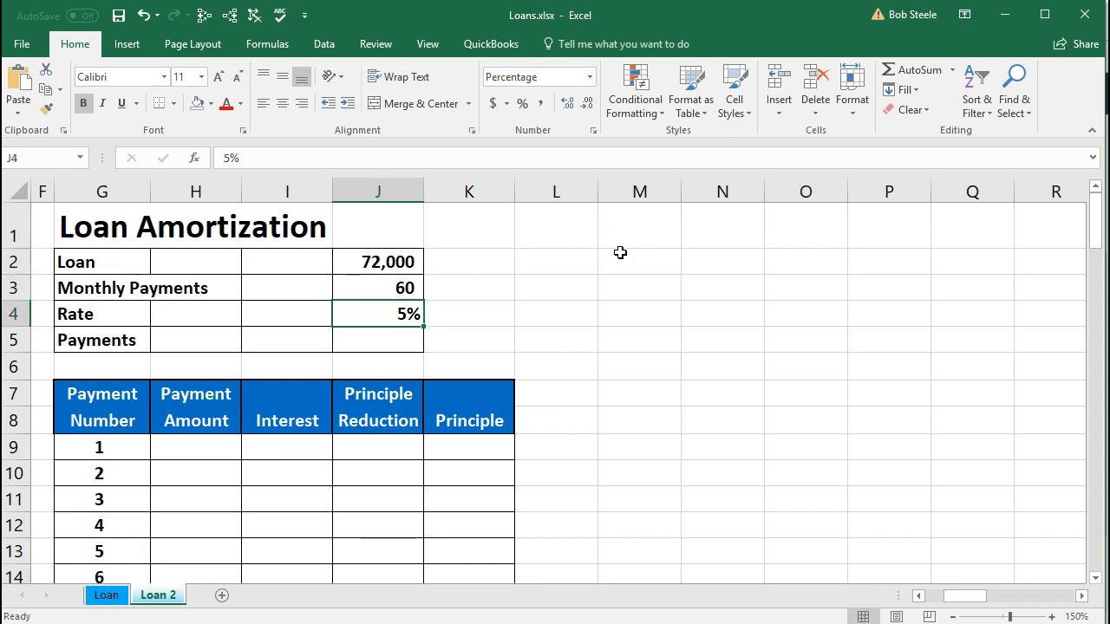
Step: Search the function library for "Payment" and insert the PMT function in the Payments cell J5
key("Down")
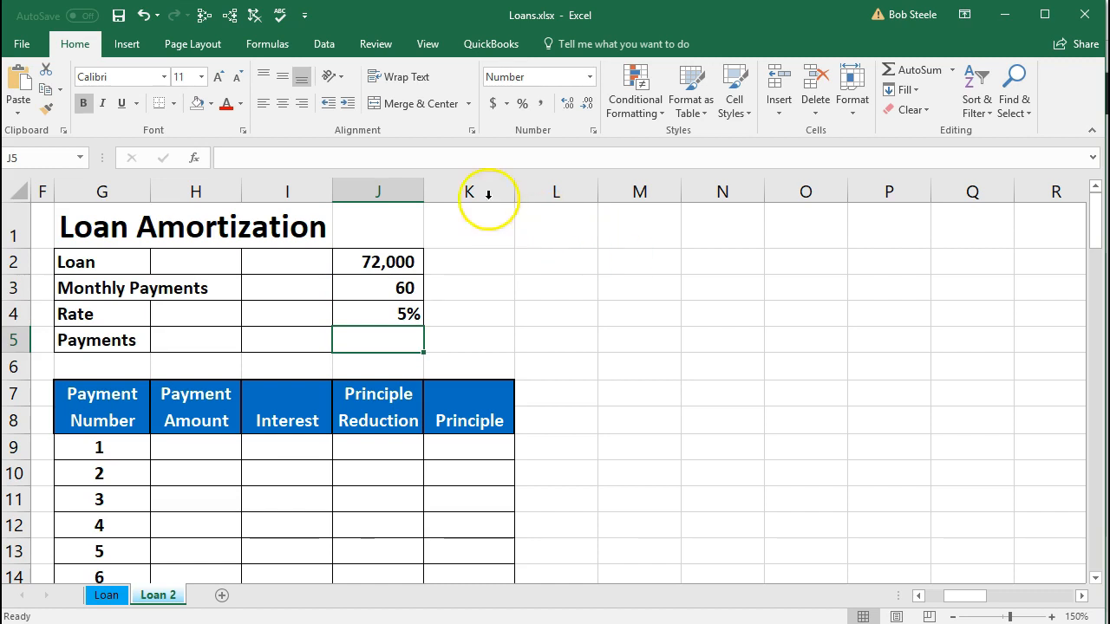
left_click(276, 52)
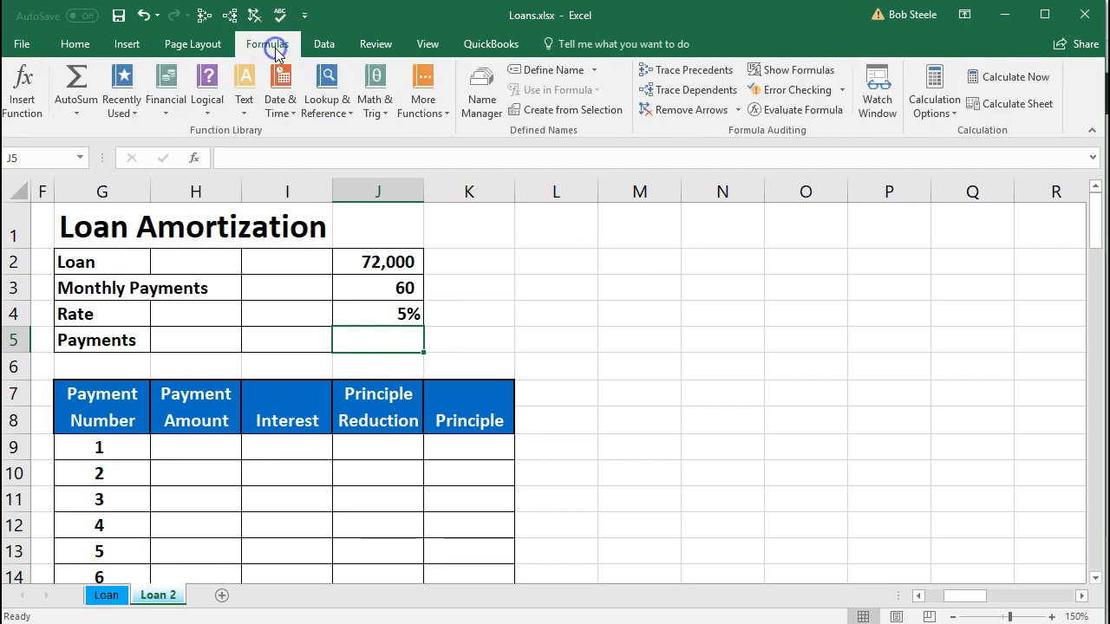
left_click(26, 83)
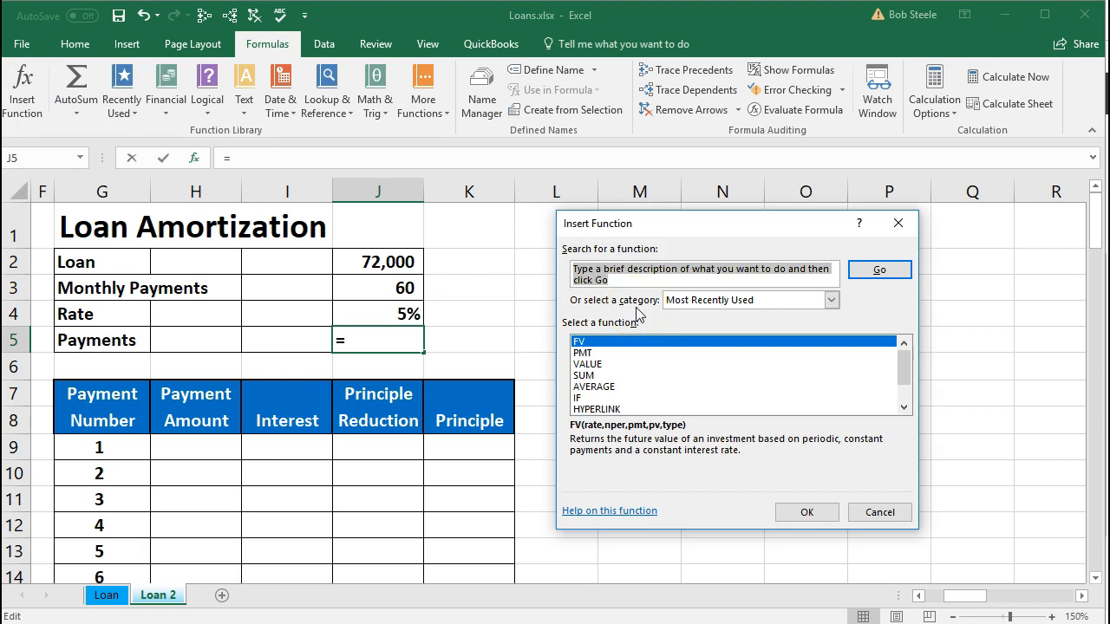
type("Payment")
key("Return")
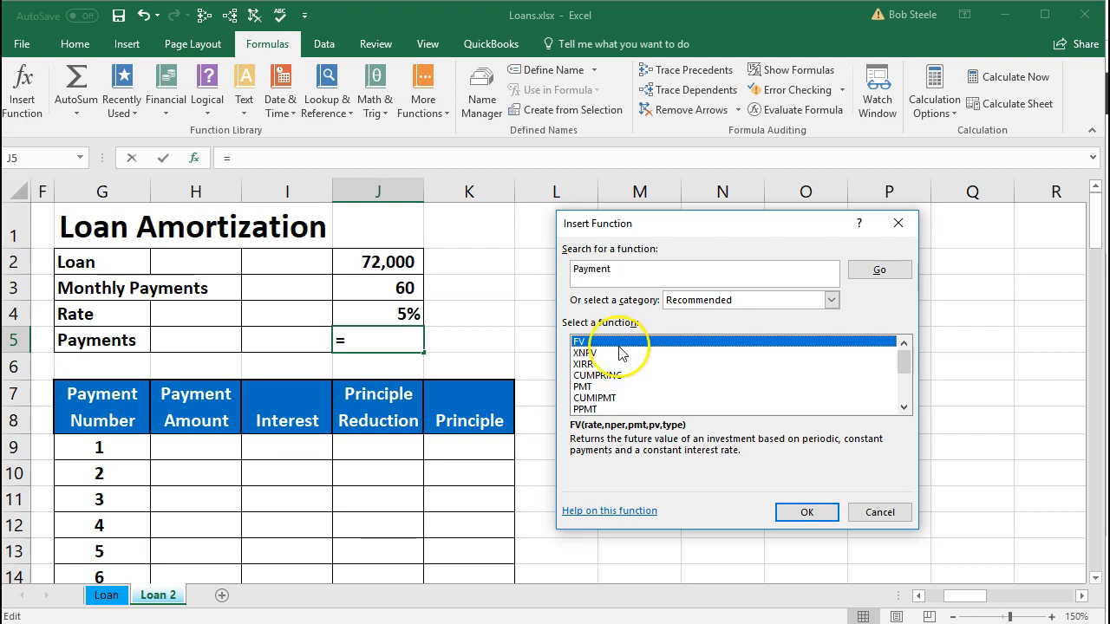
left_click(590, 387)
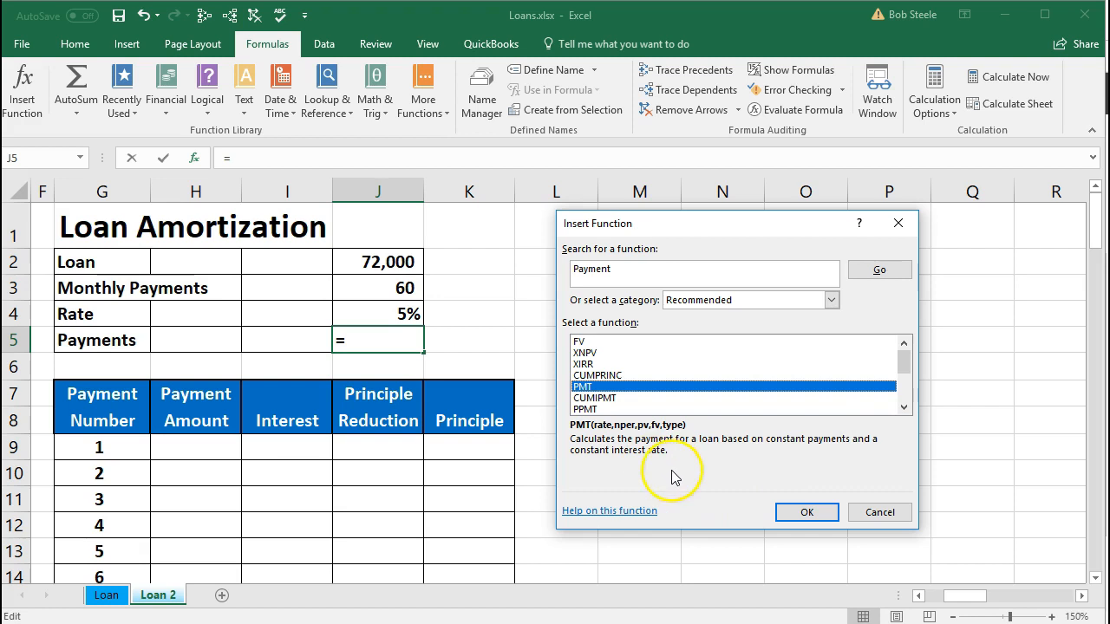
left_click(809, 513)
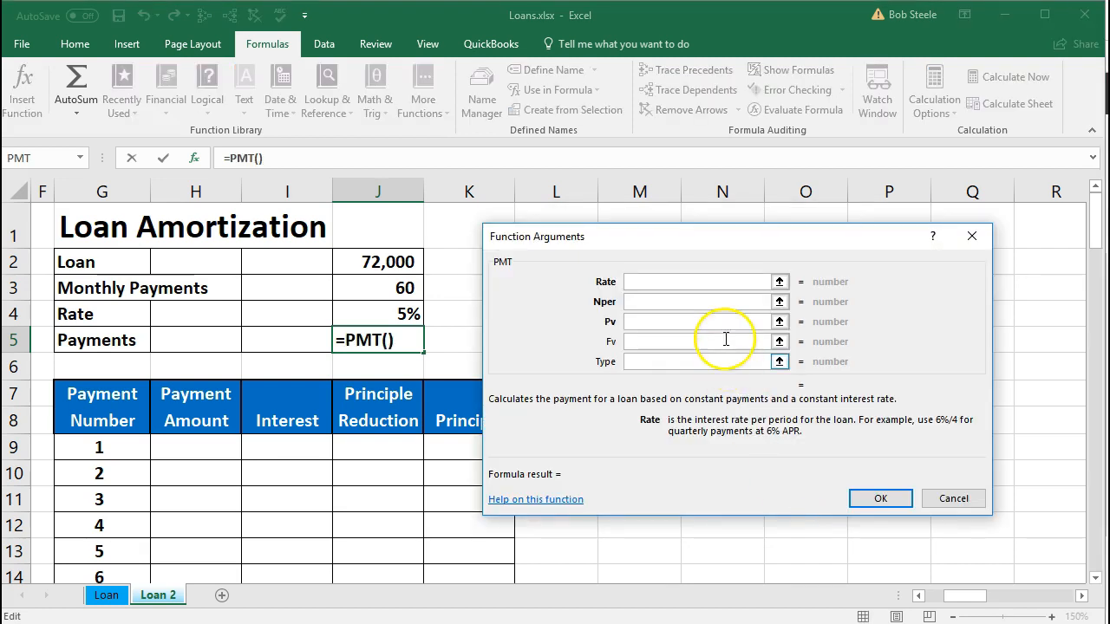
Step: Set the PMT function's Rate argument to J4/12 for a monthly rate
left_click_drag(675, 237, 659, 220)
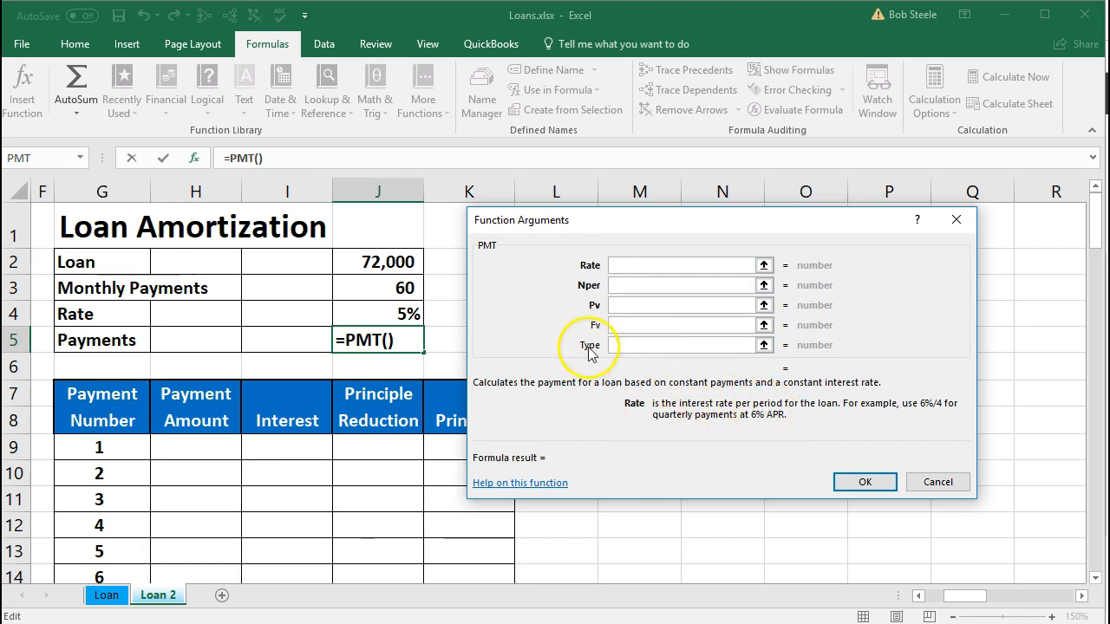
left_click(408, 309)
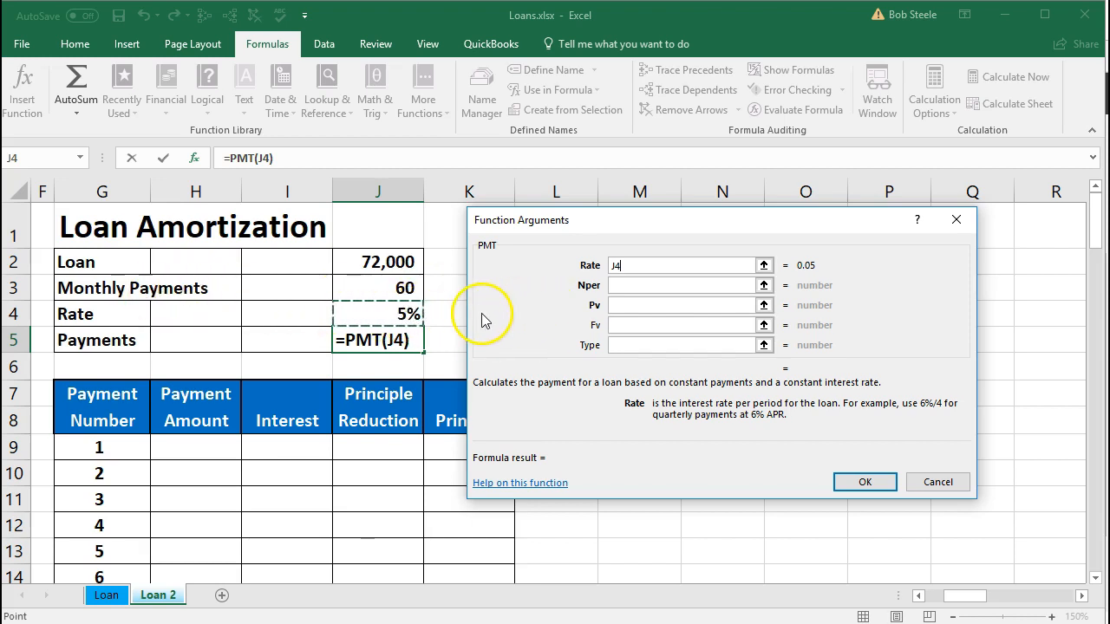
type("/")
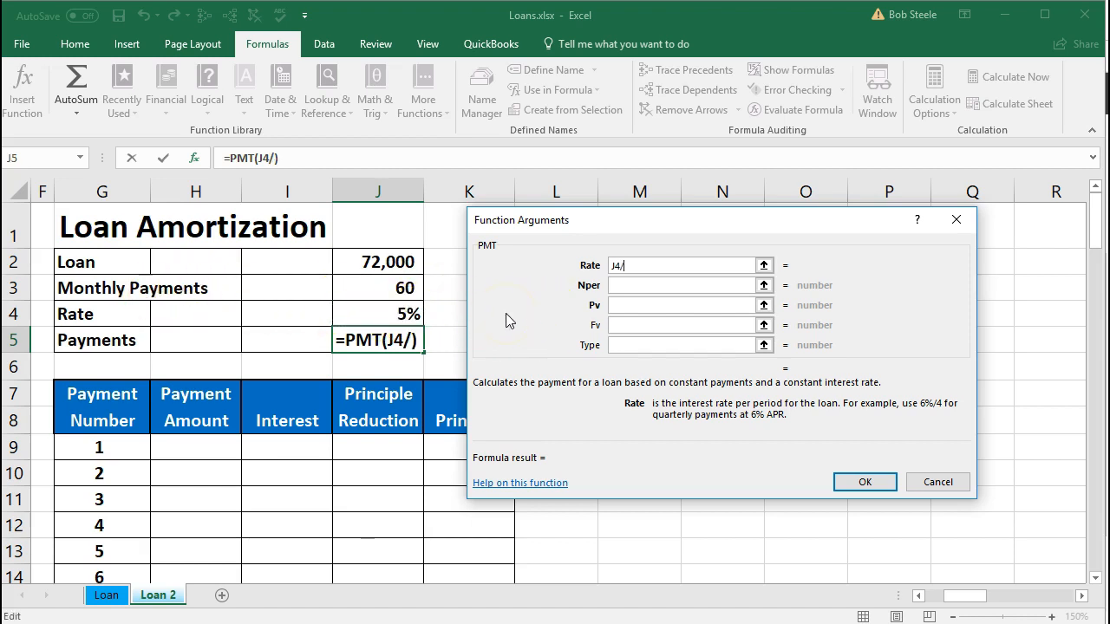
type("12")
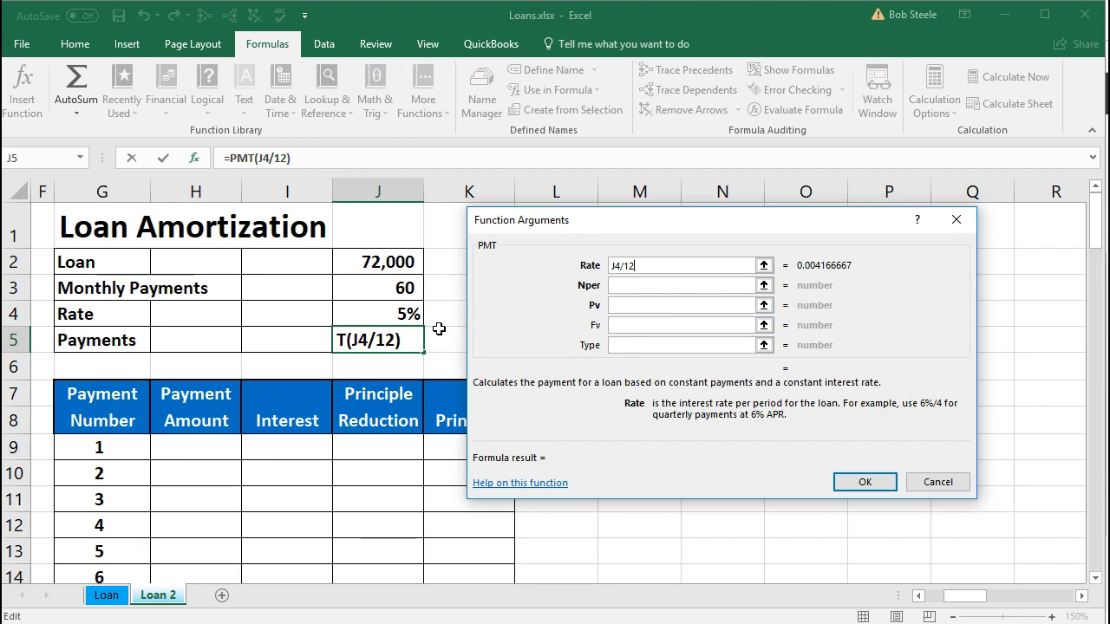
key("Tab")
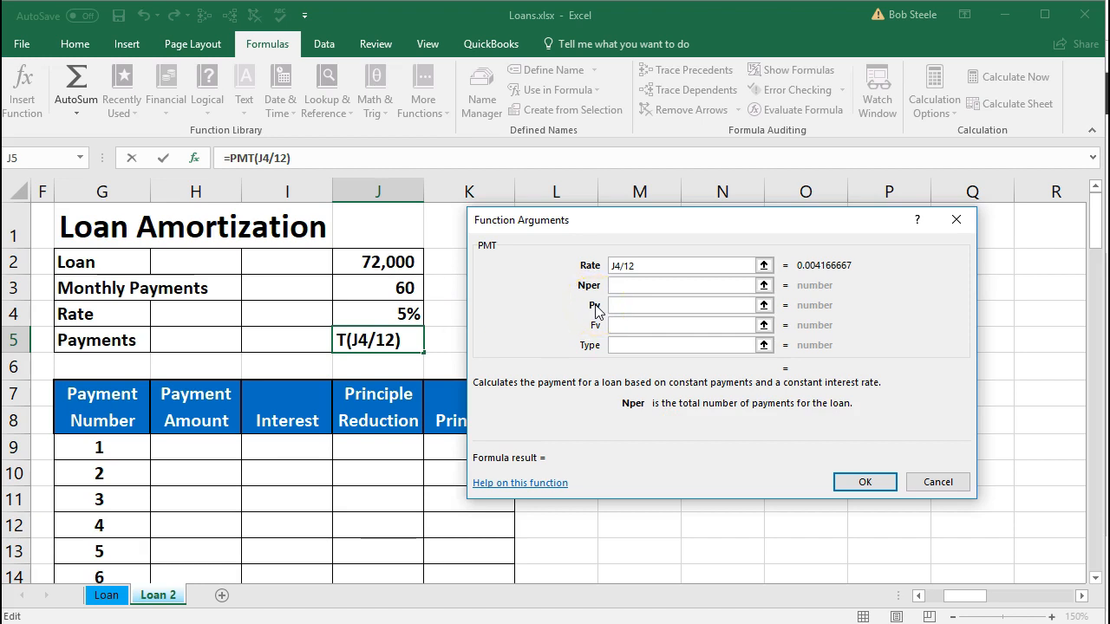
Step: Set Nper to J3 and Pv to J2, leave Fv and Type empty, and complete the PMT formula
left_click(402, 287)
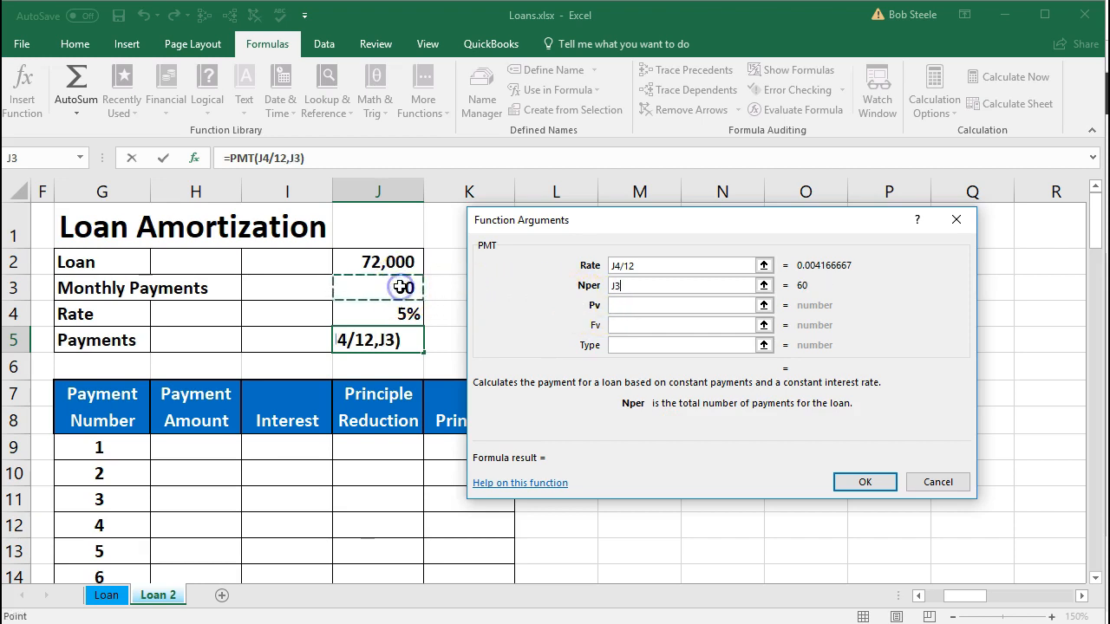
left_click(628, 303)
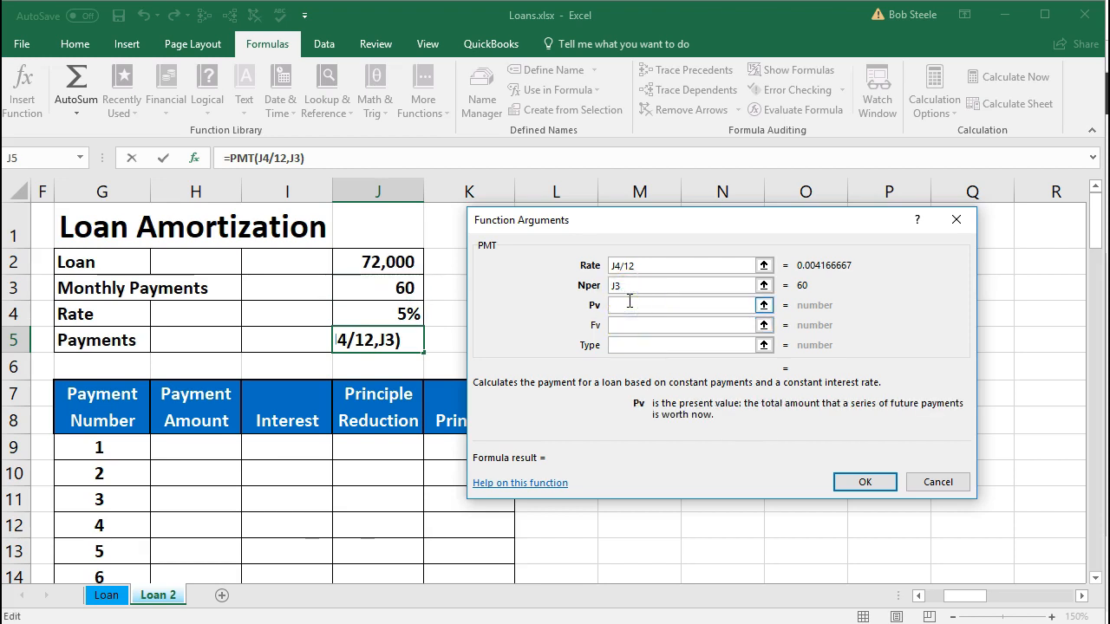
left_click(406, 257)
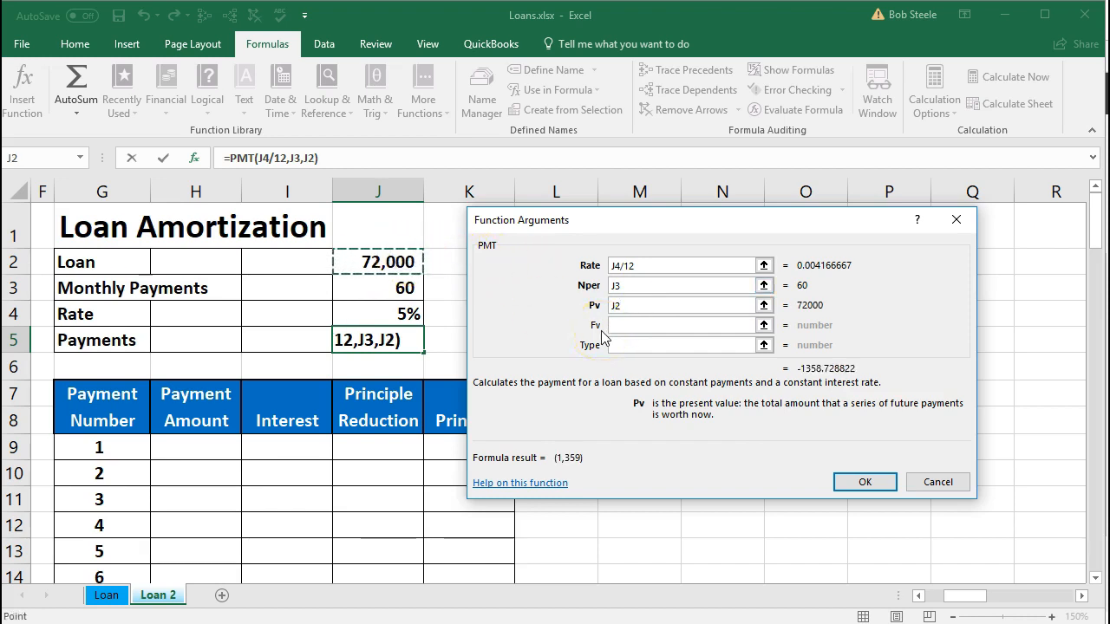
left_click(627, 332)
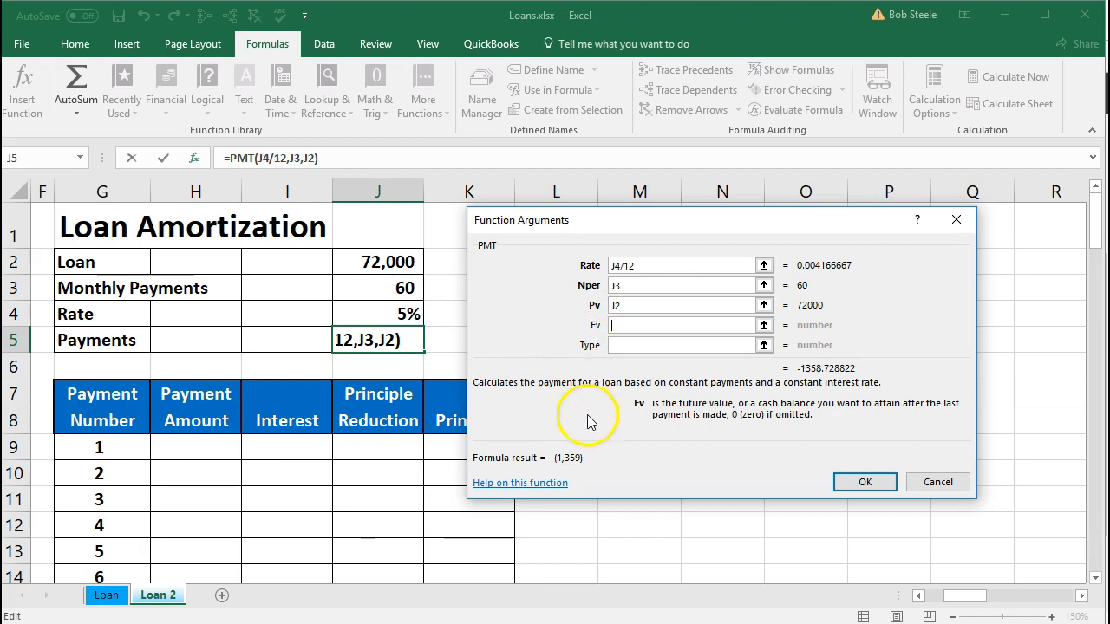
left_click(866, 482)
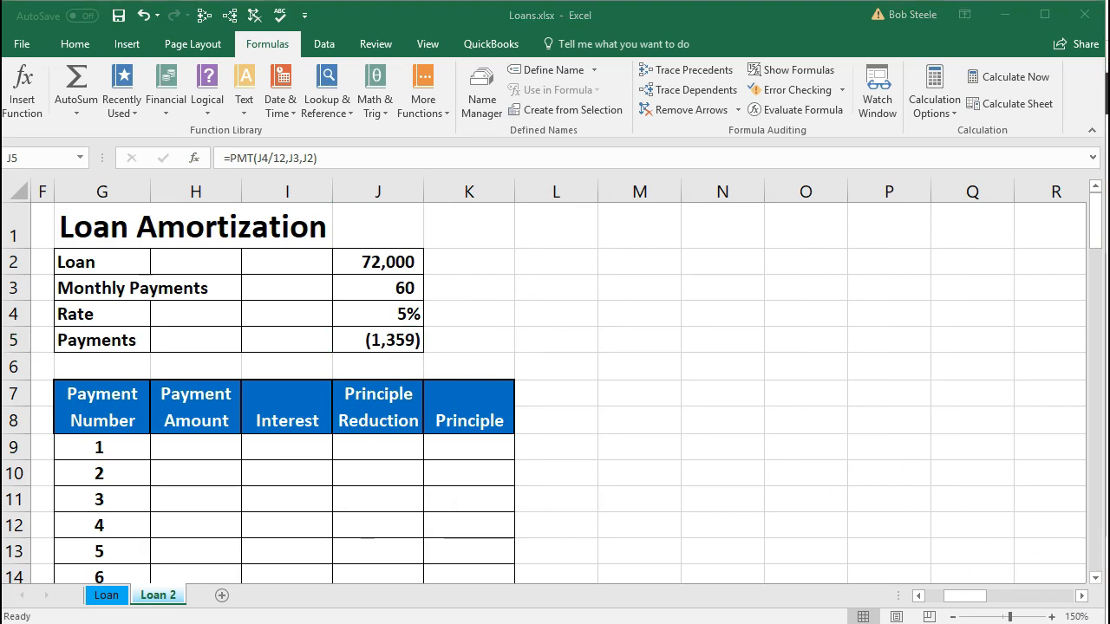
Step: Put a minus sign before PMT in J5 so the formula reads =-PMT(J4/12,J3,J2)
left_click(391, 342)
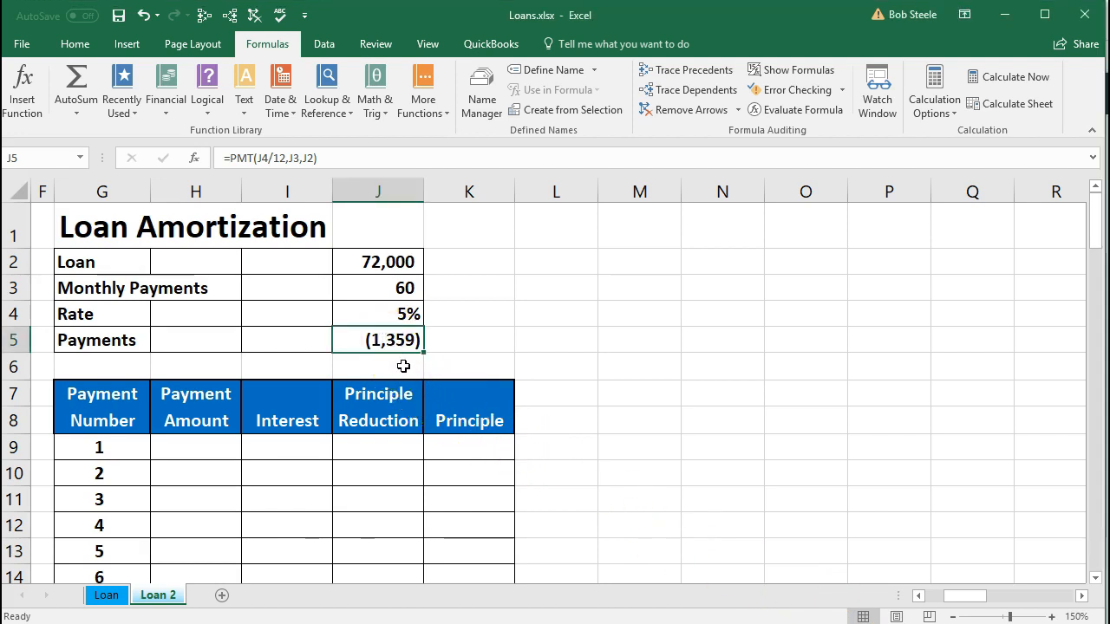
left_click(392, 342)
double_click(392, 342)
left_click(345, 340)
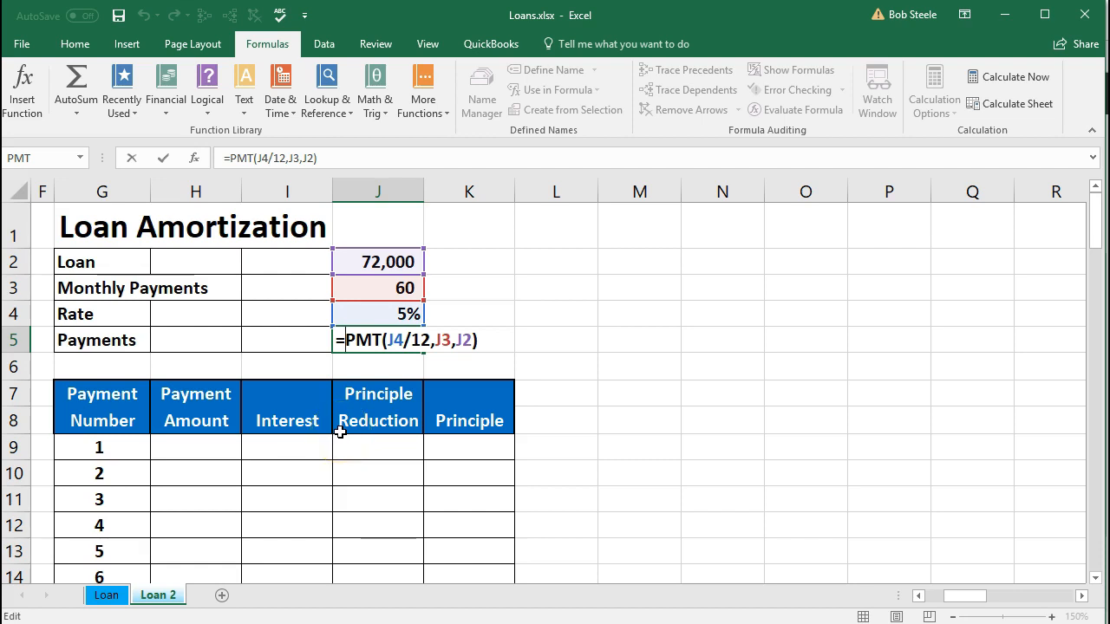
type("-")
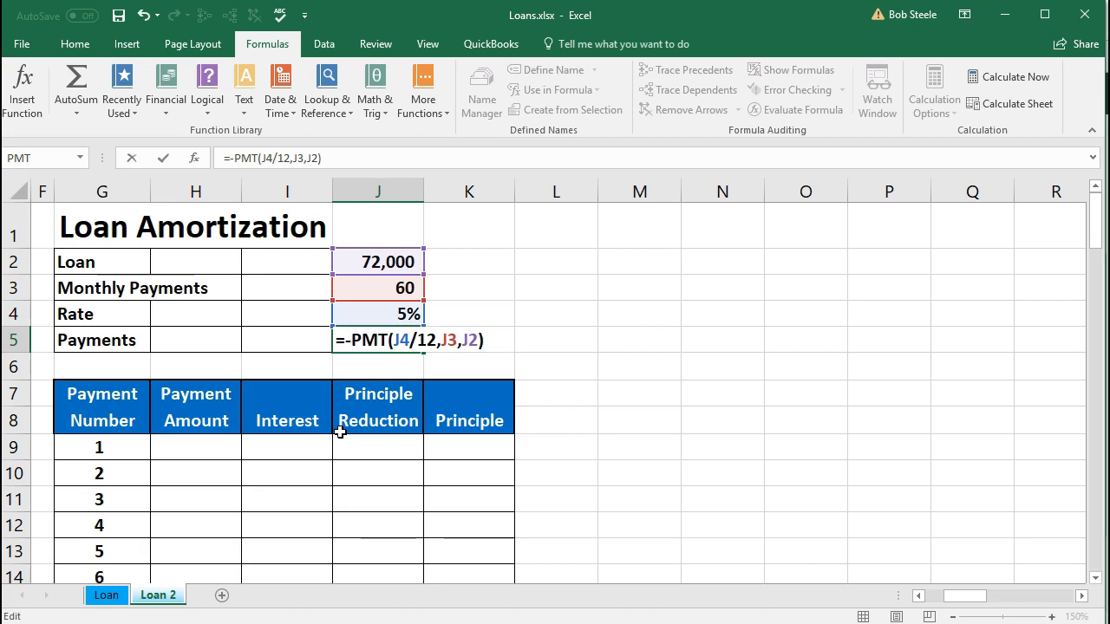
key("Return")
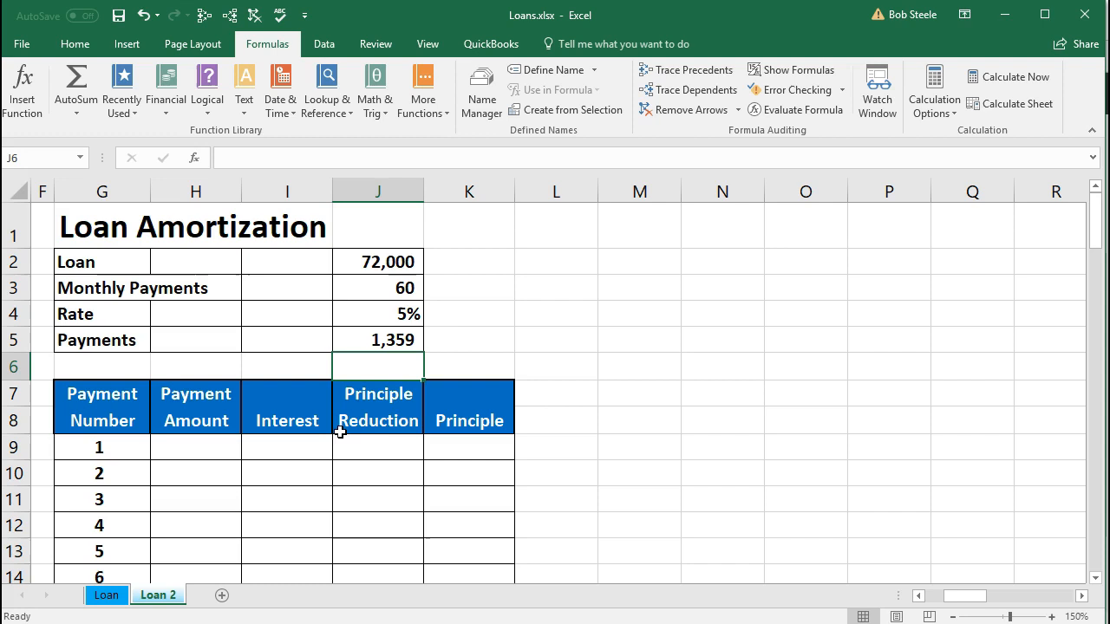
left_click(372, 342)
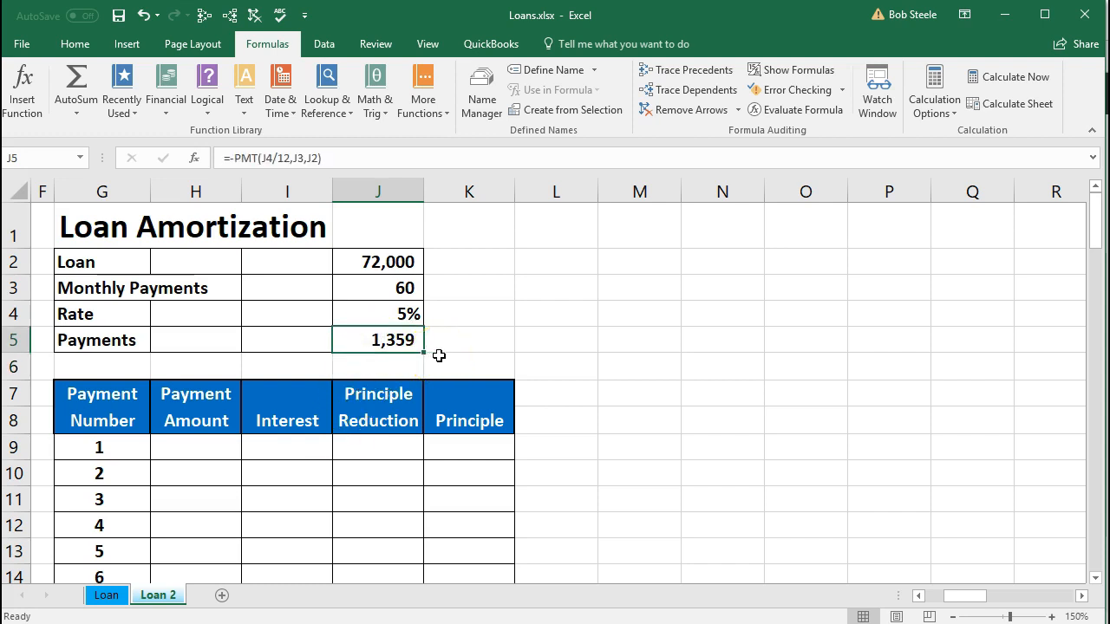
Step: Link the Payment Amount of payment 1 in H9 to the calculated payment with =J5
left_click(217, 451)
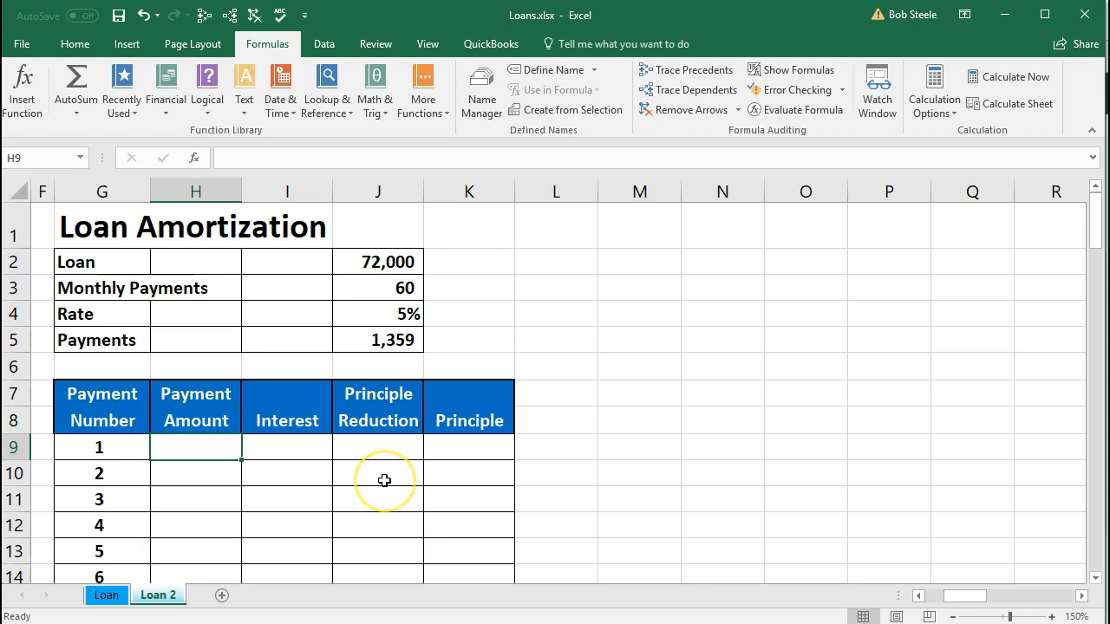
type("=")
key("Right")
key("Right")
key("Up")
key("Up")
key("Up")
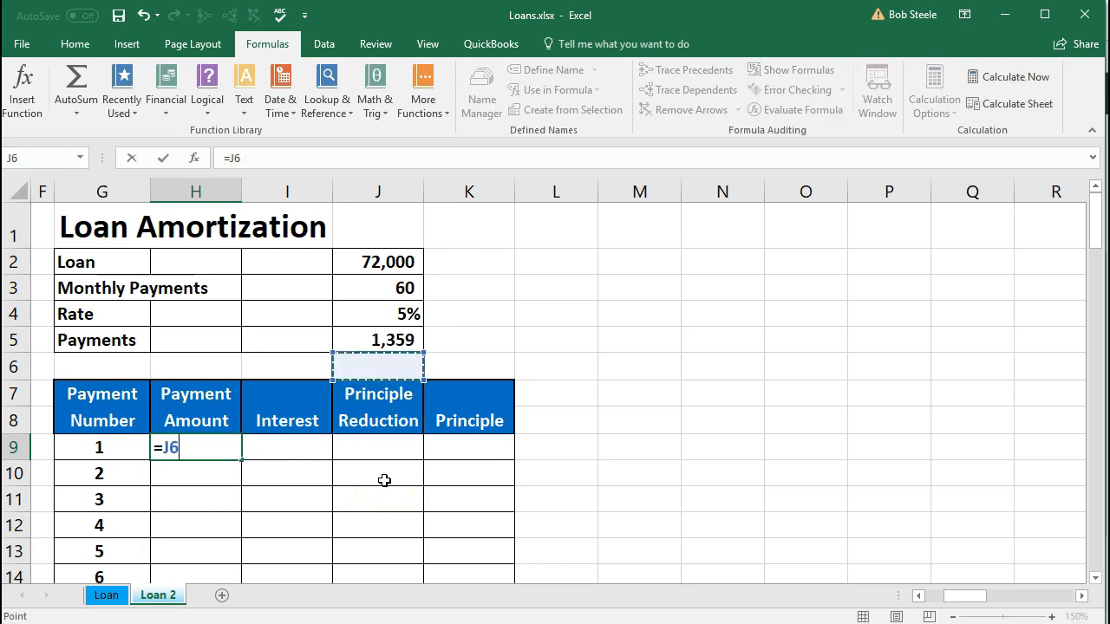
key("Return")
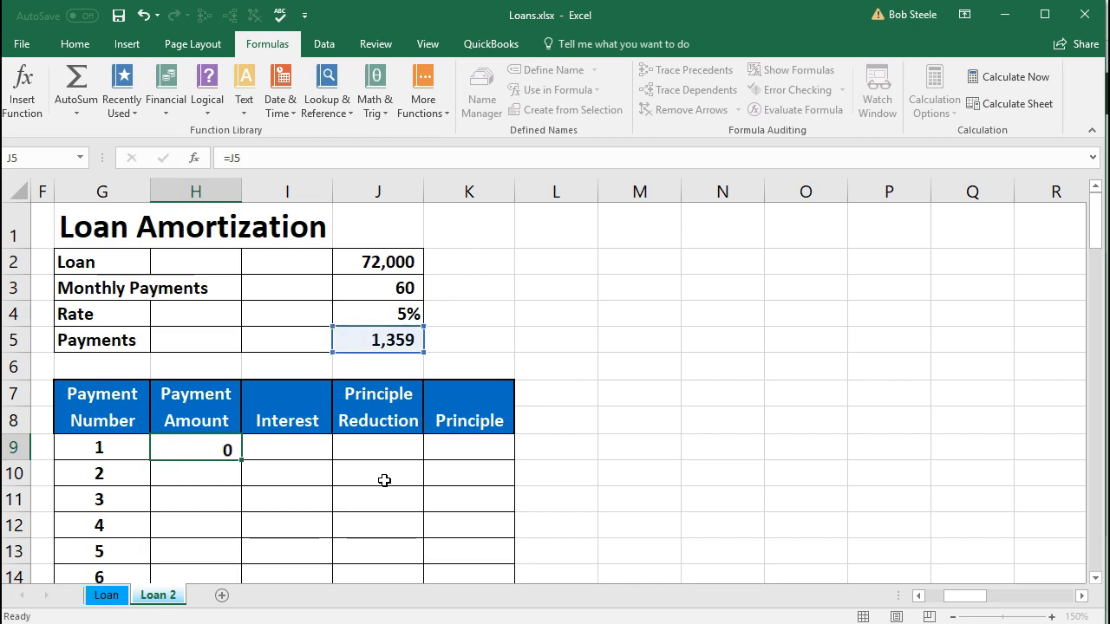
Step: Enter =H9 as the Payment Amount in H10 and fill the formula into H11
type("=")
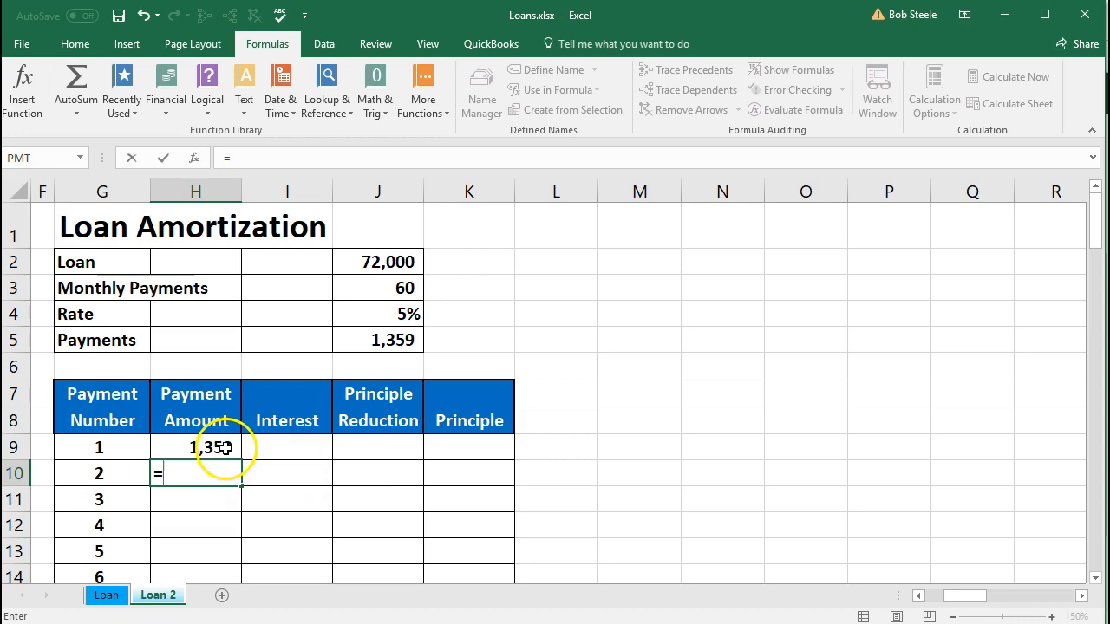
left_click(224, 447)
key("Return")
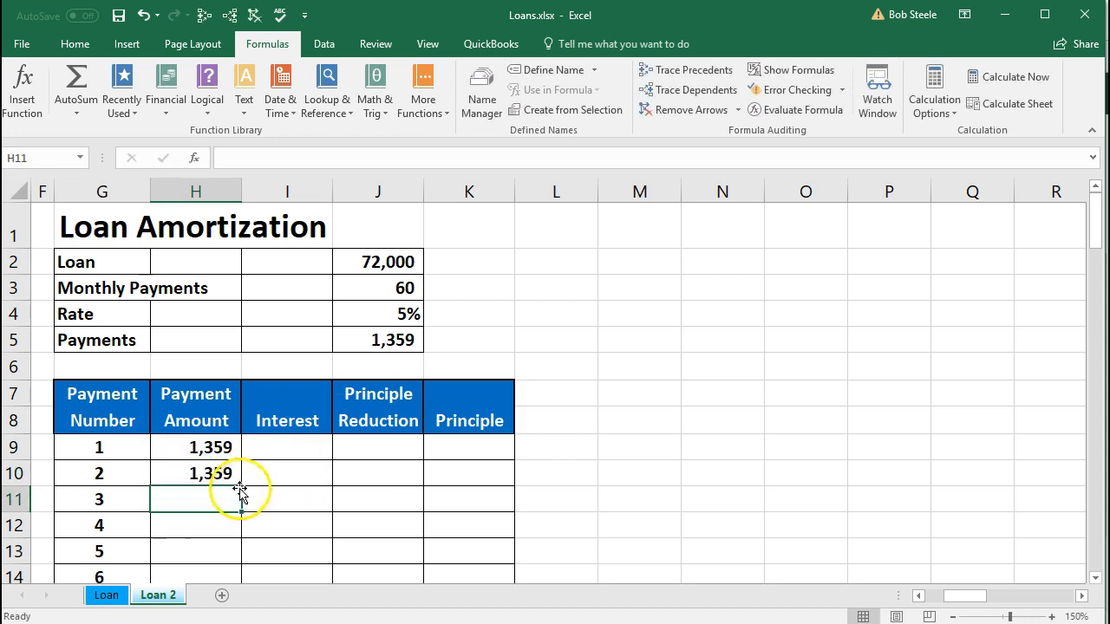
left_click(223, 472)
left_click_drag(244, 489, 231, 507)
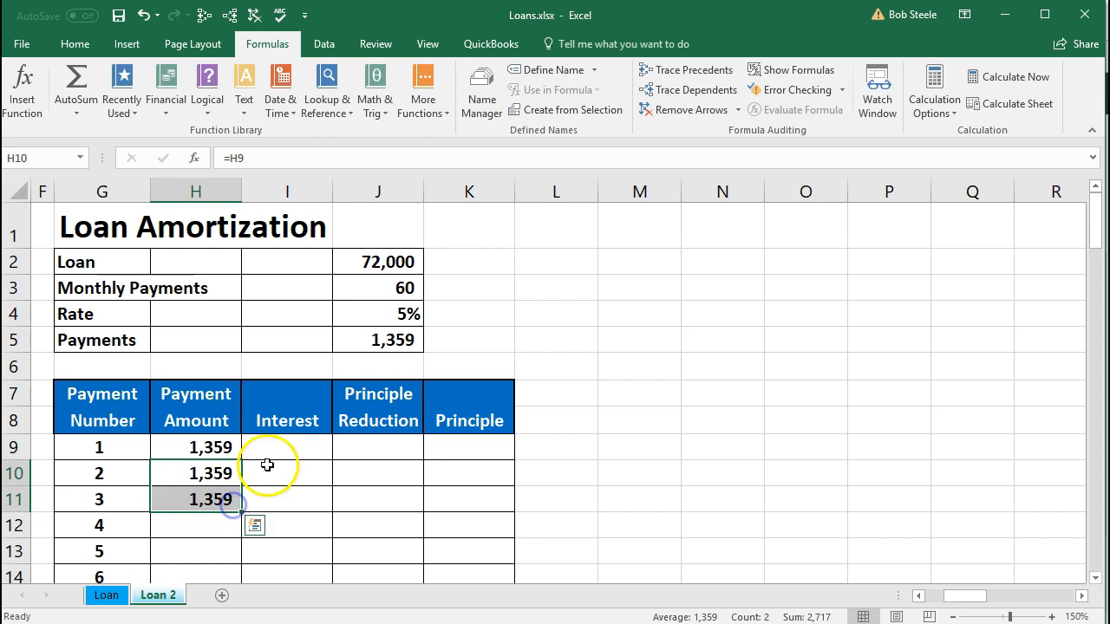
Step: Fill the Payment Amount formula from H11 down to payment 60 in H68
left_click(374, 344)
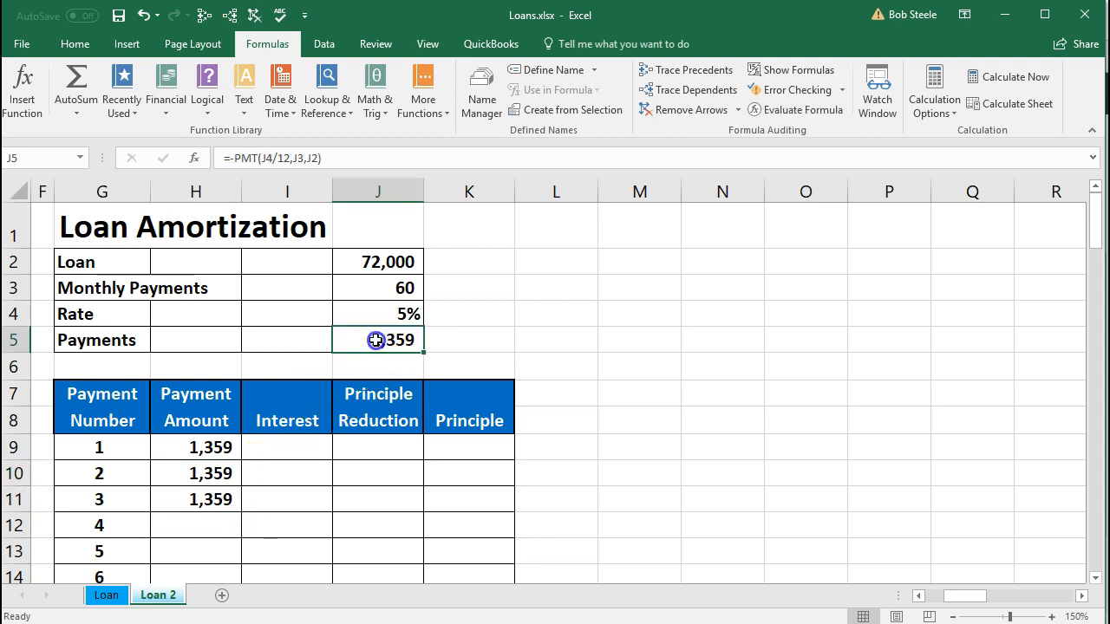
left_click(240, 500)
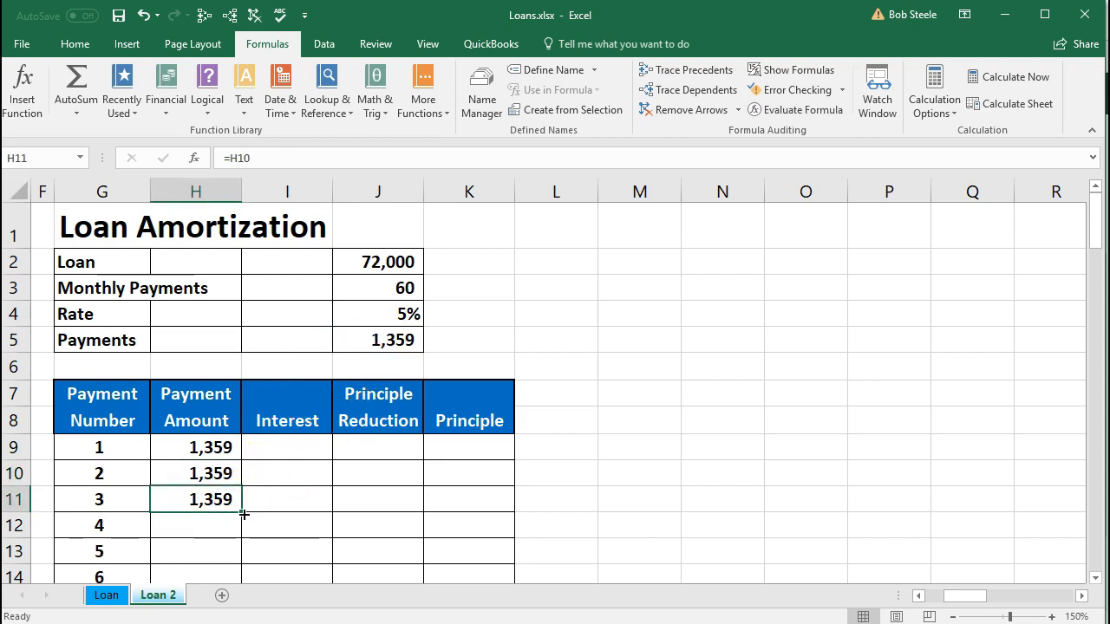
left_click_drag(243, 514, 230, 540)
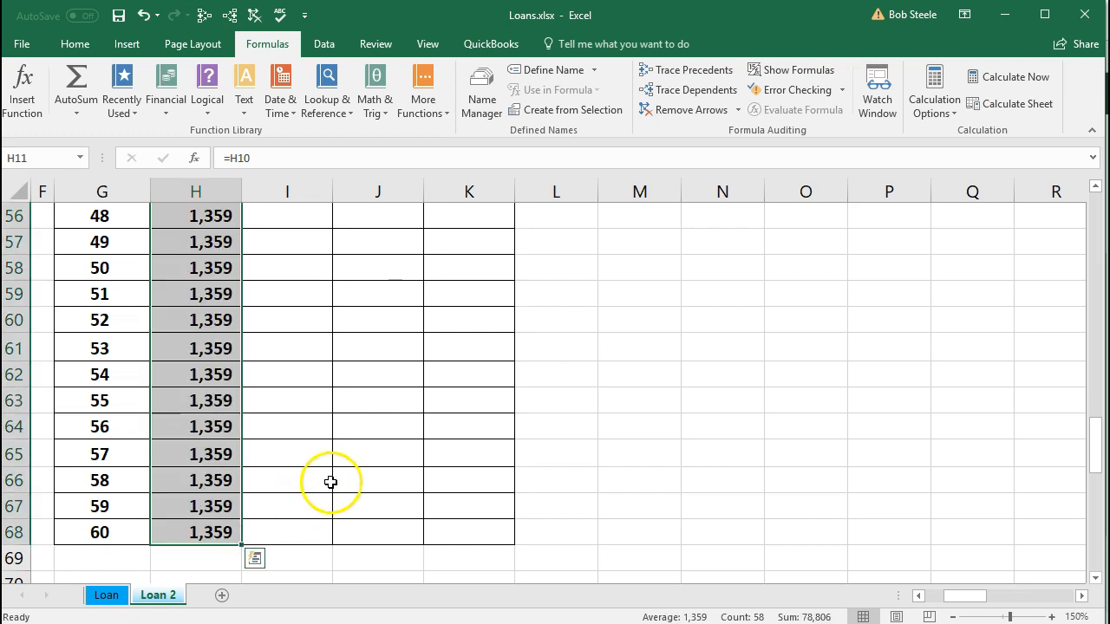
Step: Open Calculator and work out the first month's interest as 72,000 × 0.05, divided by 12
scroll(330, 482, "up", 7)
scroll(330, 483, "up", 11)
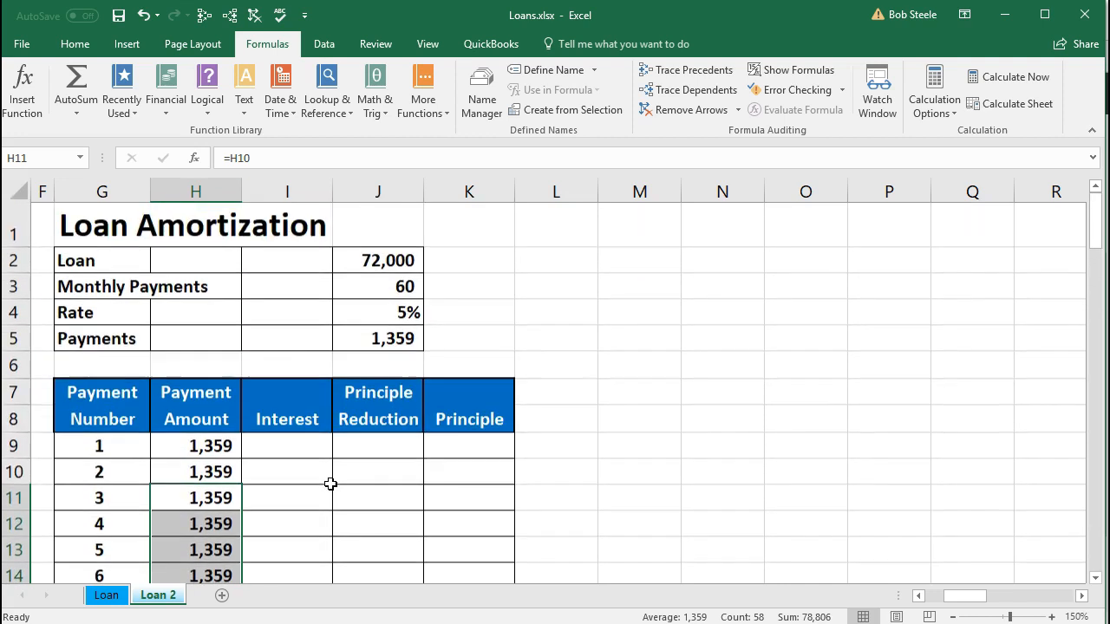
left_click(293, 449)
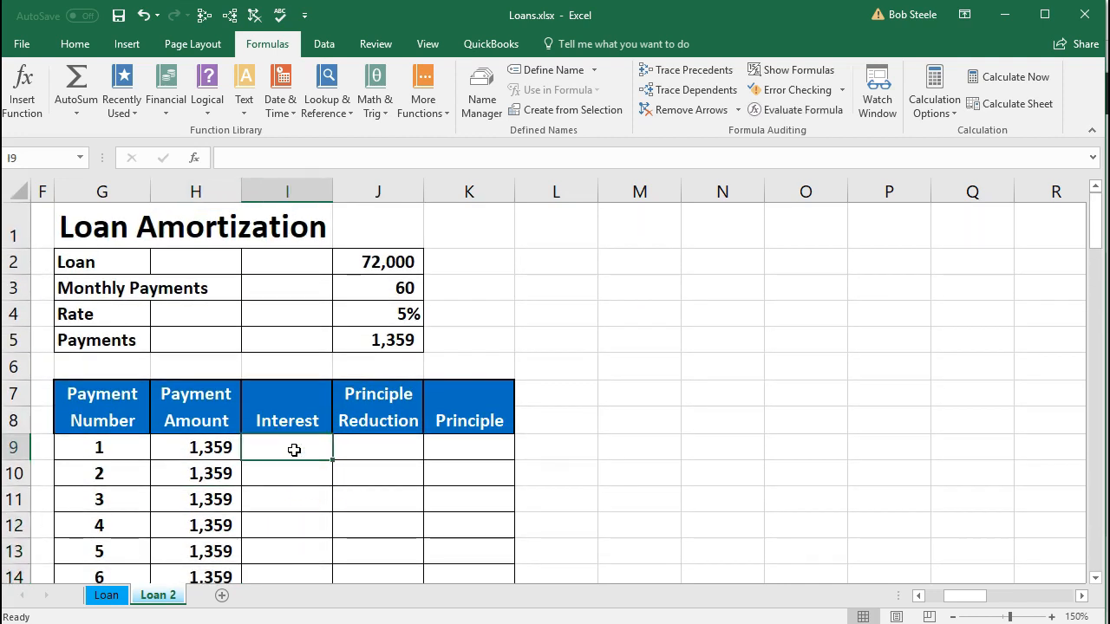
key("XF86Calculator")
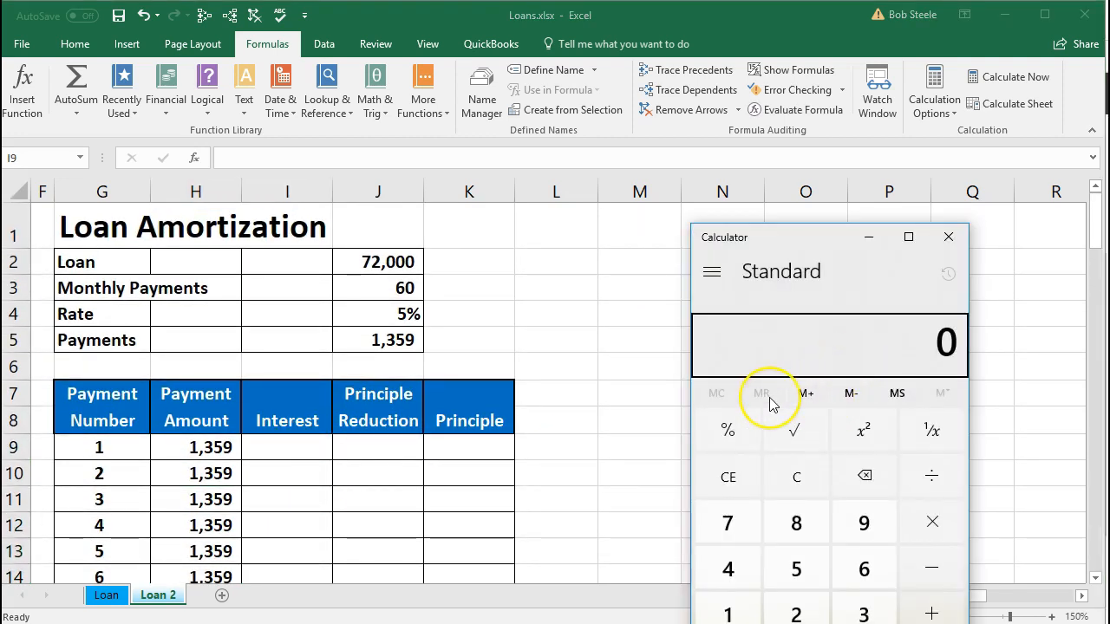
type("72,")
type("000")
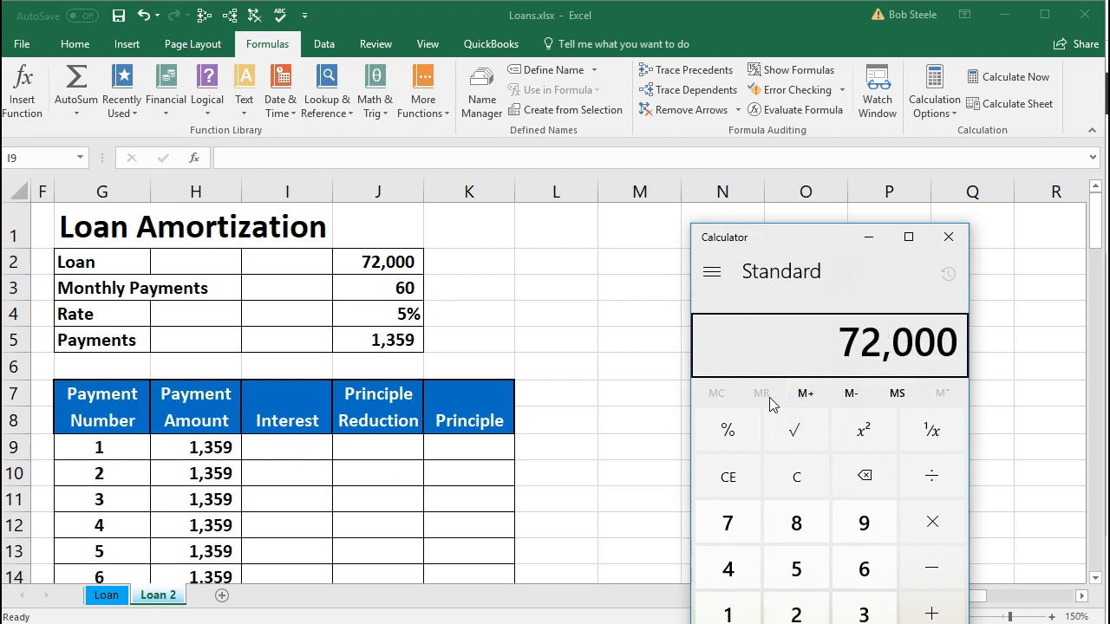
type("*.05")
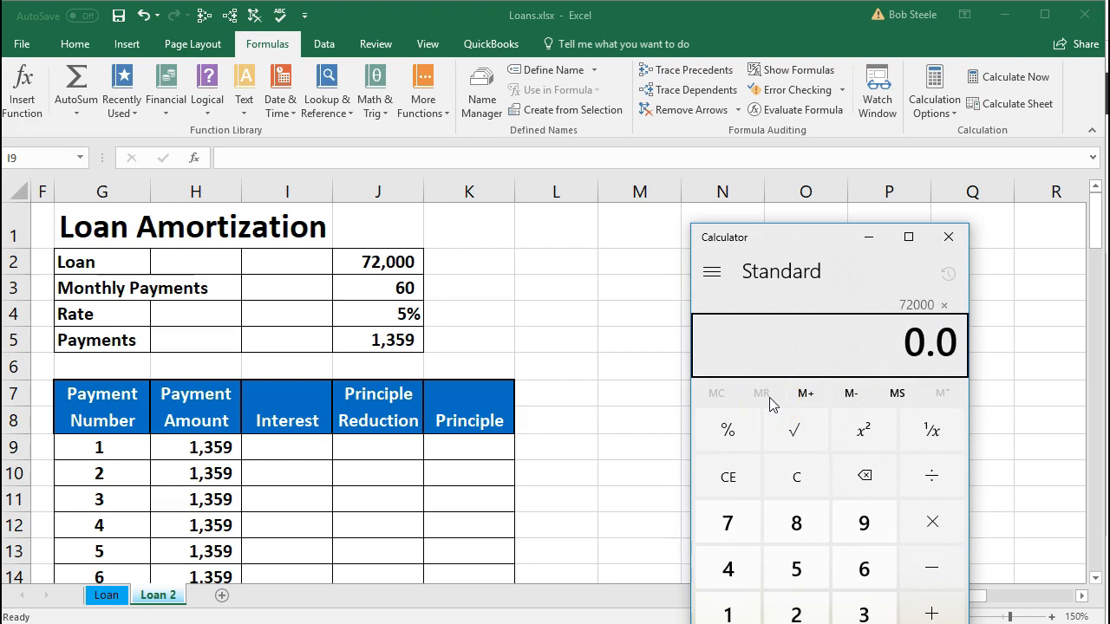
key("Return")
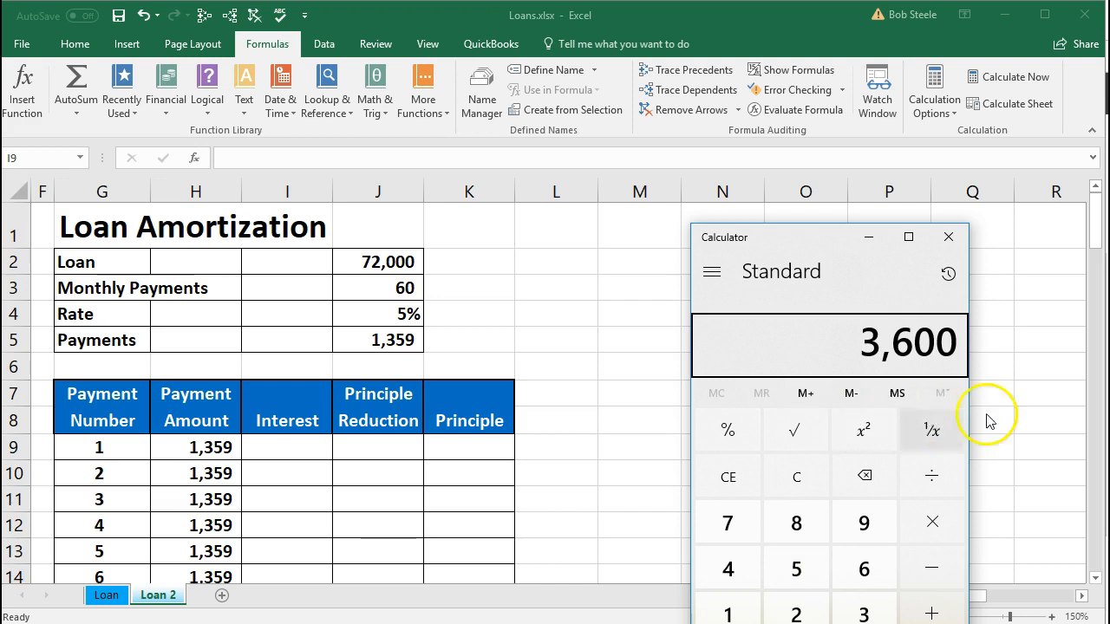
type("/2")
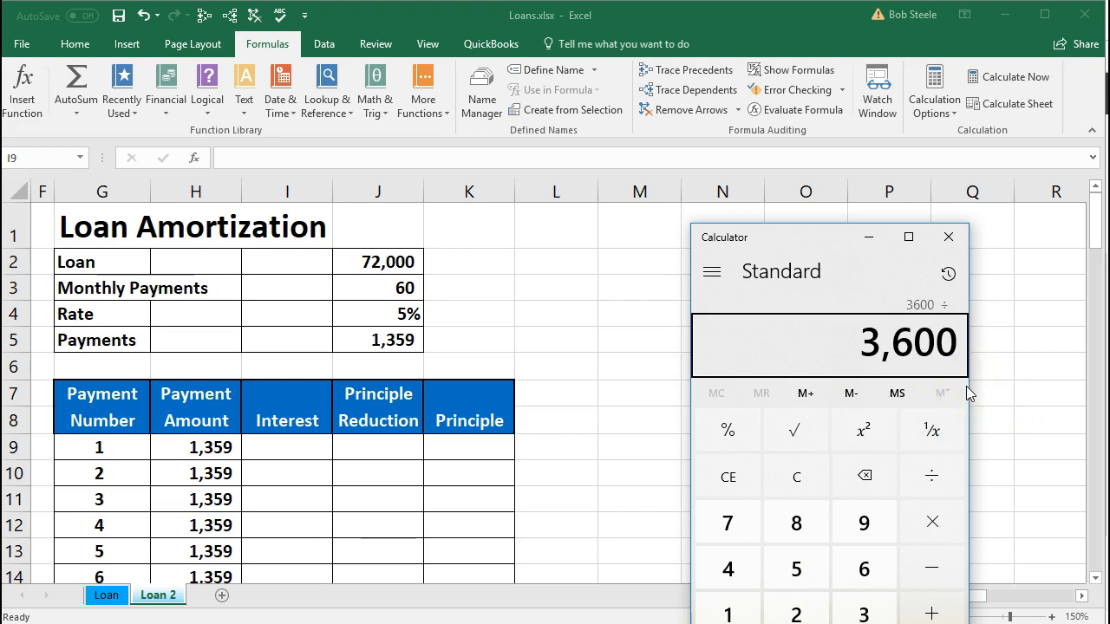
key("BackSpace")
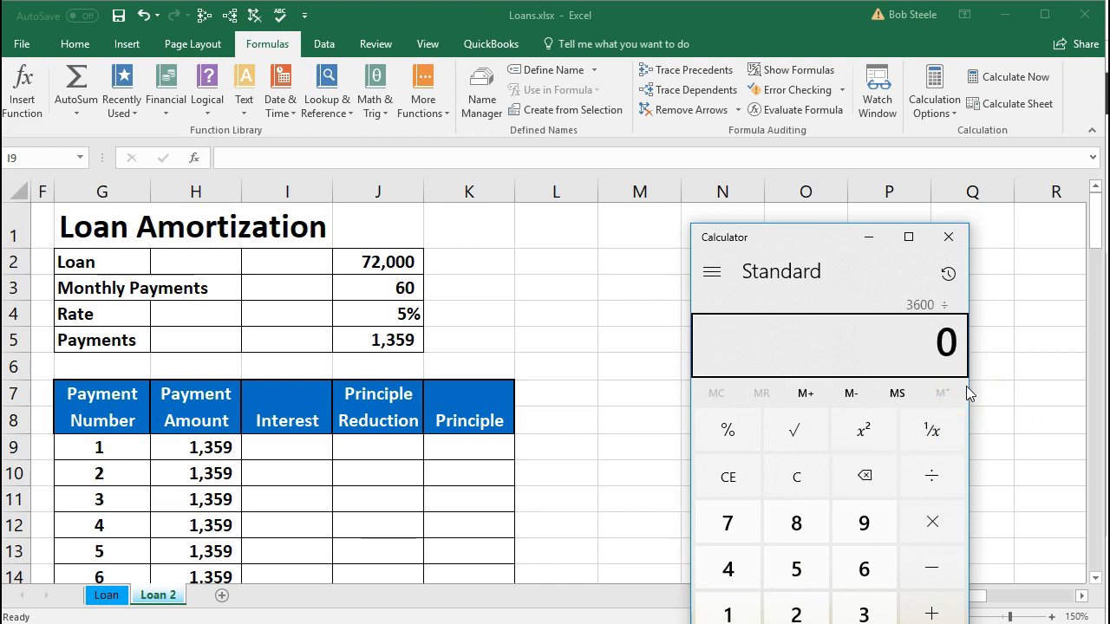
type("12")
key("Return")
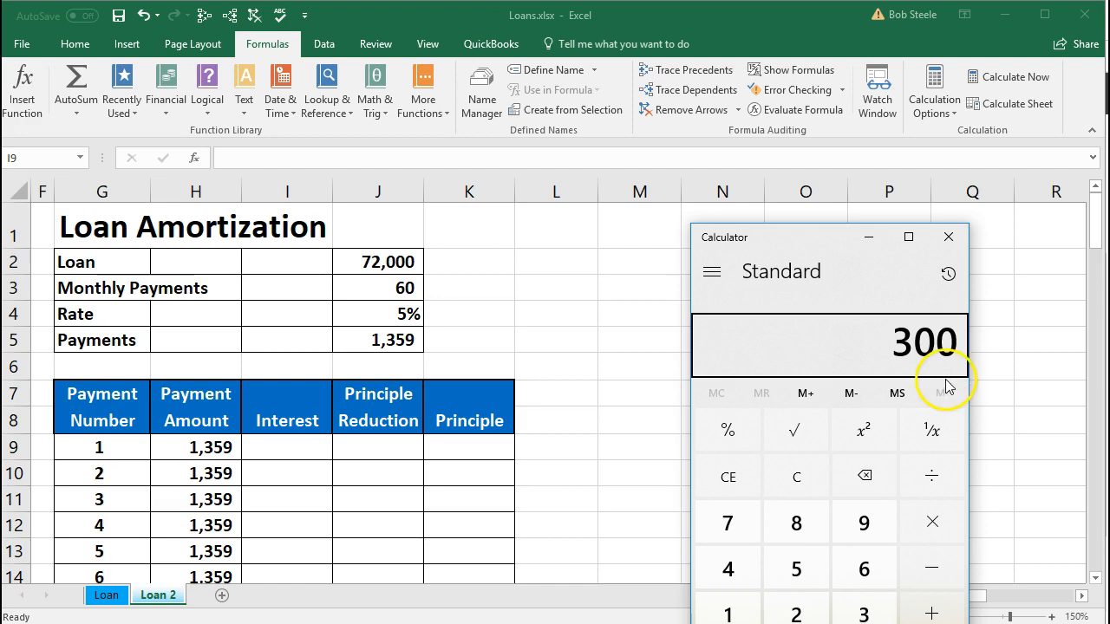
Step: Clear the calculator and cross-check the monthly interest as 0.05 ÷ 12, multiplied by 72,000
left_click(799, 479)
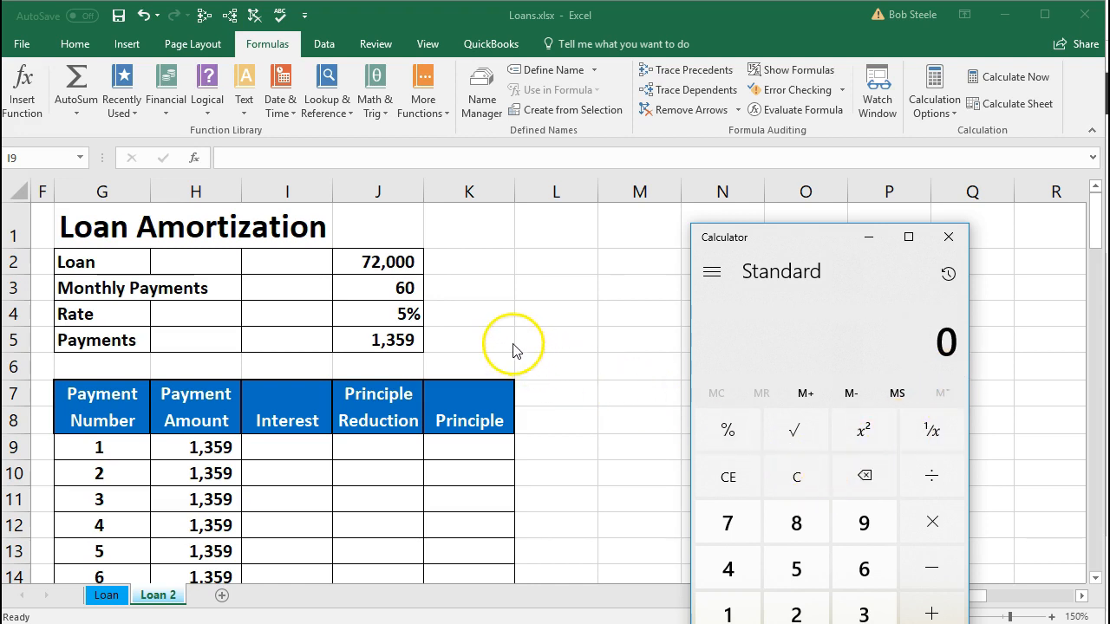
type(".05")
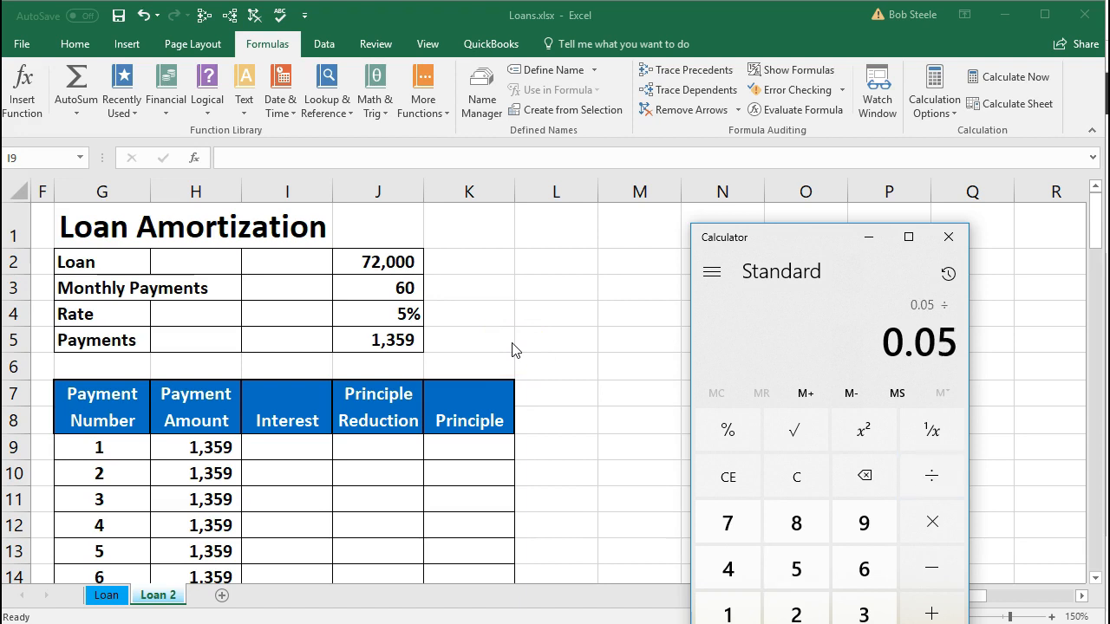
type("12")
key("Return")
left_click(751, 353)
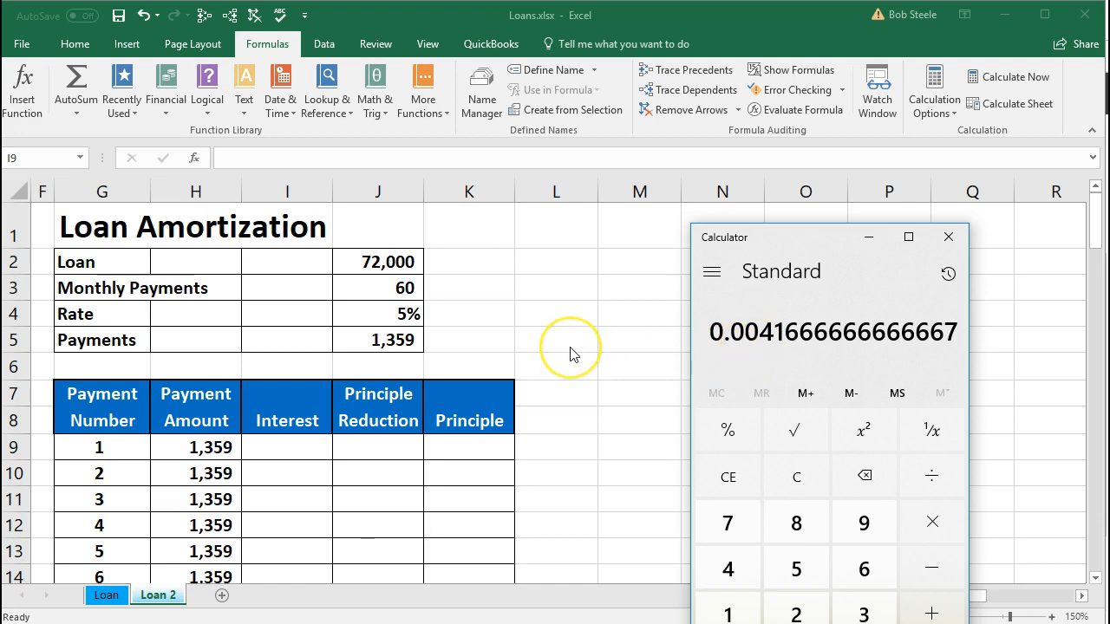
type("*720000")
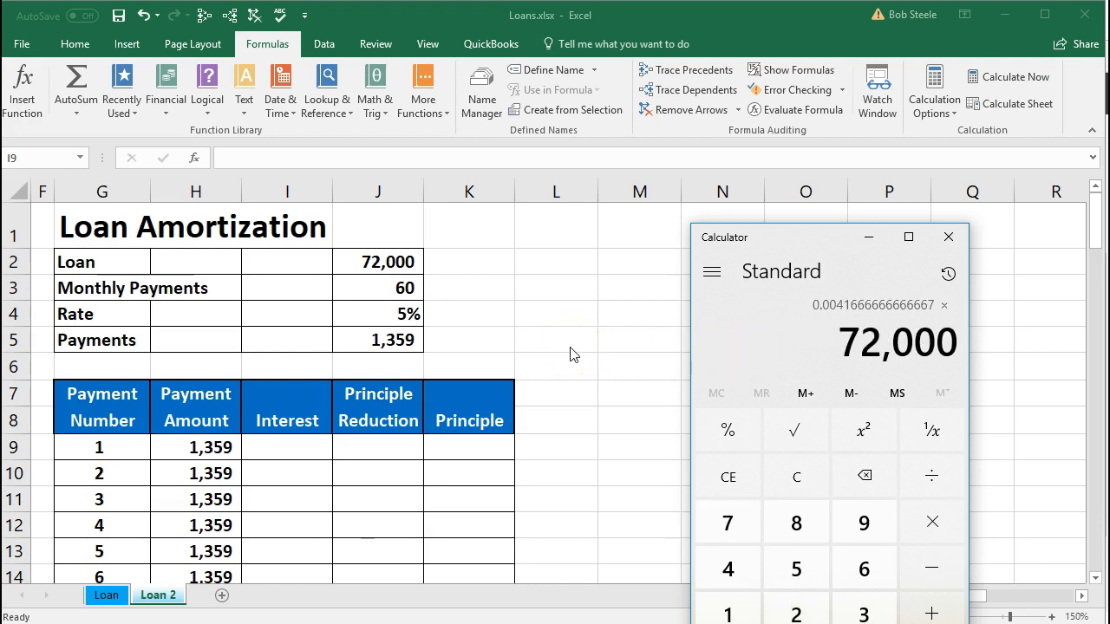
key("Return")
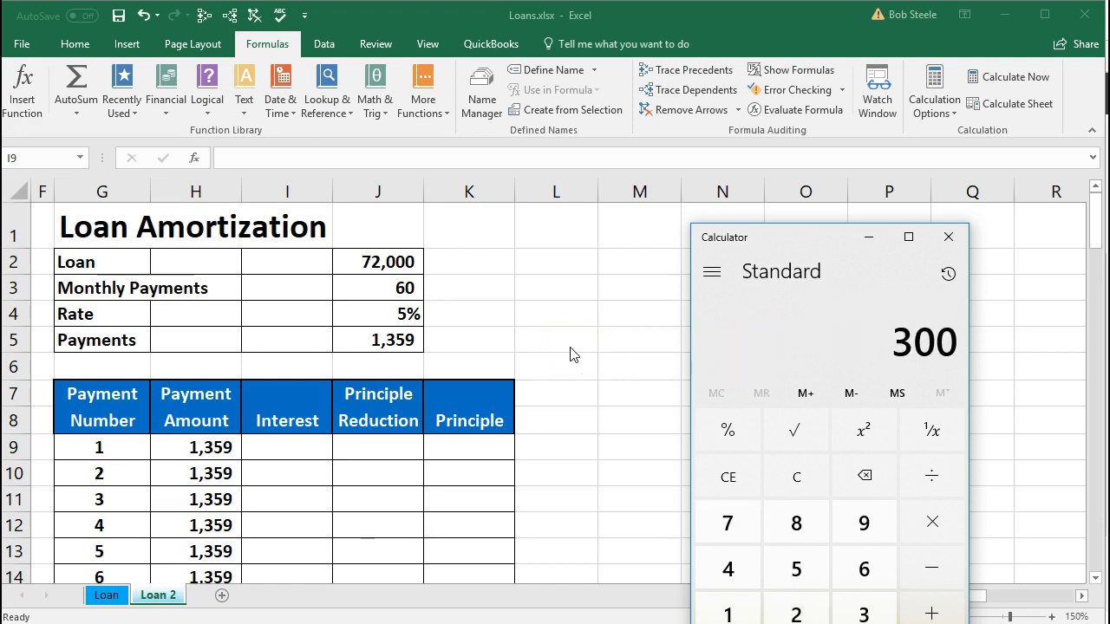
Step: Return to Excel and enter the Interest formula =J2*J4/12 for payment 1 in I9
left_click(526, 420)
type("==")
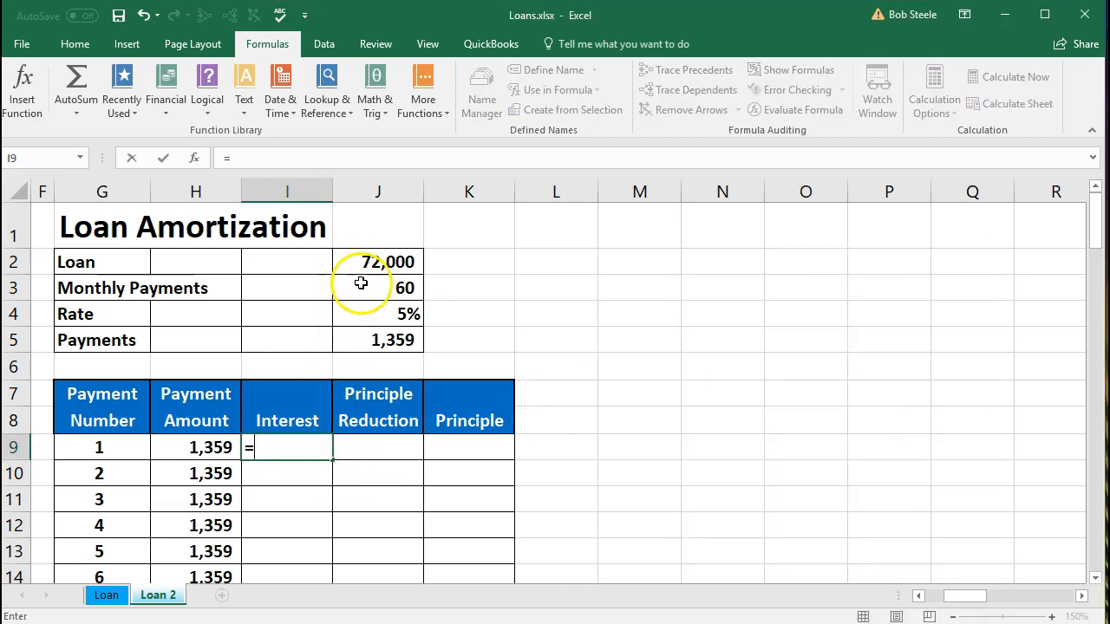
left_click(361, 263)
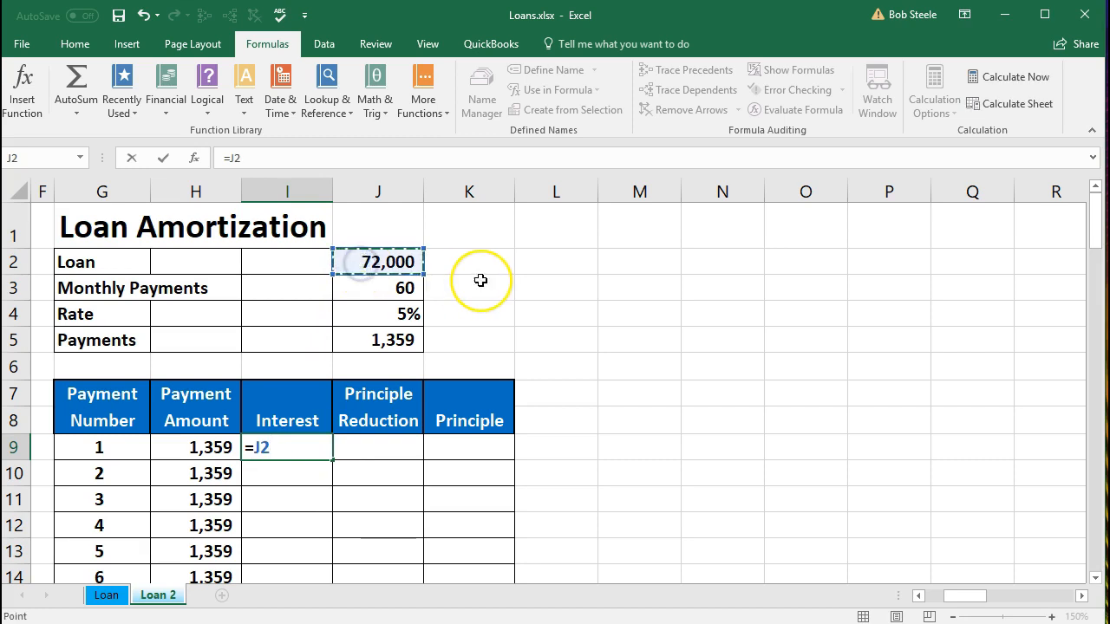
type("*")
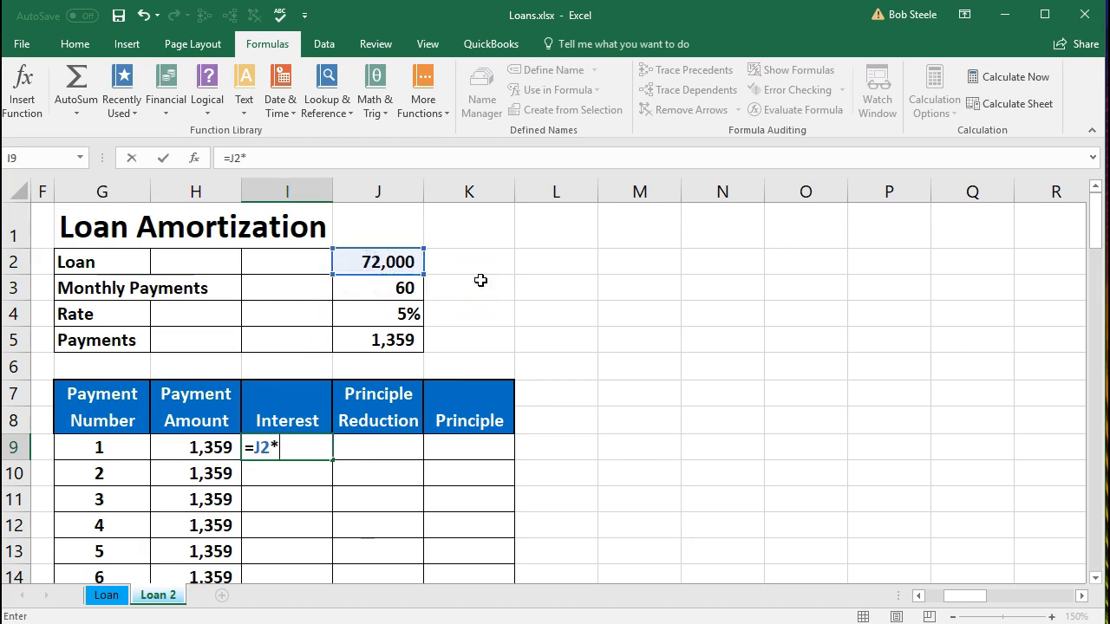
left_click(404, 312)
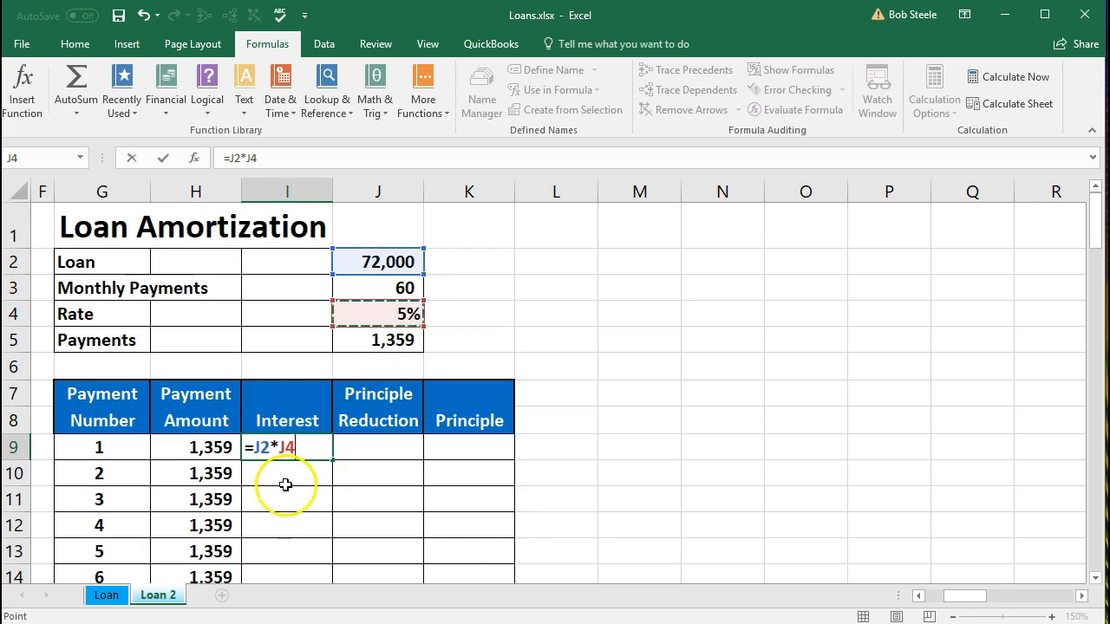
type("/12")
key("Return")
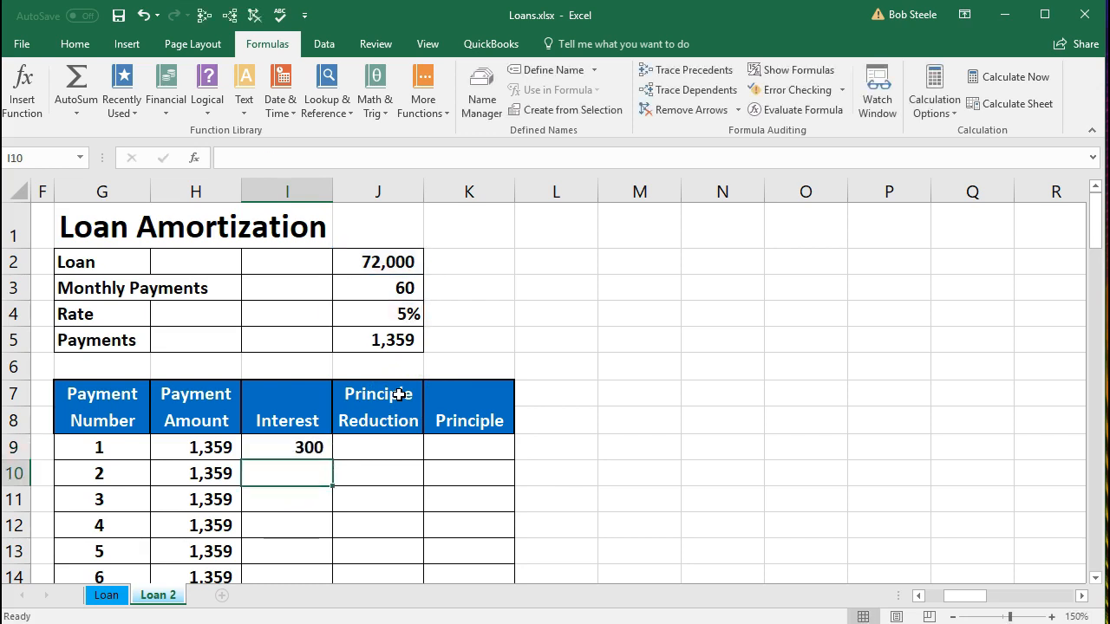
Step: Calculate the Principle Reduction of payment 1 in J9 as payment amount minus interest with =H9-I9
left_click(297, 448)
left_click(222, 452)
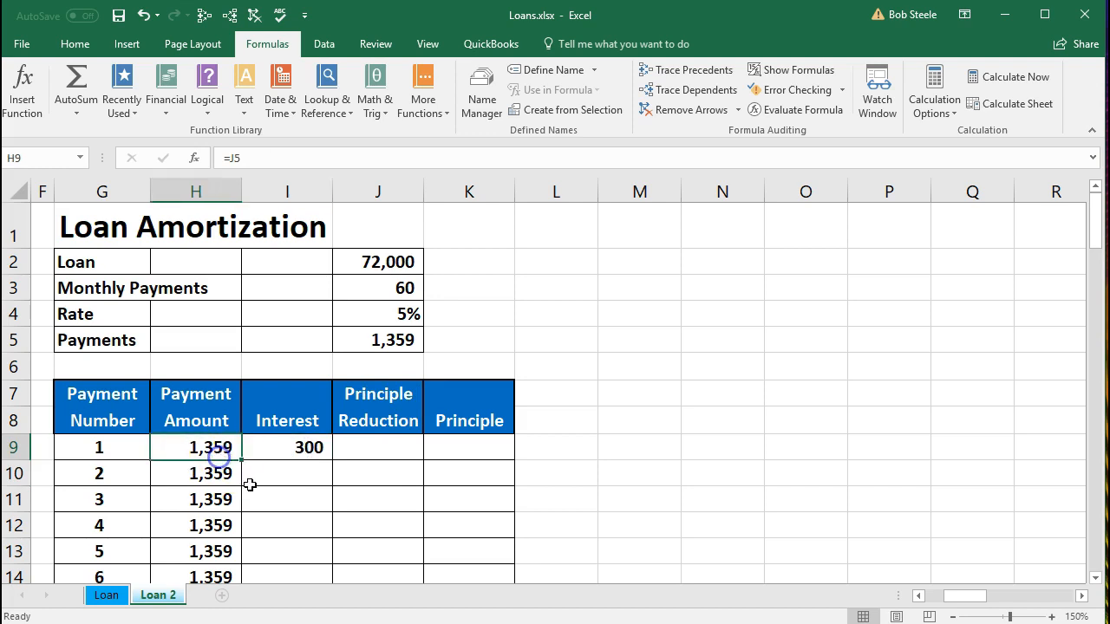
left_click(281, 452)
left_click(364, 446)
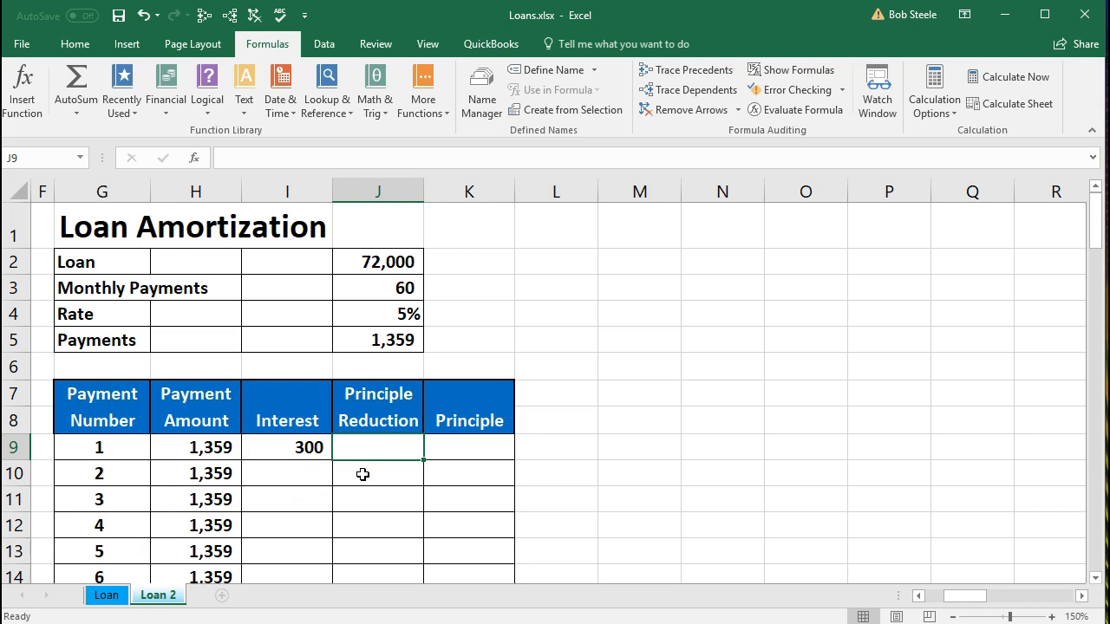
type("=")
left_click(199, 448)
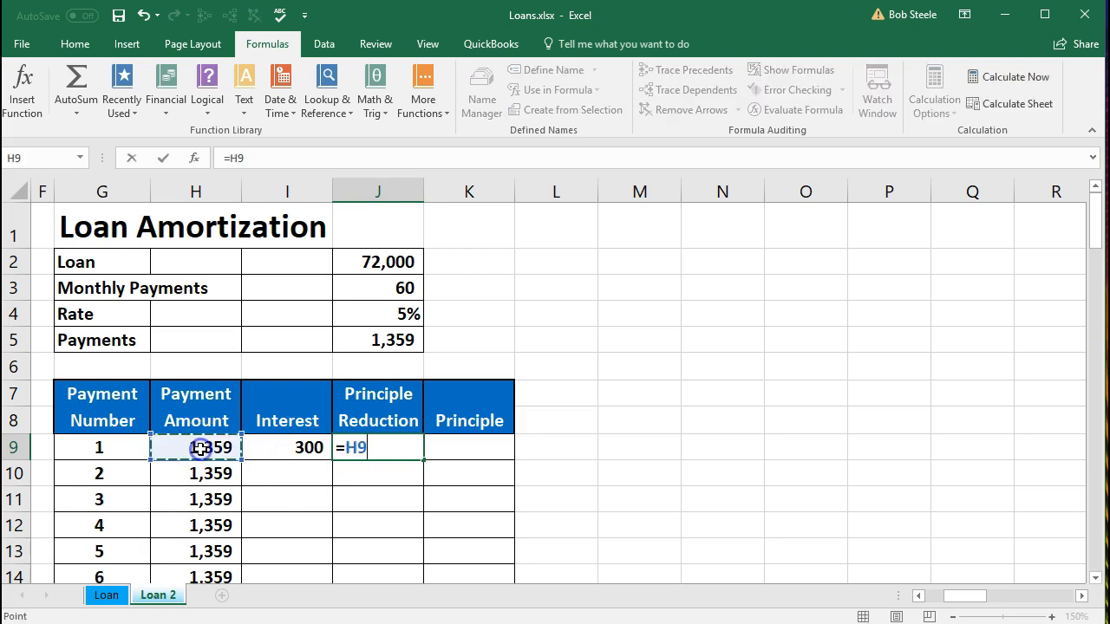
type("-")
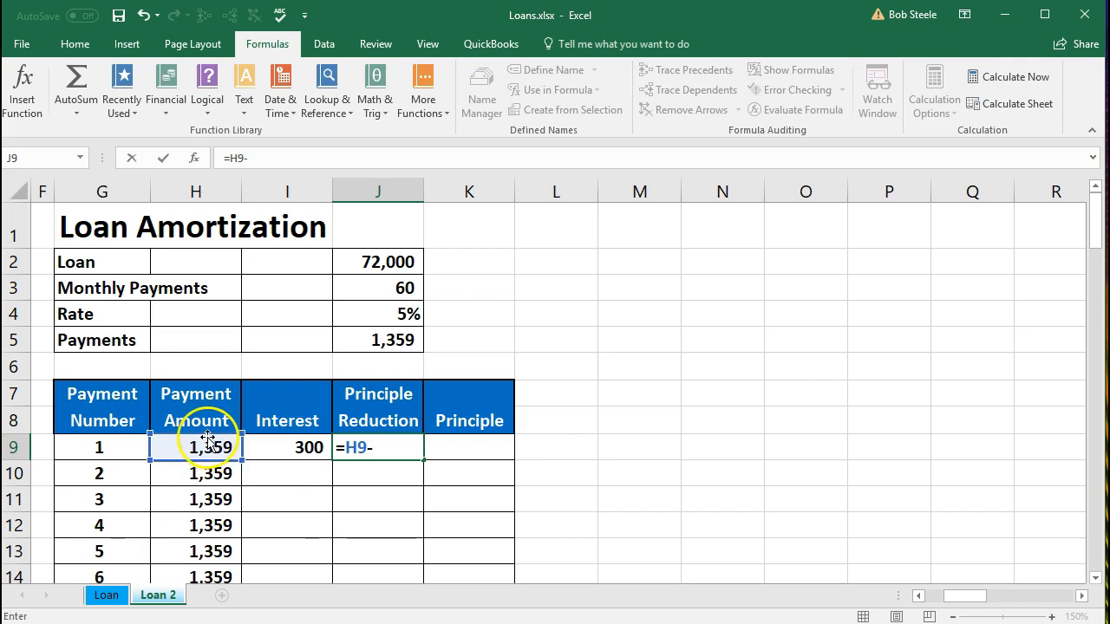
left_click(274, 454)
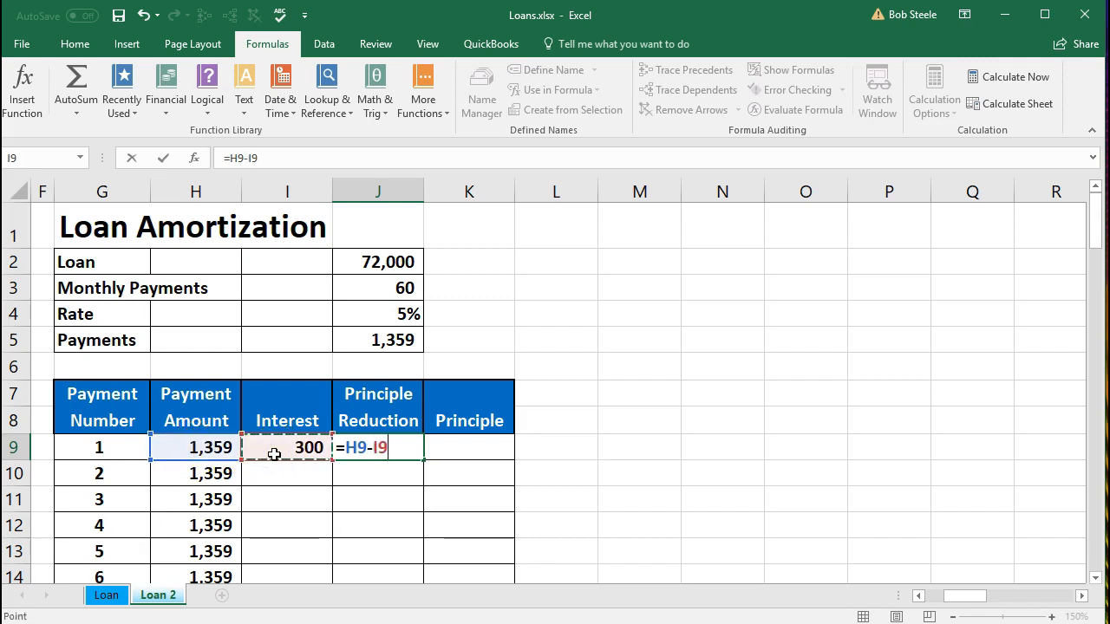
key("Return")
left_click(351, 451)
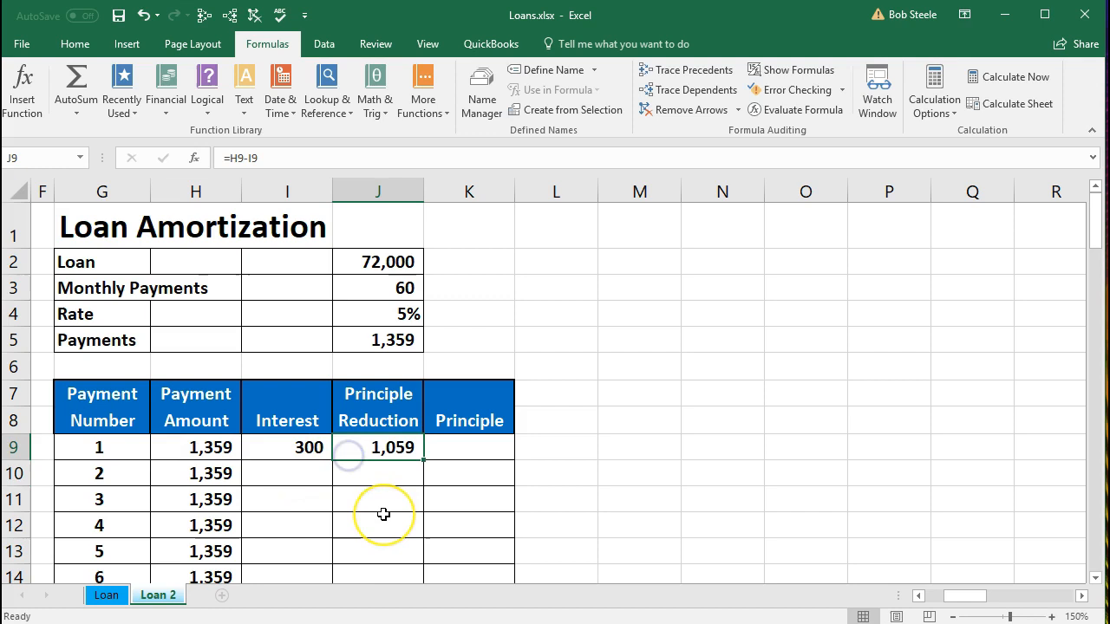
Step: Calculate the remaining Principle after payment 1 in K9 by subtracting the reduction from the loan with =J2-J9
left_click(461, 448)
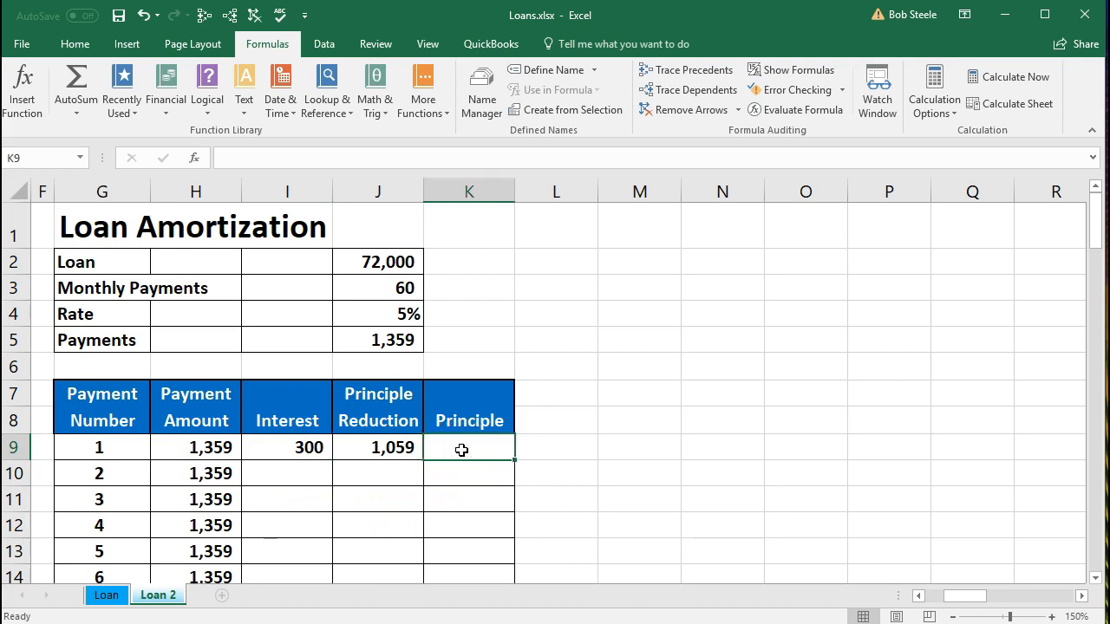
type("=")
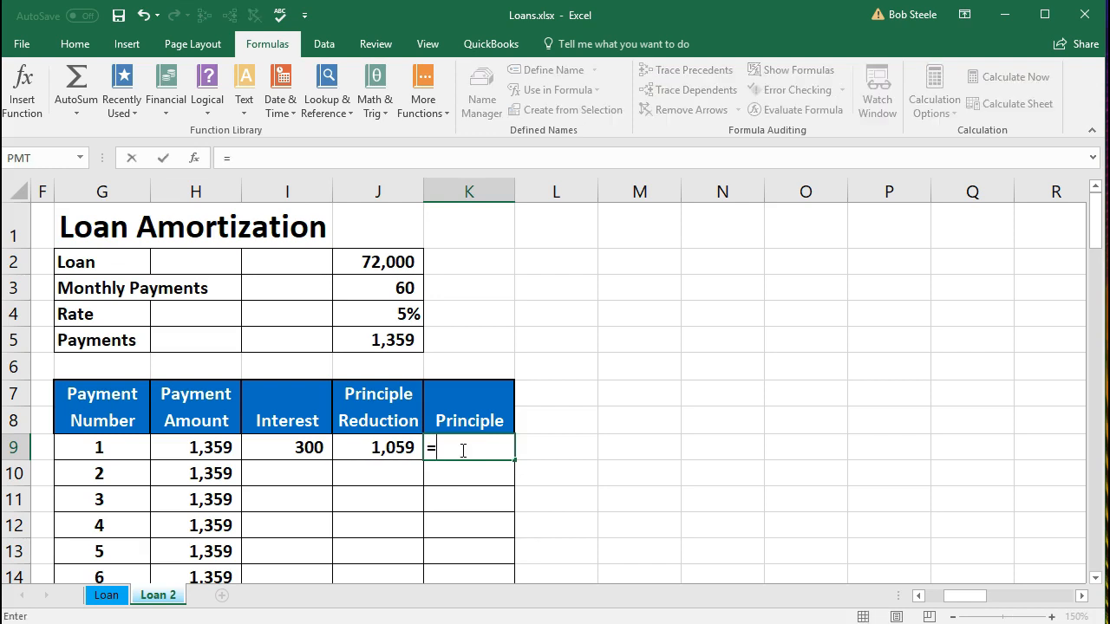
left_click(381, 262)
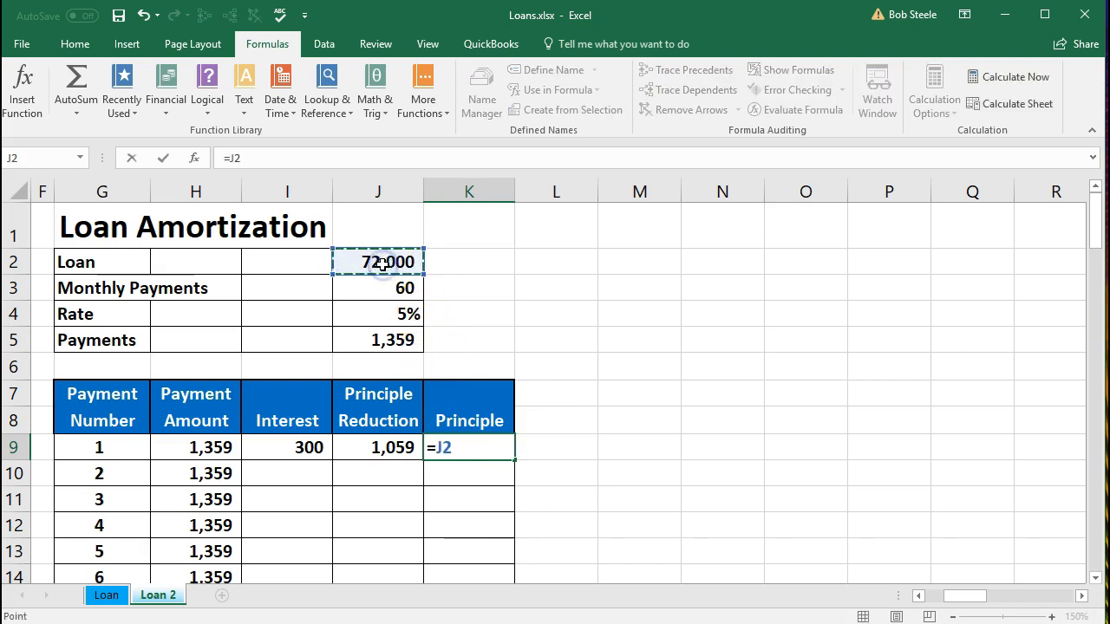
type("-")
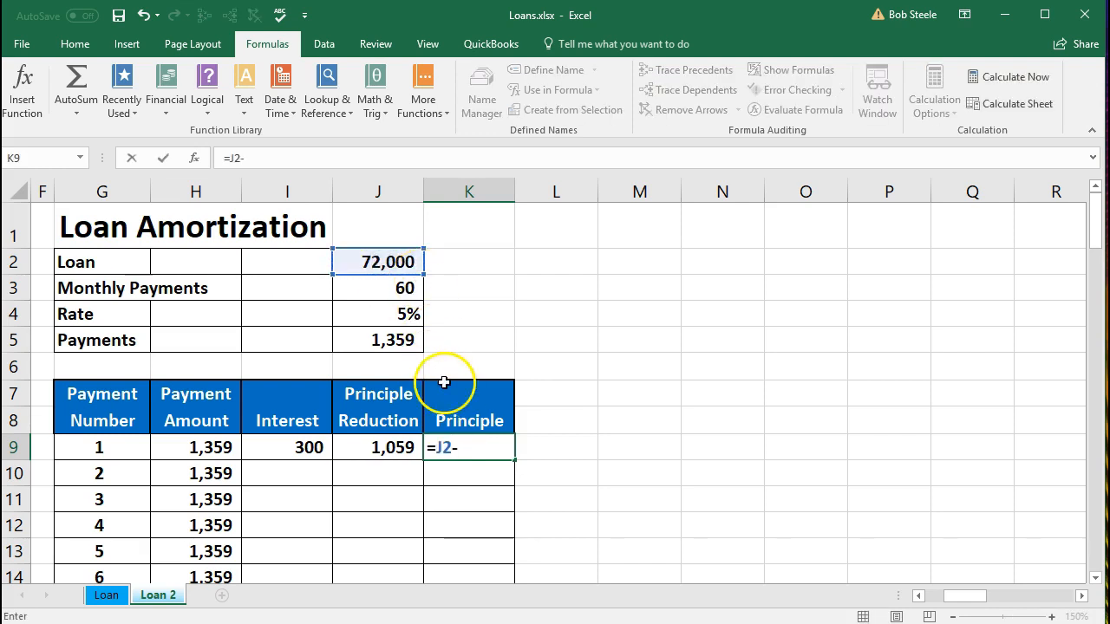
left_click(382, 447)
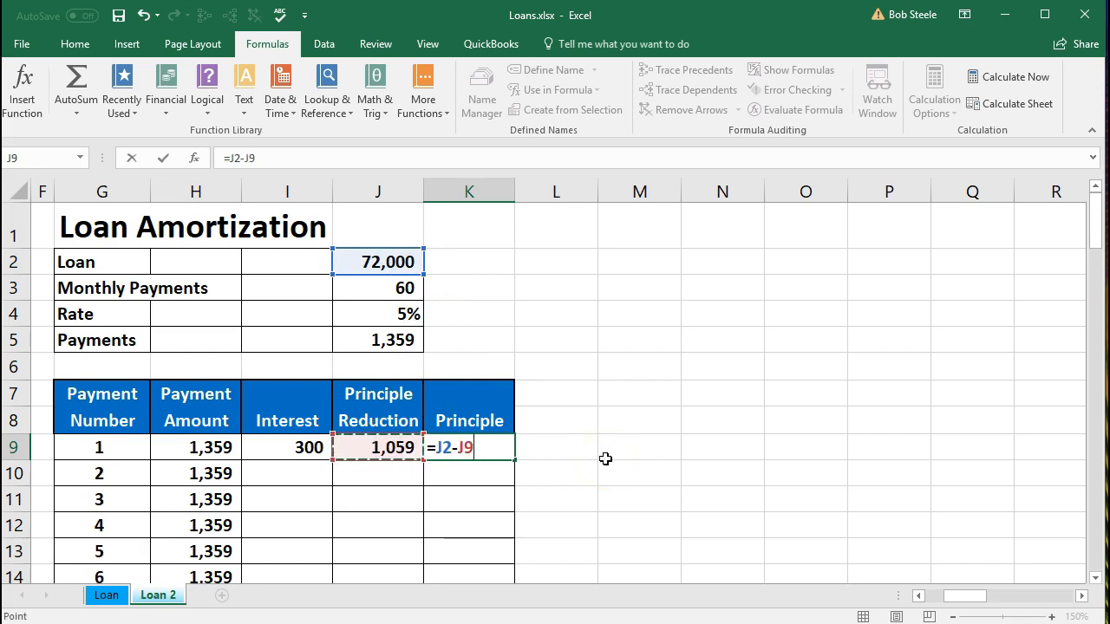
key("Return")
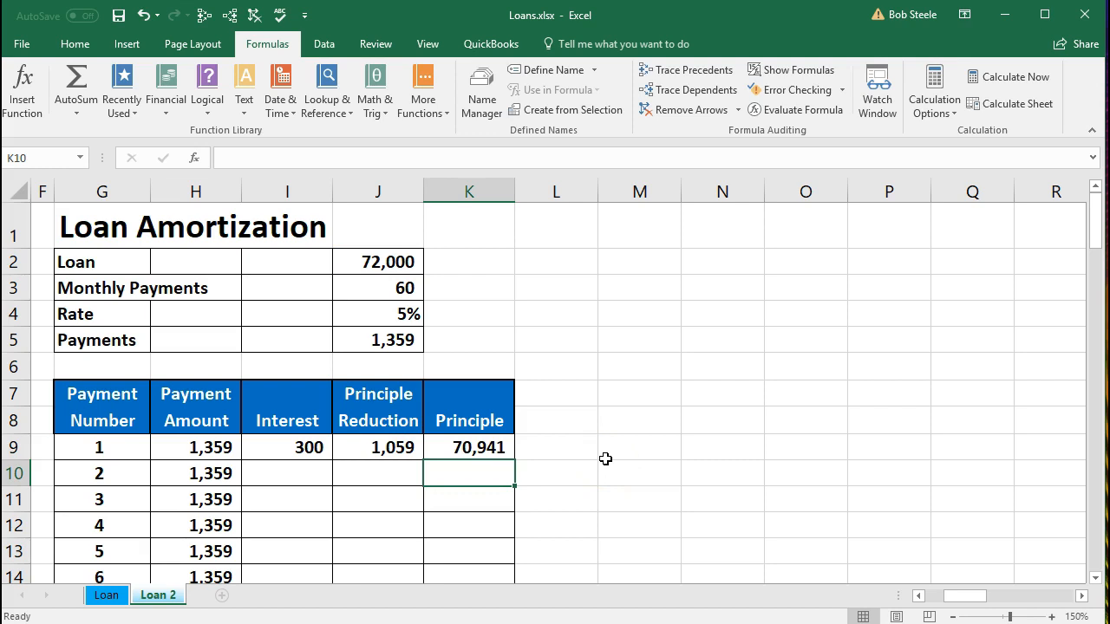
Step: Enter the Interest formula =K9*J4/12 for payment 2 in I10
left_click(300, 479)
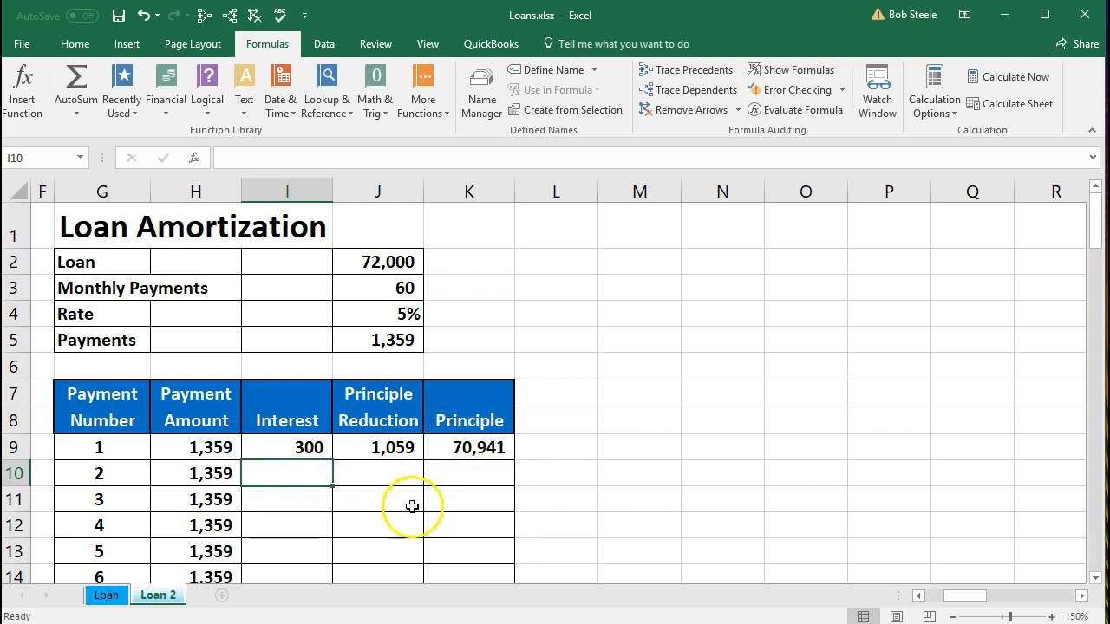
type("=")
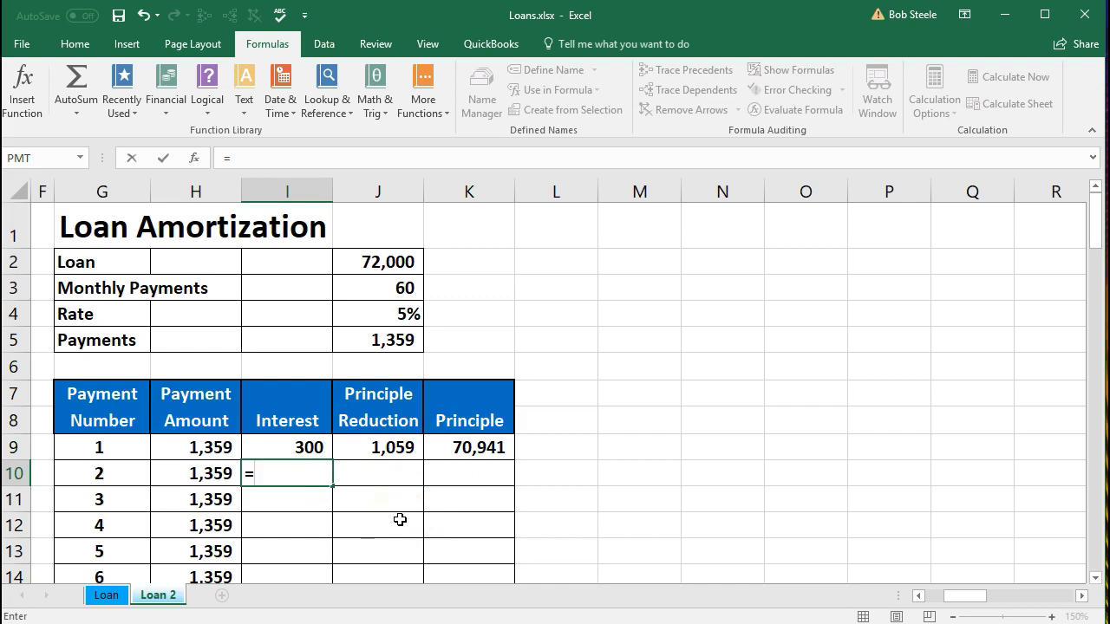
left_click(442, 452)
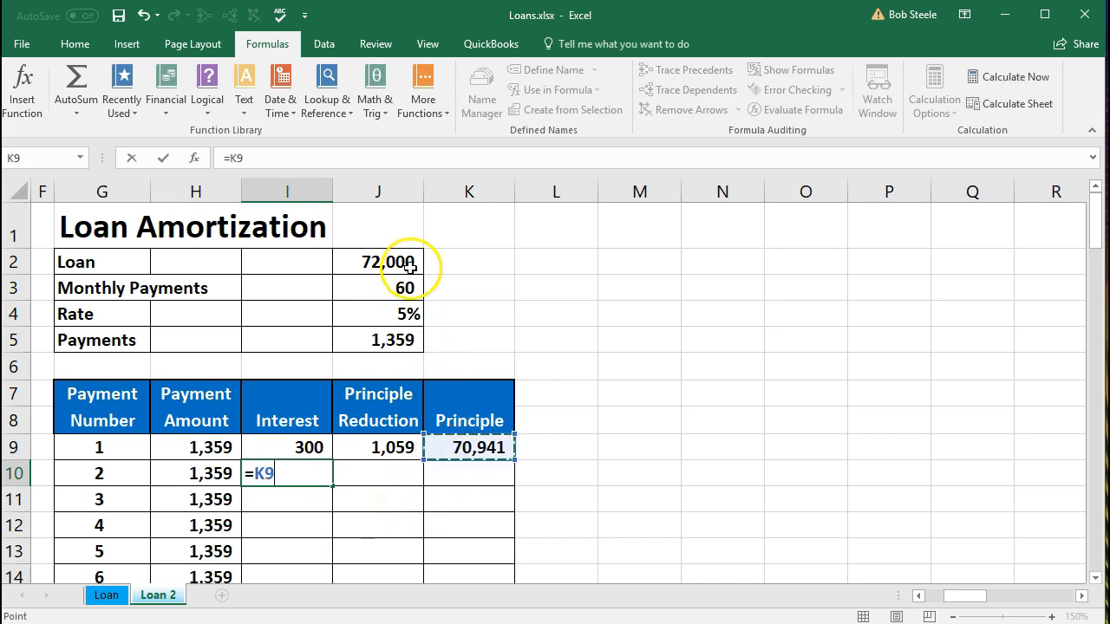
type("*")
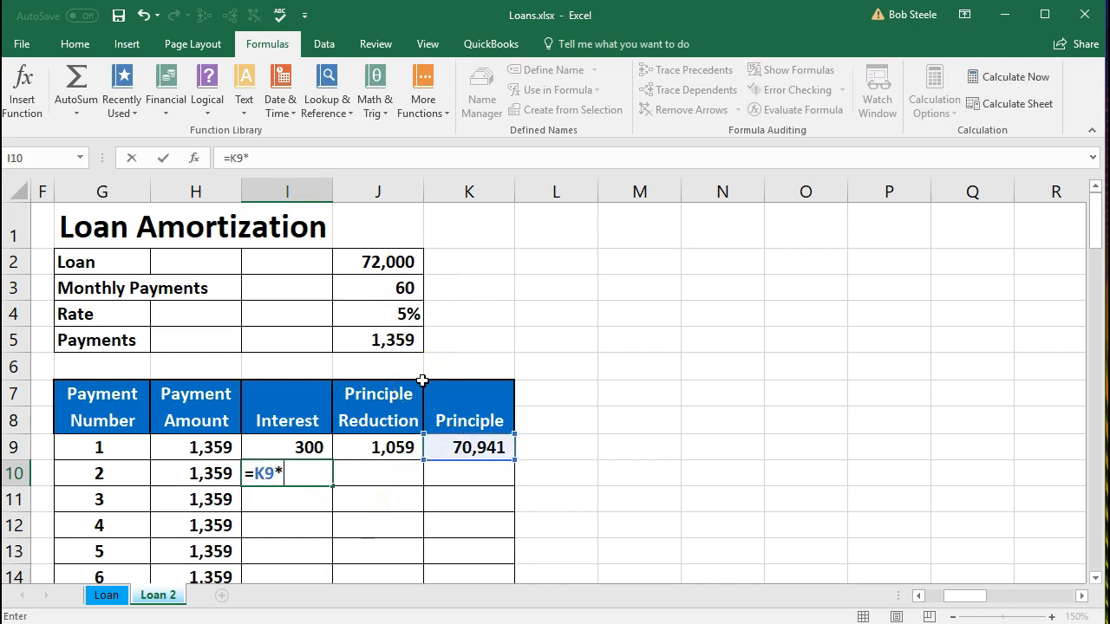
left_click(398, 315)
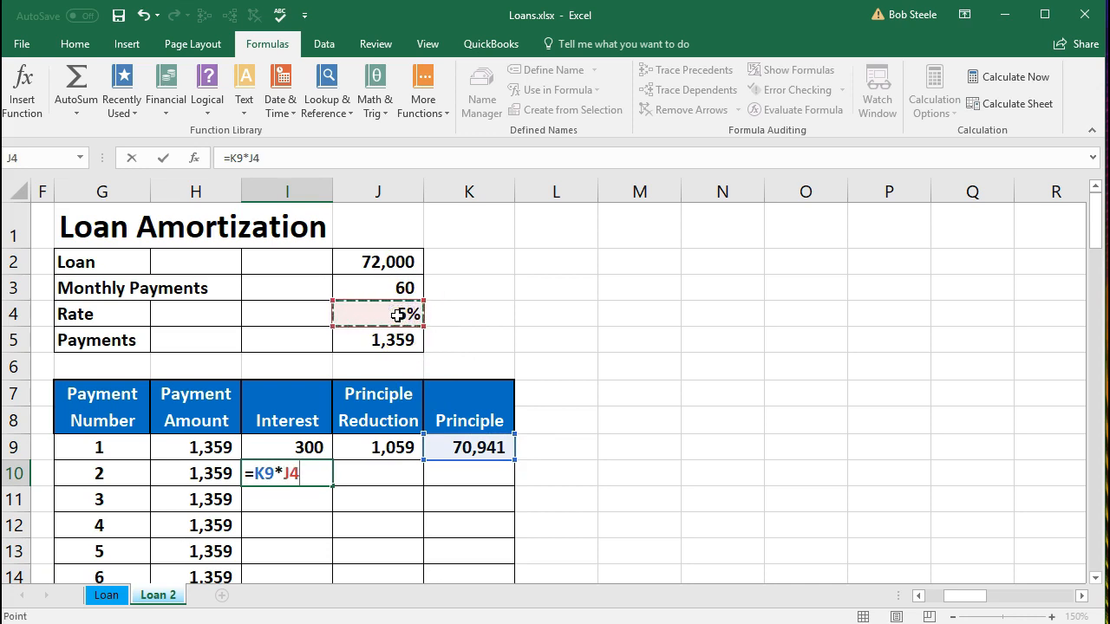
type("/12")
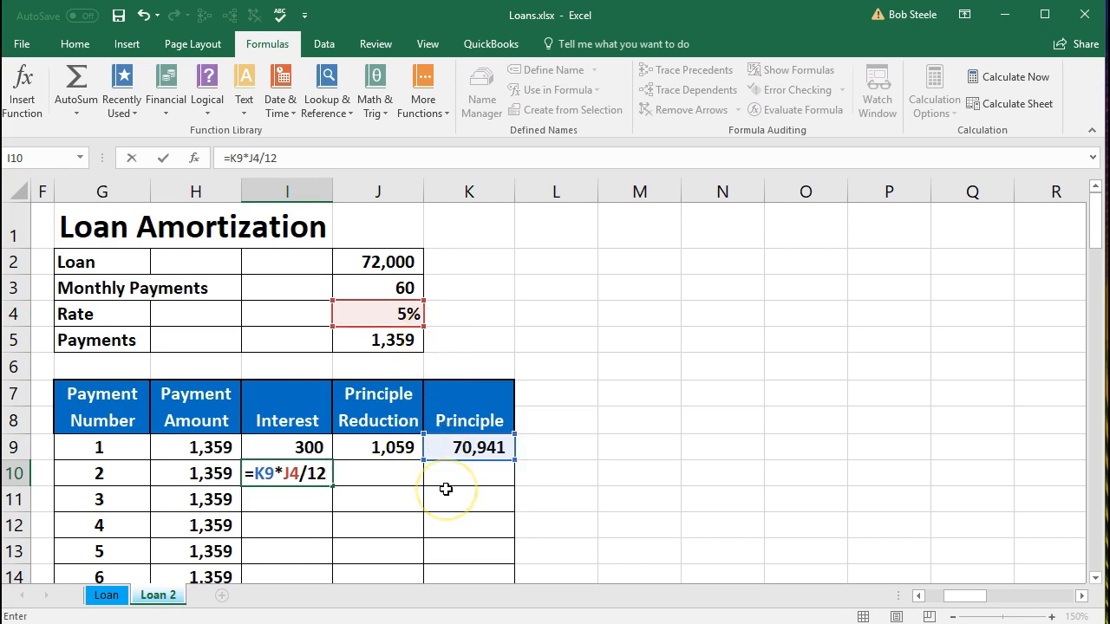
key("Tab")
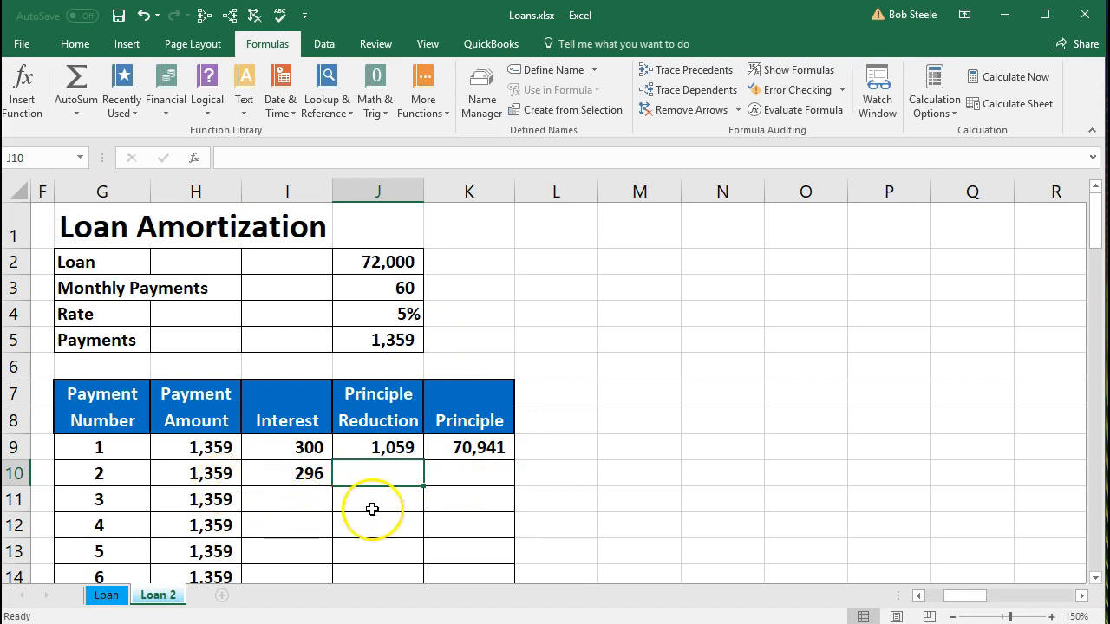
Step: Calculate the Principle Reduction of payment 2 in J10 as payment amount minus interest with =H10-I10
type("=")
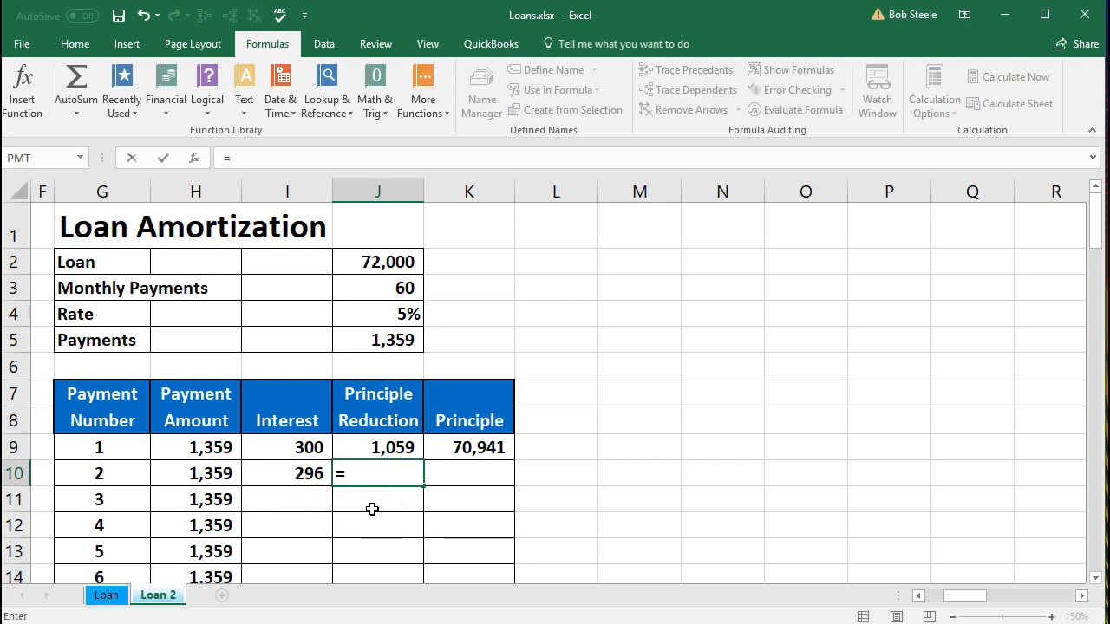
left_click(217, 472)
type("-")
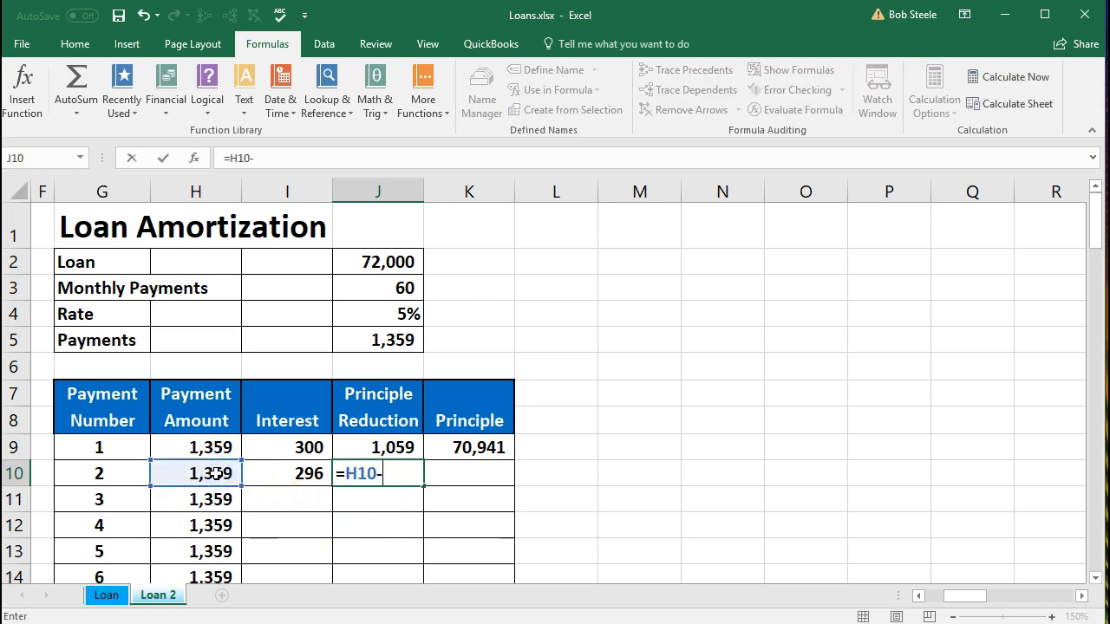
left_click(278, 473)
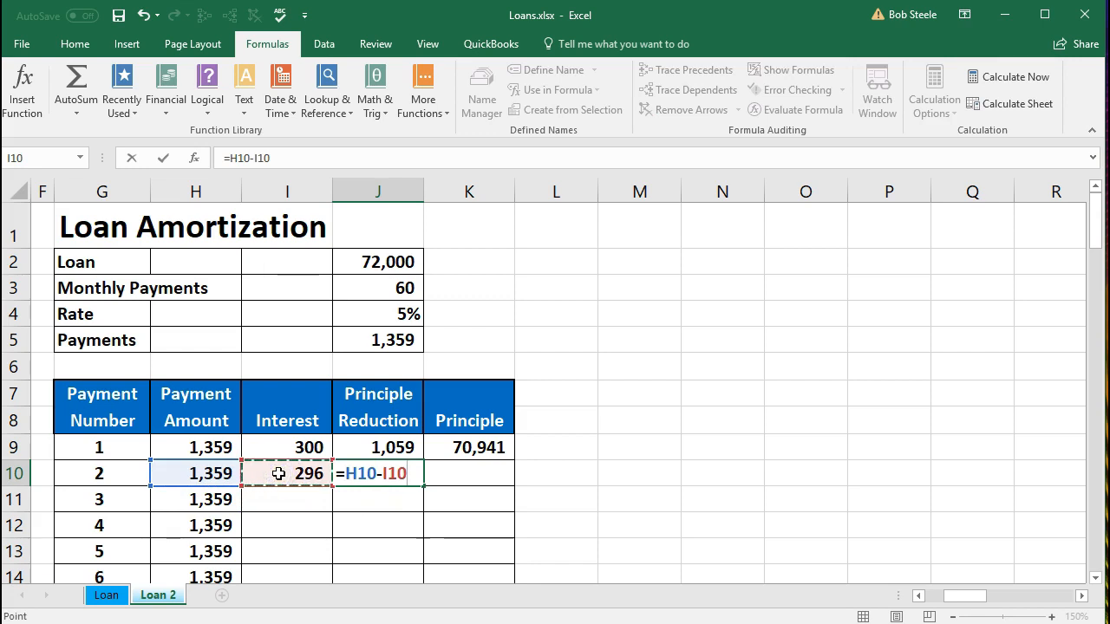
key("Tab")
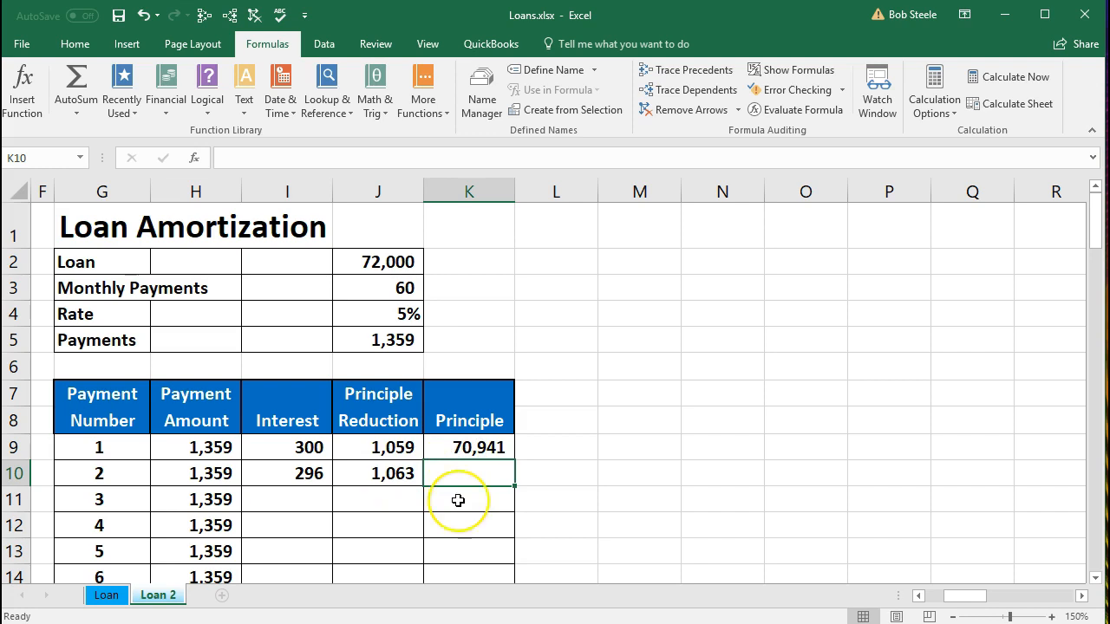
Step: Calculate the remaining Principle after payment 2 in K10 by subtracting the reduction from the previous balance with =K9-J10
type("=")
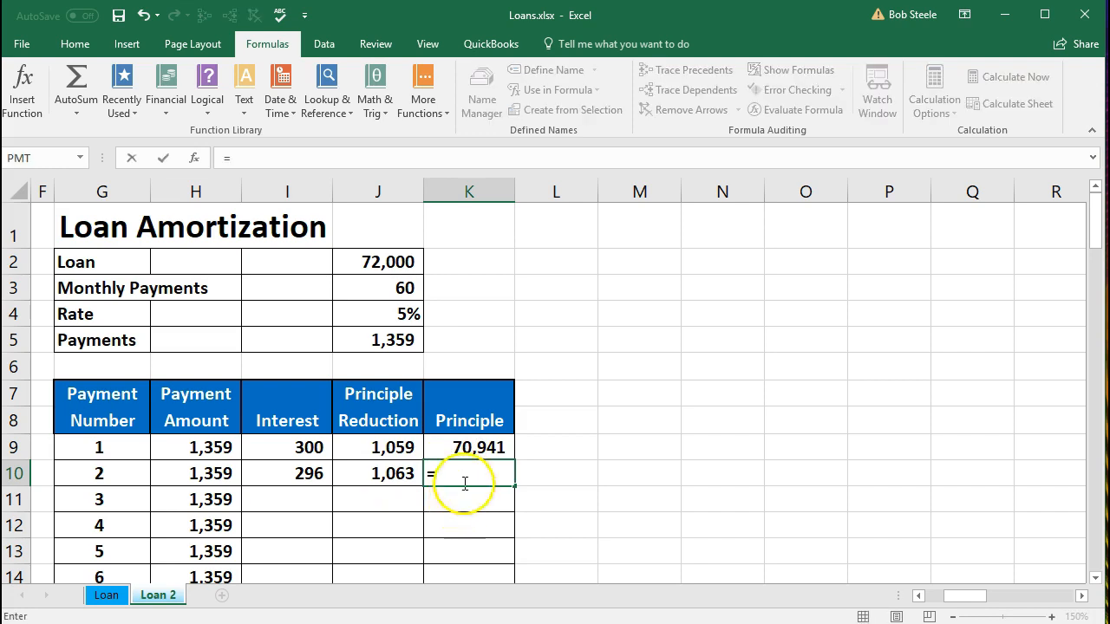
left_click(465, 448)
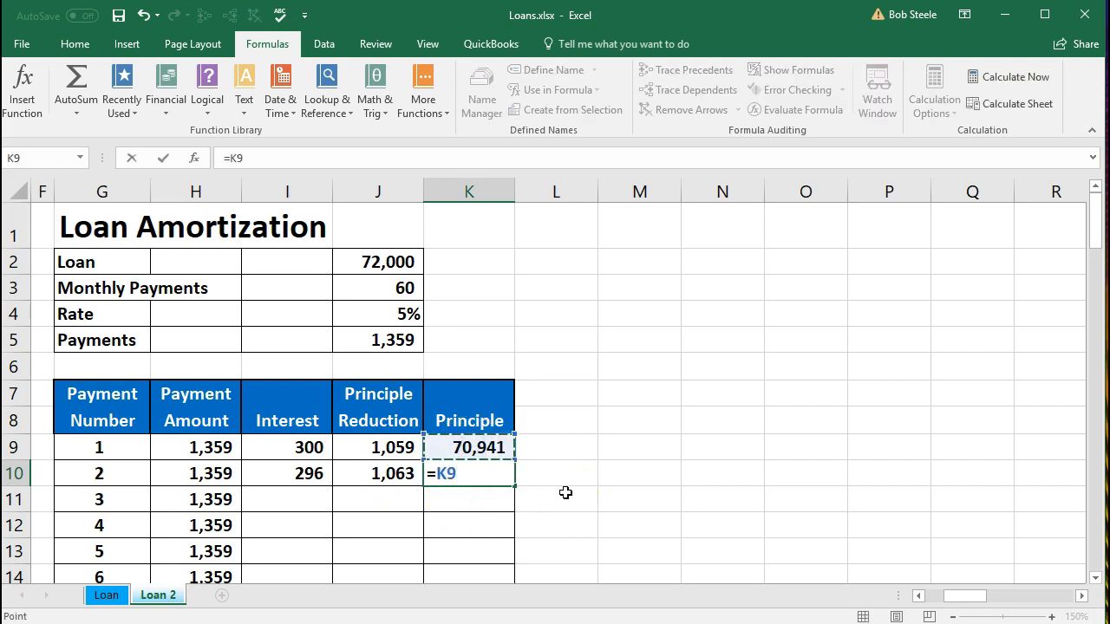
type("-")
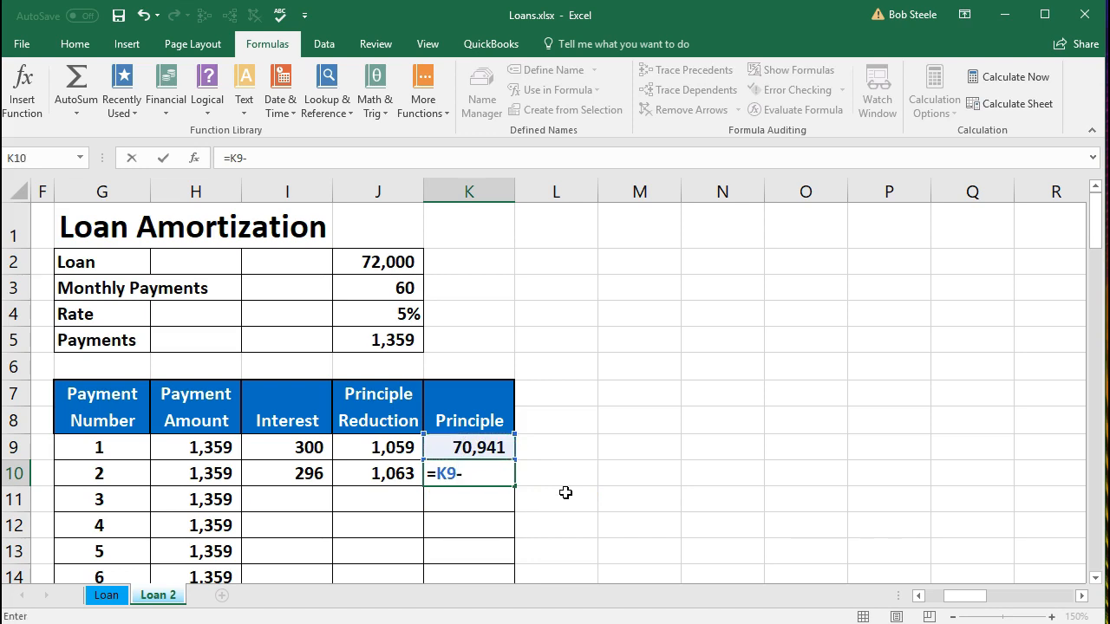
left_click(384, 468)
key("Return")
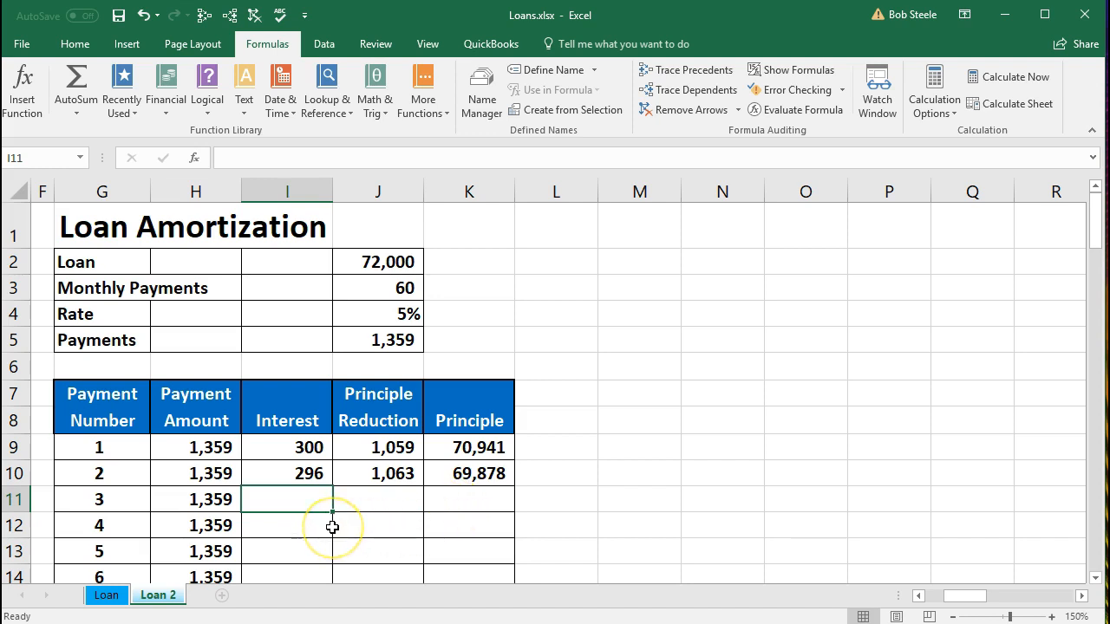
Step: Enter the Interest formula =K10*J4/12 for payment 3 in I11
type("=")
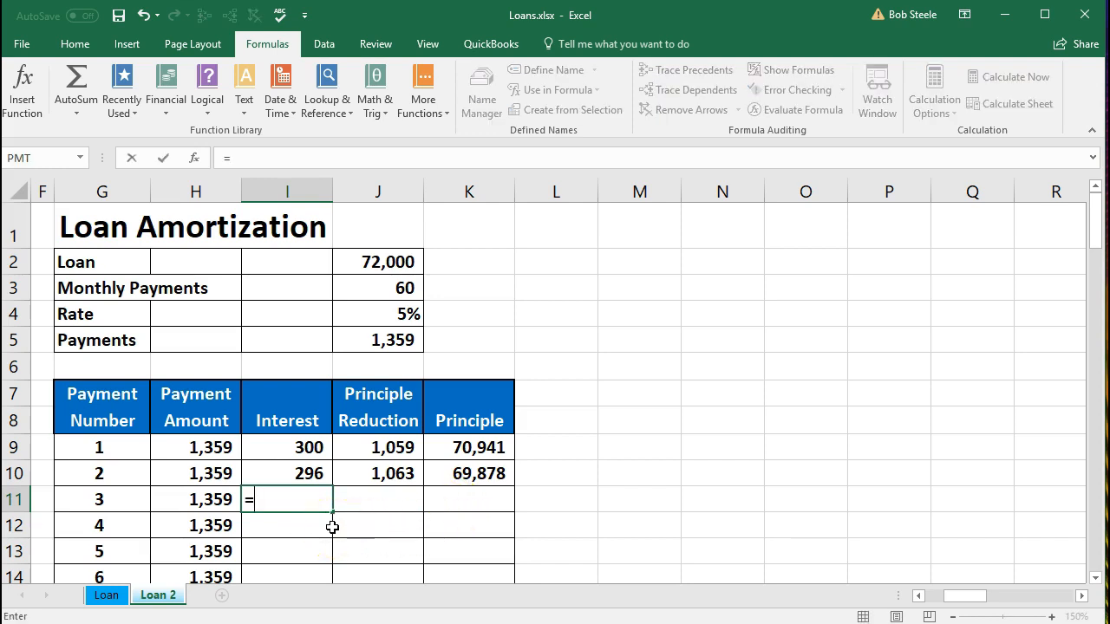
left_click(466, 475)
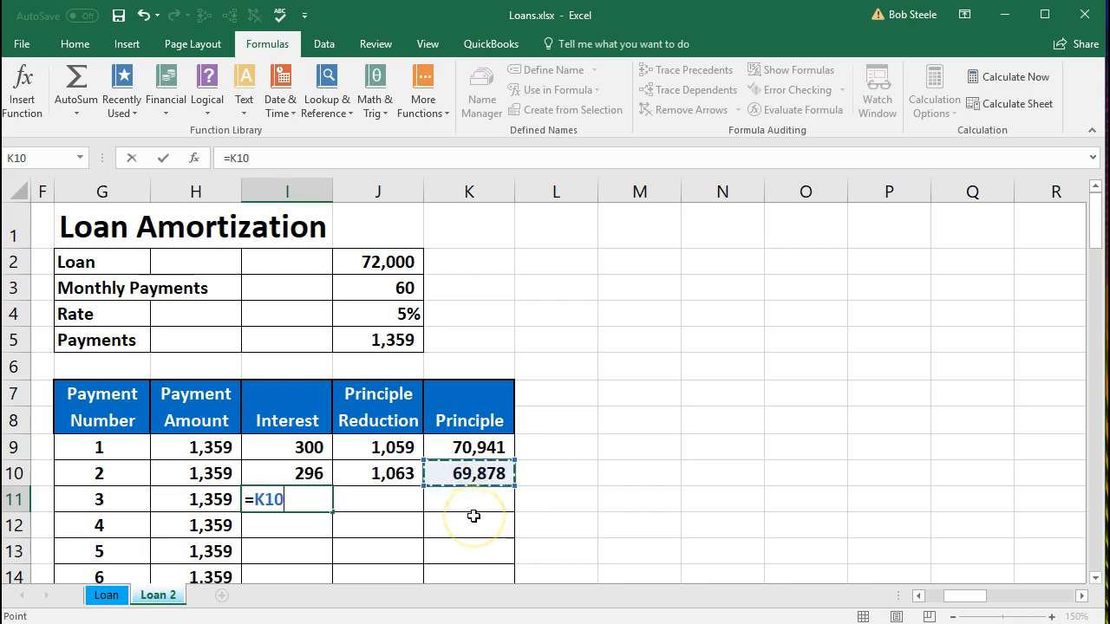
type("*")
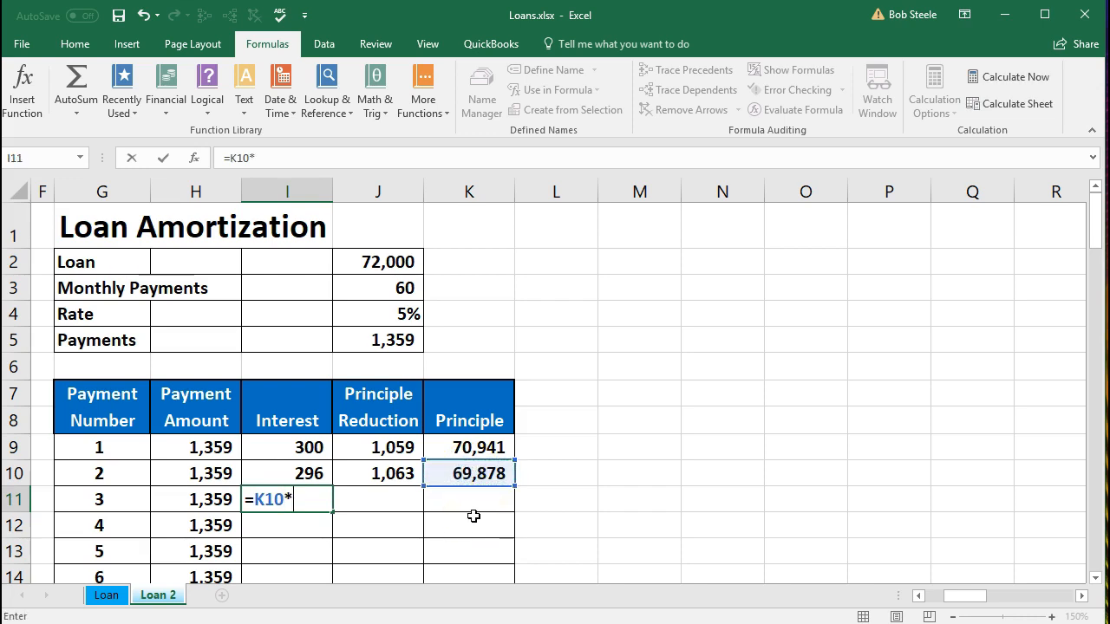
left_click(357, 315)
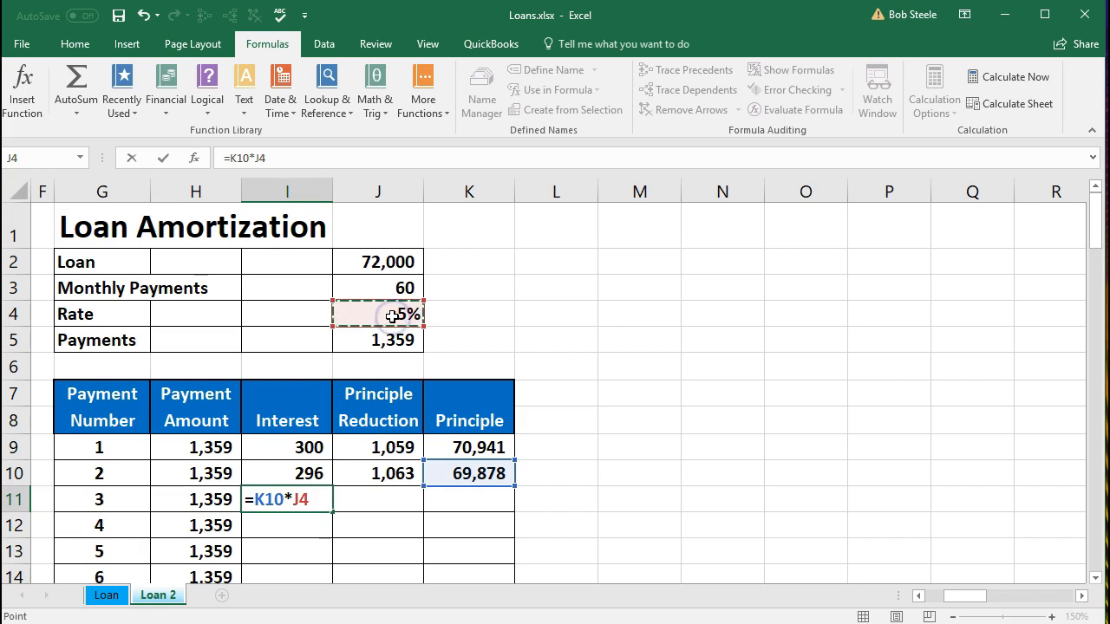
type("/")
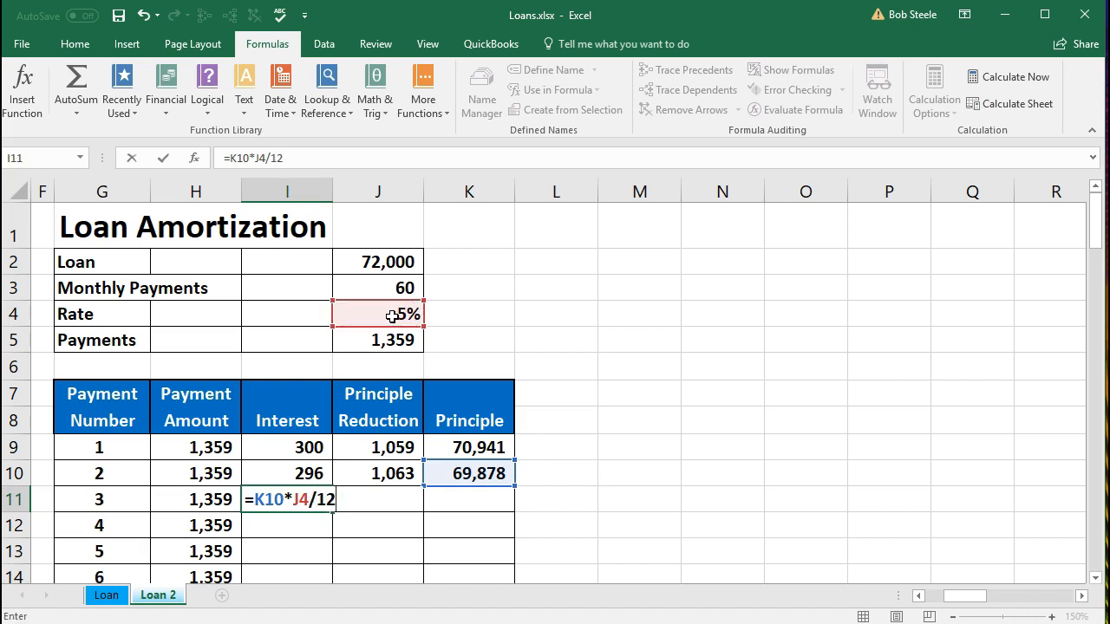
type("12")
key("Tab")
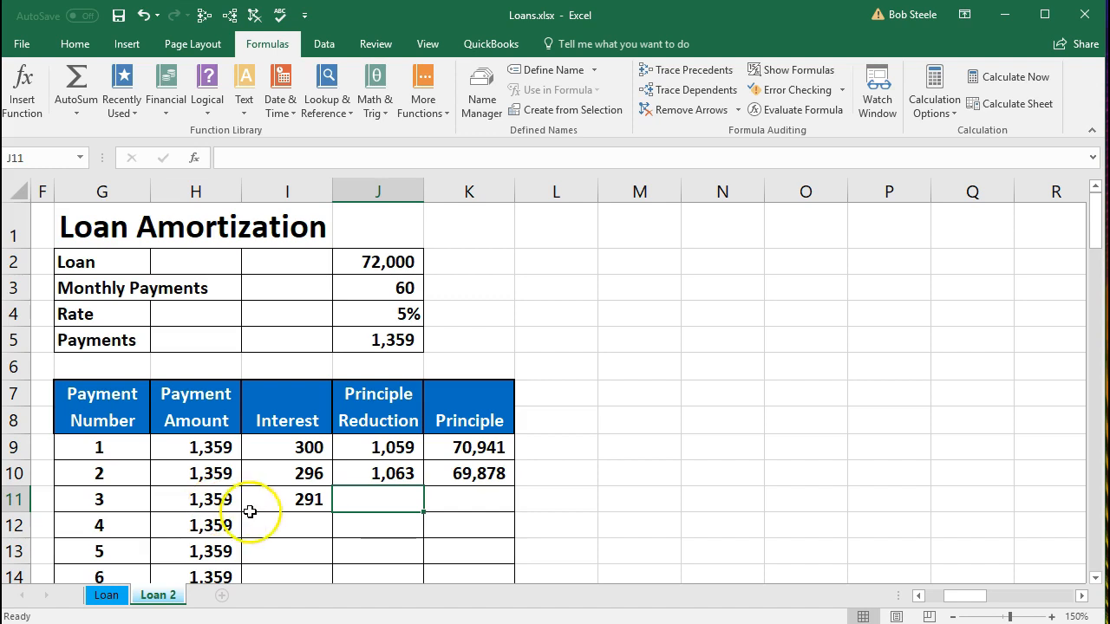
Step: Calculate the Principle Reduction of payment 3 in J11 as payment amount minus interest with =H11-I11
type("=")
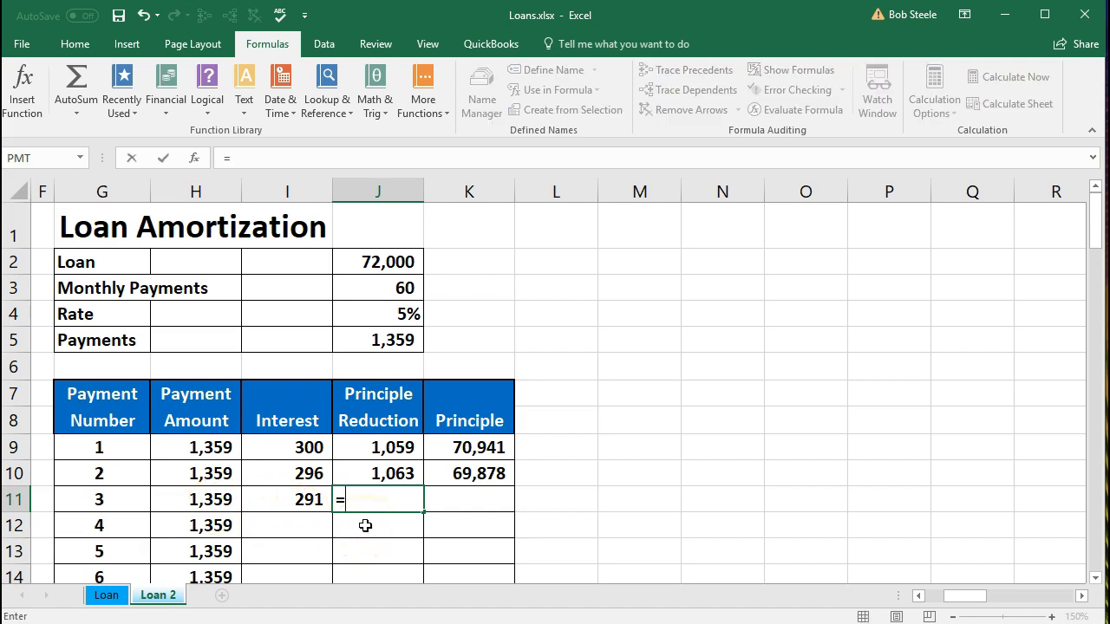
left_click(199, 499)
type("-")
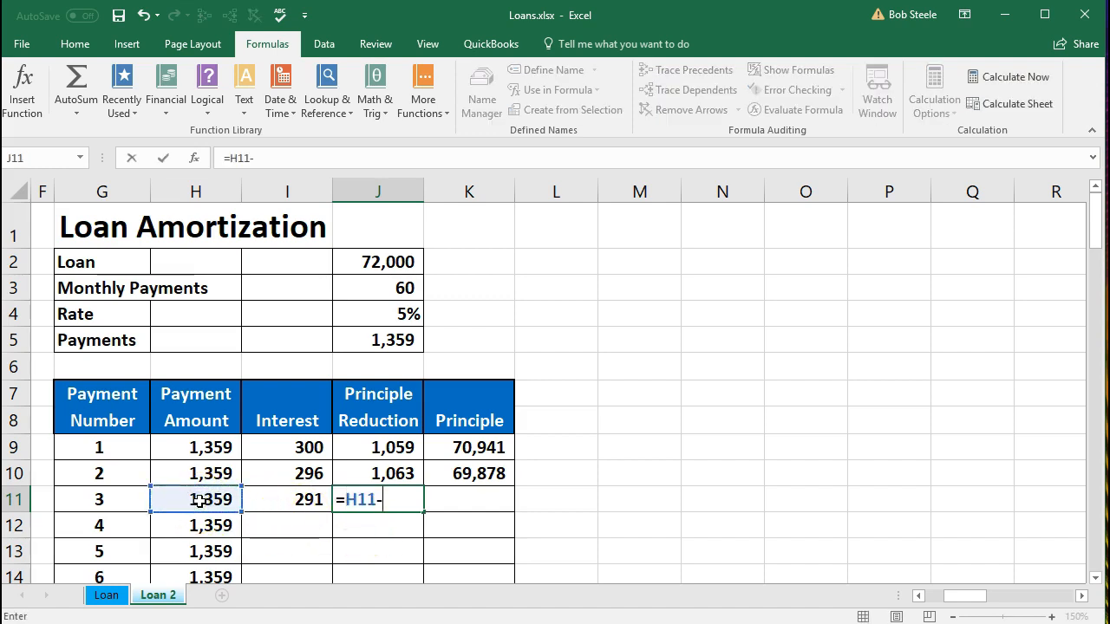
left_click(269, 491)
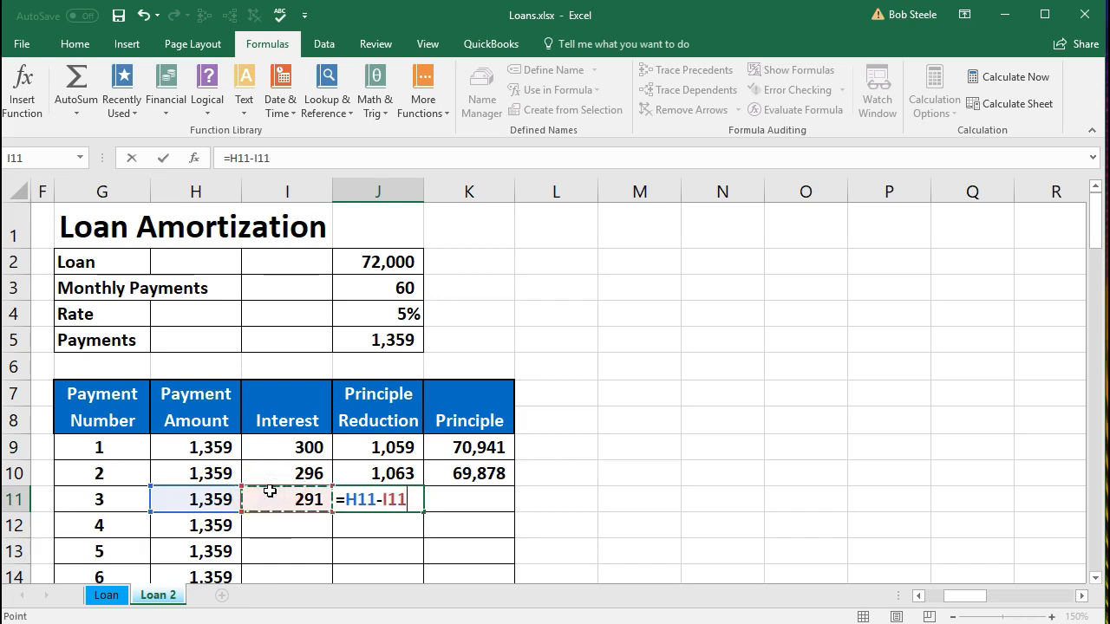
key("Tab")
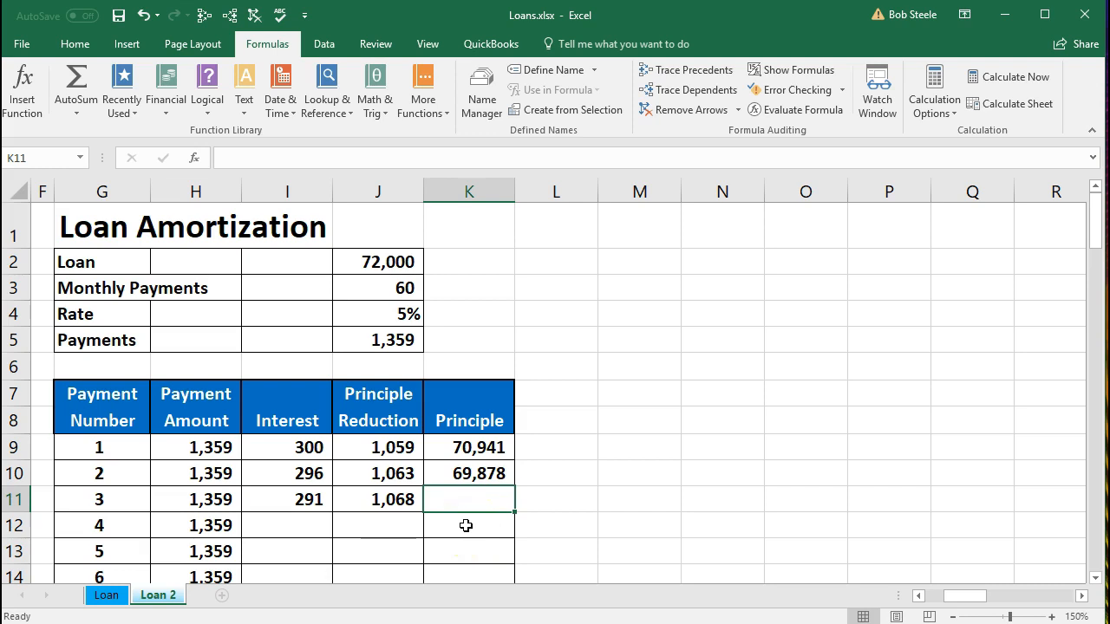
Step: Calculate the remaining Principle after payment 3 in K11 with =K10-J11
type("=")
left_click(467, 472)
type("-")
left_click(404, 501)
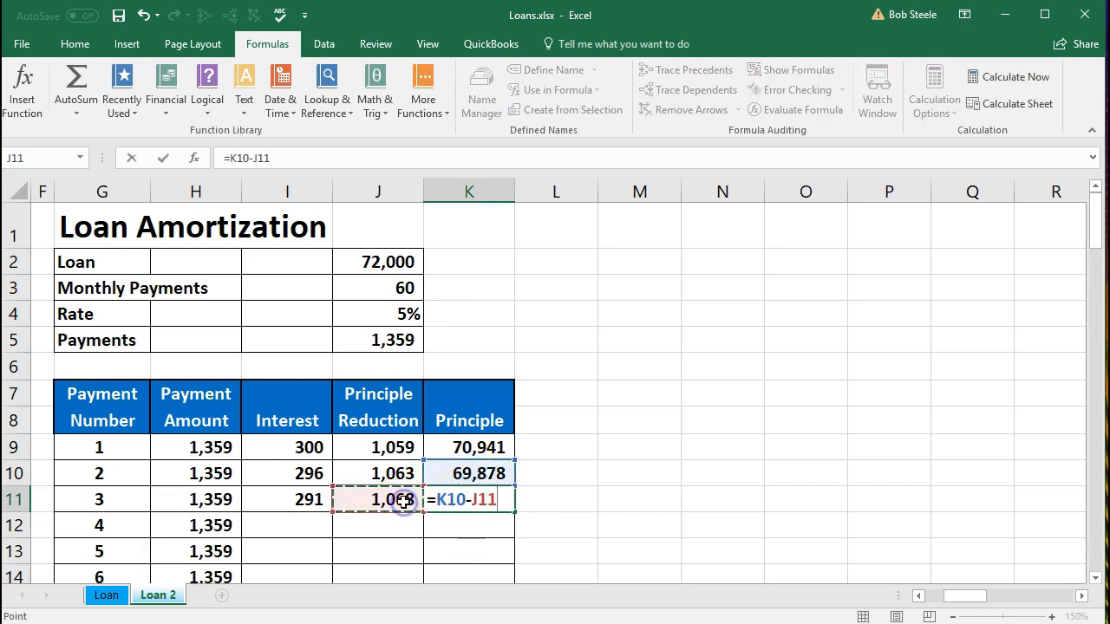
key("Return")
left_click(478, 499)
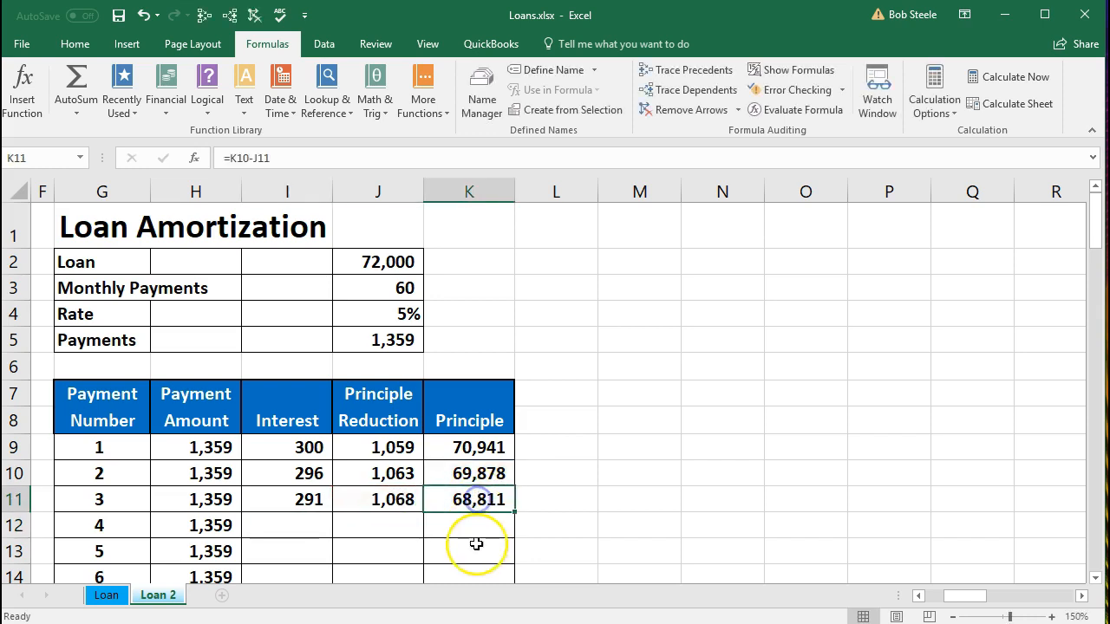
Step: Try to fill the payment 3 formulas in I11:K11 down into row 12 for payment 4
left_click_drag(304, 499, 462, 501)
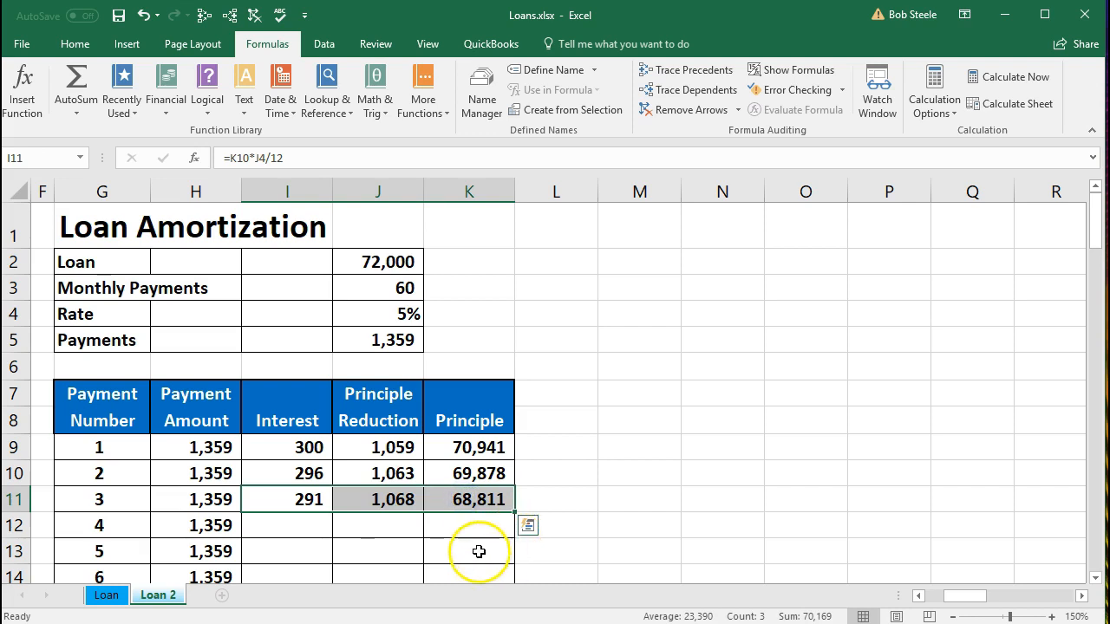
left_click_drag(295, 498, 444, 502)
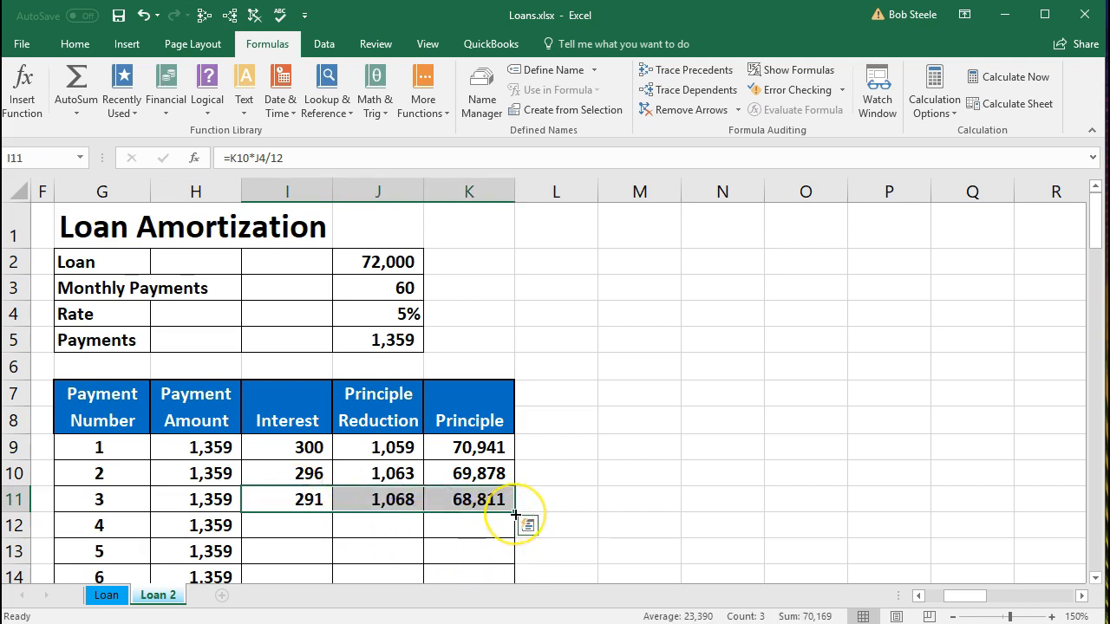
left_click_drag(515, 515, 513, 533)
left_click(397, 547)
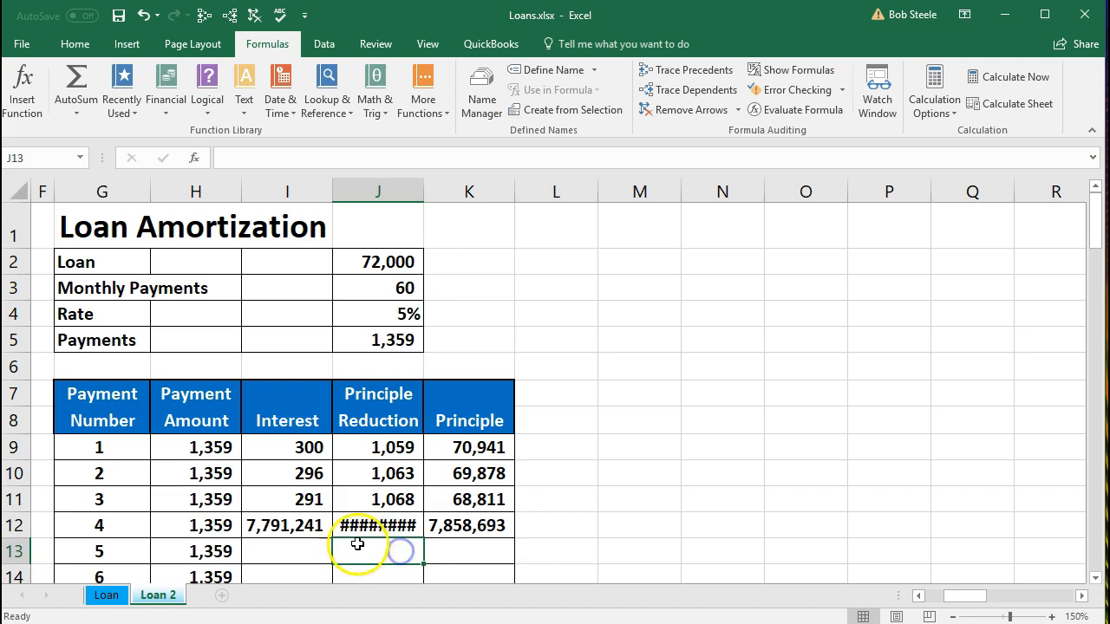
Step: Inspect the cell references of the copied Interest formula in I12, and clear the copied formulas from I12:K12
double_click(287, 526)
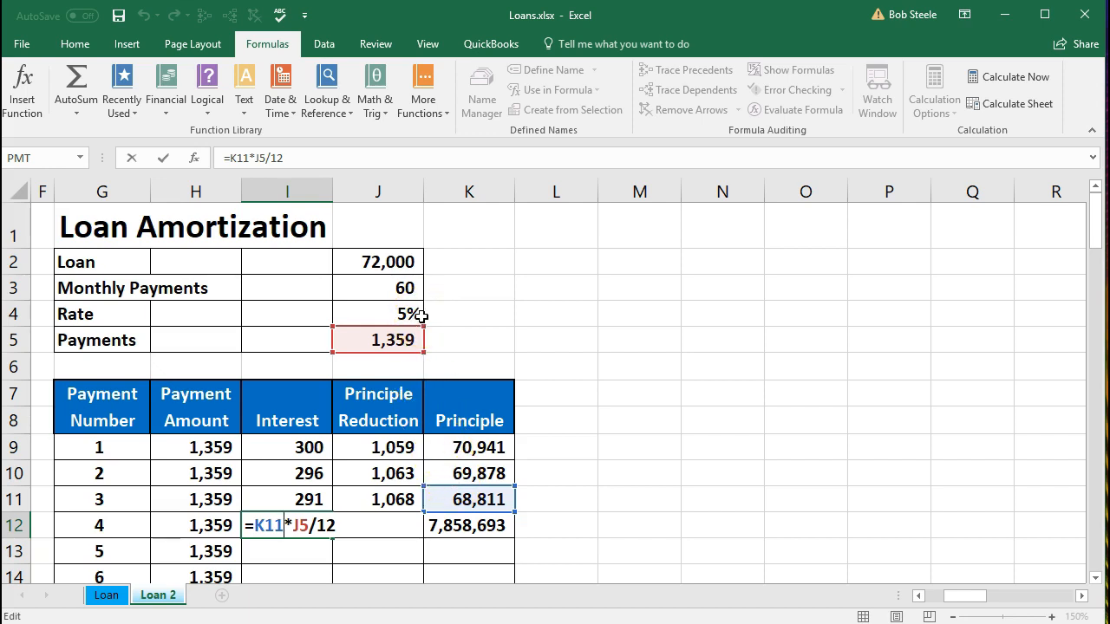
key("Return")
left_click_drag(347, 523, 436, 522)
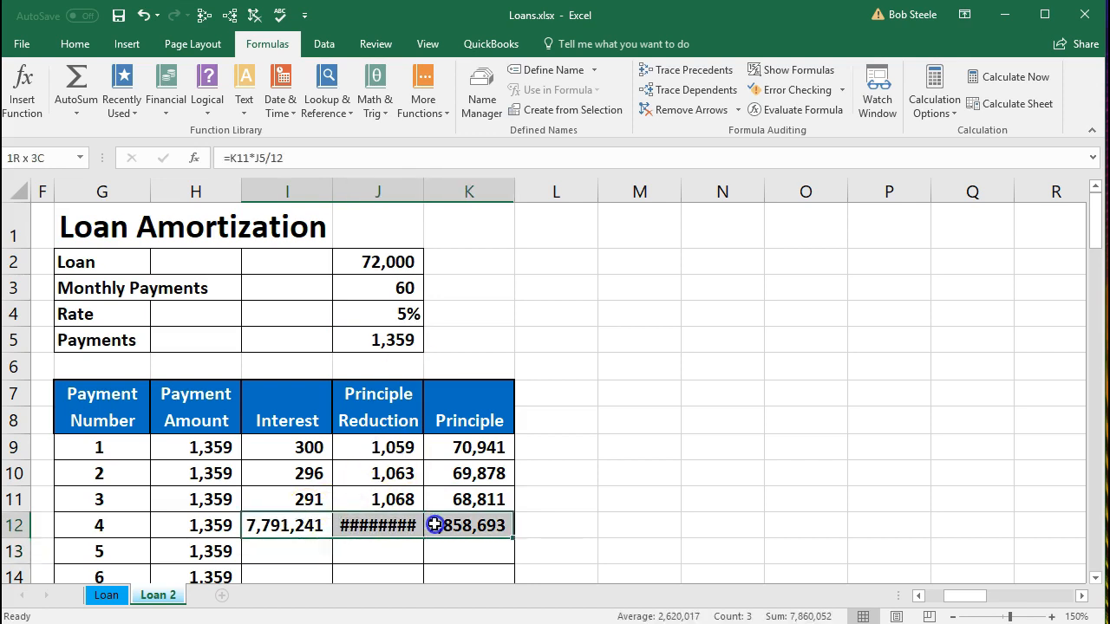
key("Delete")
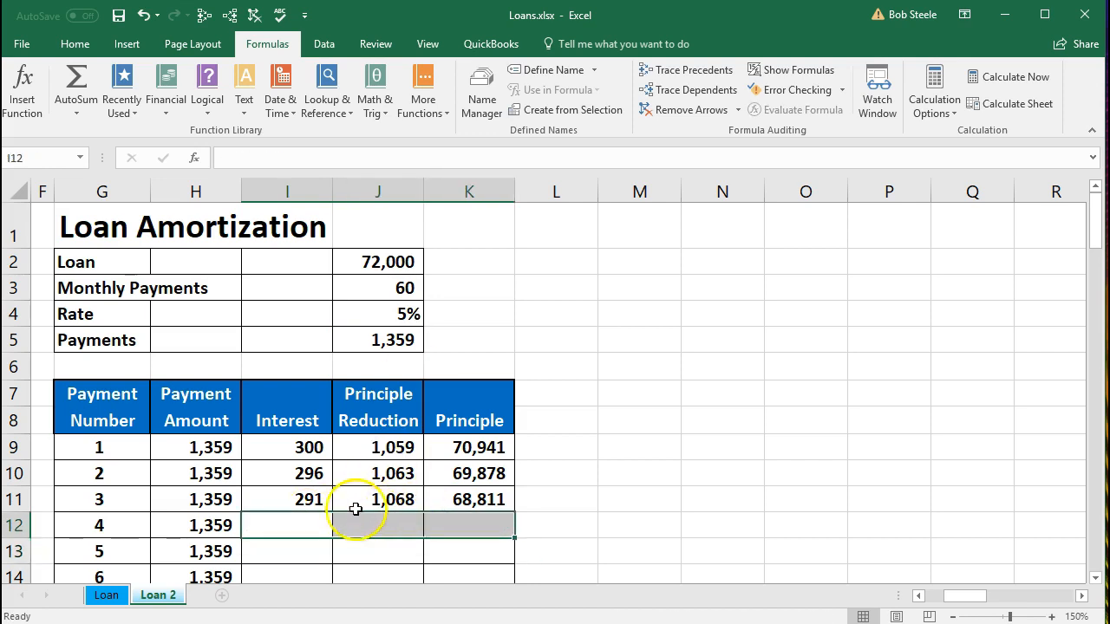
Step: Make the rate reference in the payment 3 Interest formula in I11 absolute, giving =K10*$J$4/12
left_click(299, 500)
left_click(309, 504)
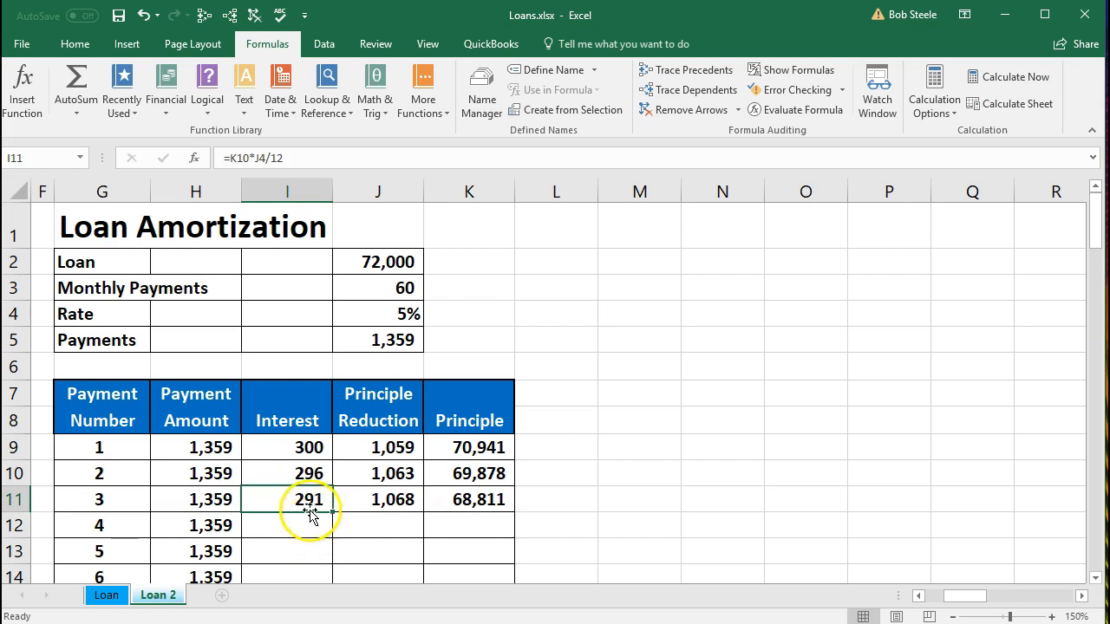
double_click(307, 501)
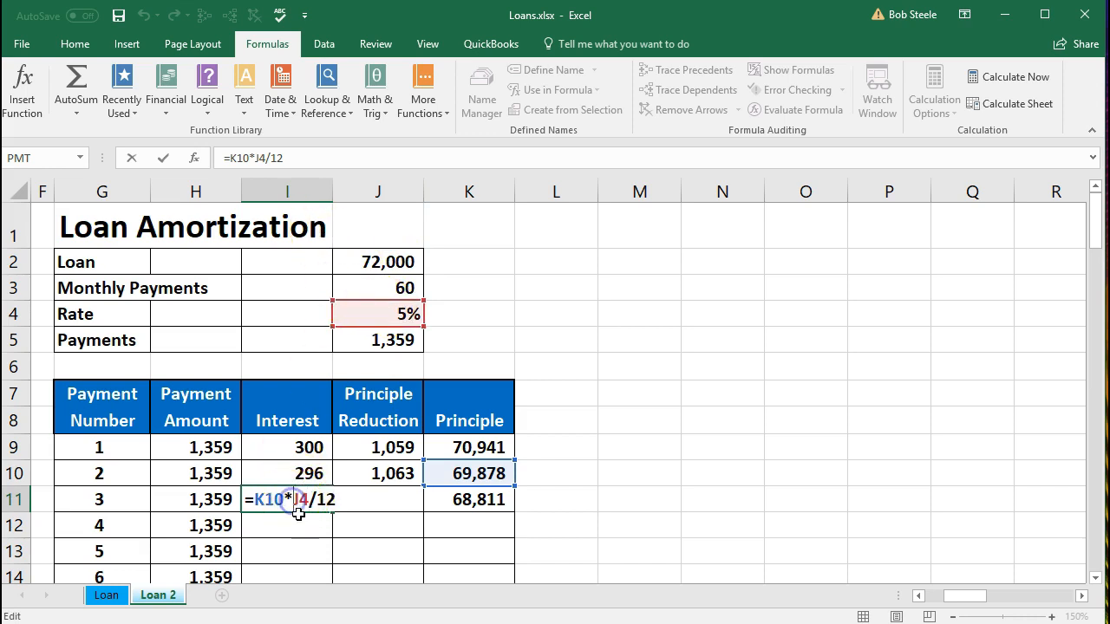
type("$")
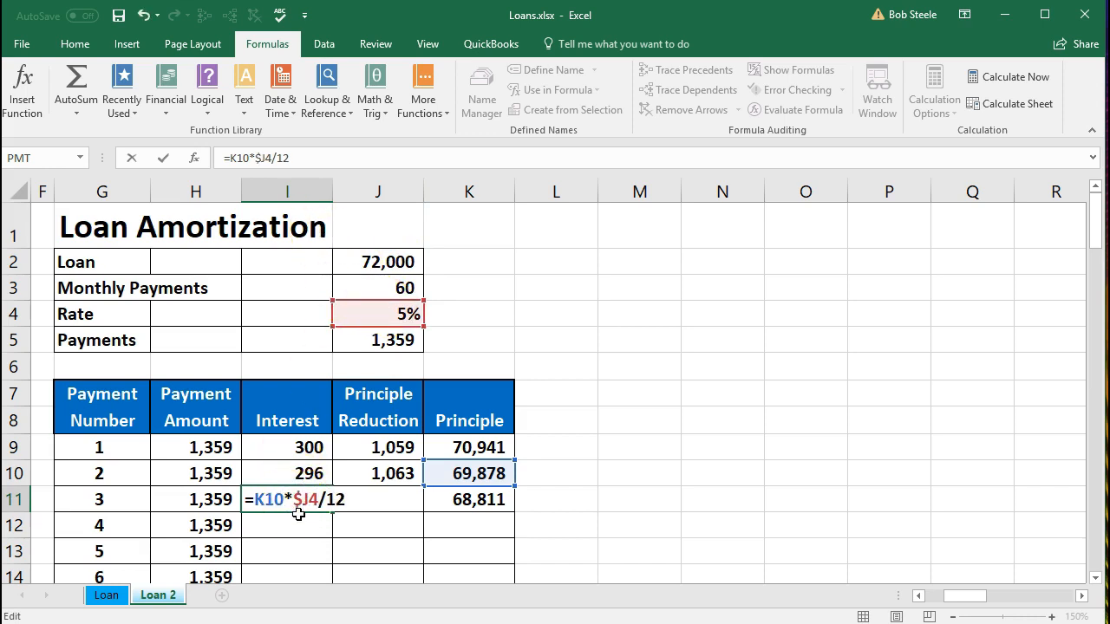
key("Right")
type("$")
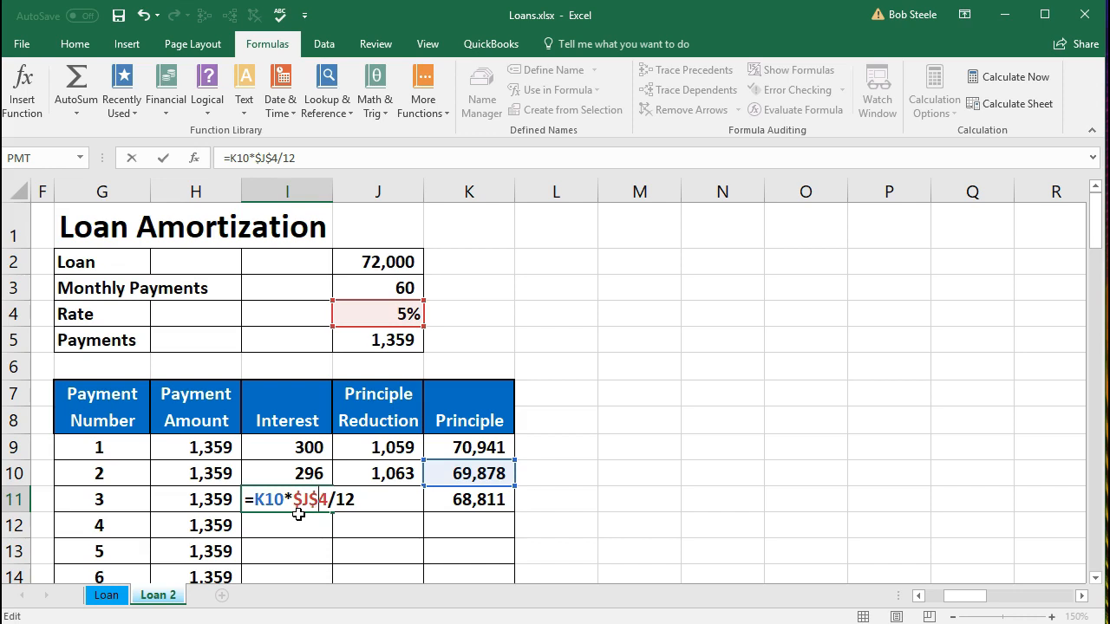
key("Return")
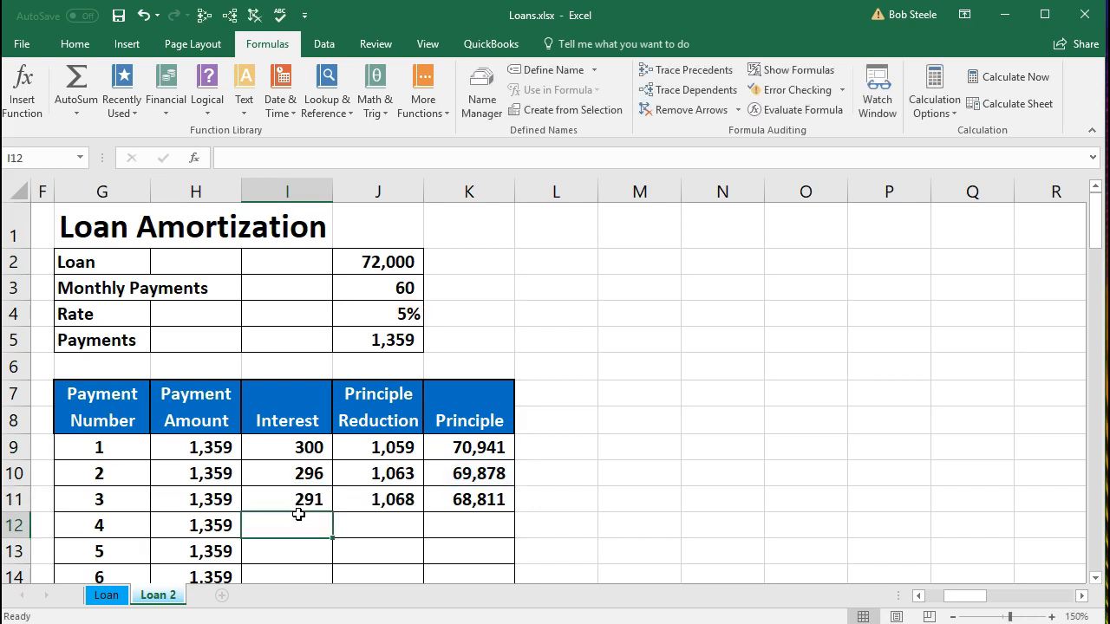
Step: Fill the payment 3 formulas in I11:K11 down through row 68 to complete the schedule to payment 60
left_click_drag(300, 501, 487, 507)
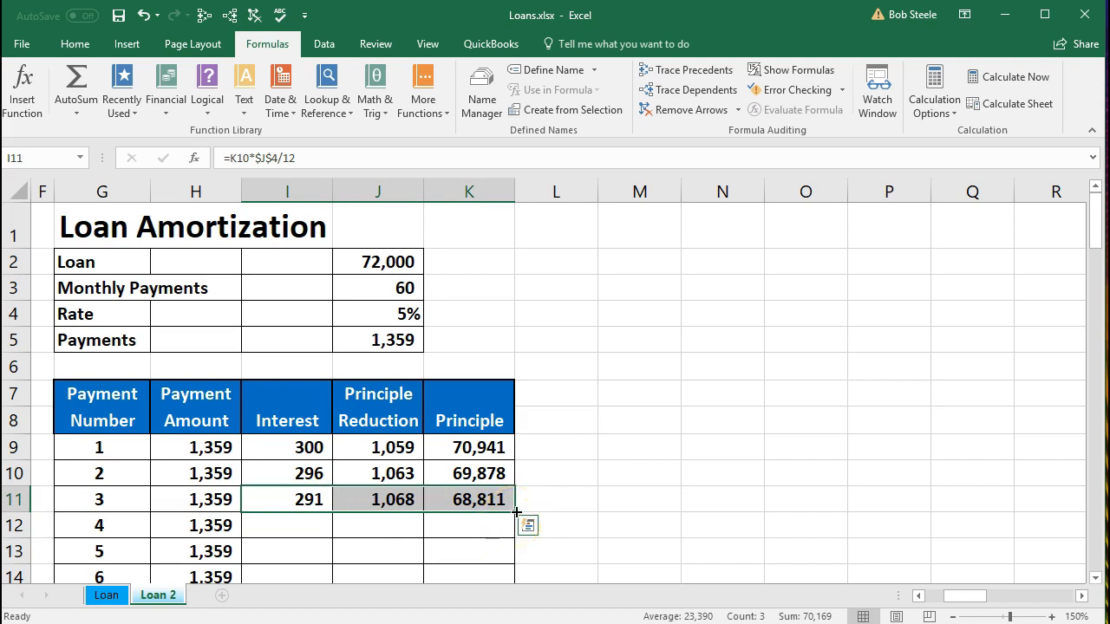
left_click_drag(515, 515, 517, 539)
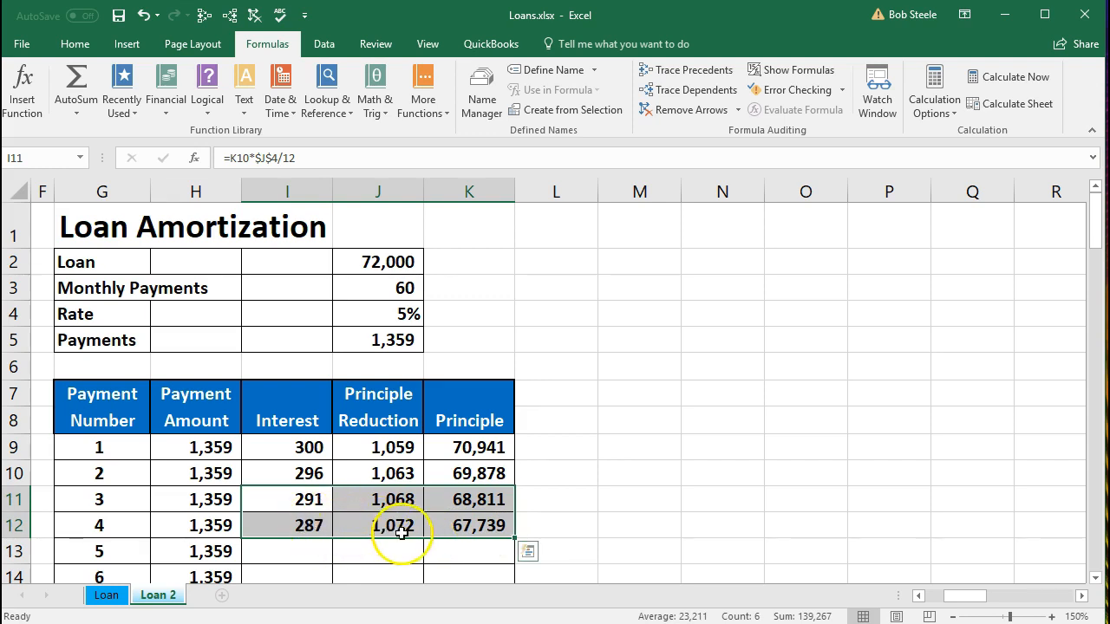
scroll(390, 524, "down", 2)
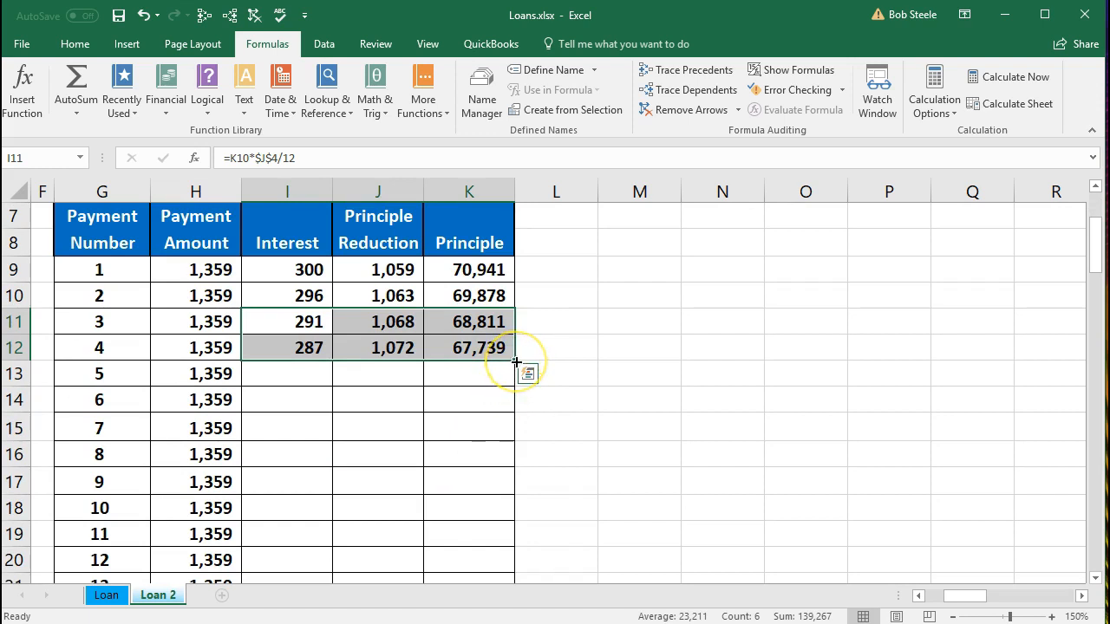
mouse_move(516, 361)
left_mouse_down()
mouse_move(506, 617)
mouse_move(488, 540)
left_mouse_up()
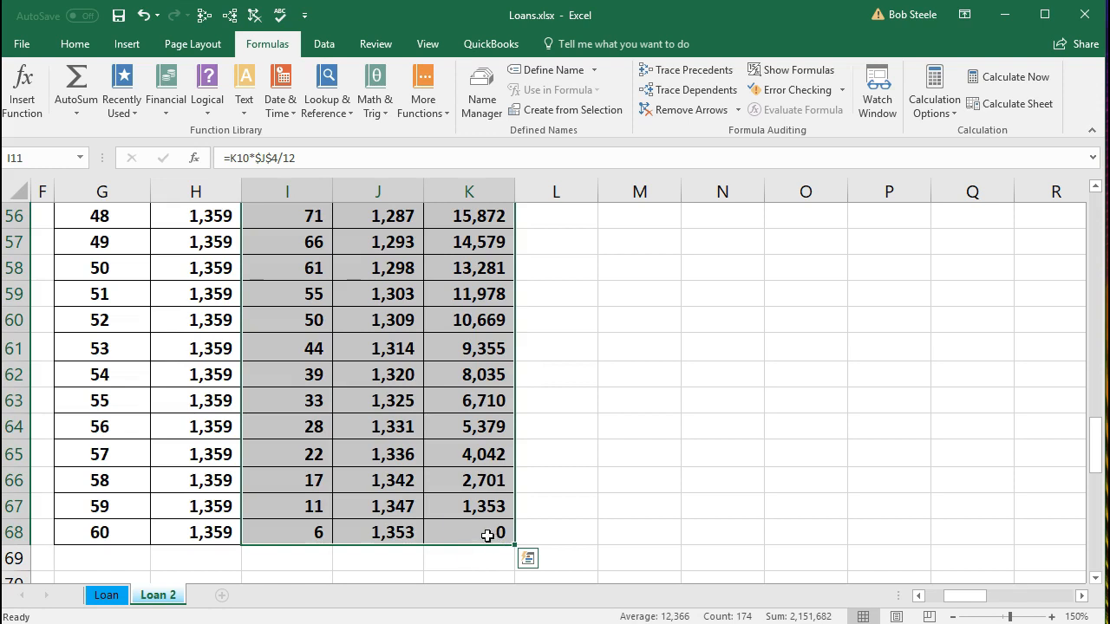
Step: Examine the Interest, Principle Reduction and Principle formulas of payment 60 in row 68 and payment 1 in row 9
left_click(503, 531)
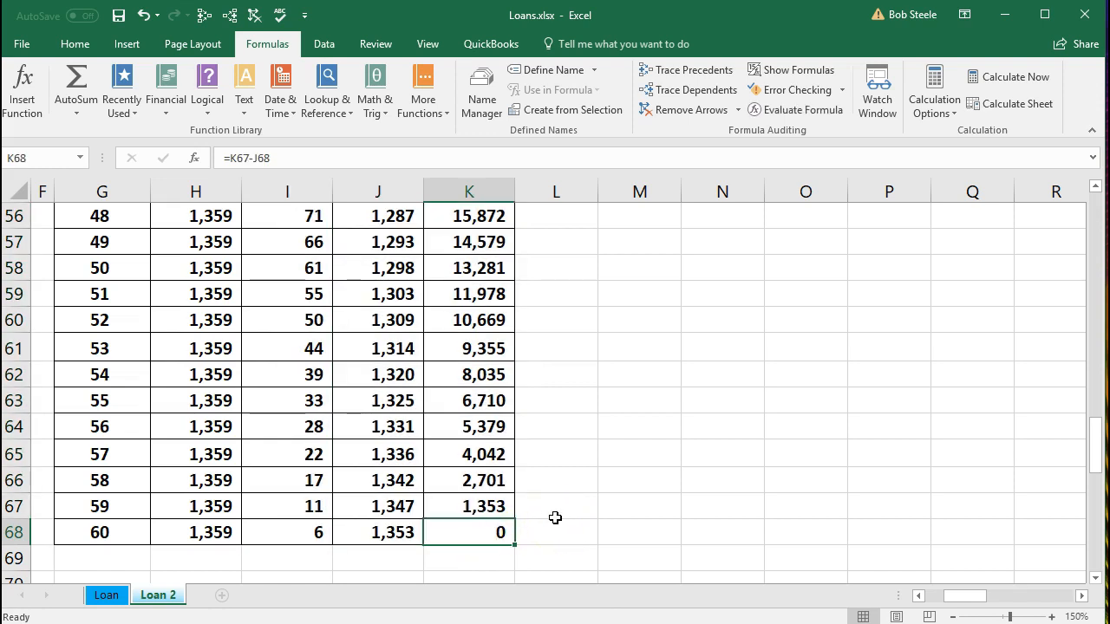
left_click(224, 512)
left_click(284, 532)
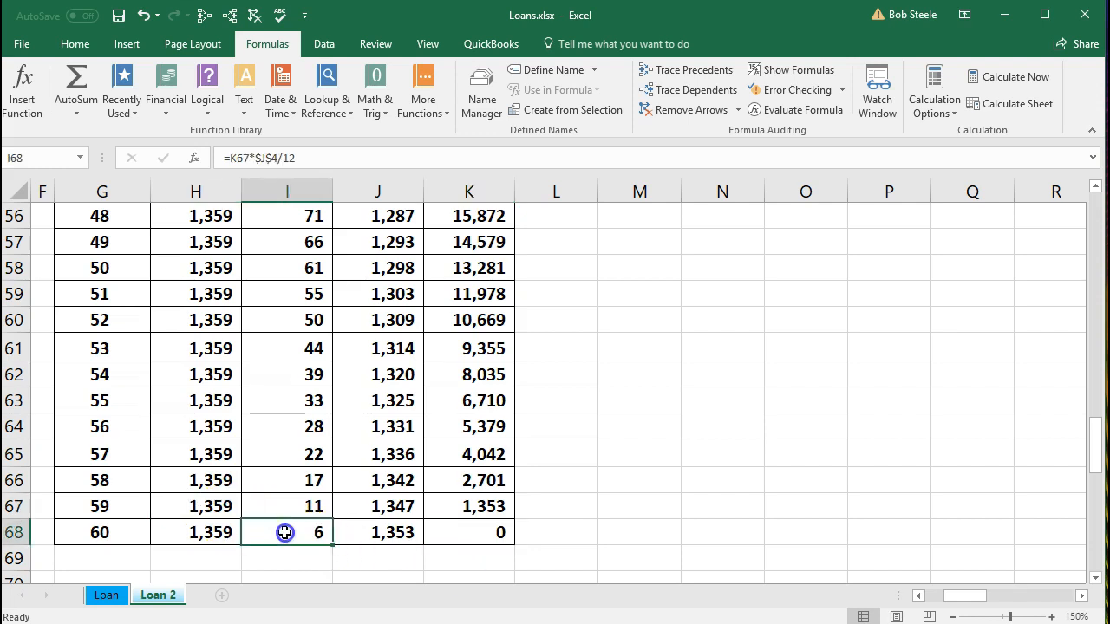
left_click(391, 533)
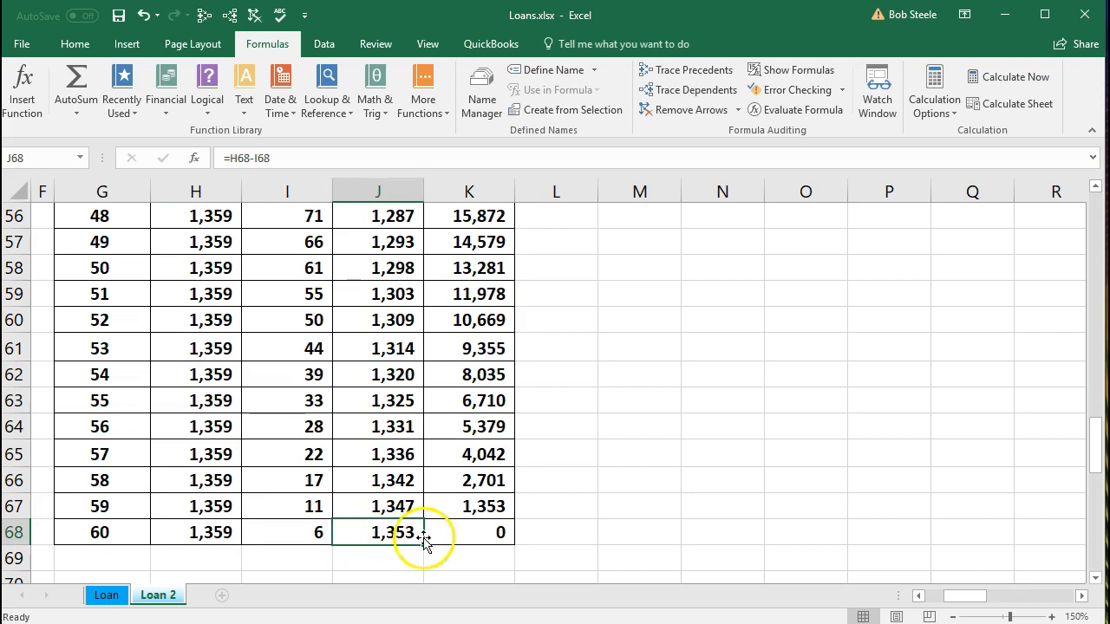
left_click(433, 532)
scroll(457, 552, "up", 18)
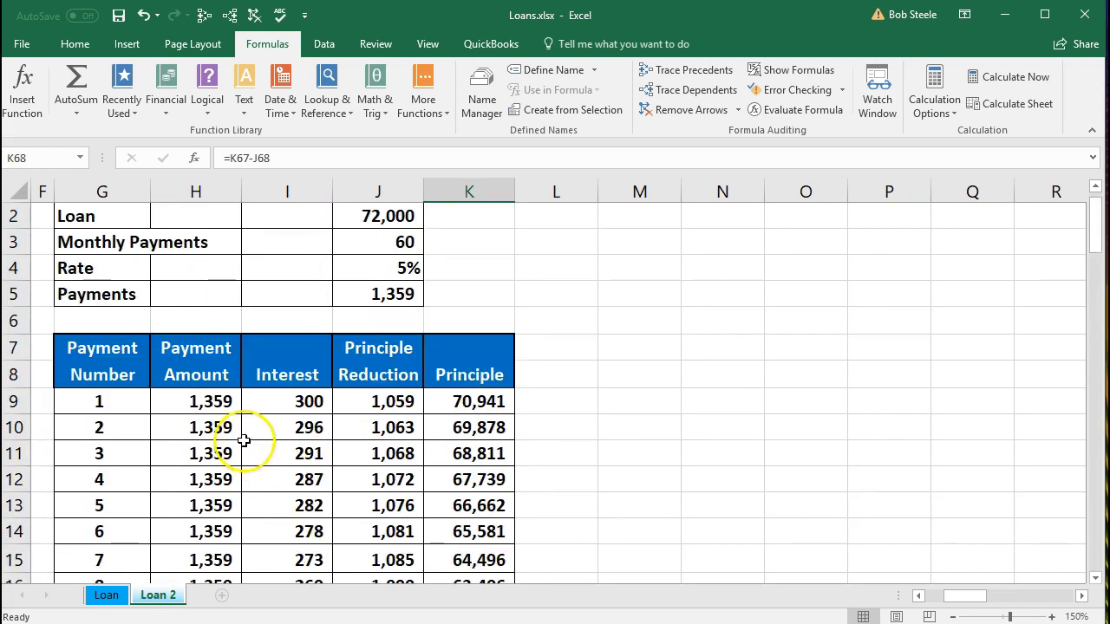
left_click(206, 401)
left_click(276, 398)
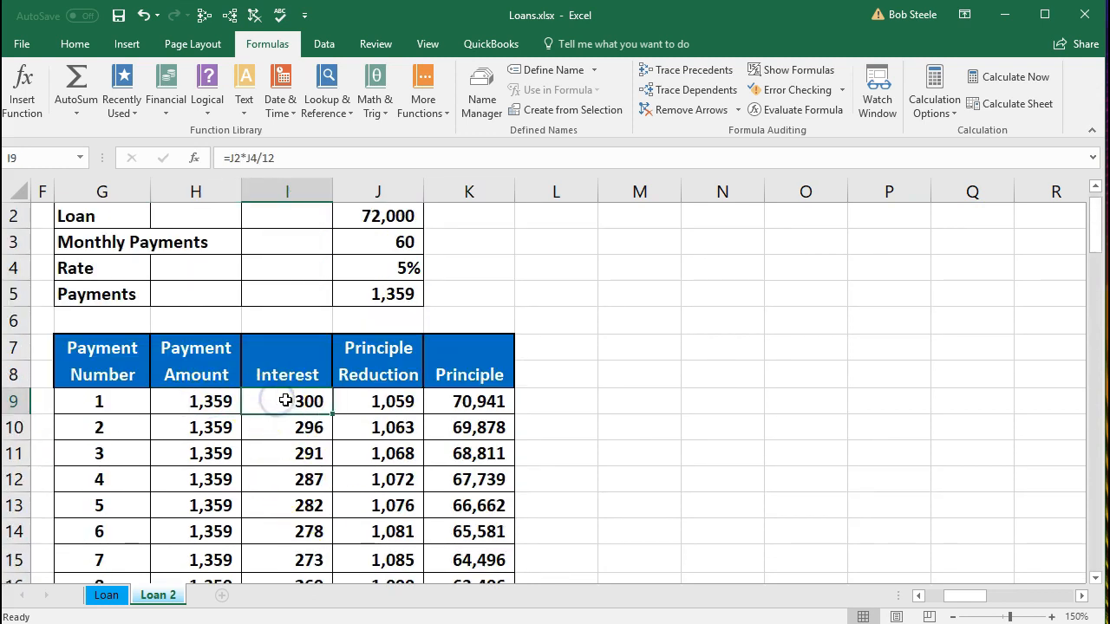
left_click(353, 401)
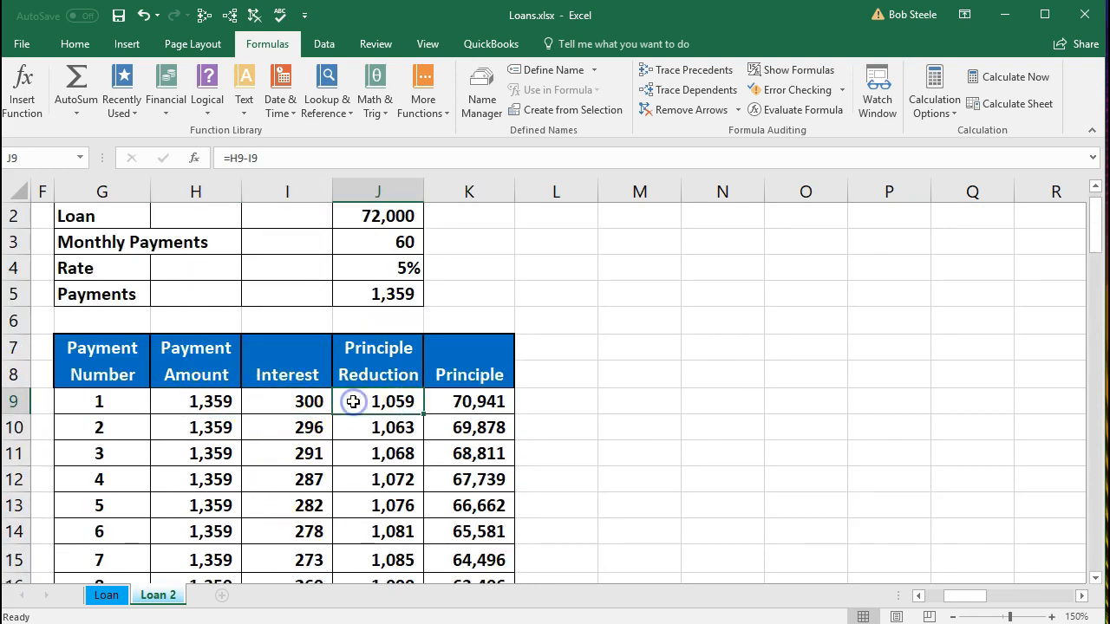
left_click(439, 399)
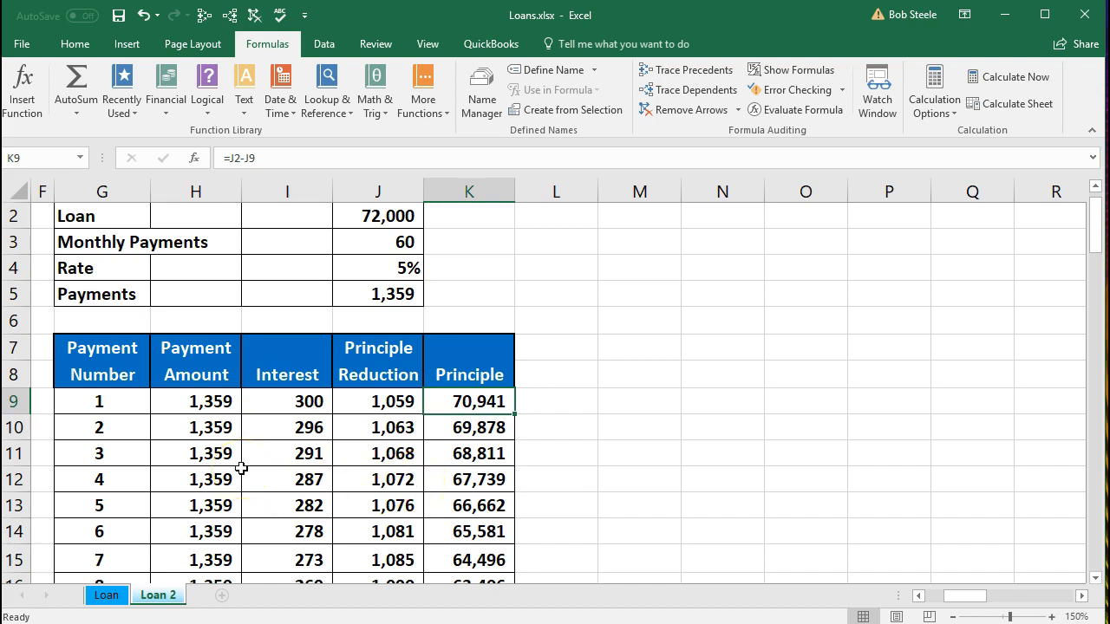
scroll(241, 468, "up", 1)
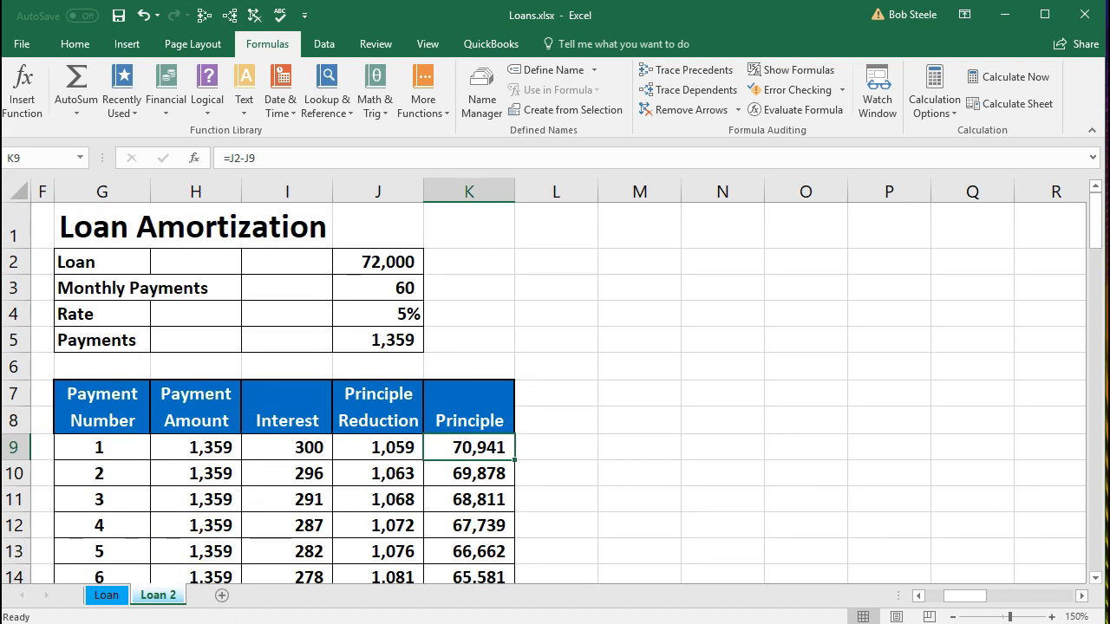
Step: Switch to QuickBooks and compare the two Chase check amounts in the Loan Payable report with the Principle Reduction of payments 1 and 2 in Excel
key("alt+Tab")
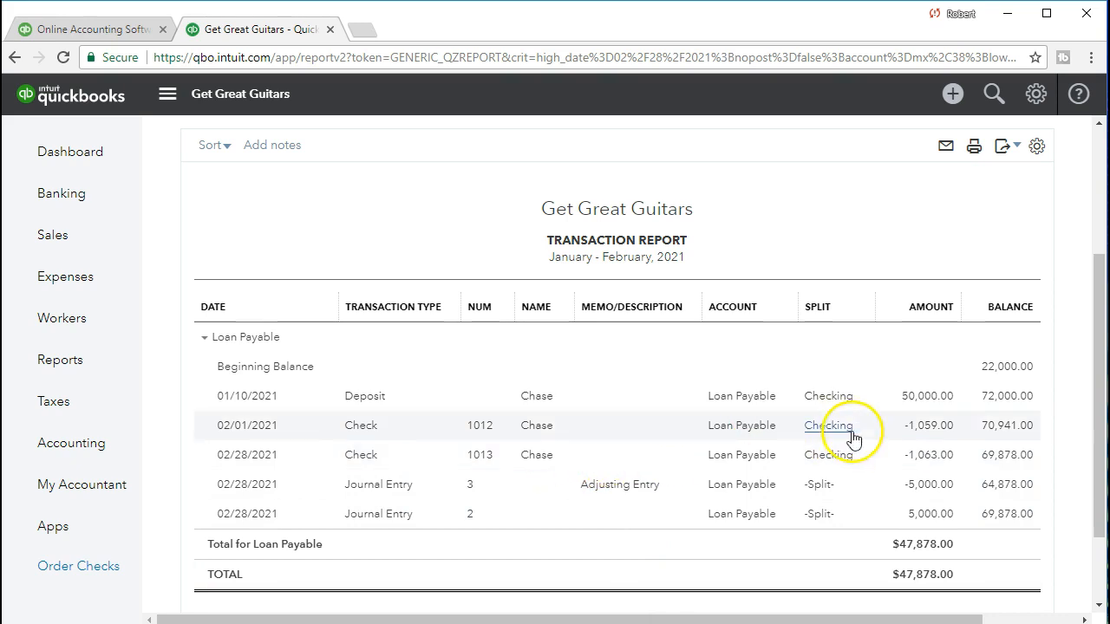
left_click(935, 433)
left_click(934, 460)
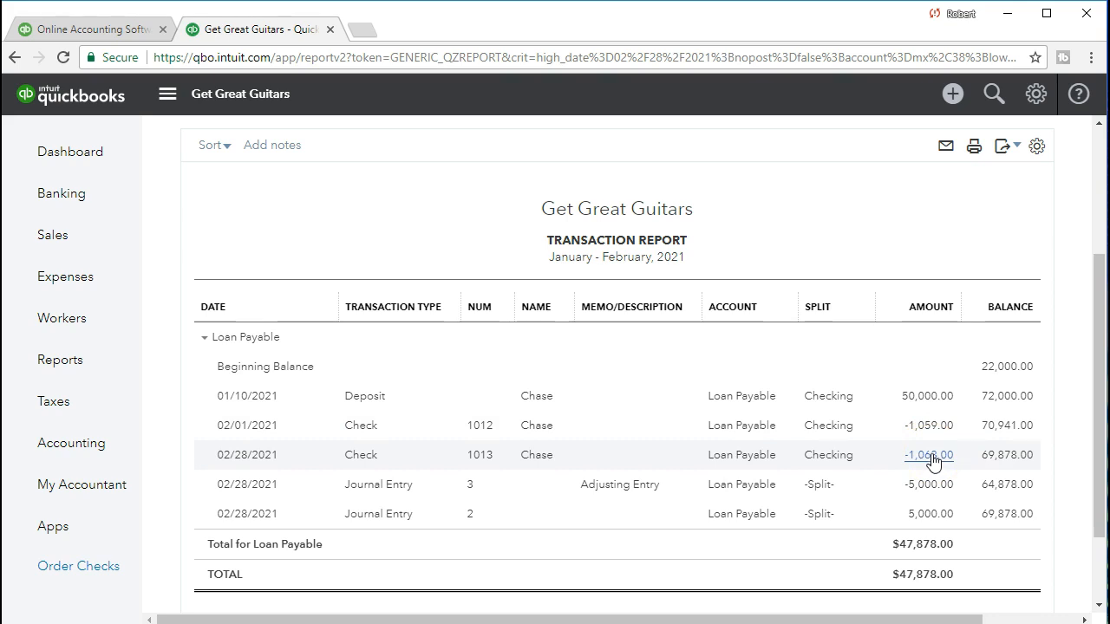
left_click(935, 430)
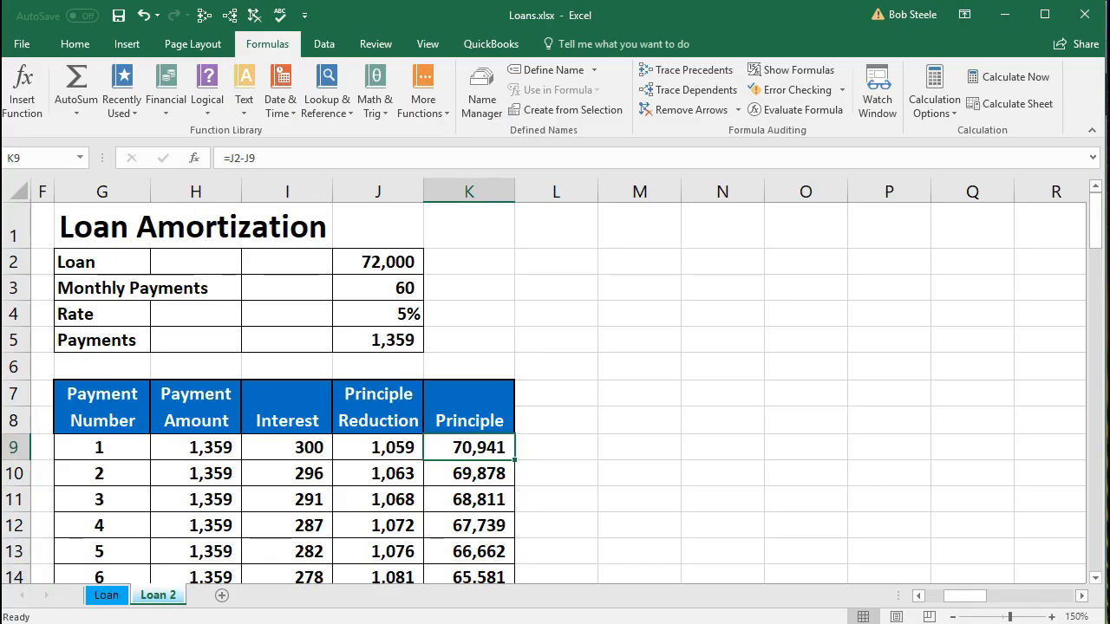
left_click(399, 453)
left_click(404, 472)
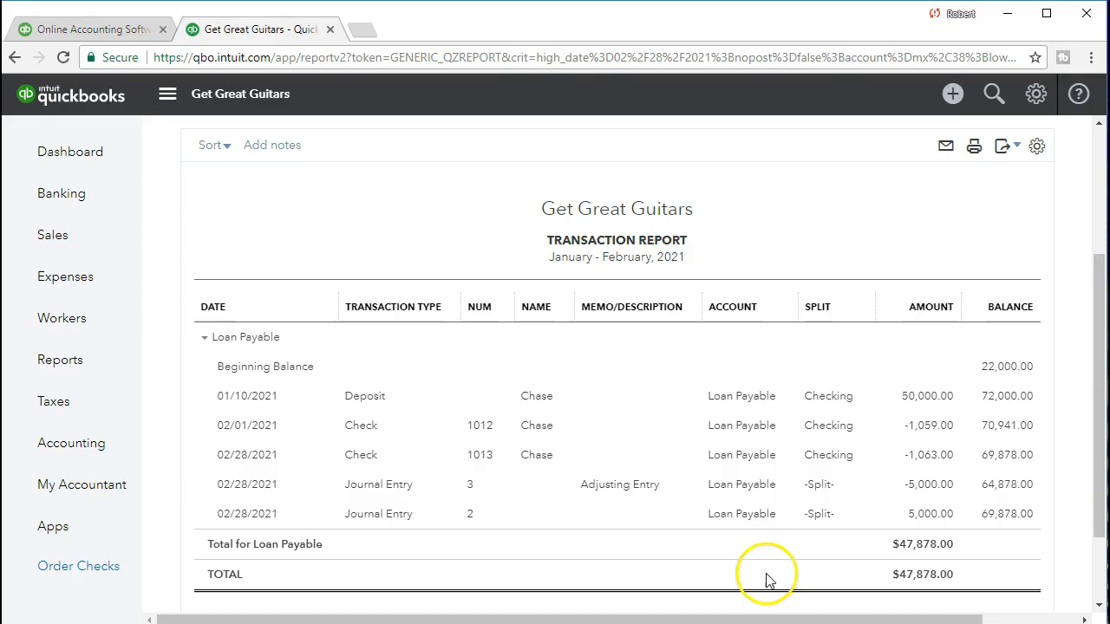
Step: Open the 02/01/2021 Chase check in QuickBooks, compare its Loan Payable and Interest Expense lines with payment 1 in Excel, and close the check
left_click(933, 426)
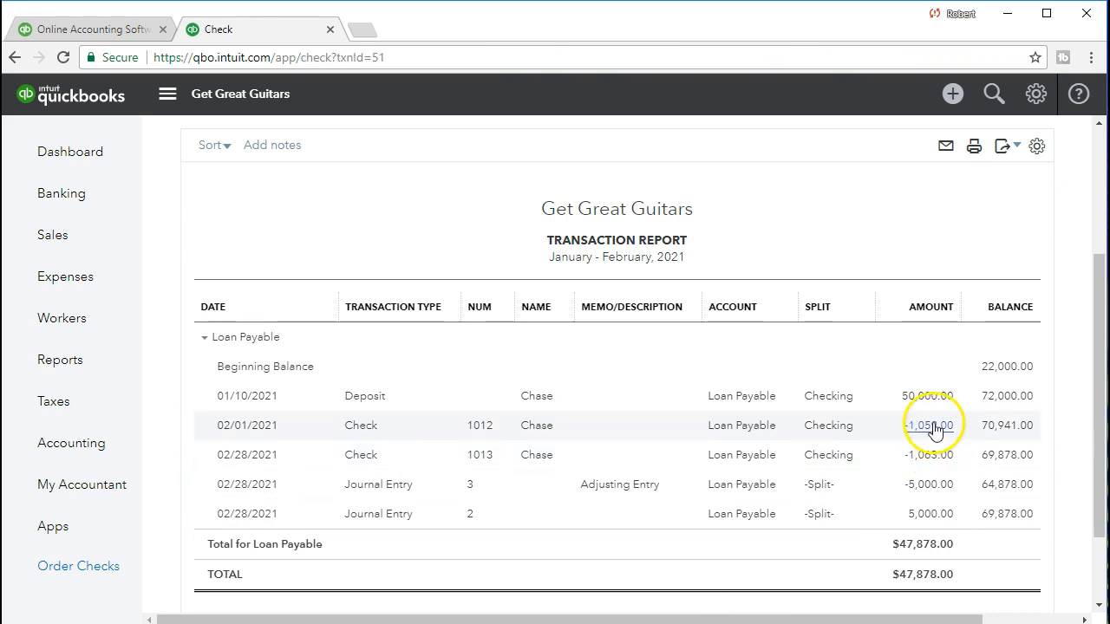
scroll(650, 398, "down", 1)
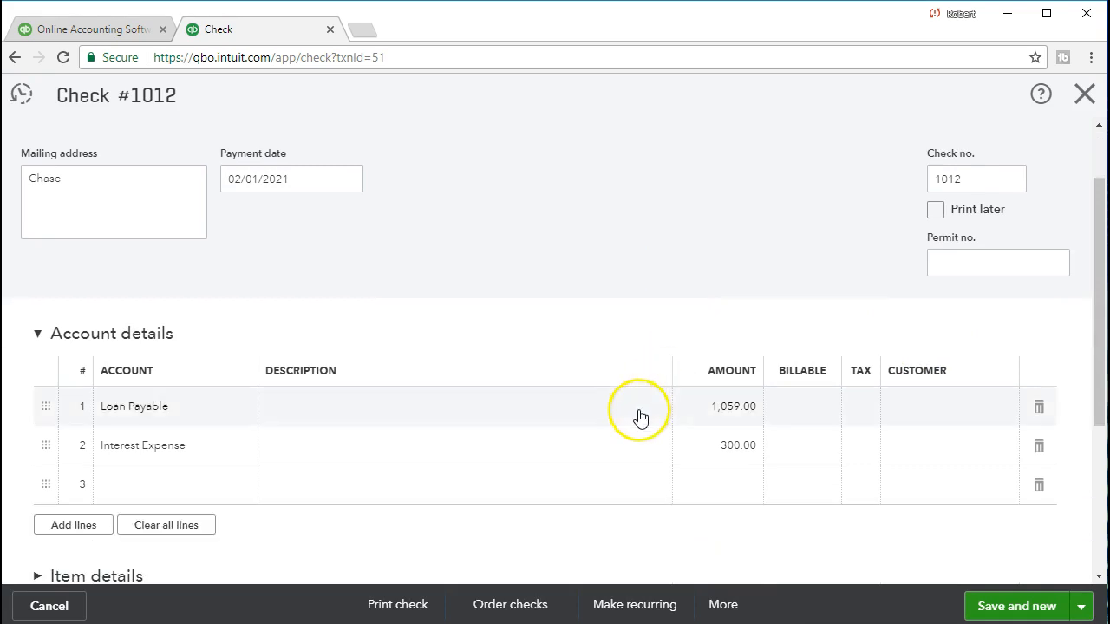
scroll(694, 311, "up", 1)
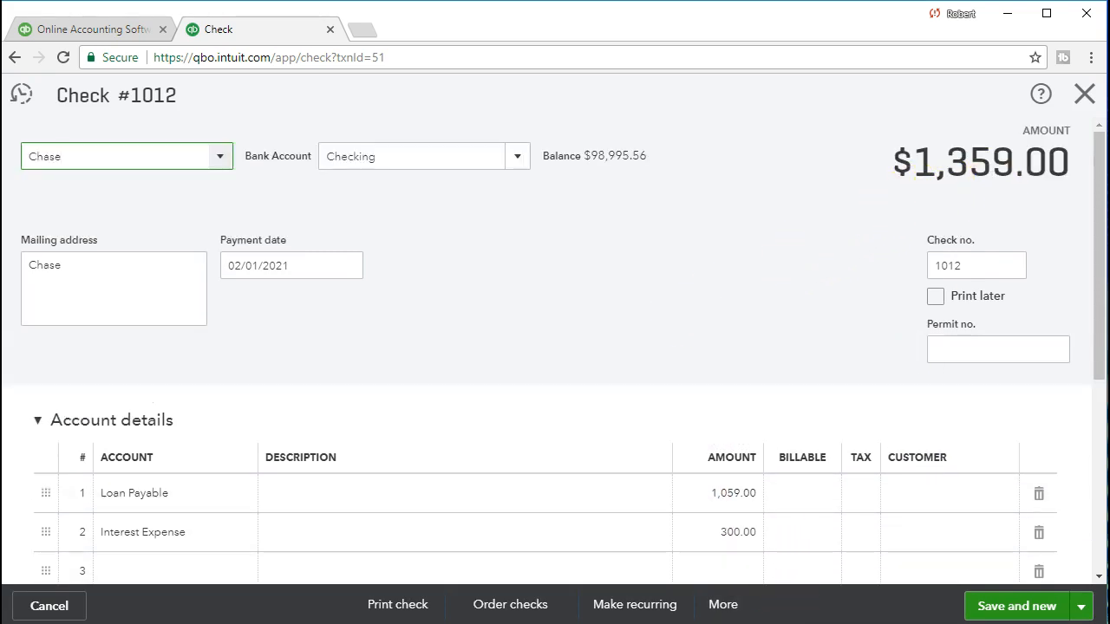
key("alt+Tab")
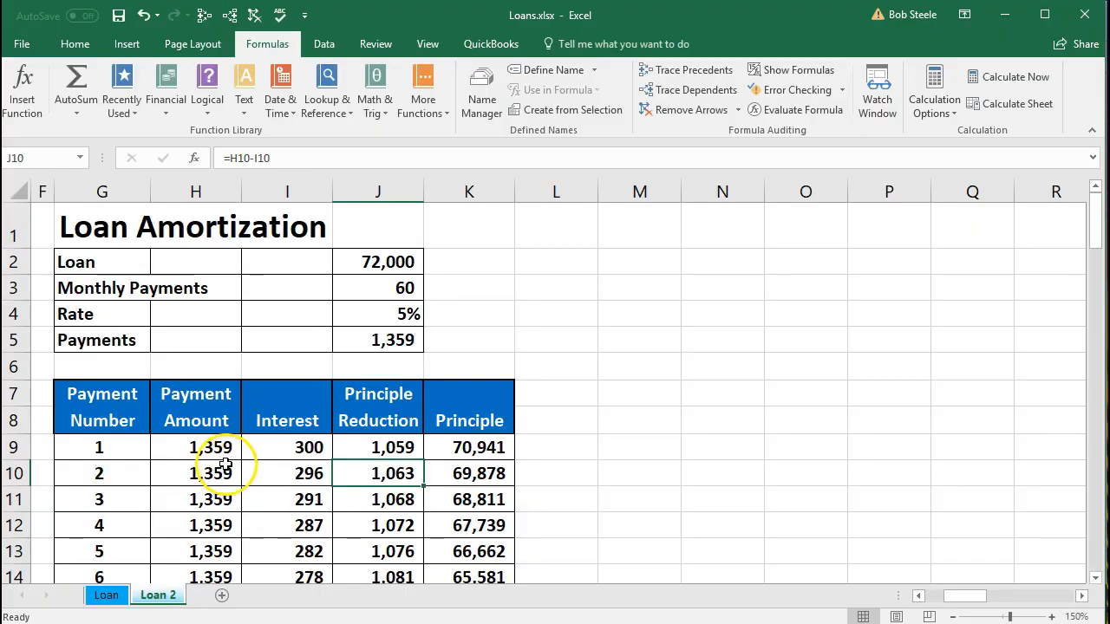
key("alt+Tab")
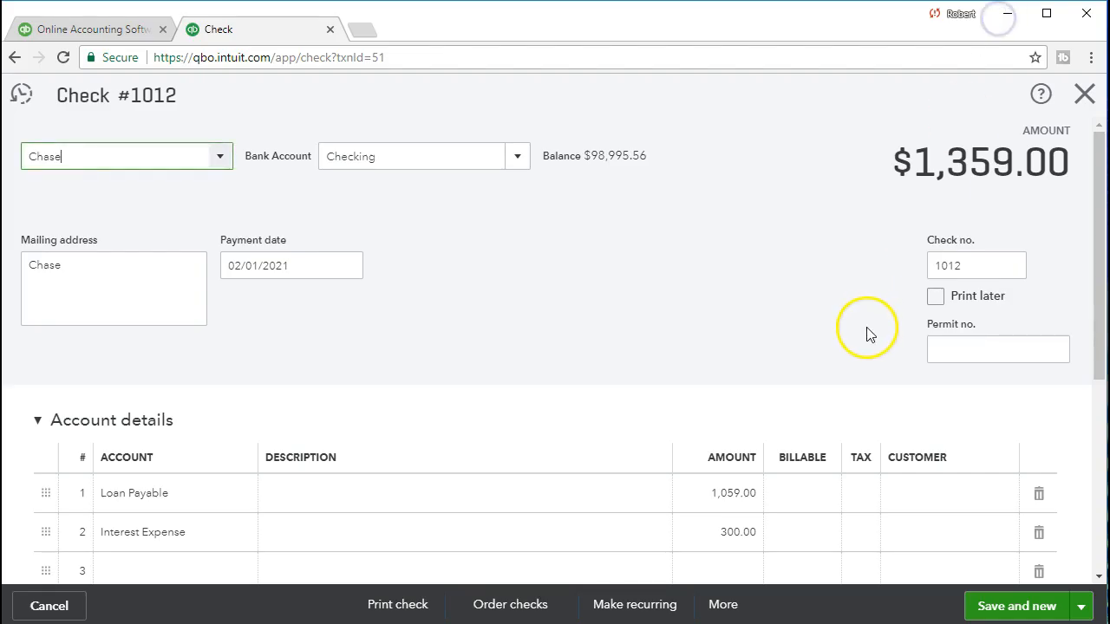
scroll(835, 373, "down", 1)
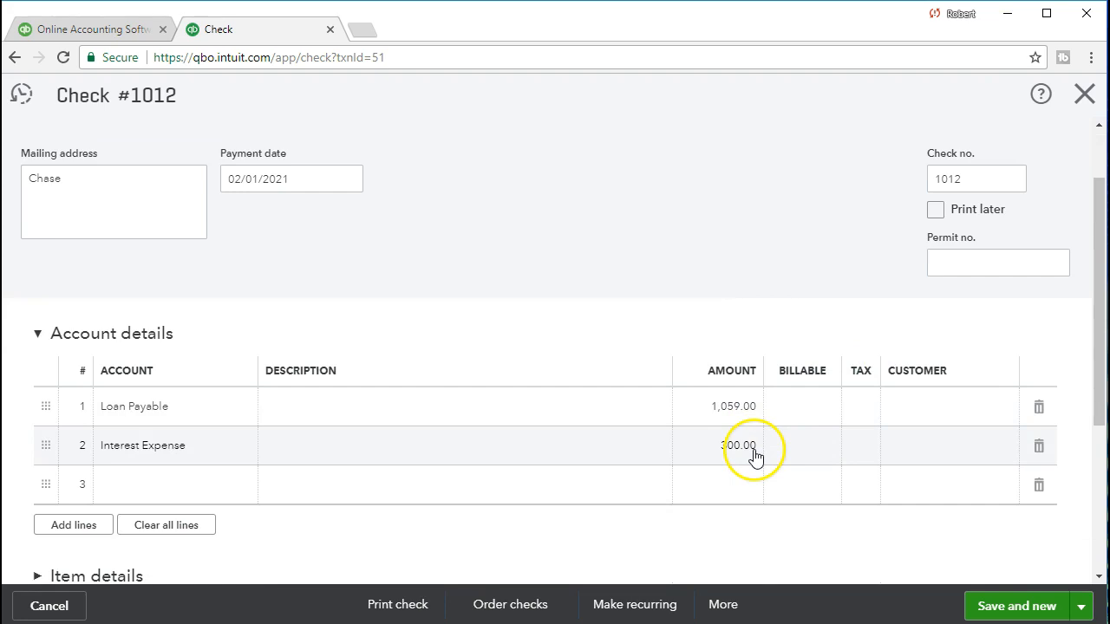
left_click(1081, 103)
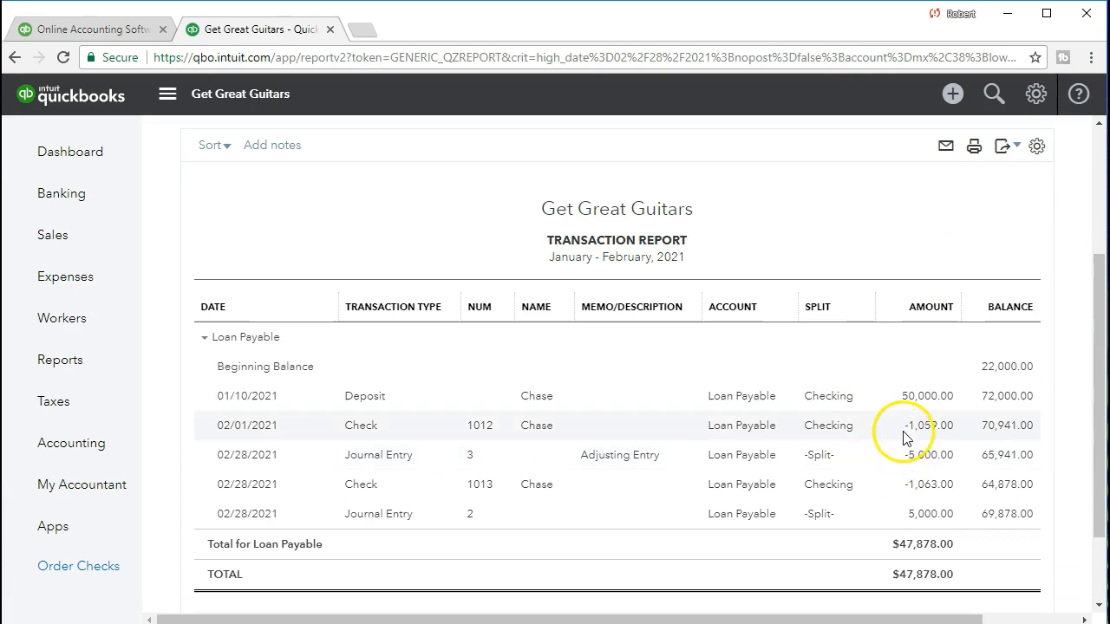
Step: Compare the final Loan Payable balance in the transaction report with the Principle after payment 2 in K10 of the Excel schedule
left_click(902, 491)
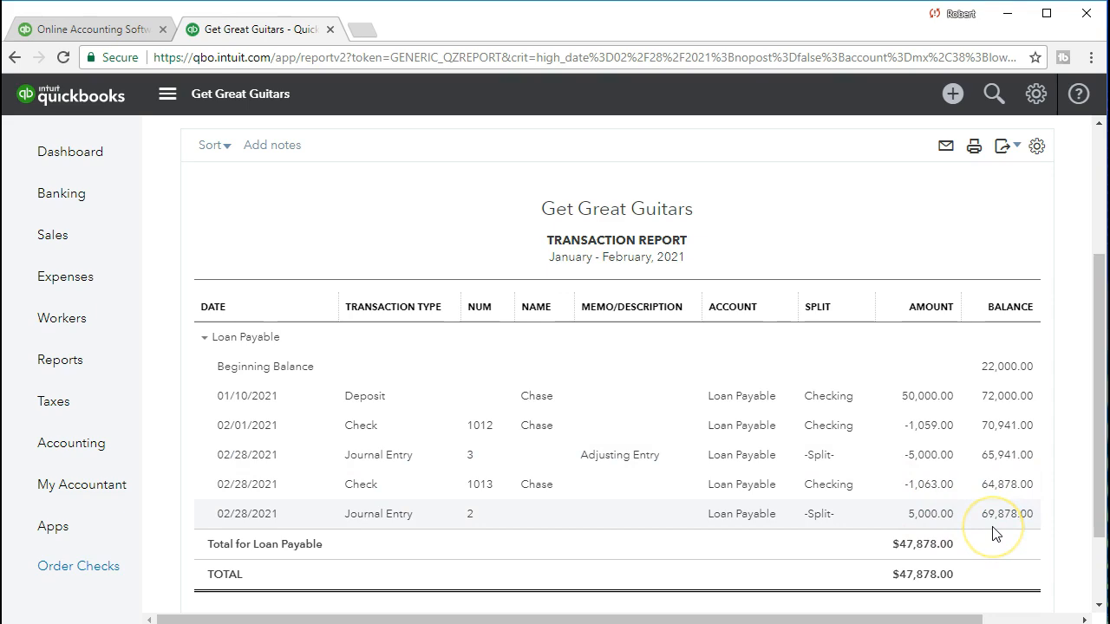
key("alt+Tab")
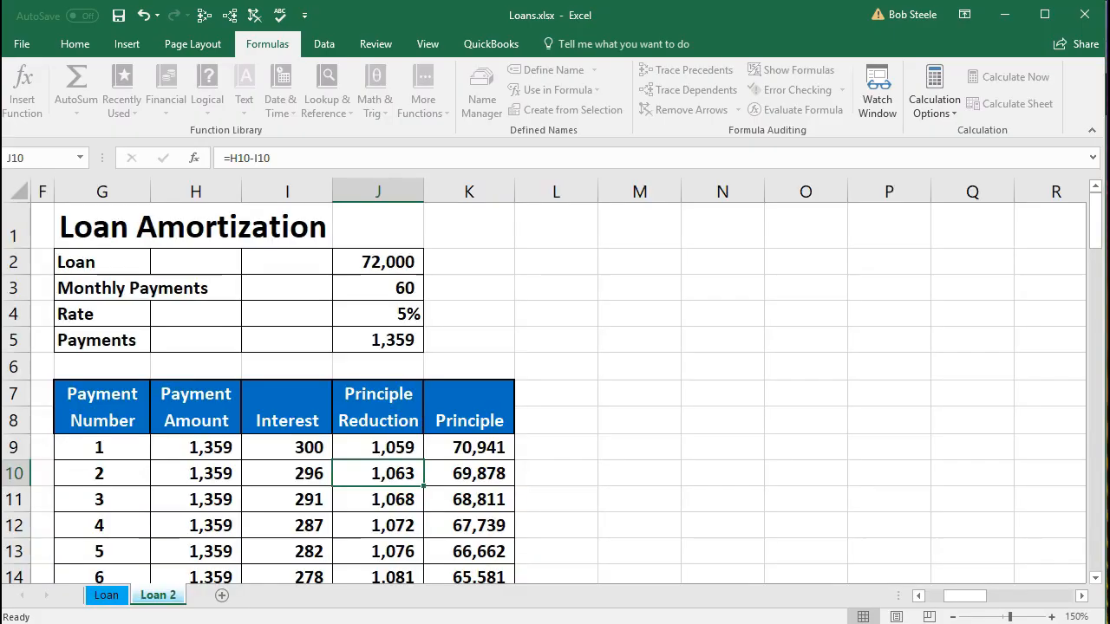
left_click(488, 471)
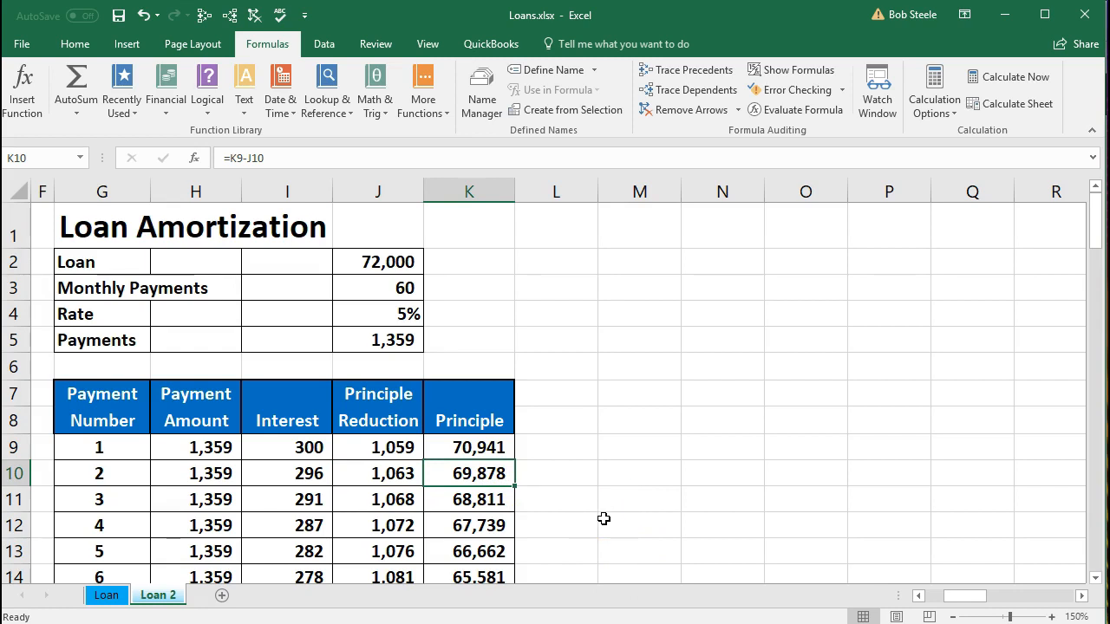
Step: Fill the cells of payments 1 and 2 in H9:K10 with green to mark them as recorded
left_click_drag(193, 447, 416, 444)
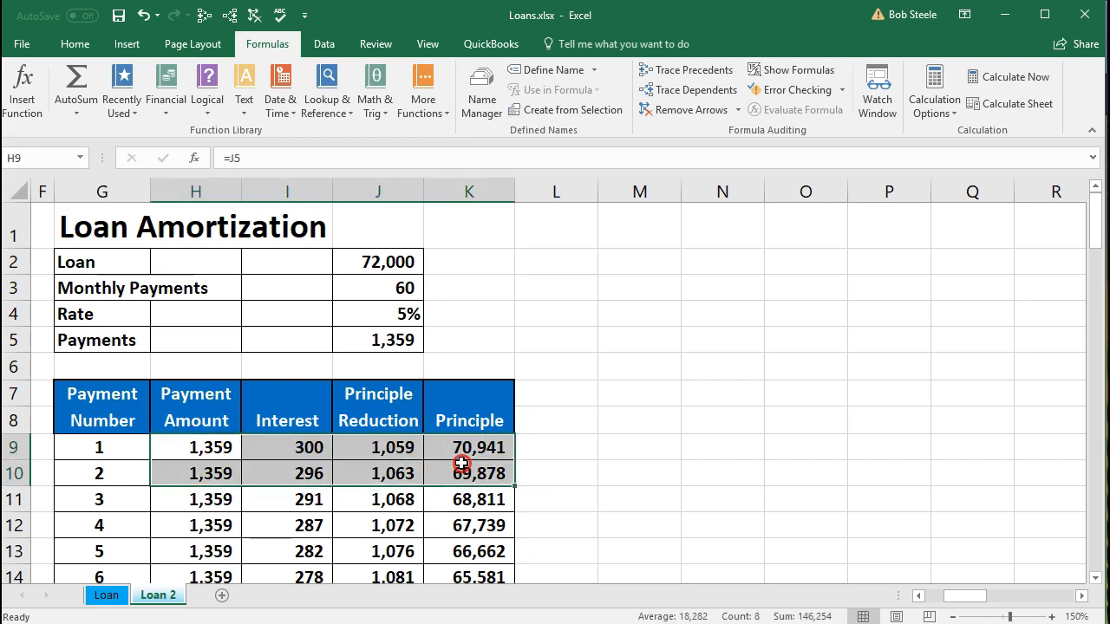
right_click(461, 464)
left_click(547, 513)
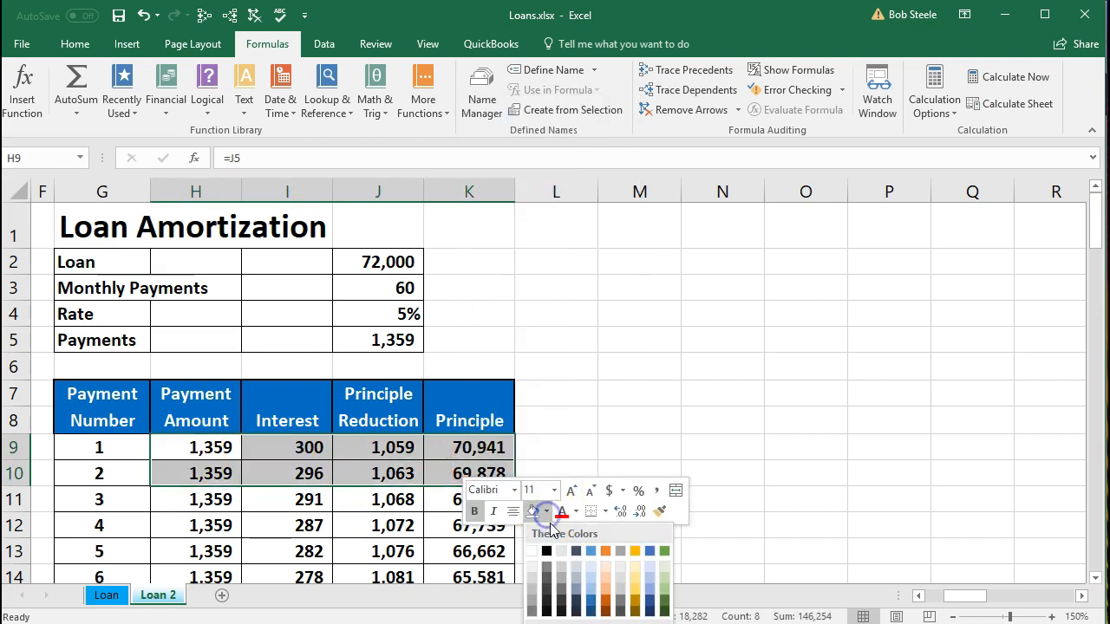
left_click(685, 552)
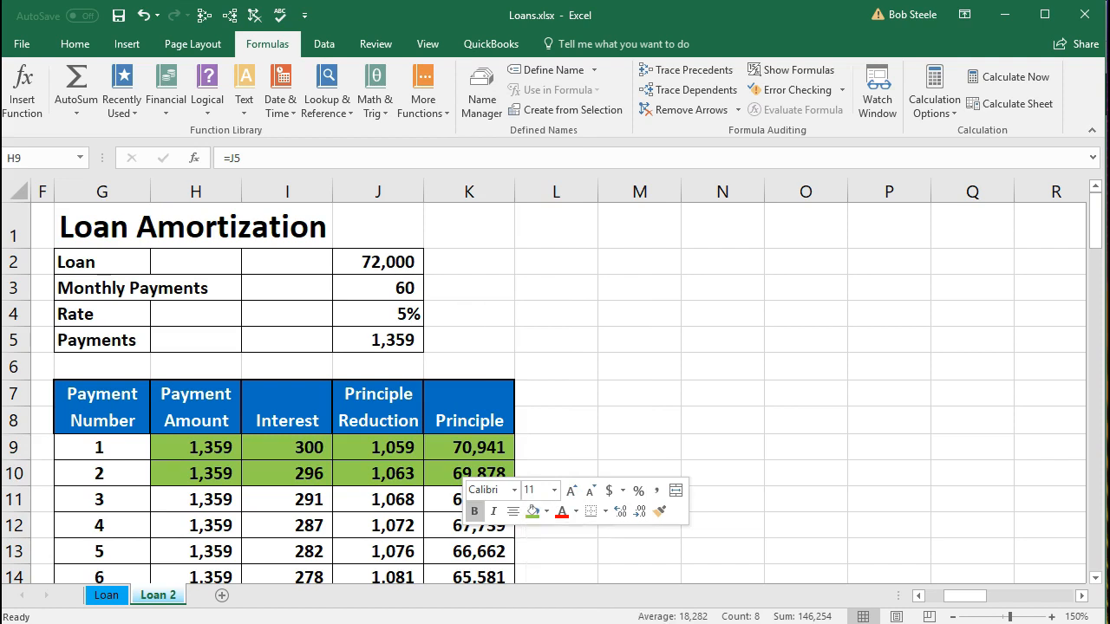
left_click(739, 438)
Step: Check the Principle after payment 2 in K10 against the ending Loan Payable balance in the QuickBooks transaction report, and return to Excel
left_click(468, 472)
right_click(468, 471)
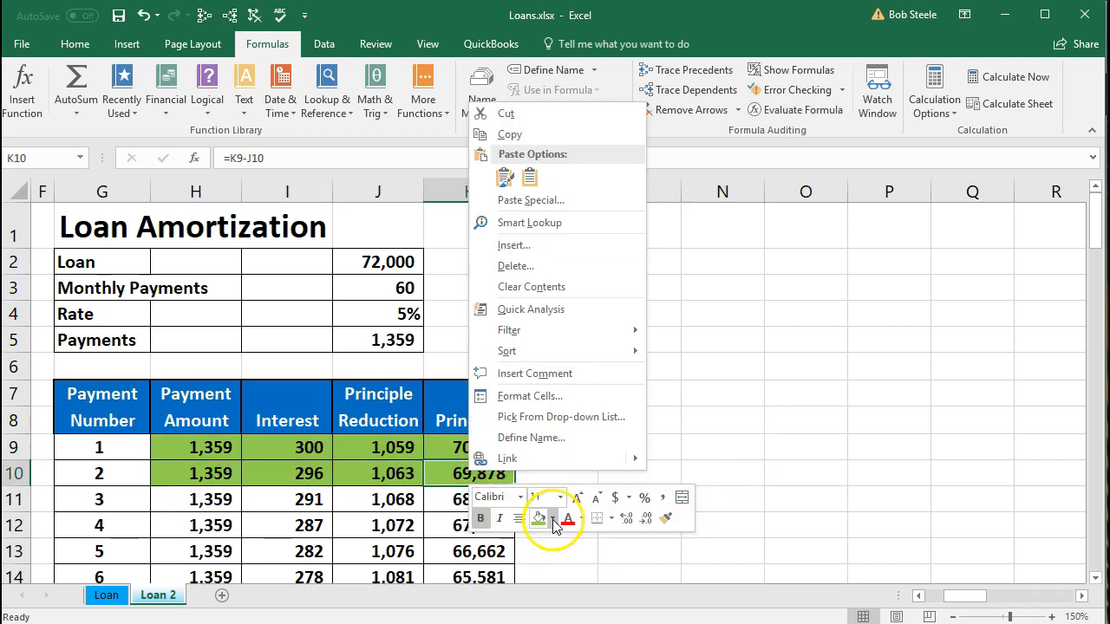
left_click(688, 436)
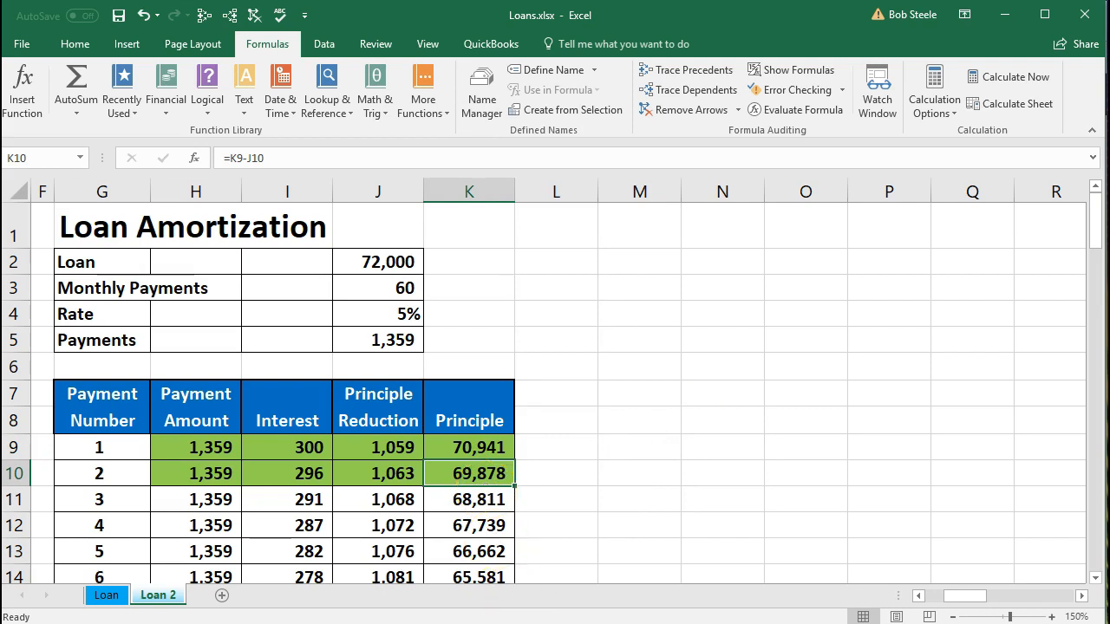
key("alt+Tab")
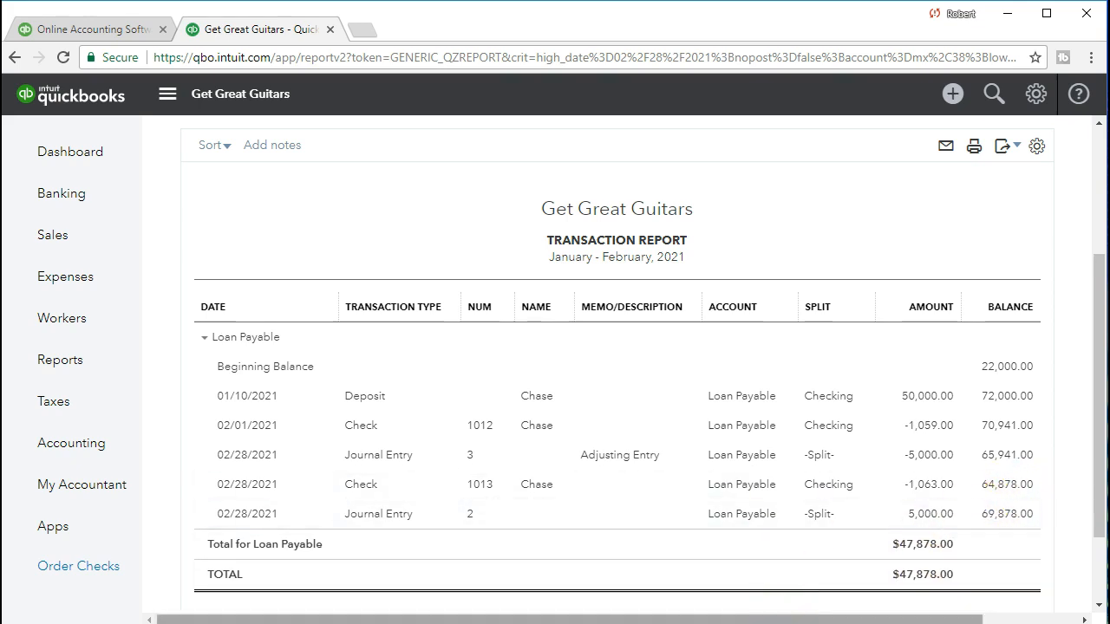
key("alt+Tab")
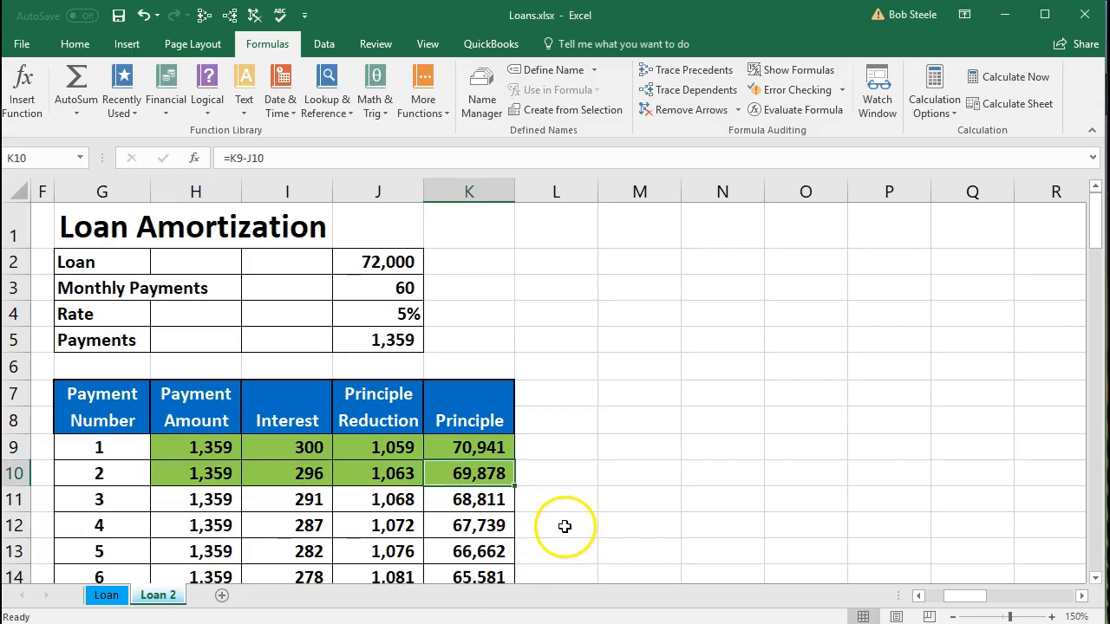
Step: Review the payment amounts from payment 3 onward and work out 1,359 times 12 in Calculator, closing it when done
scroll(564, 526, "down", 2)
scroll(564, 526, "down", 1)
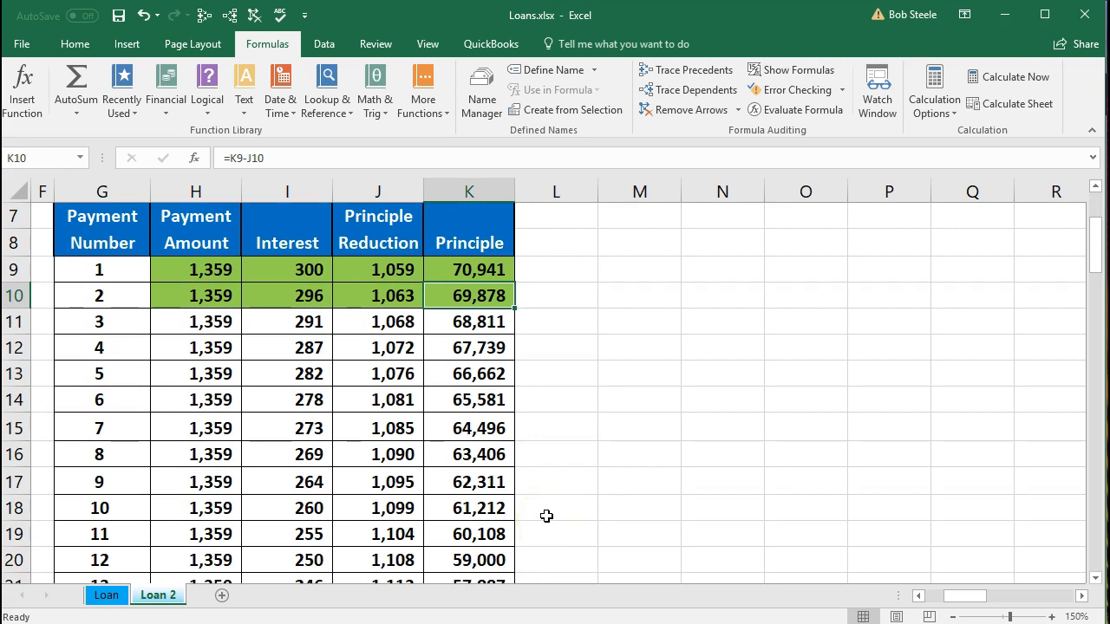
left_click(205, 323)
left_click_drag(206, 323, 208, 516)
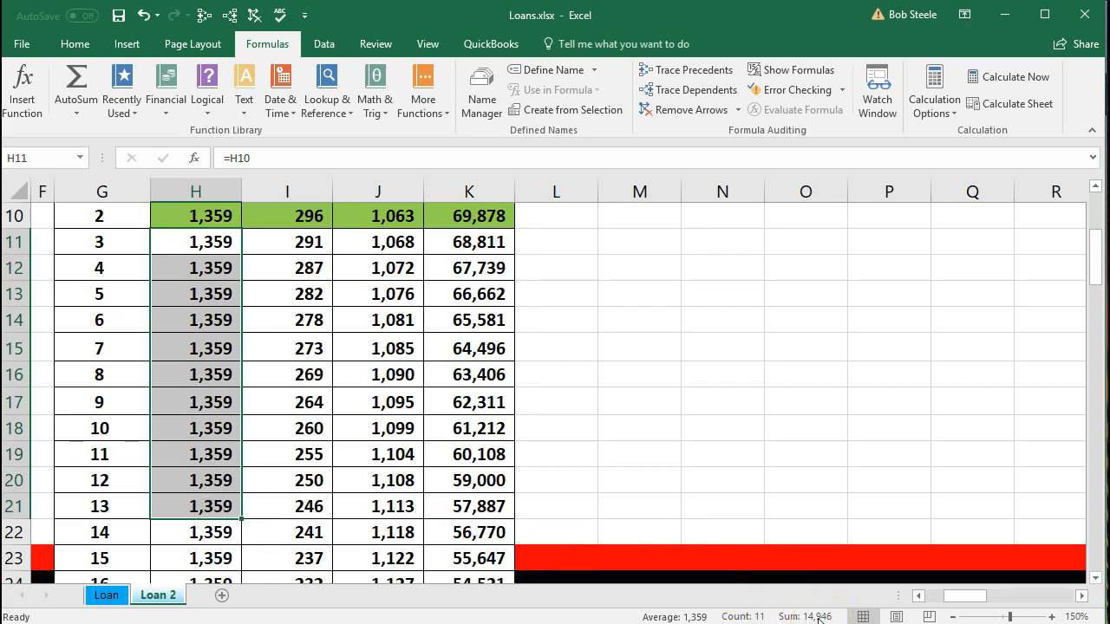
key("XF86Calculator")
type("135912")
key("Return")
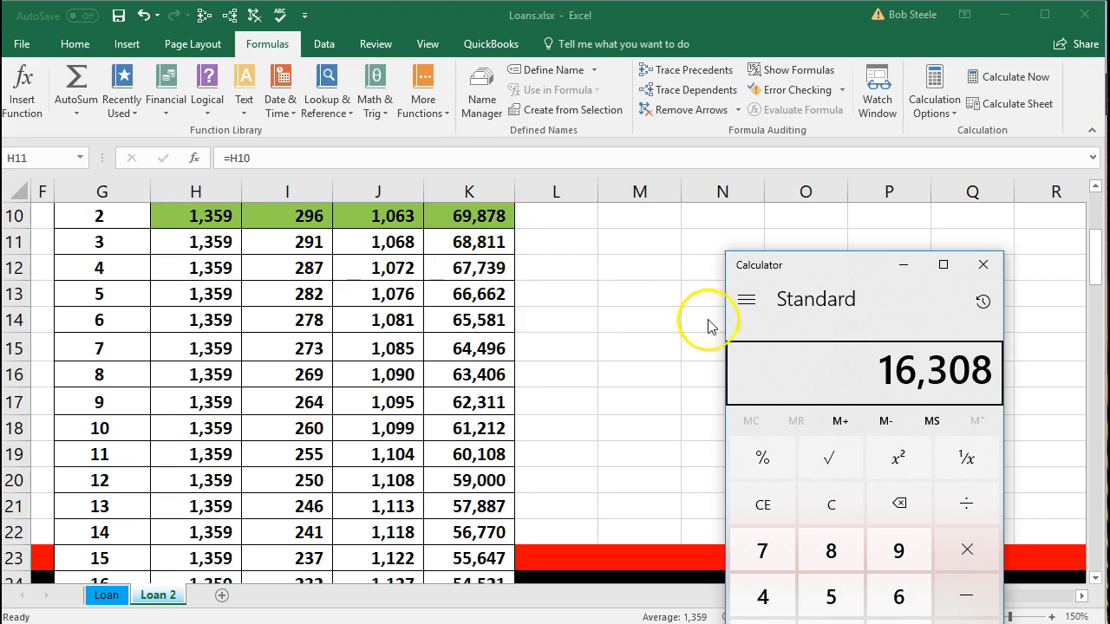
left_click(983, 265)
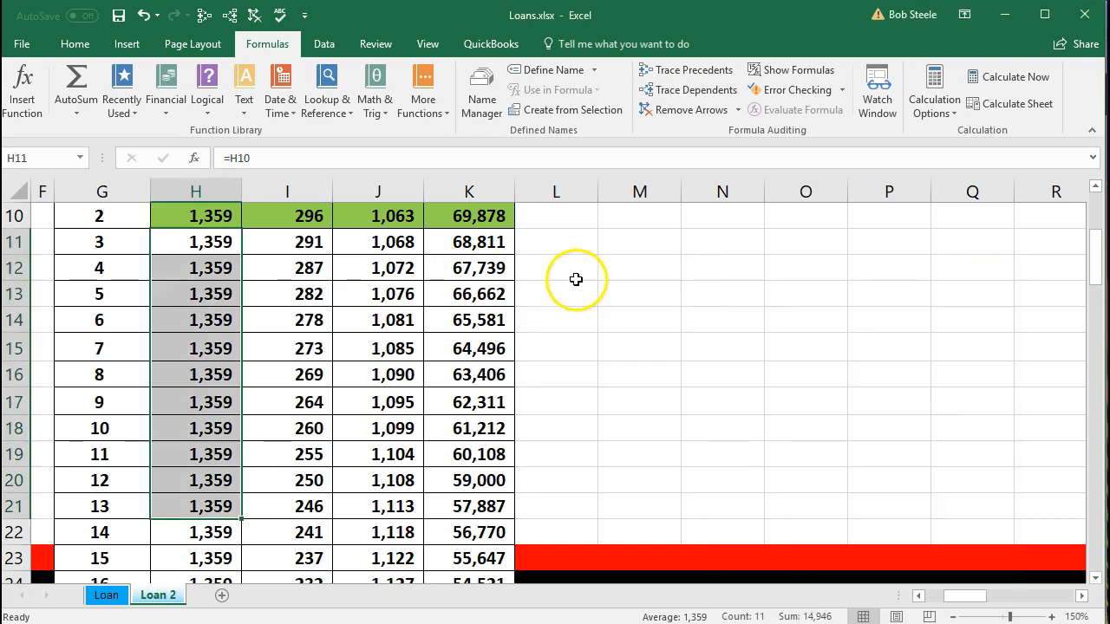
Step: Fill the Principle Reduction cells of payments 3 to 14 (J11:J22) with yellow to mark the next twelve payments
left_click(392, 242)
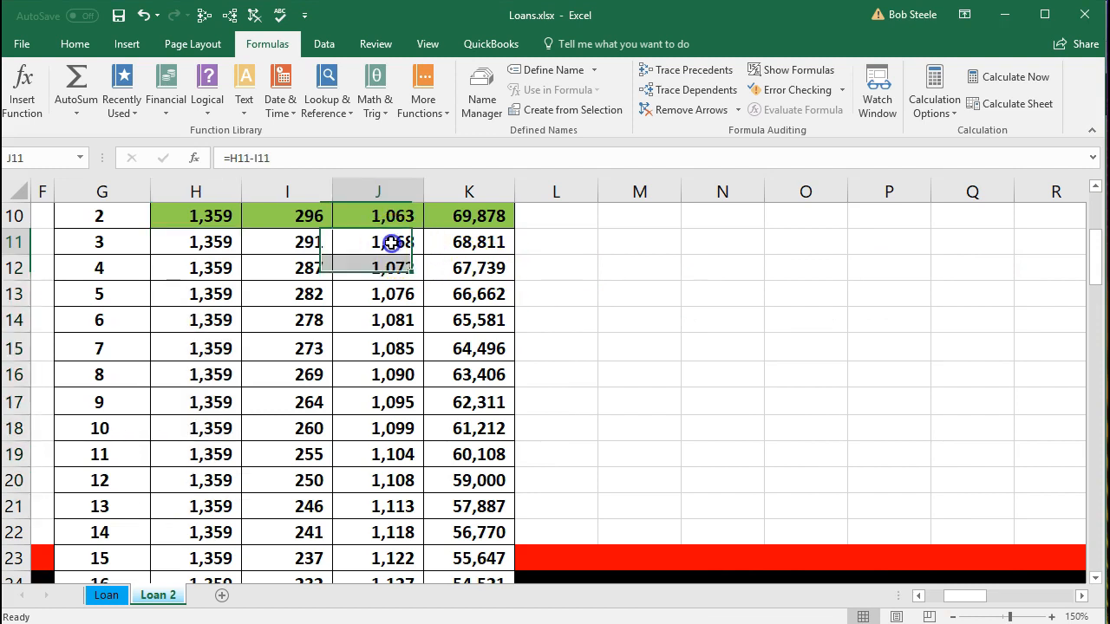
left_click(472, 219)
left_click(436, 215)
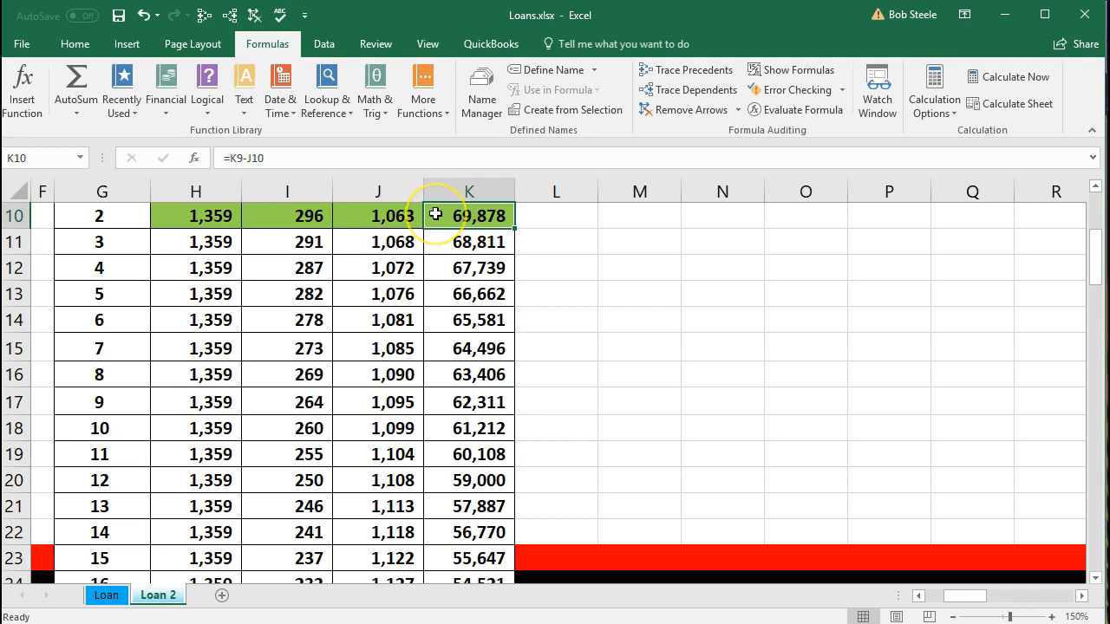
left_click(398, 241)
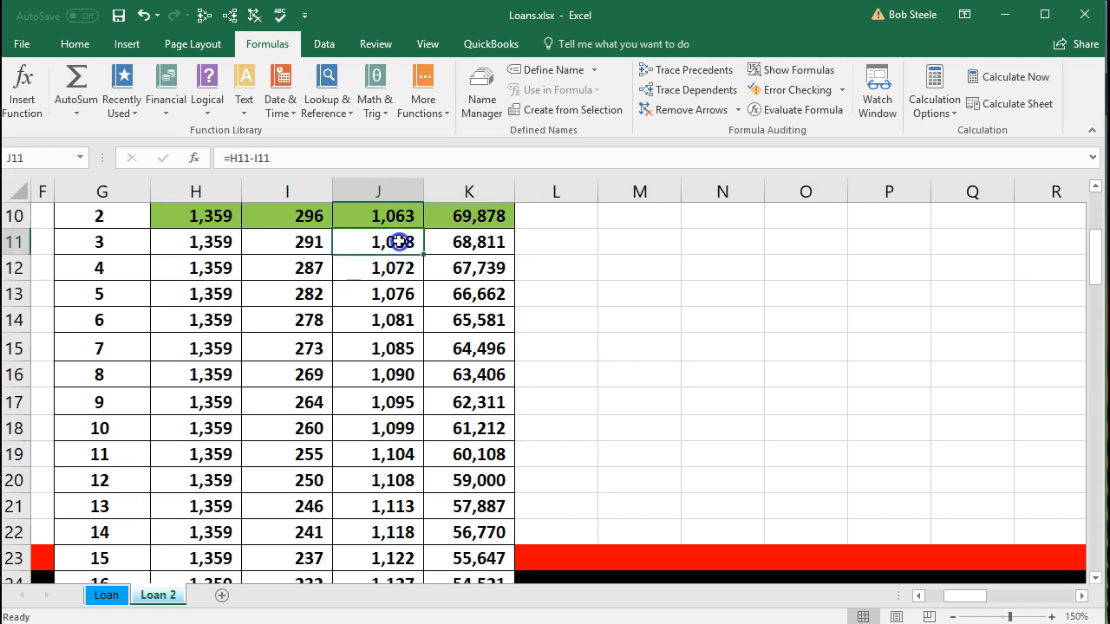
mouse_move(399, 242)
left_mouse_down()
mouse_move(397, 315)
mouse_move(403, 241)
left_mouse_up()
left_click(208, 244)
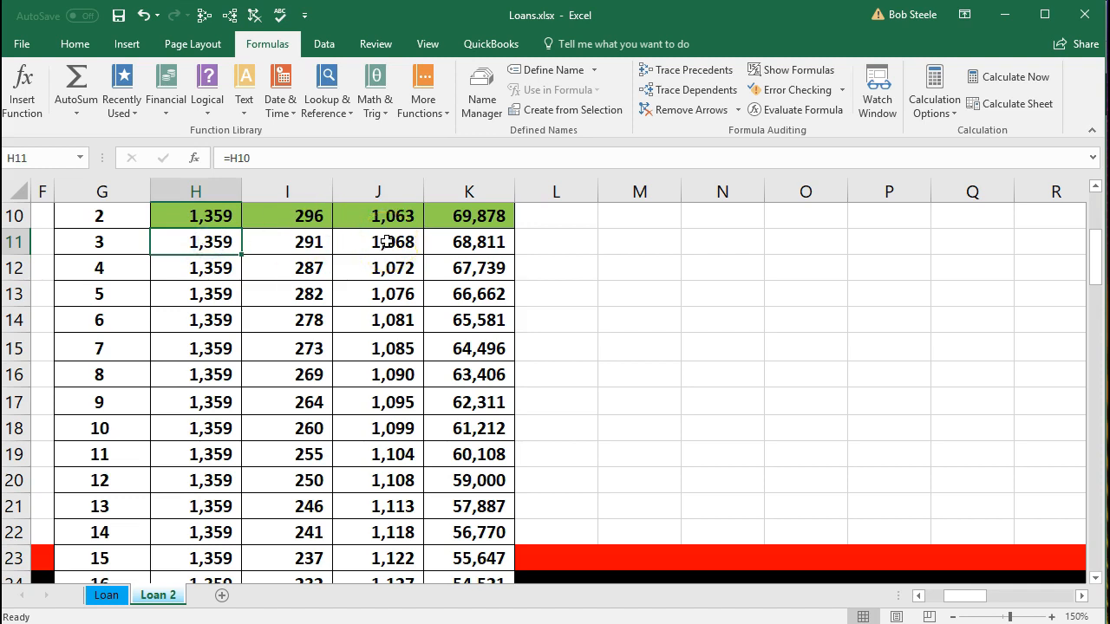
left_click_drag(366, 244, 369, 526)
right_click(368, 525)
left_click(452, 573)
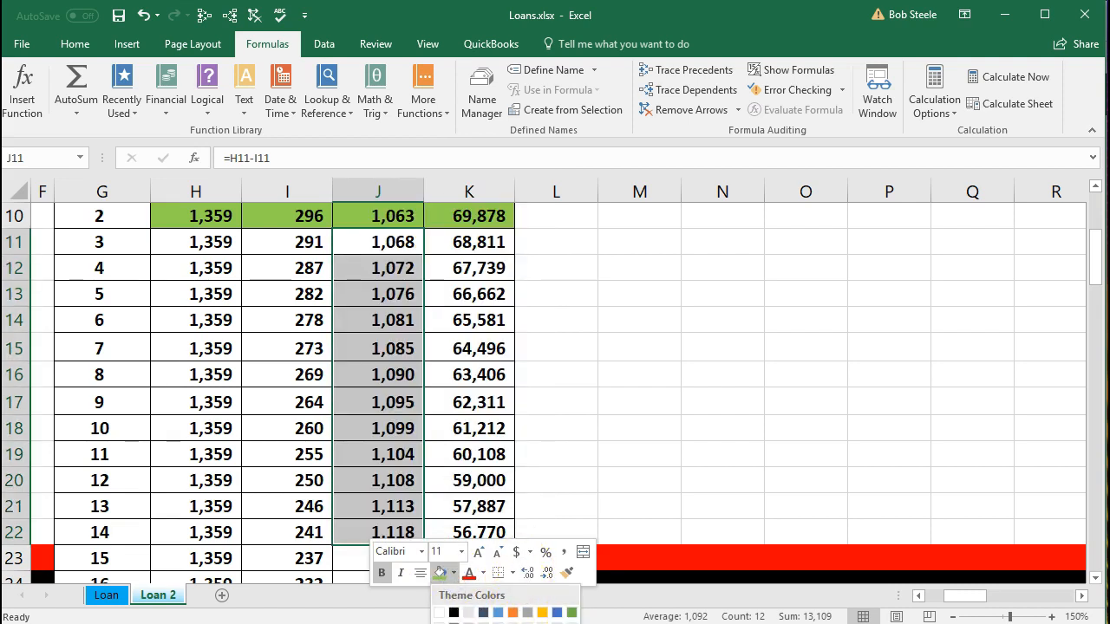
left_click(483, 623)
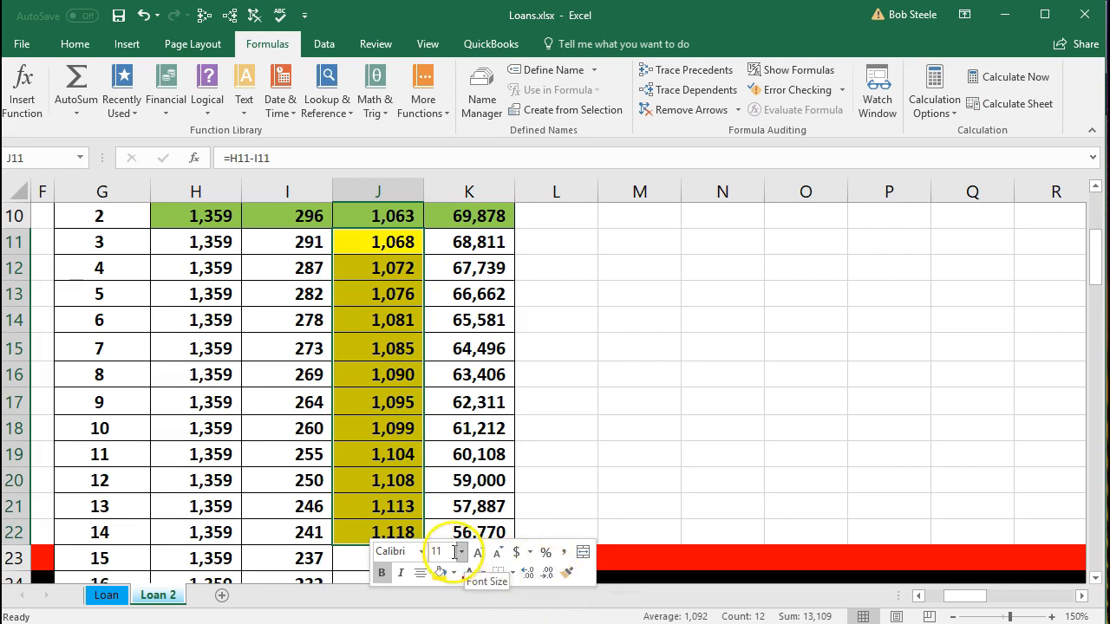
left_click(603, 354)
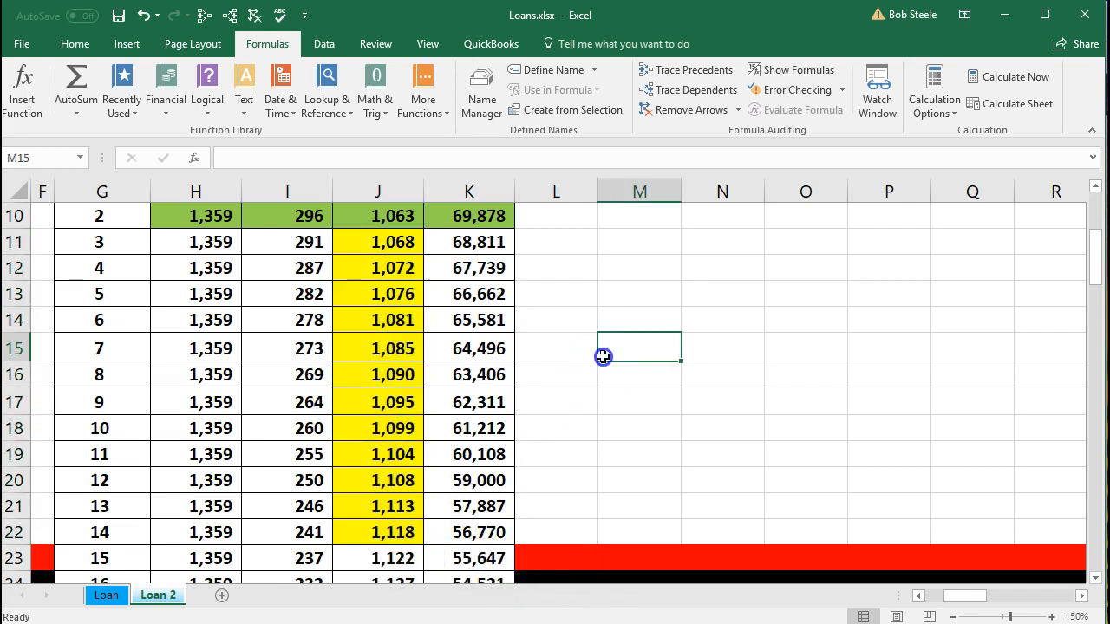
Step: Total the yellow Principle Reduction cells in L10 with the formula =SUM(J11:J22)
left_click(556, 217)
type("=s")
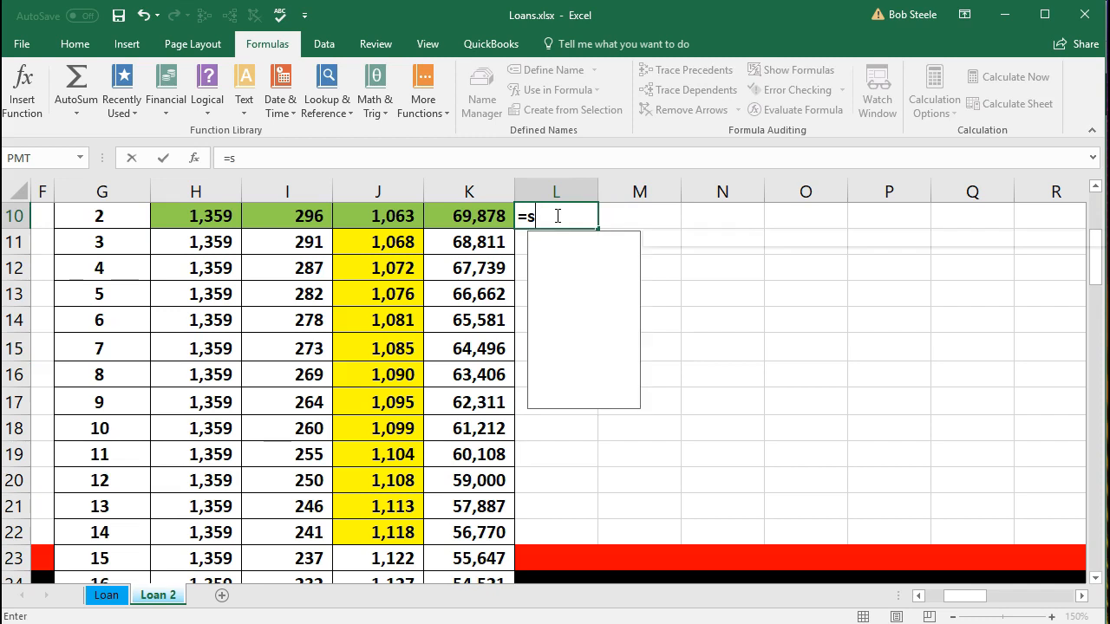
type("um(")
key("Left")
key("Left")
key("Left")
key("Right")
key("Right")
key("Down")
key("Left")
key("shift+Down")
key("shift+Down")
key("shift+Down")
key("shift+Down")
key("shift+Down")
key("shift+Down")
key("shift+Down")
key("shift+Down")
key("shift+Down")
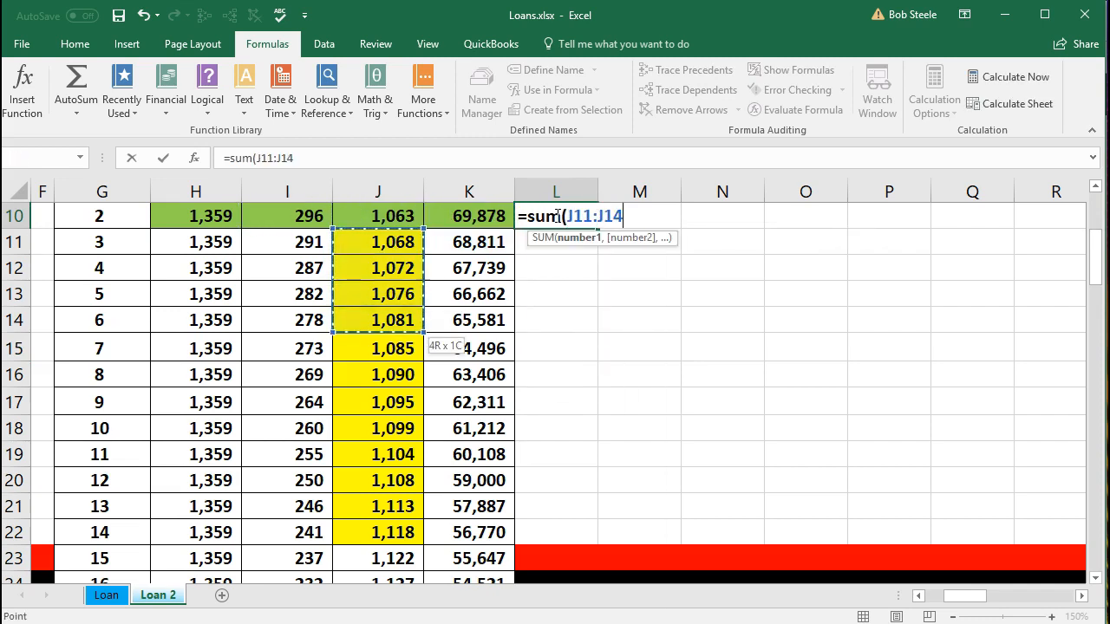
key("shift+Down")
key("shift+Down")
key("shift+Down")
key("shift+Up")
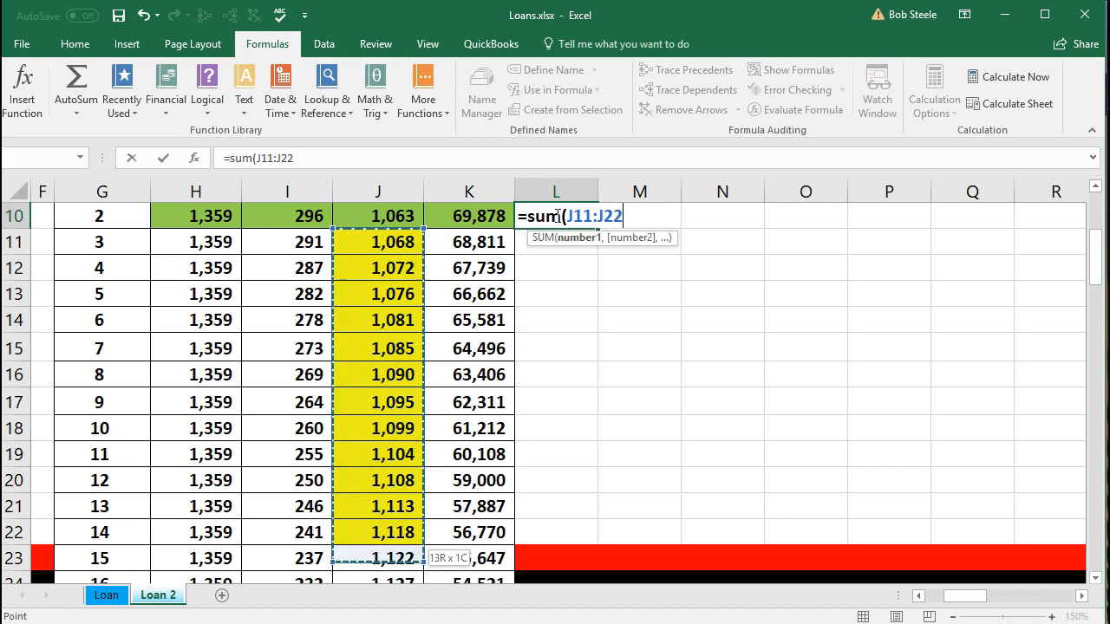
key("Return")
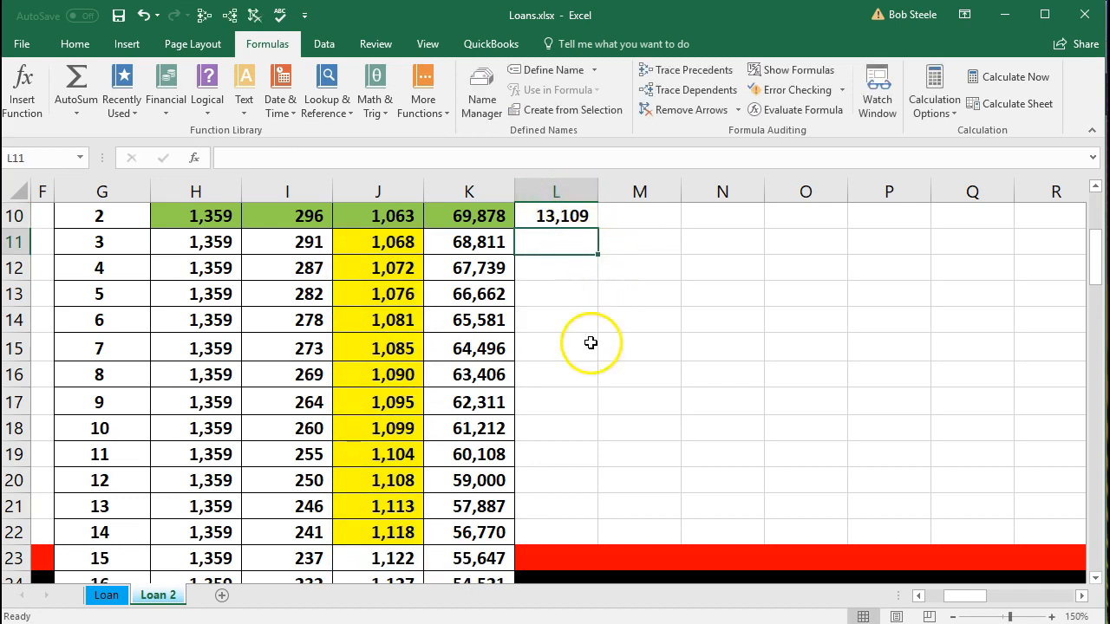
Step: Calculate the long-term portion of the loan in M10 with the formula =K10-L10
left_click(492, 535)
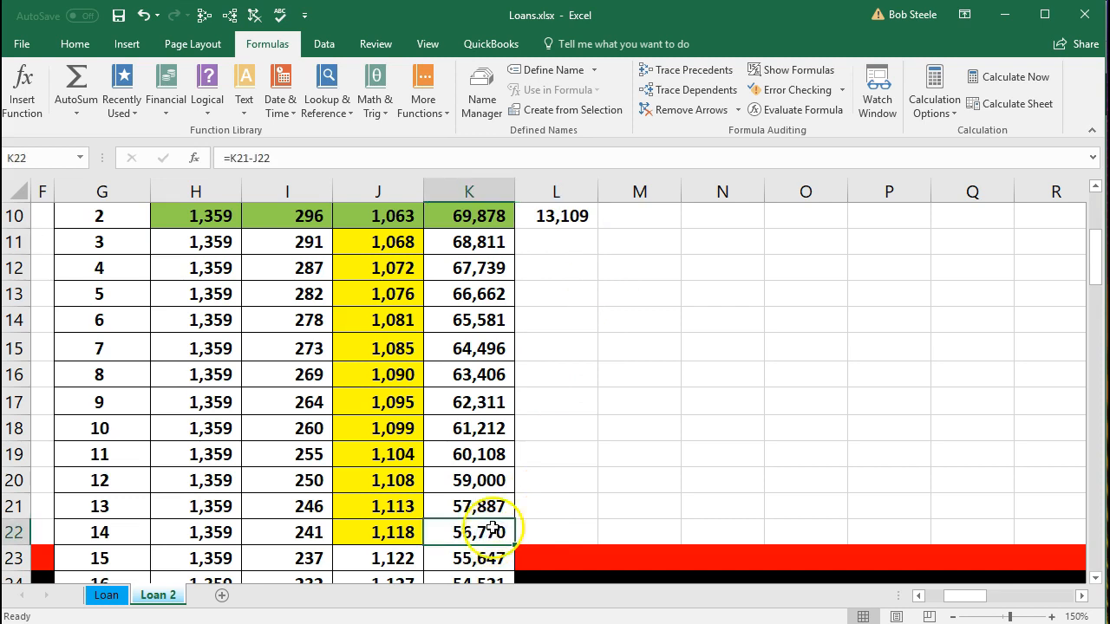
left_click(468, 221)
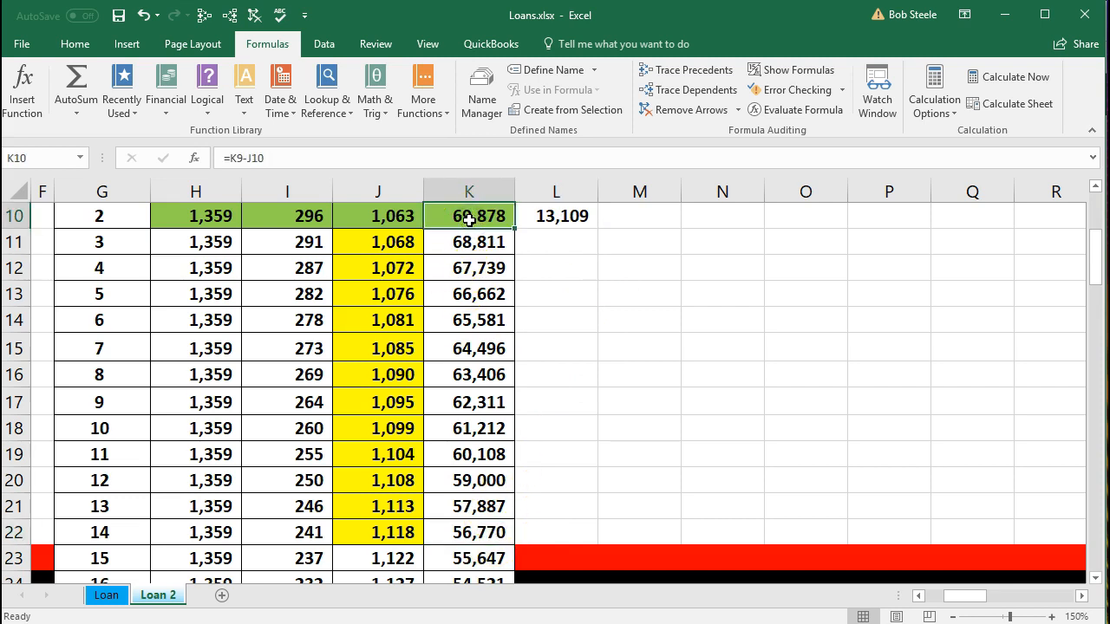
left_click(620, 217)
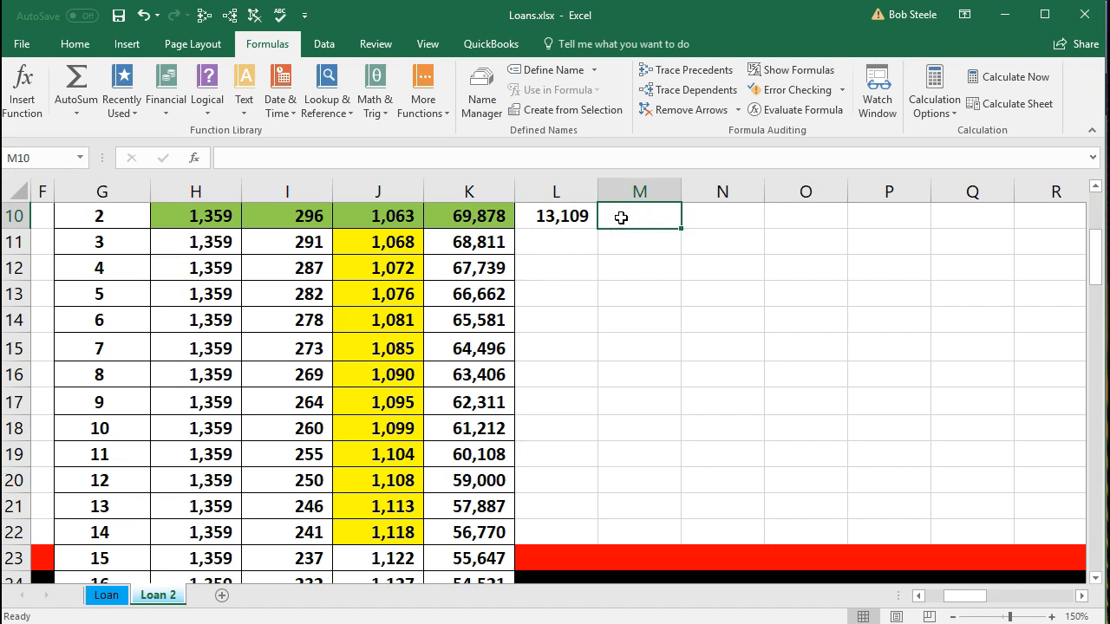
type("=")
left_click(501, 217)
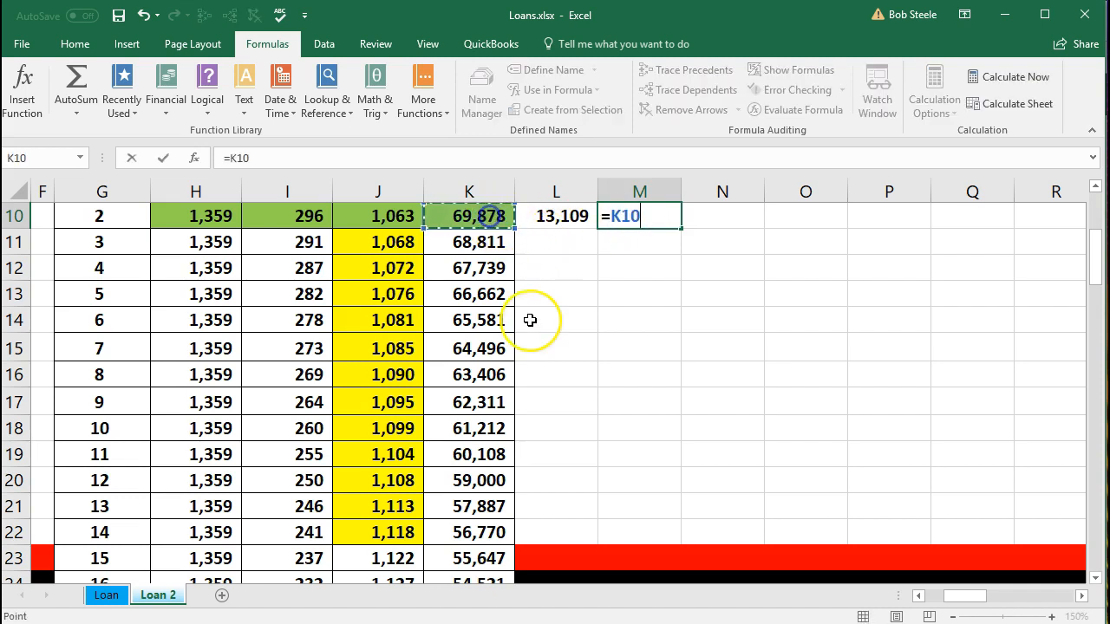
type("-")
left_click(554, 218)
key("Return")
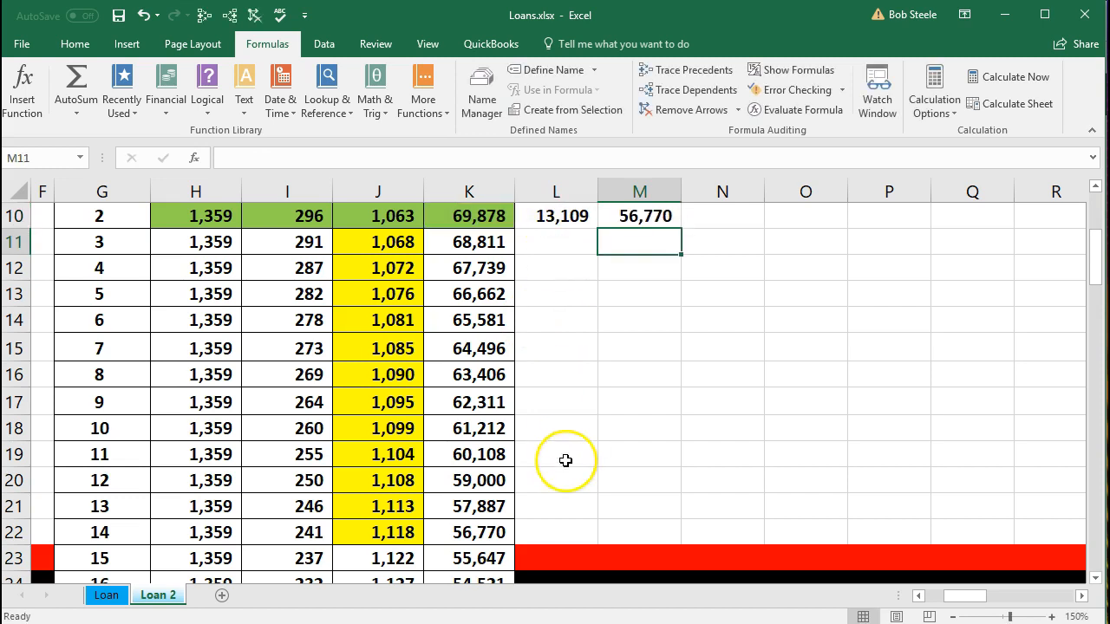
Step: Fill the Principle cell of payment 14 (K22) with green to match the calculated long-term portion
left_click(493, 530)
right_click(493, 530)
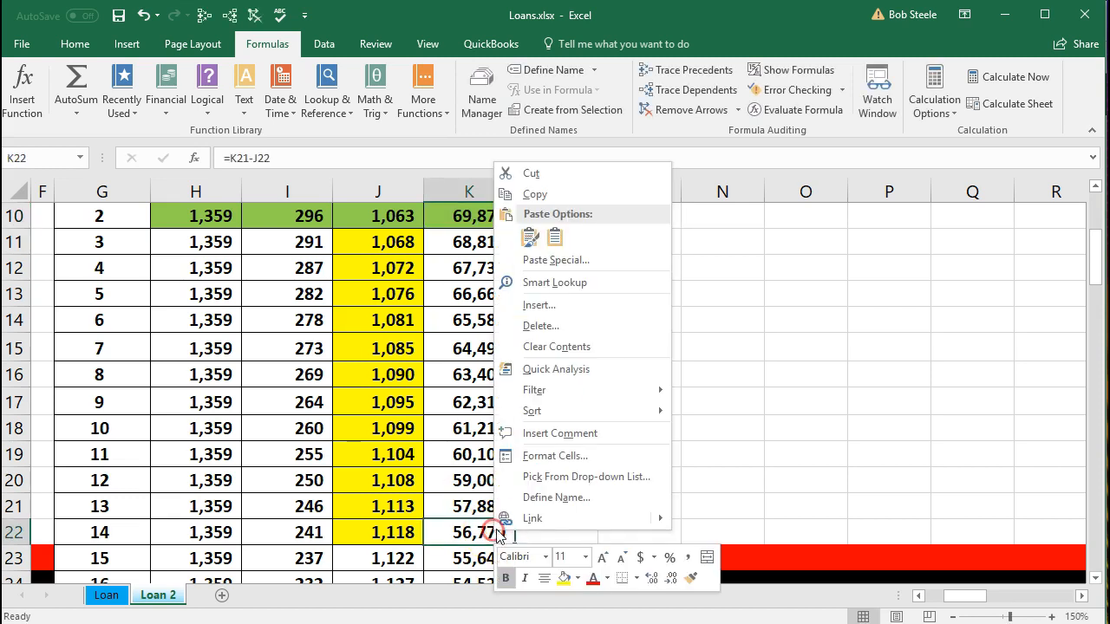
left_click(578, 579)
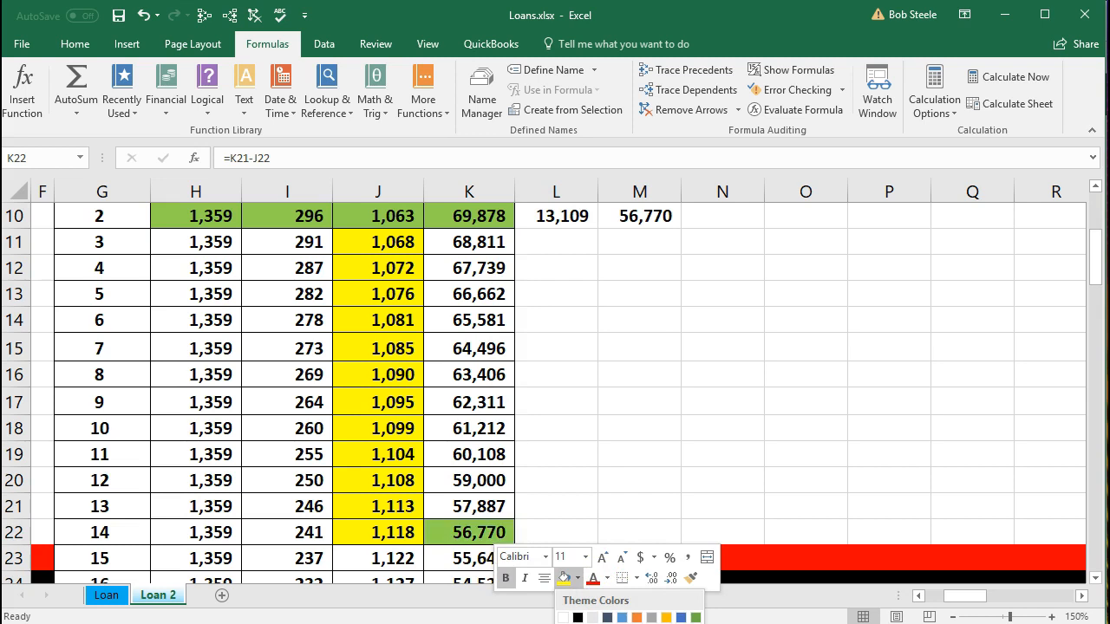
left_click(695, 617)
left_click(610, 492)
Step: Enter the label Current in N10 beside the calculated loan portions
left_click(486, 216)
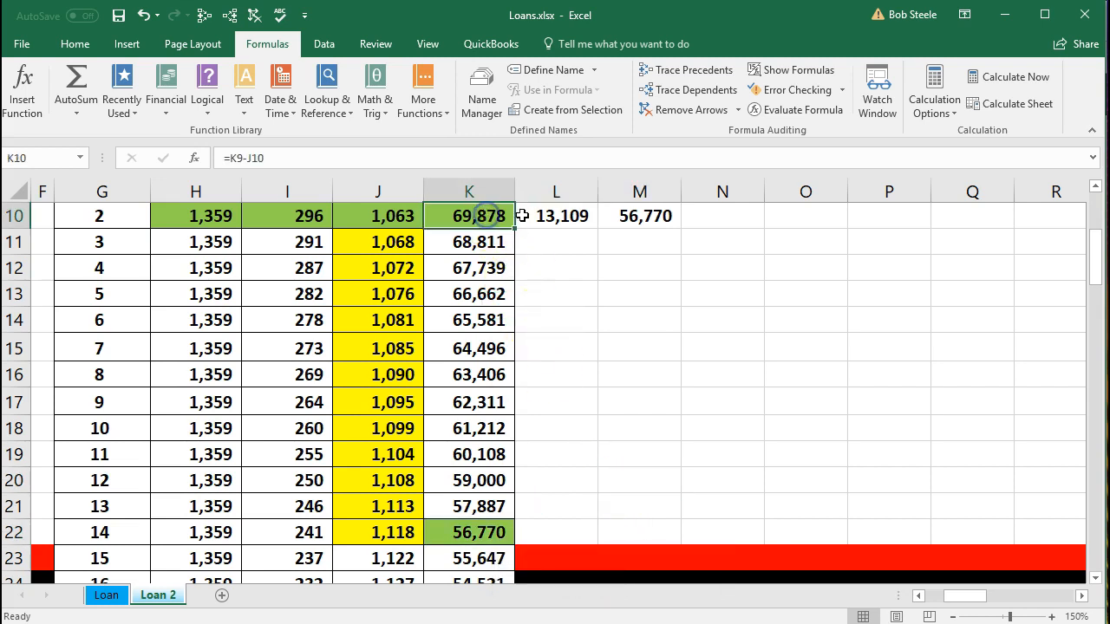
left_click(707, 216)
left_click(656, 216)
left_click(718, 217)
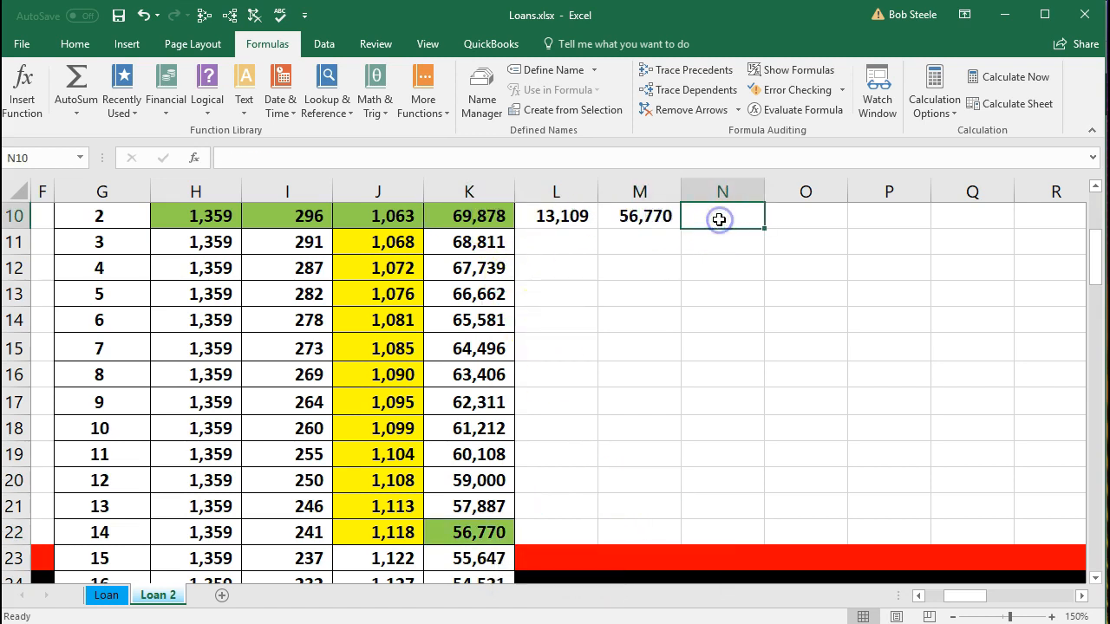
type("Current")
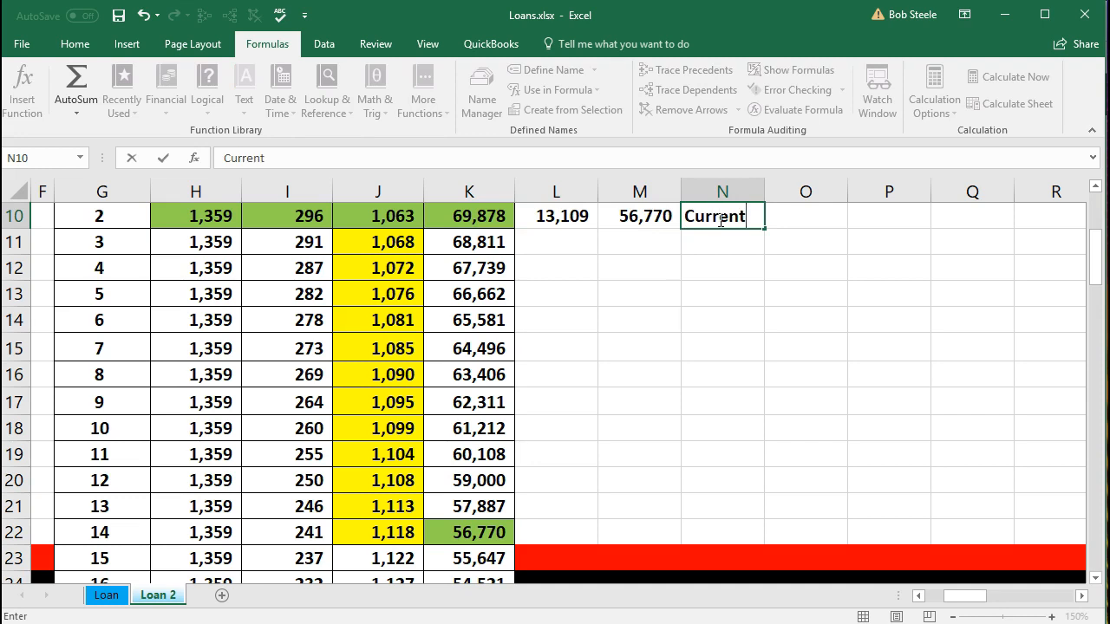
left_click(573, 531)
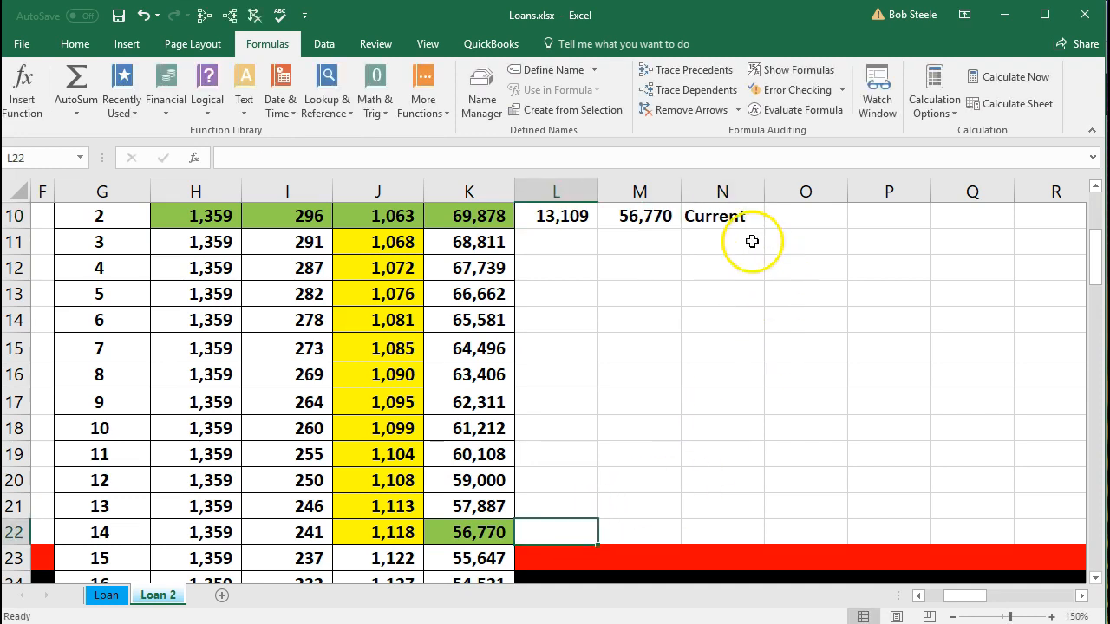
left_click(718, 214)
Step: Label the two loan portions above their amounts with Current in L9 and Long Term in M9
scroll(709, 268, "up", 1)
left_click(569, 266)
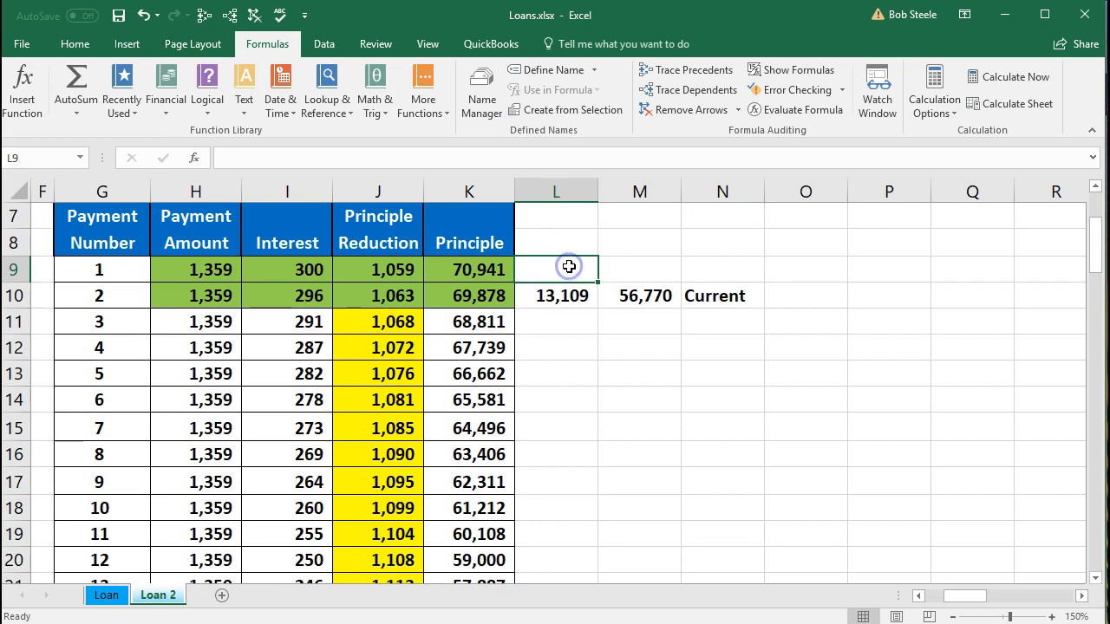
type("C")
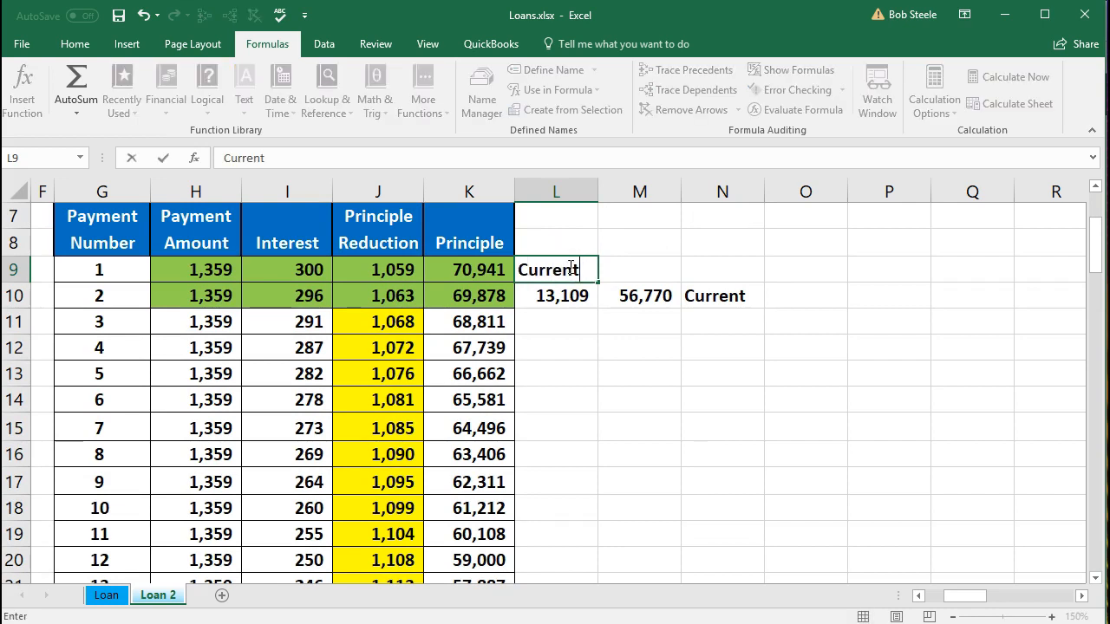
type("urrent")
key("Tab")
type("Long T")
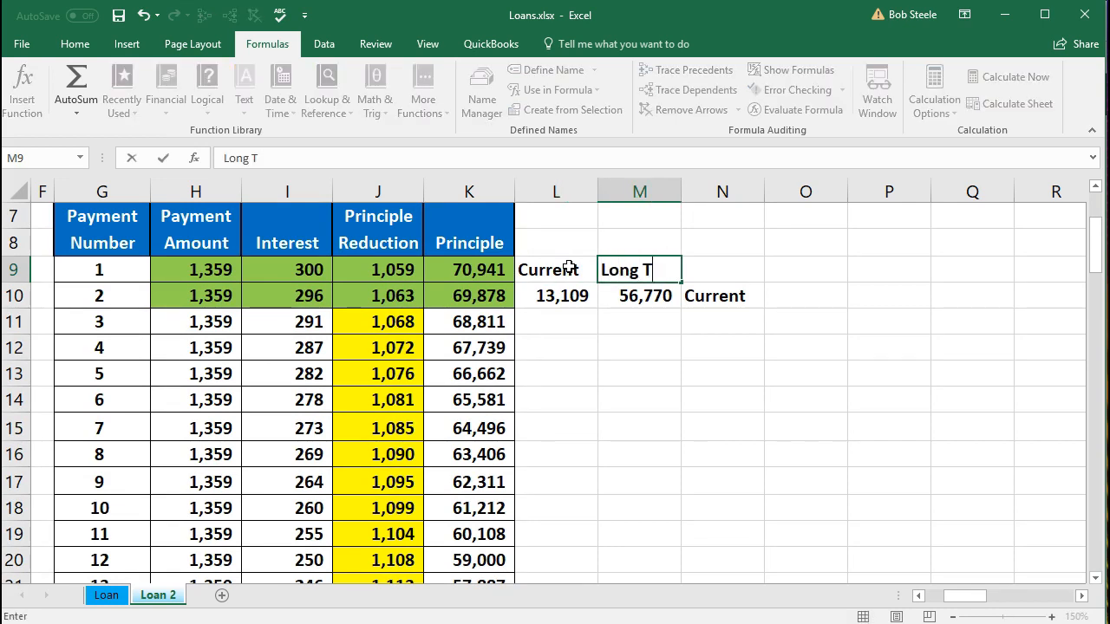
type("erm")
key("Return")
Step: Add the heading Total in N9 and sum the current and long-term portions in N10 with +L10+M10
left_click(710, 276)
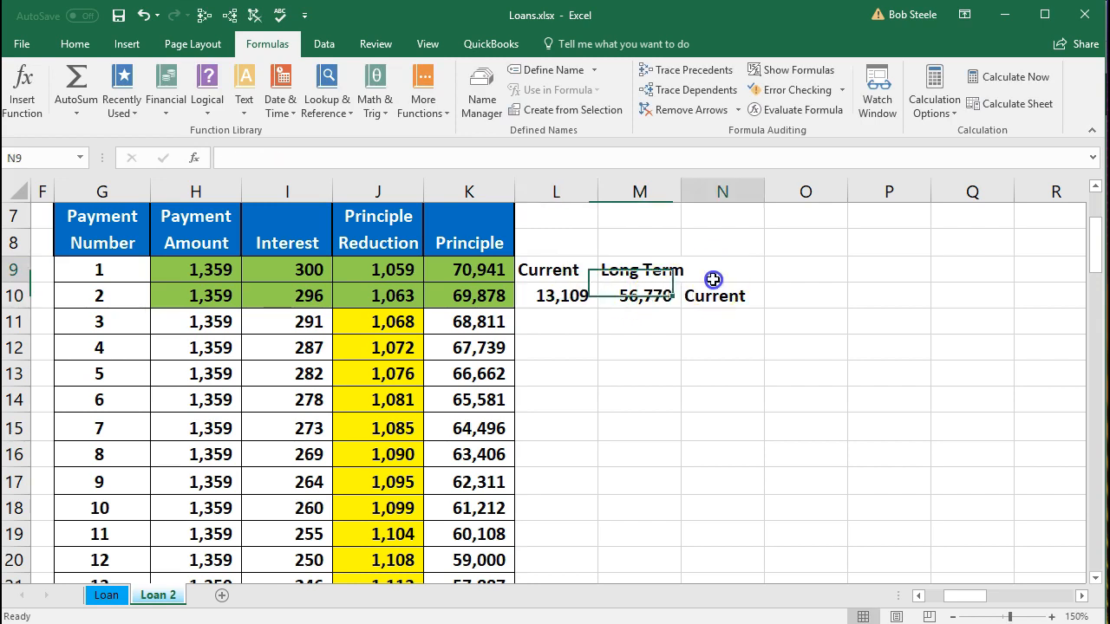
type("Total")
key("Return")
type("+")
key("Left")
key("Left")
type("+")
key("Left")
key("Return")
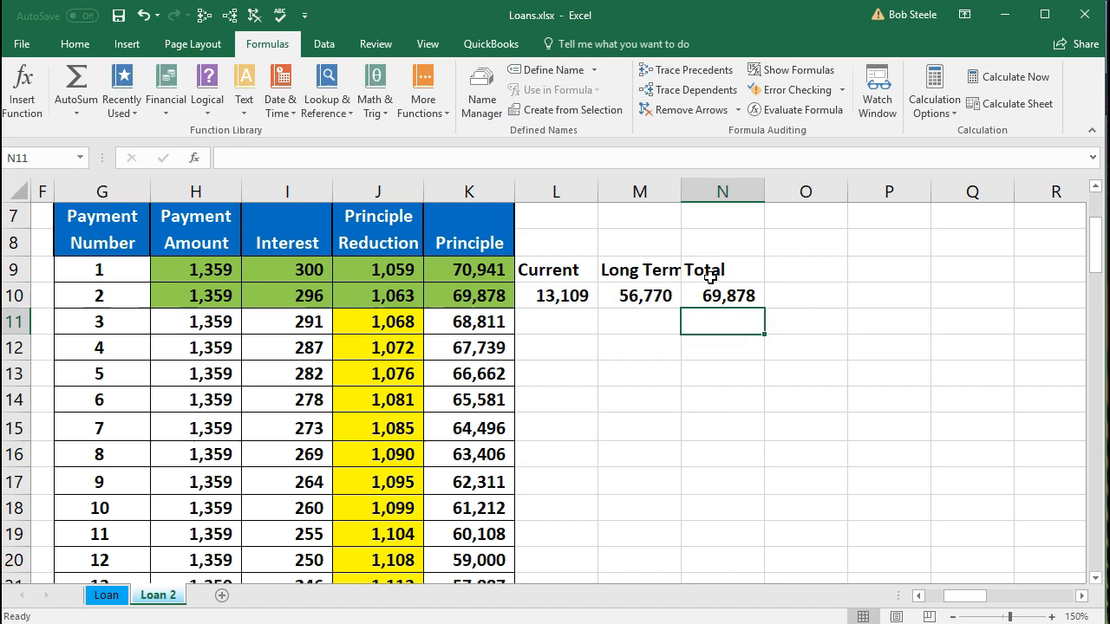
Step: Check the current portion in L10 against principle reductions J11:J22, and the long-term portion in M10 against the payment 14 balance in K22
scroll(565, 347, "down", 1)
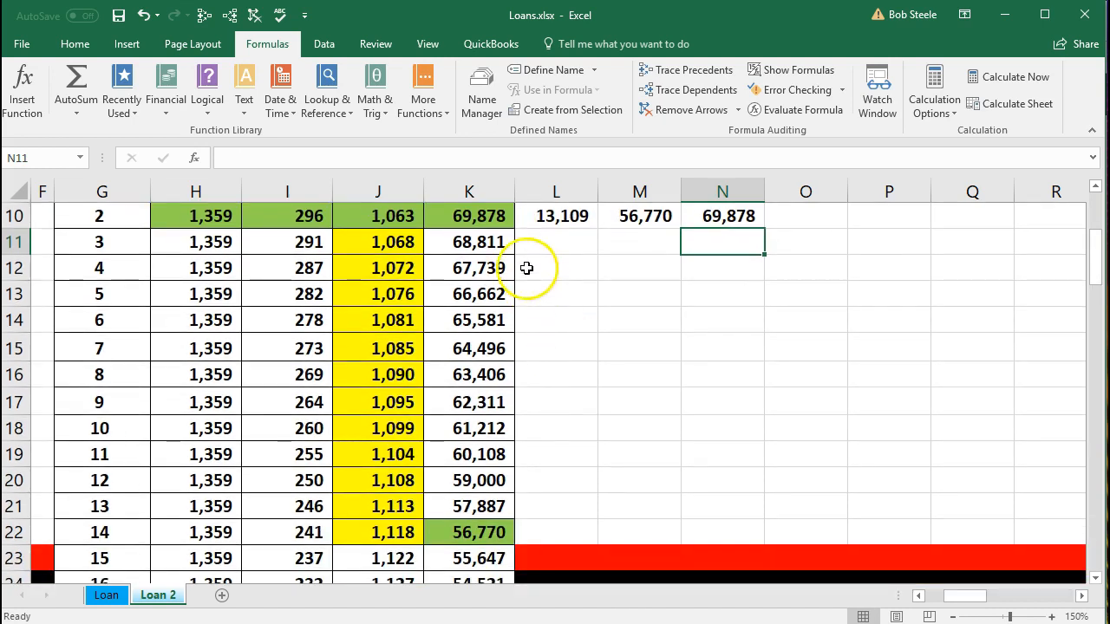
left_click(485, 222)
left_click_drag(391, 243, 423, 534)
double_click(555, 223)
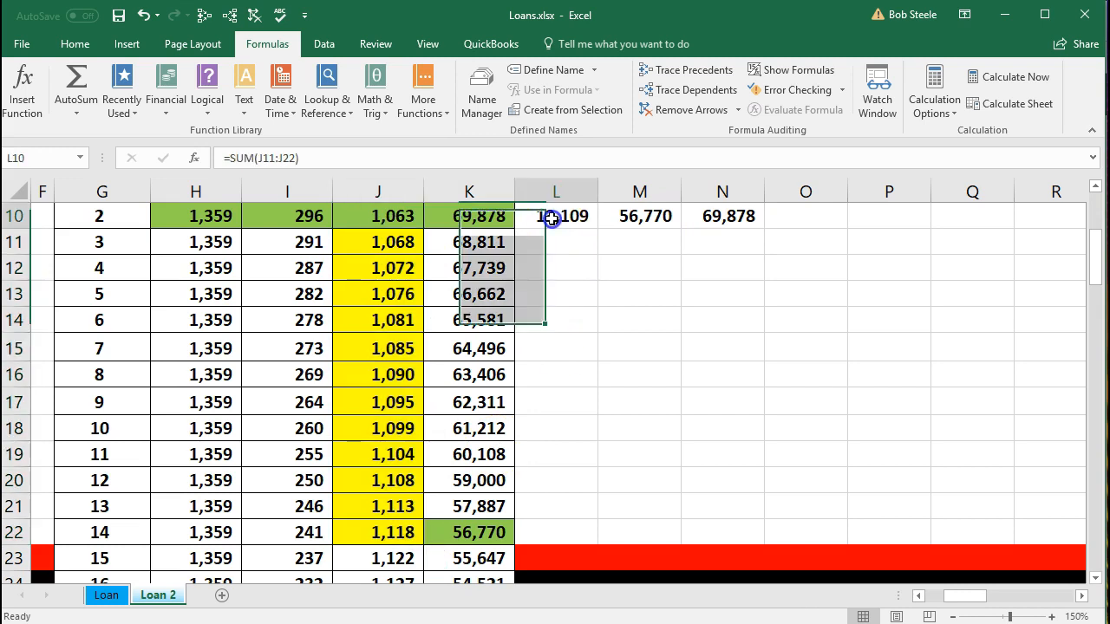
key("Return")
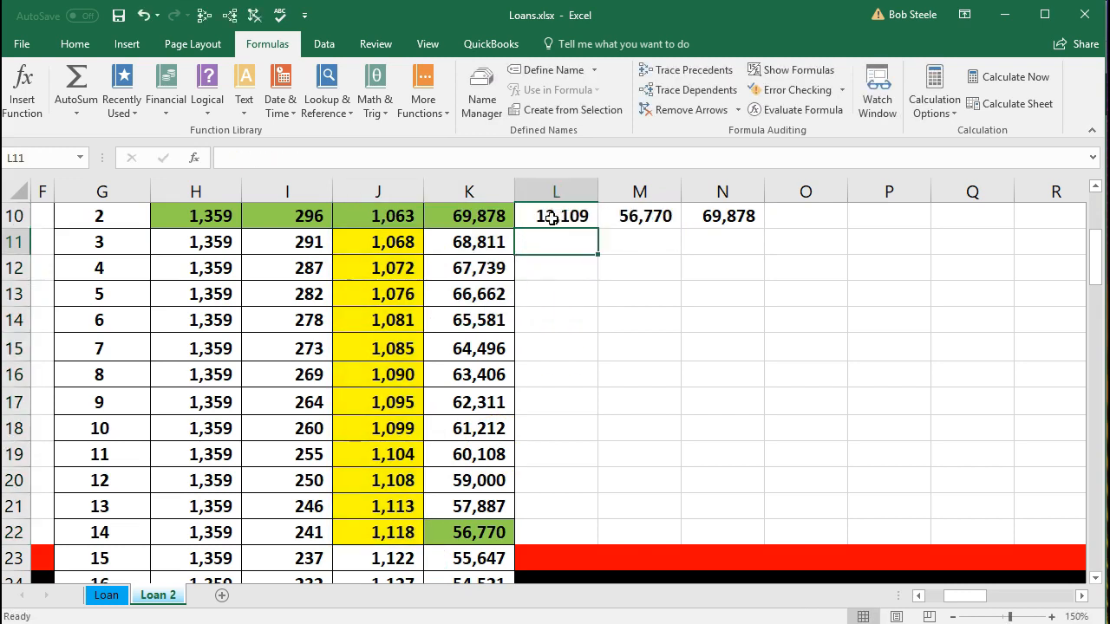
double_click(638, 218)
key("Return")
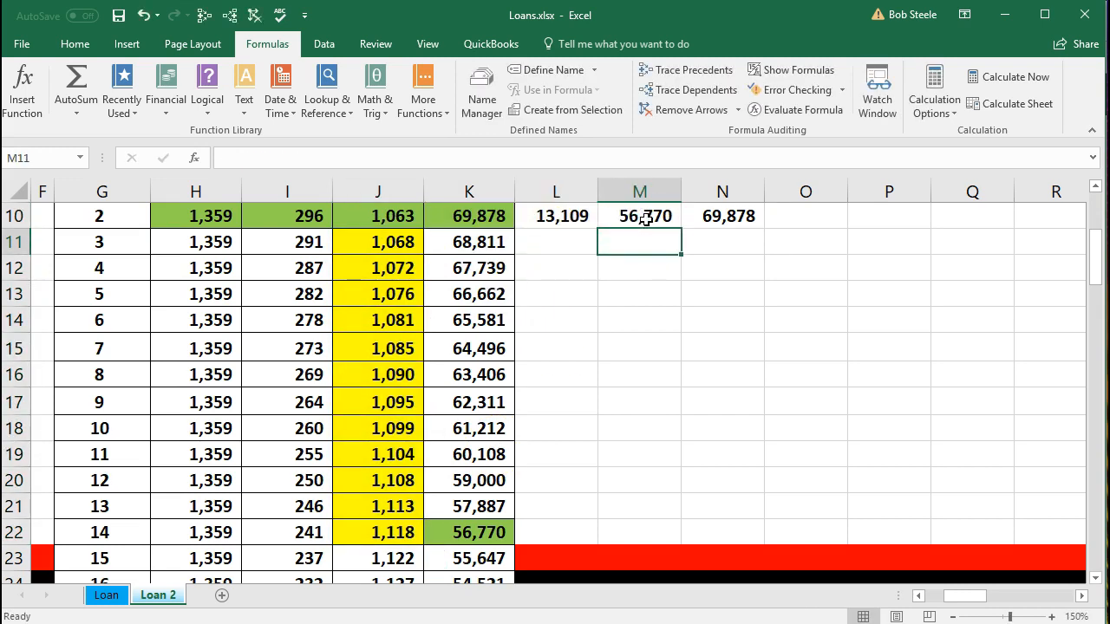
left_click(488, 531)
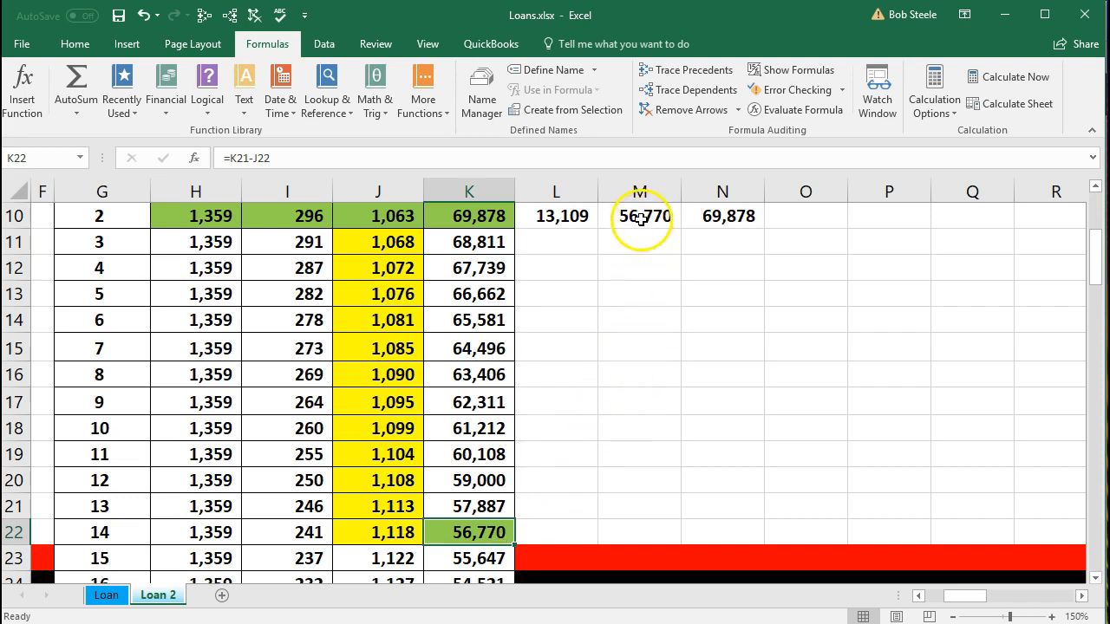
left_click(638, 219)
Step: Compare the payment 2 principle balance in K10 with the two loan portions in L10:M10 and their total in N10
left_click(473, 215)
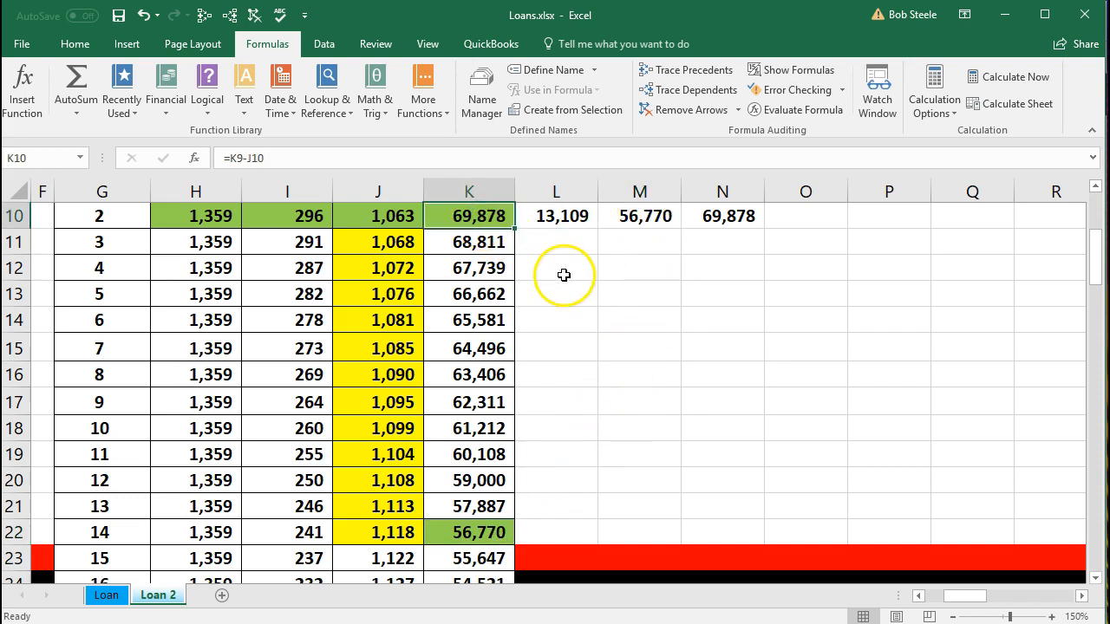
left_click_drag(565, 219, 647, 217)
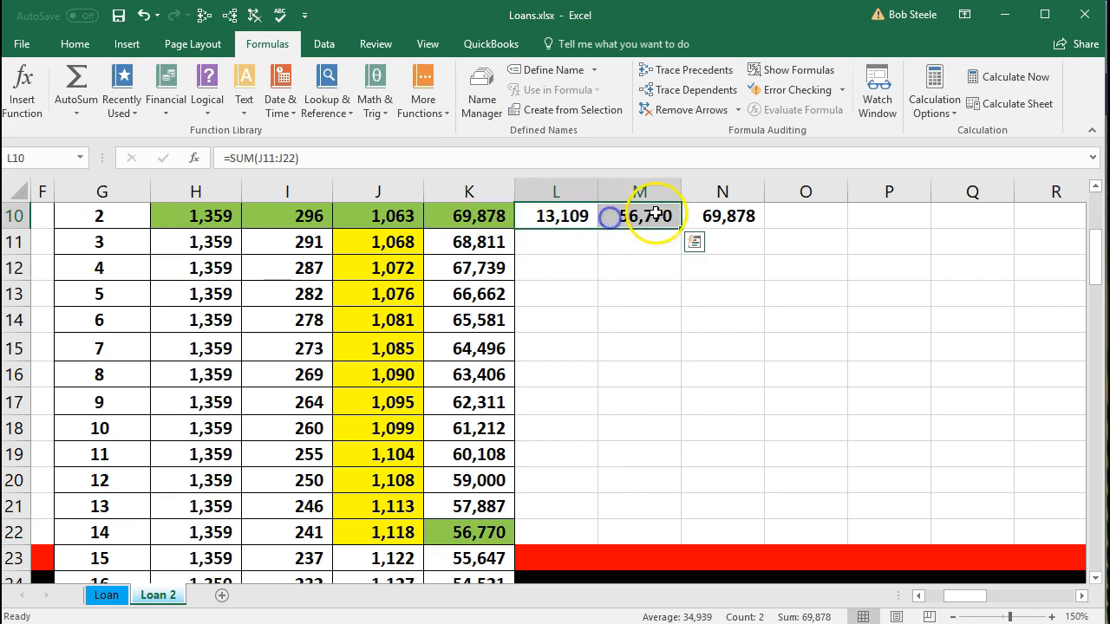
left_click(720, 220)
left_click(490, 222)
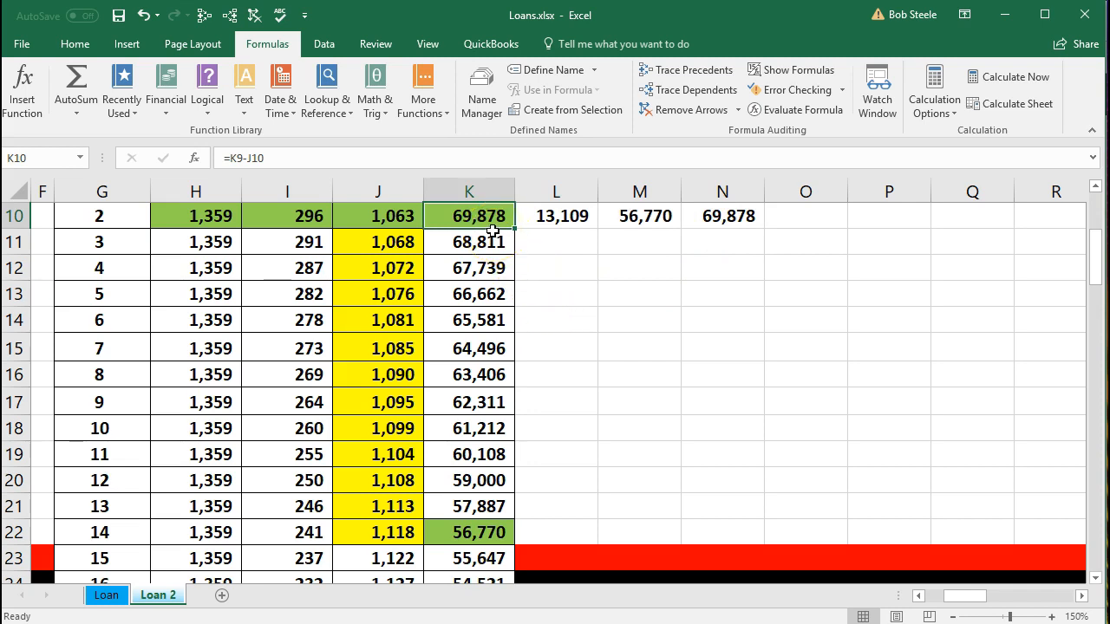
left_click(542, 215)
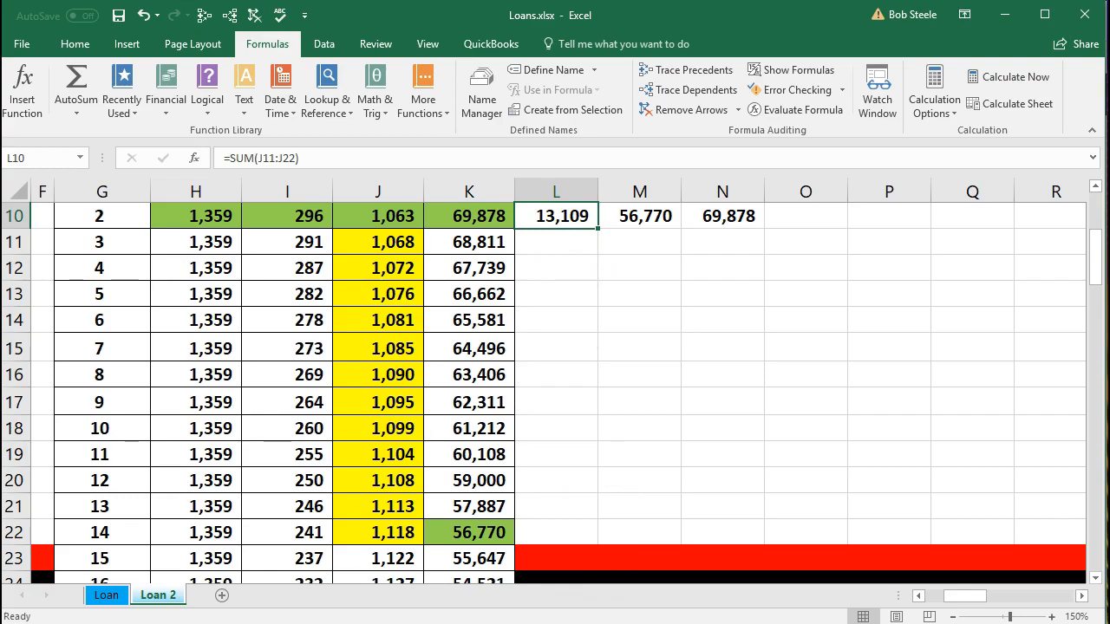
Step: Switch to QuickBooks Online, open a blank journal entry to view its form, and close it without saving
key("alt+Tab")
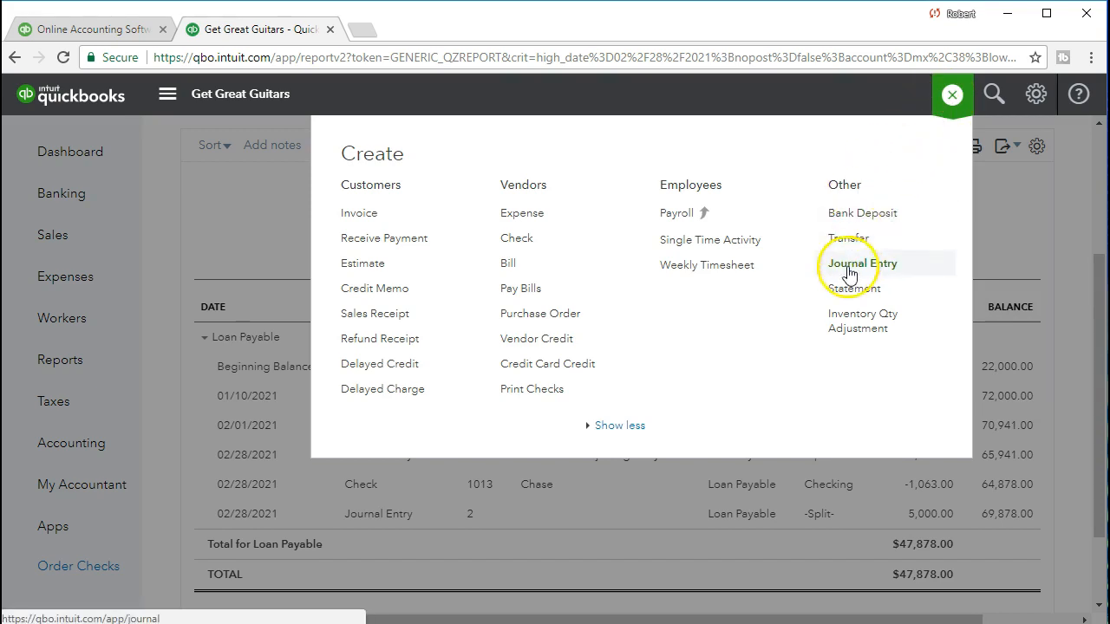
left_click(883, 273)
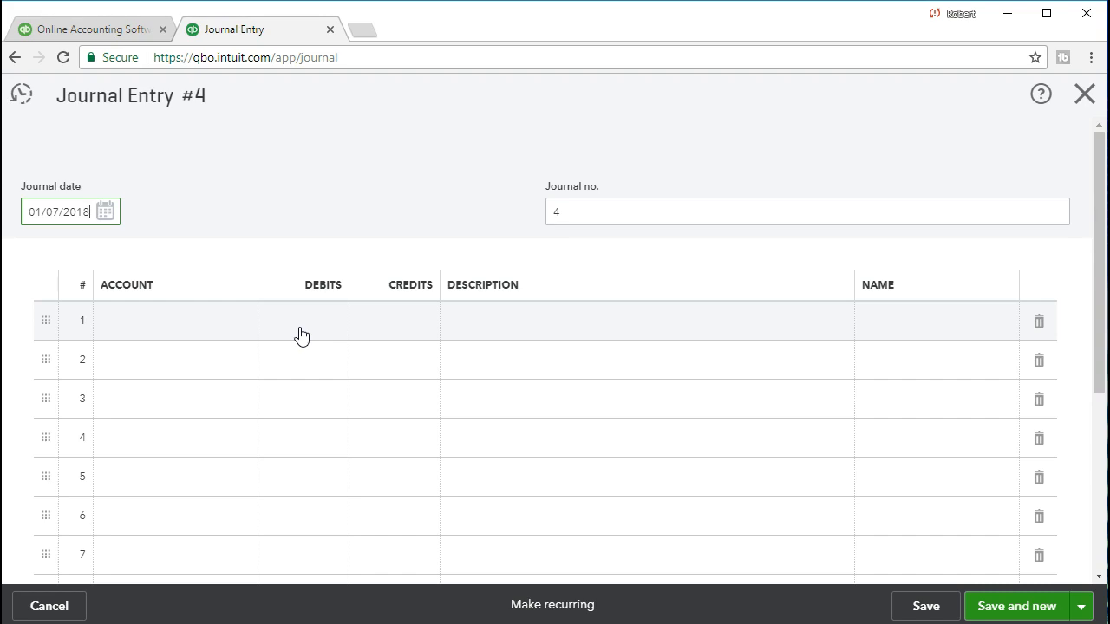
left_click(1081, 97)
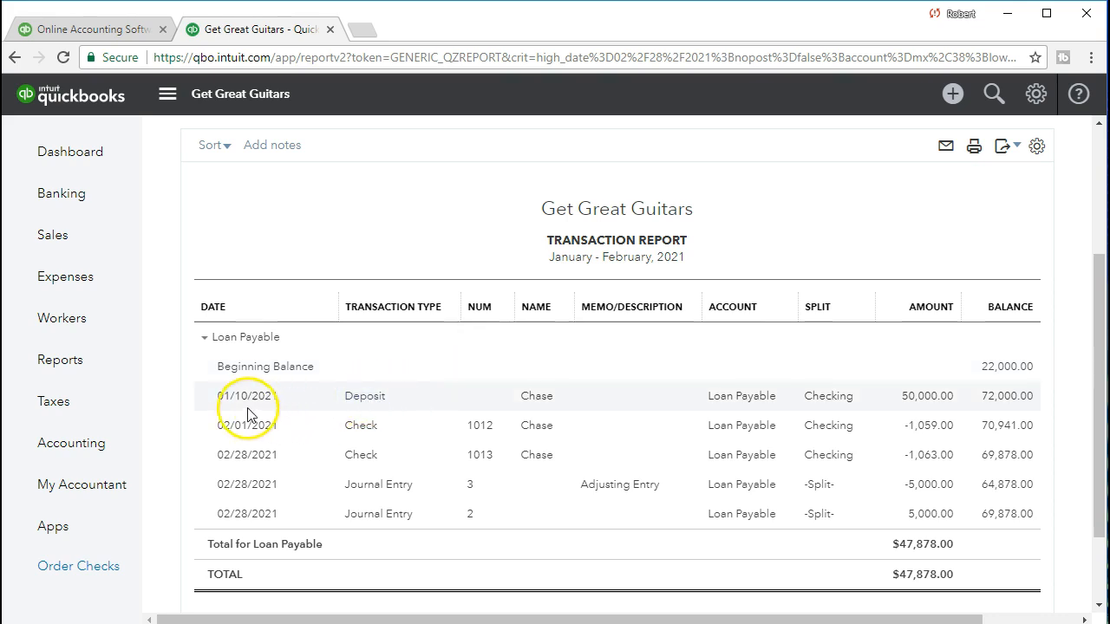
Step: Open the chart of accounts and examine the Loan Payable - Current and long-term Loan Payable accounts
left_click(104, 451)
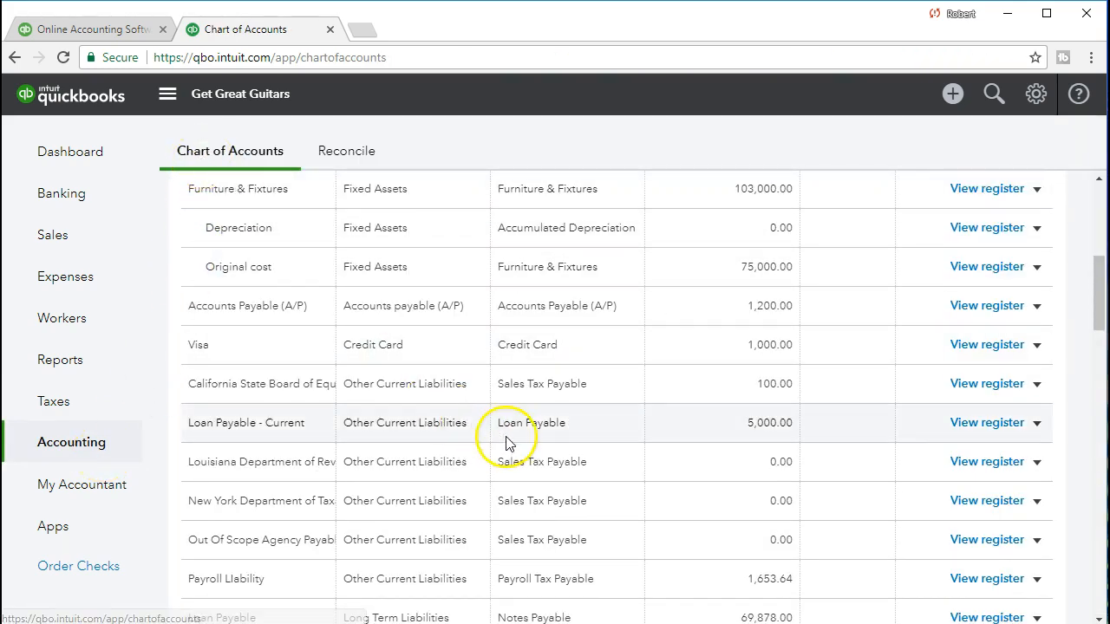
scroll(566, 448, "down", 1)
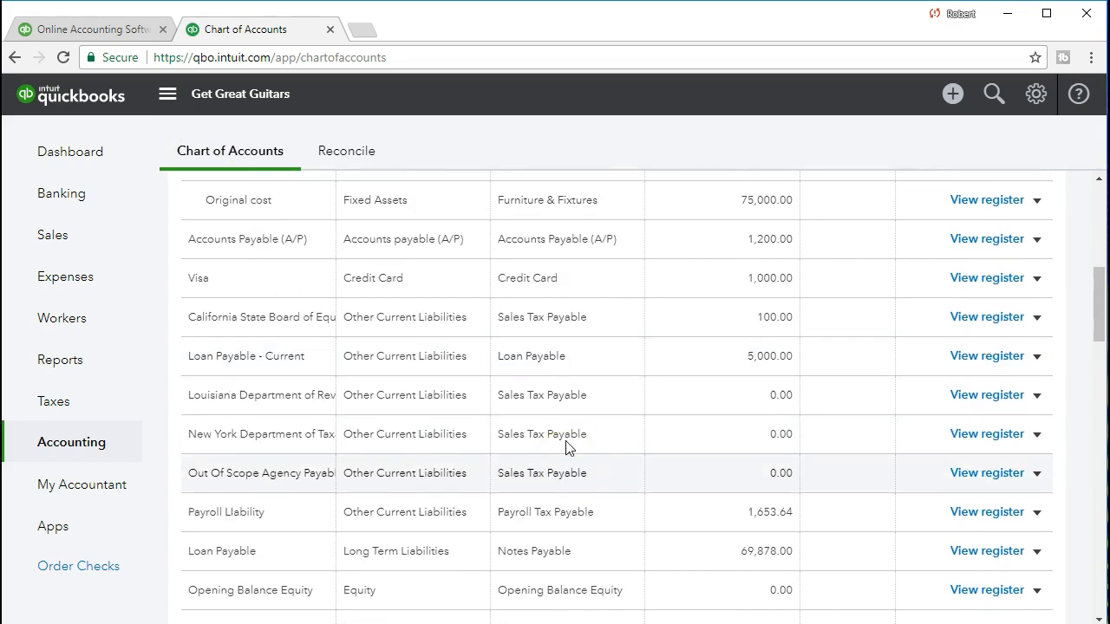
scroll(565, 448, "up", 1)
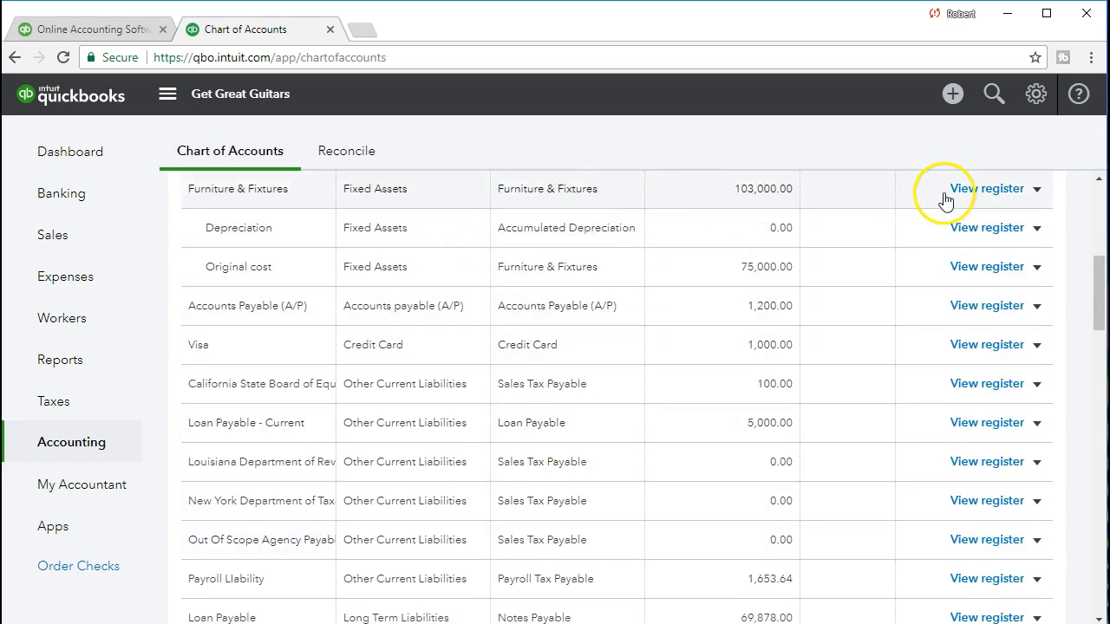
Step: Review the asset, liability and equity balances in the chart of accounts, especially the long-term Loan Payable account
scroll(869, 279, "up", 1)
scroll(872, 277, "up", 5)
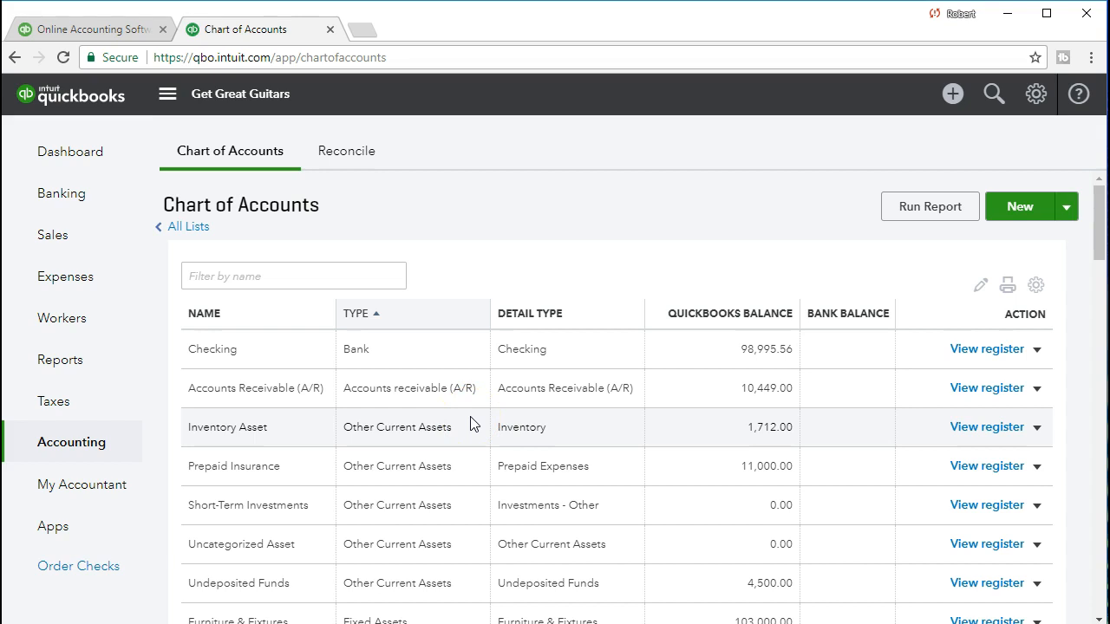
scroll(470, 423, "down", 3)
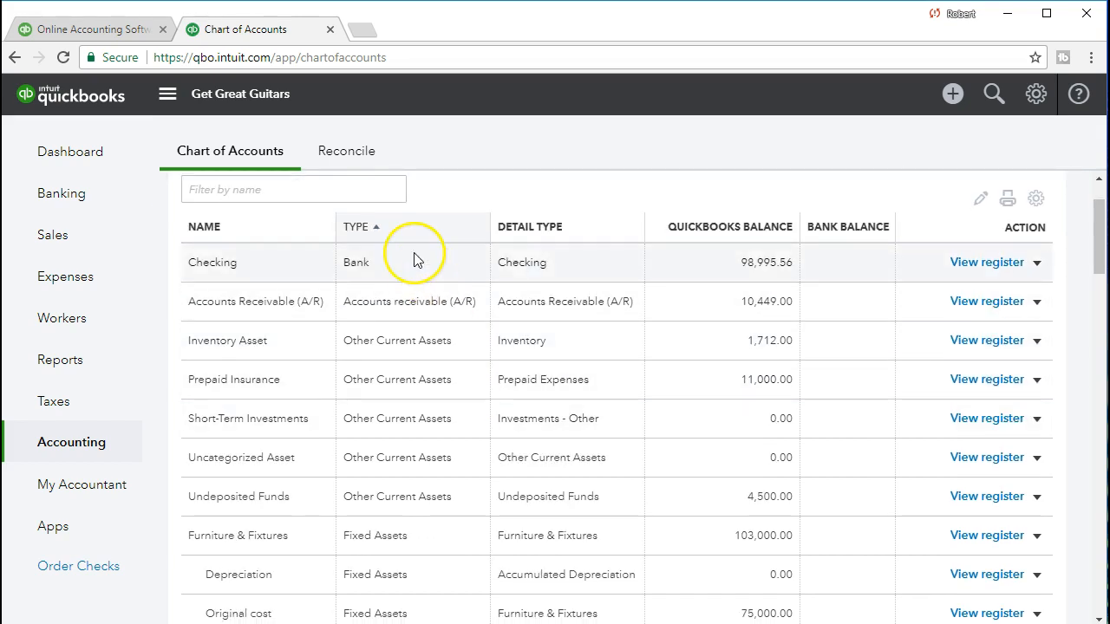
scroll(426, 376, "down", 5)
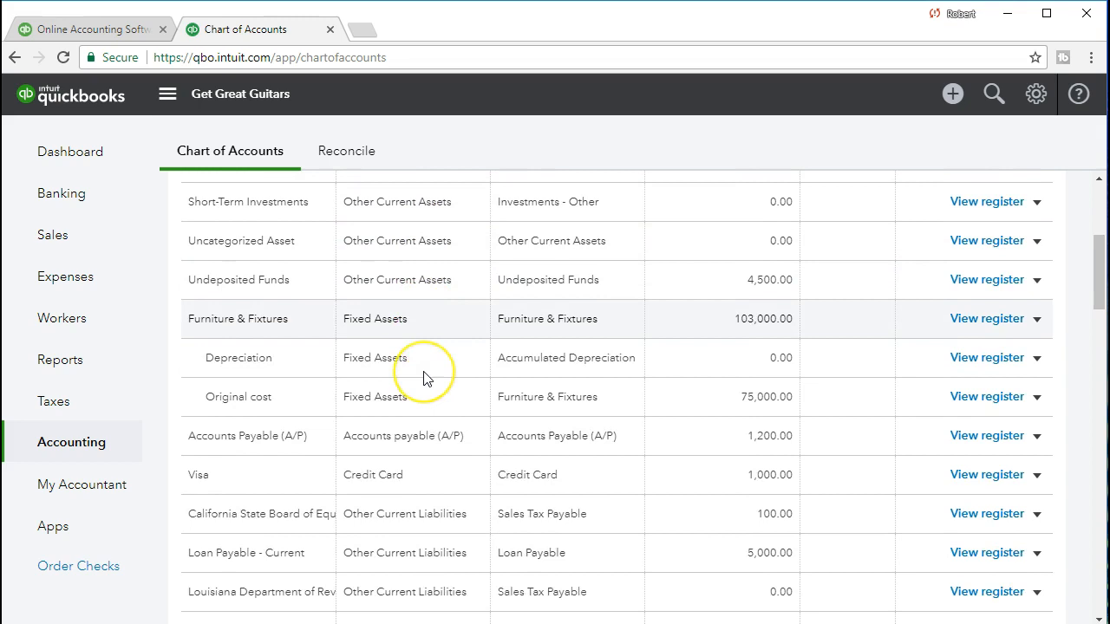
scroll(424, 376, "down", 2)
scroll(424, 376, "down", 2)
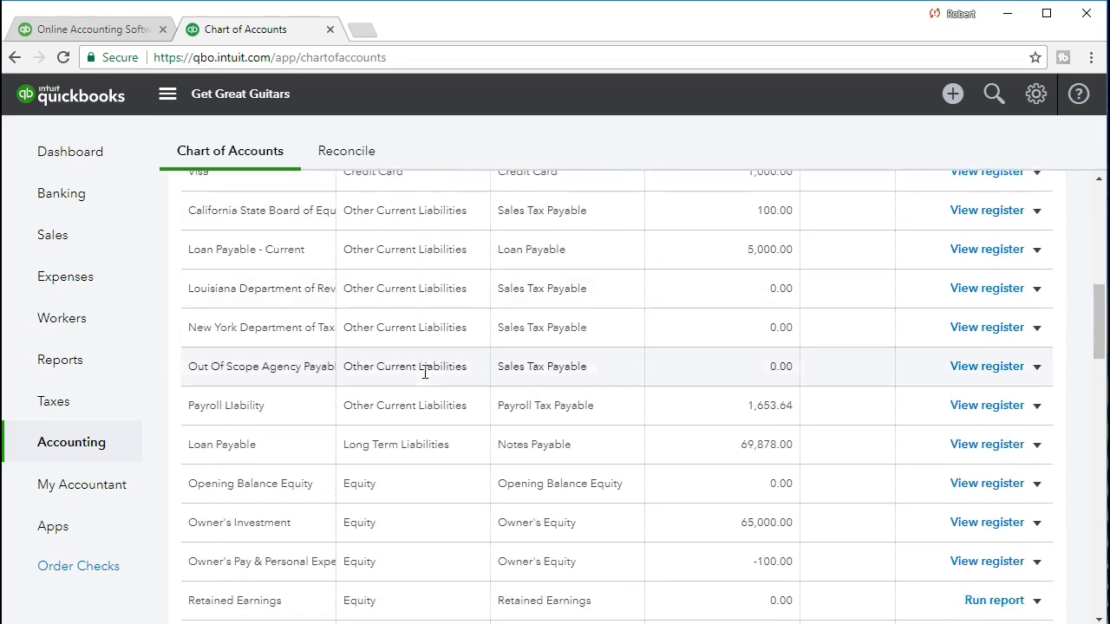
scroll(424, 372, "down", 2)
left_click(507, 364)
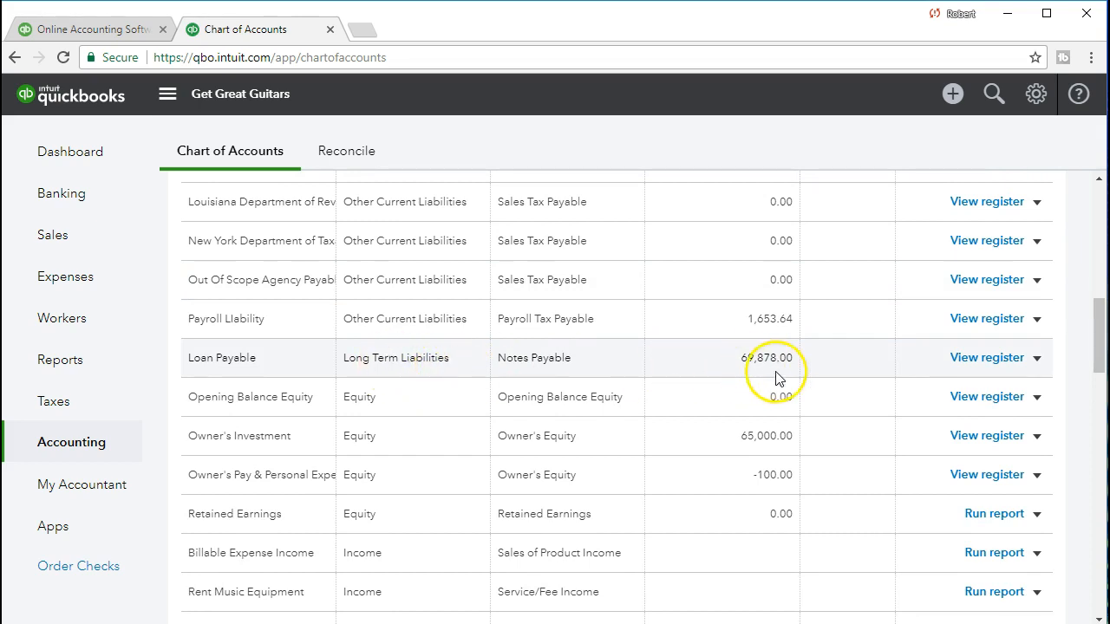
left_click(774, 440)
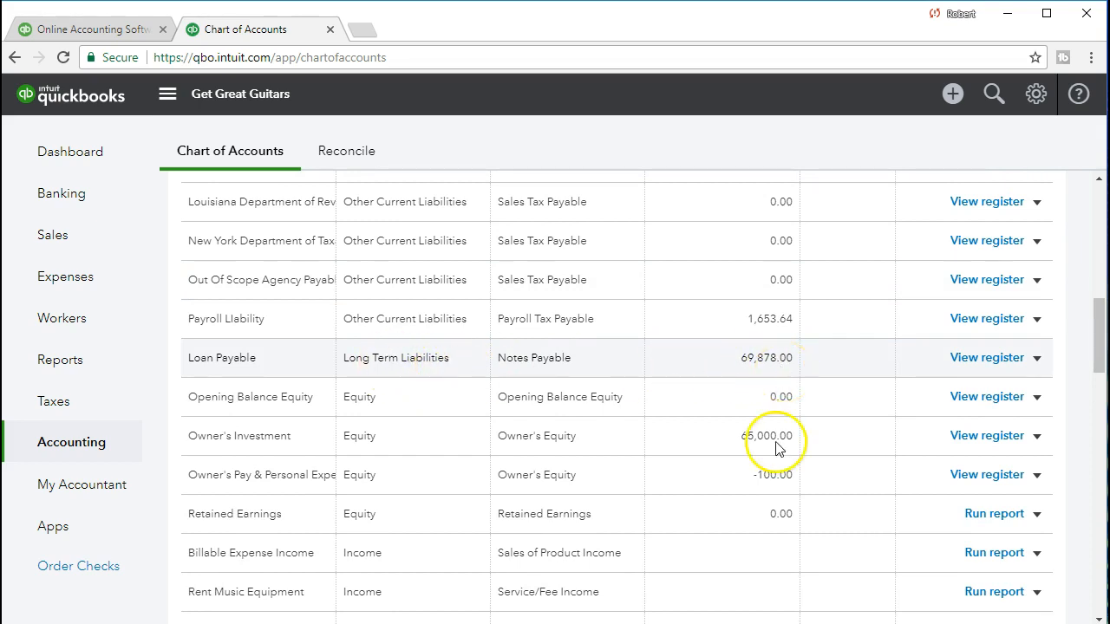
Step: Switch to the Loans.xlsx workbook in Excel, check the principal remaining after payment 2, and return to QuickBooks
key("alt+Tab")
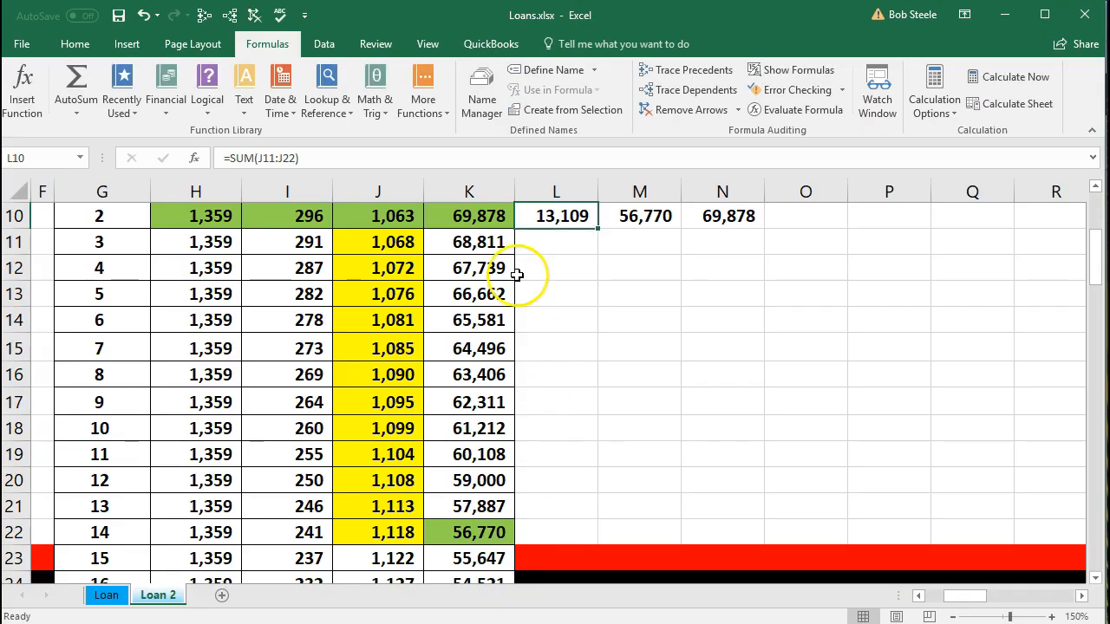
scroll(493, 262, "up", 1)
left_click(476, 297)
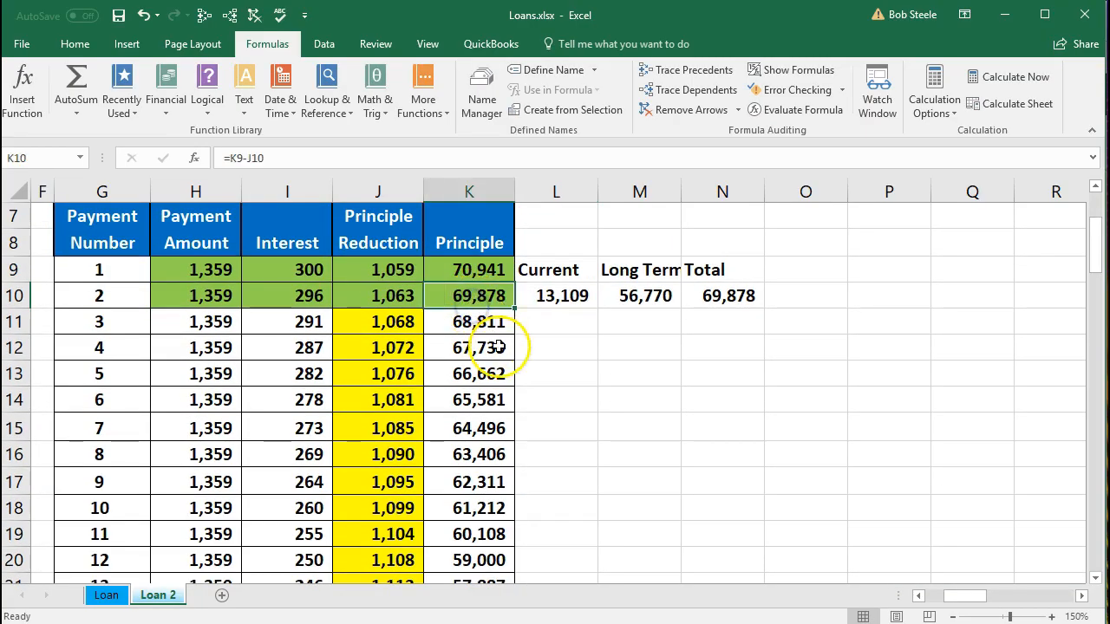
left_click(1004, 15)
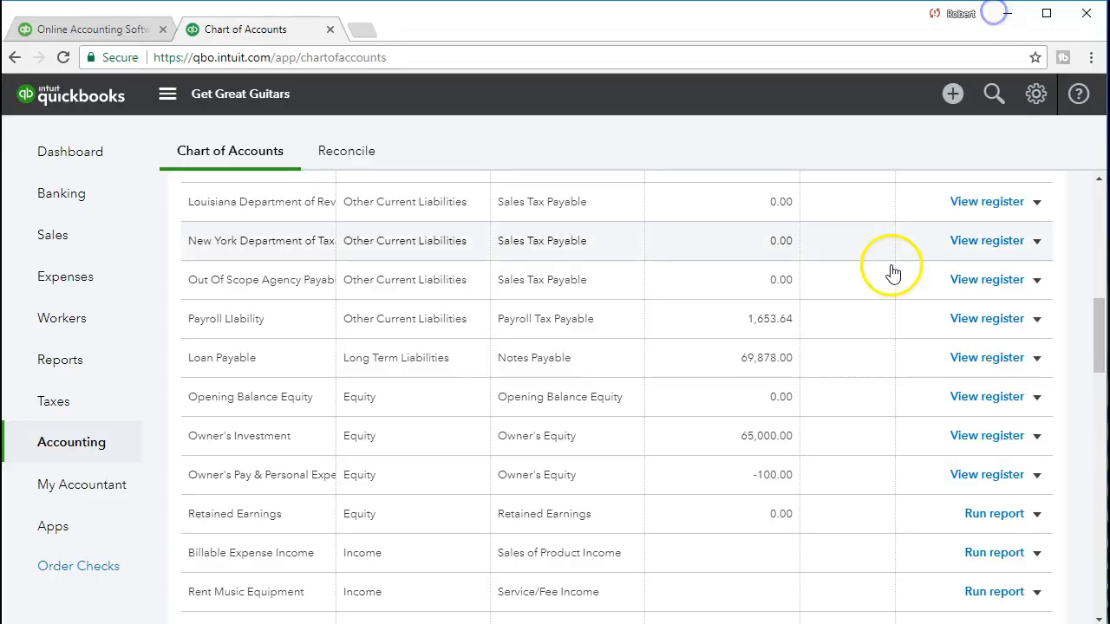
Step: Open the register of the long-term Loan Payable account and start a journal entry dated 02/28/2021
left_click(971, 359)
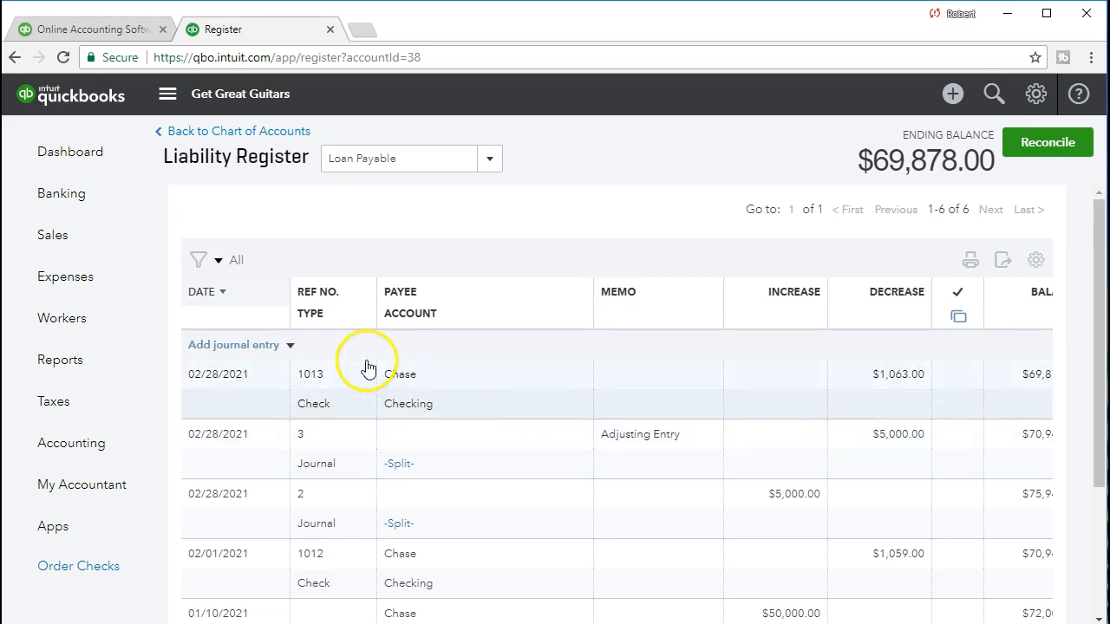
left_click(292, 347)
left_click(265, 405)
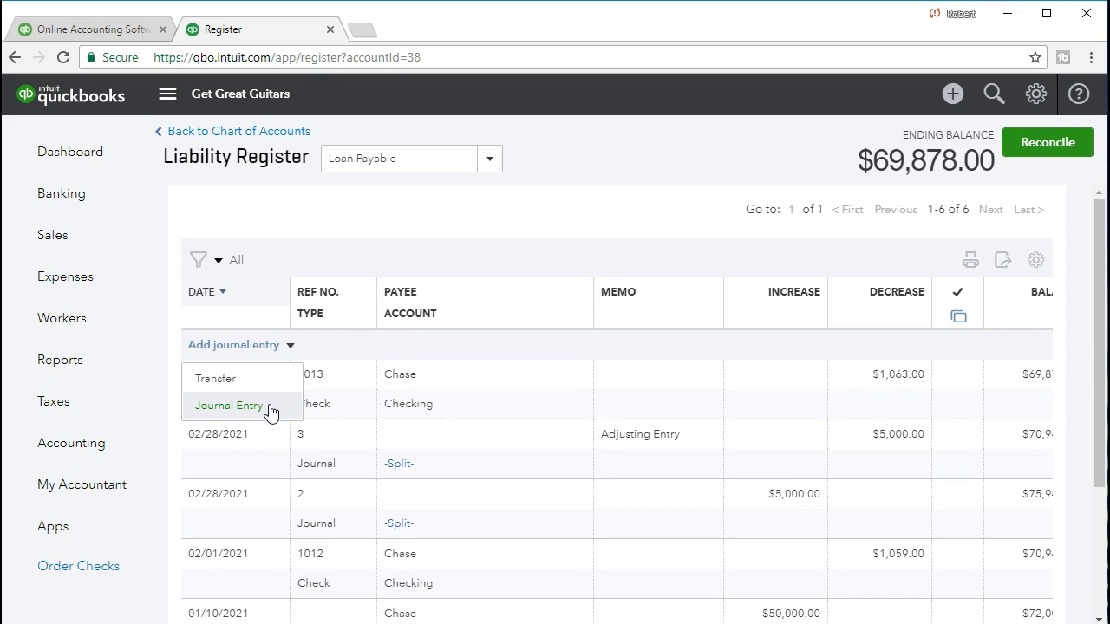
left_click(265, 406)
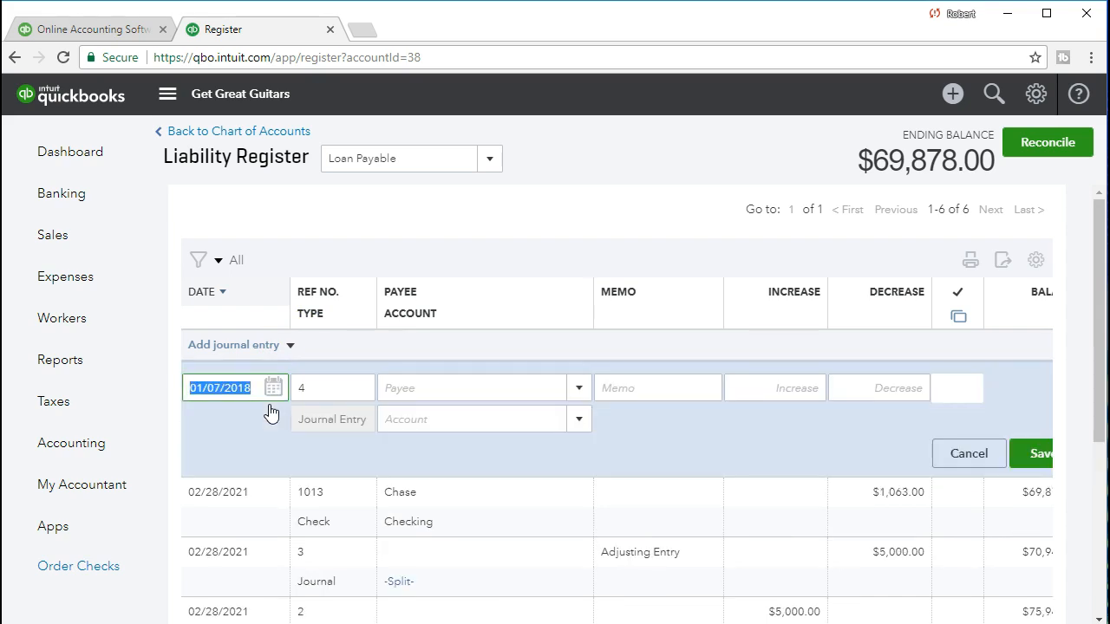
left_click(238, 453)
type("022821")
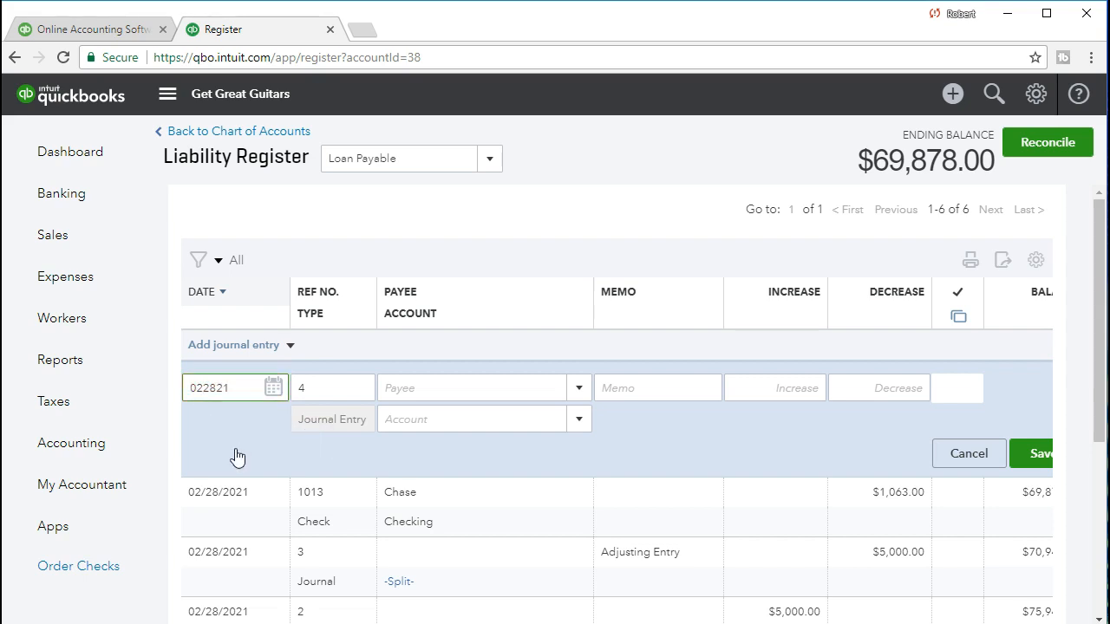
key("Tab")
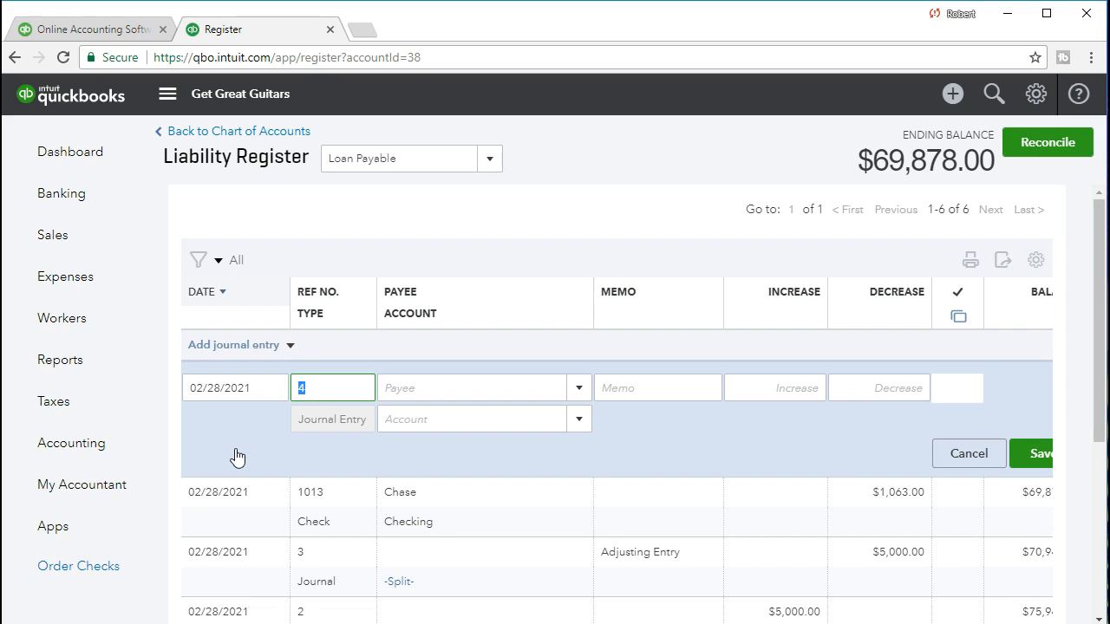
key("Tab")
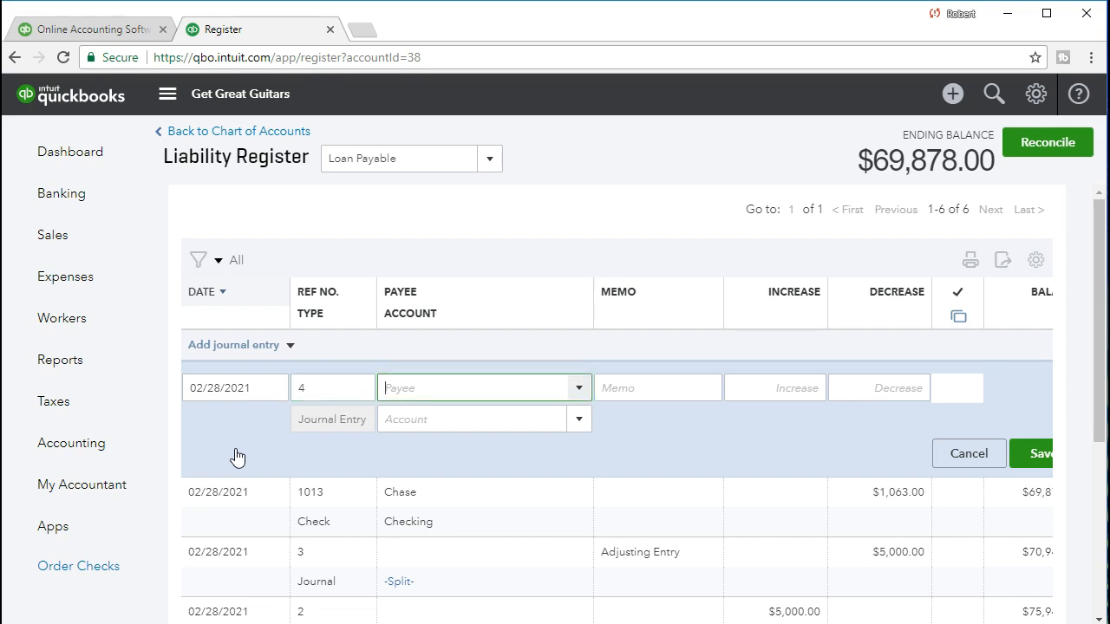
Step: Enter "Adjusting Entry" as the memo of the new journal entry
key("Tab")
type("Adj")
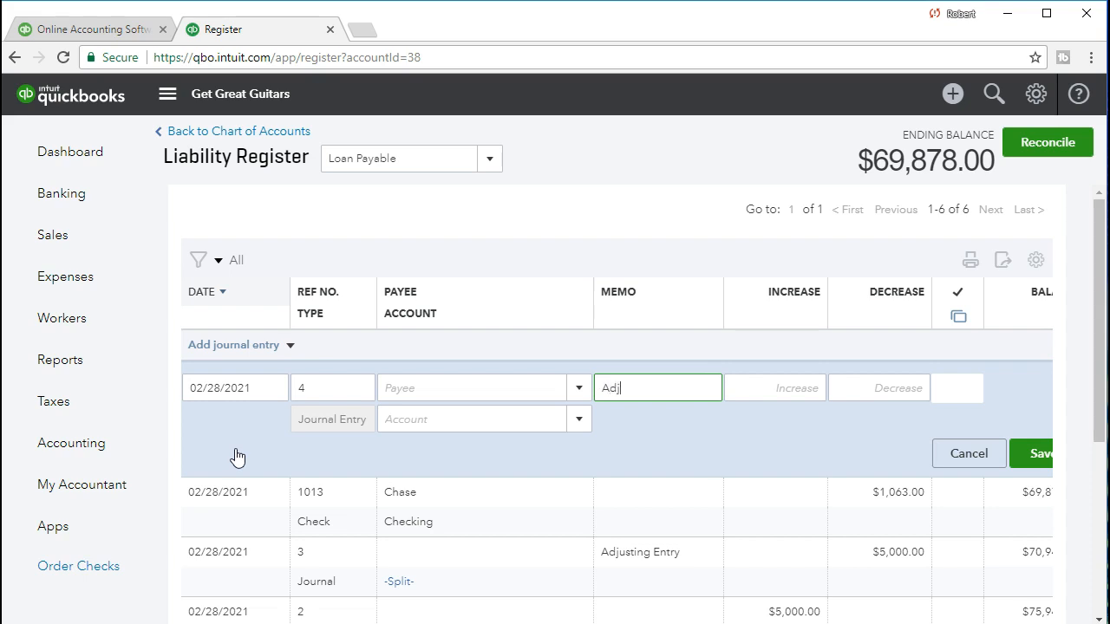
type("usting ENtry")
key("BackSpace")
key("BackSpace")
key("BackSpace")
key("BackSpace")
type("ntry")
key("Tab")
key("Tab")
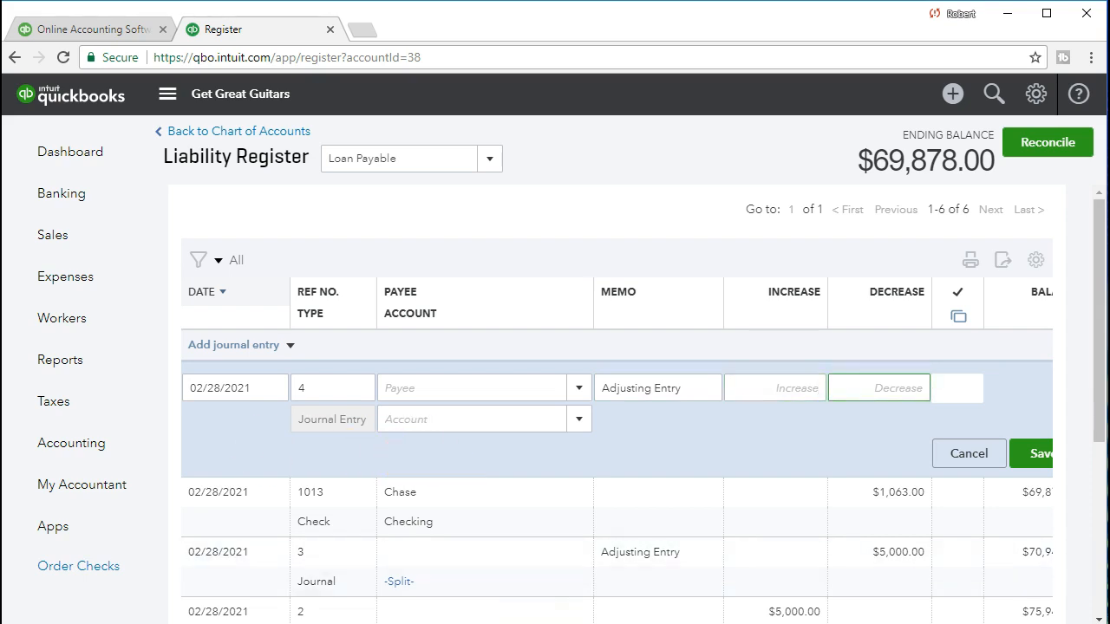
Step: Look up the current loan portion in the Excel workbook and enter 13,109 as the journal entry's decrease in QuickBooks
key("alt+Tab")
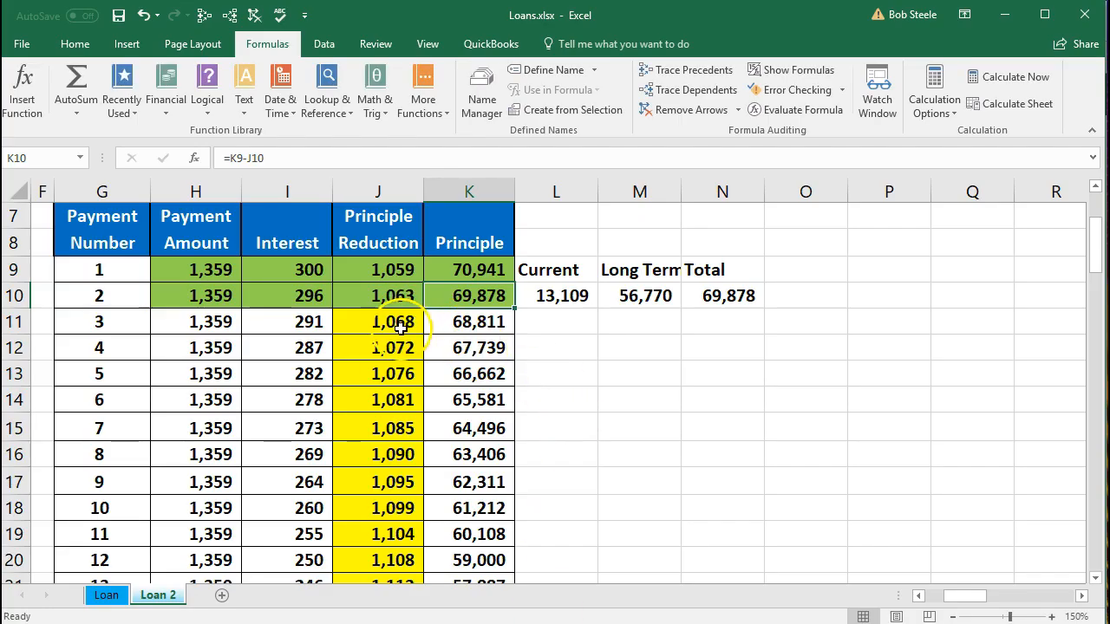
double_click(553, 297)
key("Return")
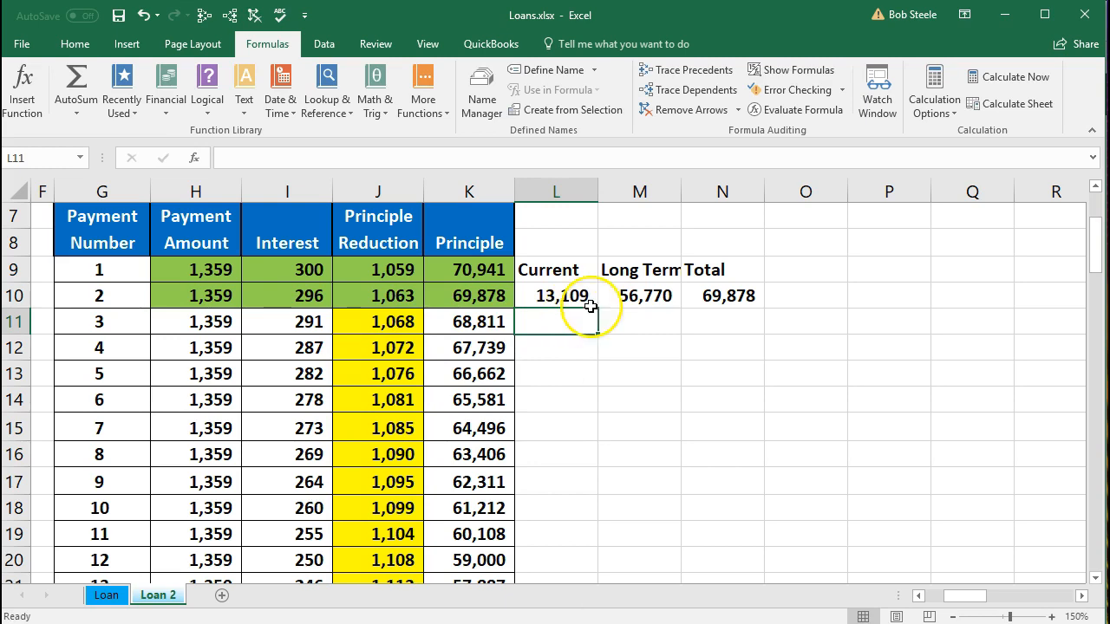
left_click(1006, 16)
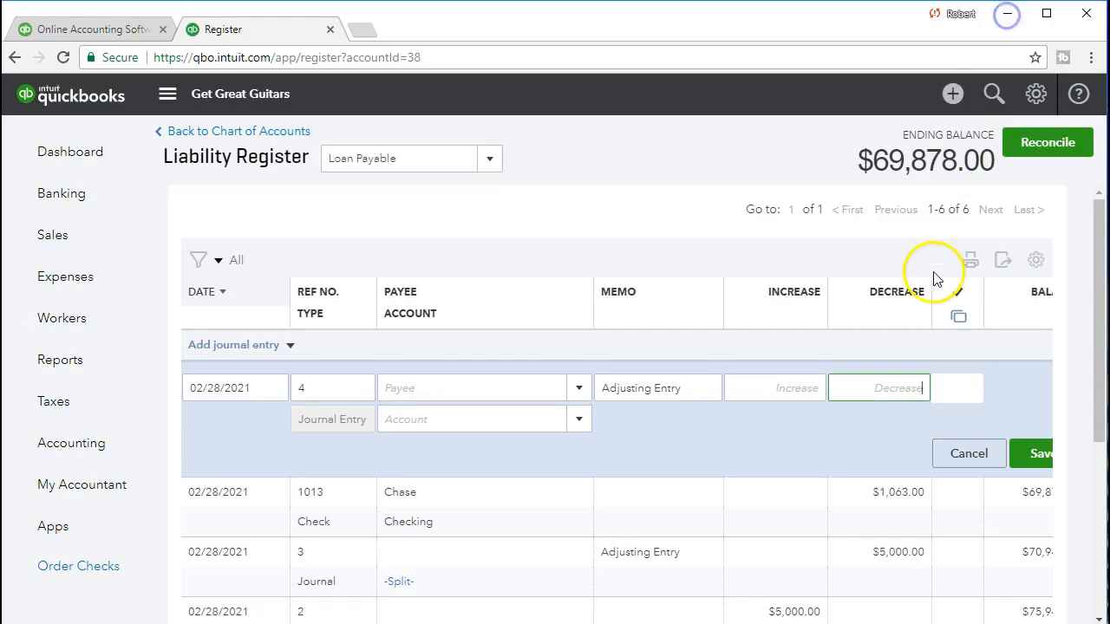
type("13,109")
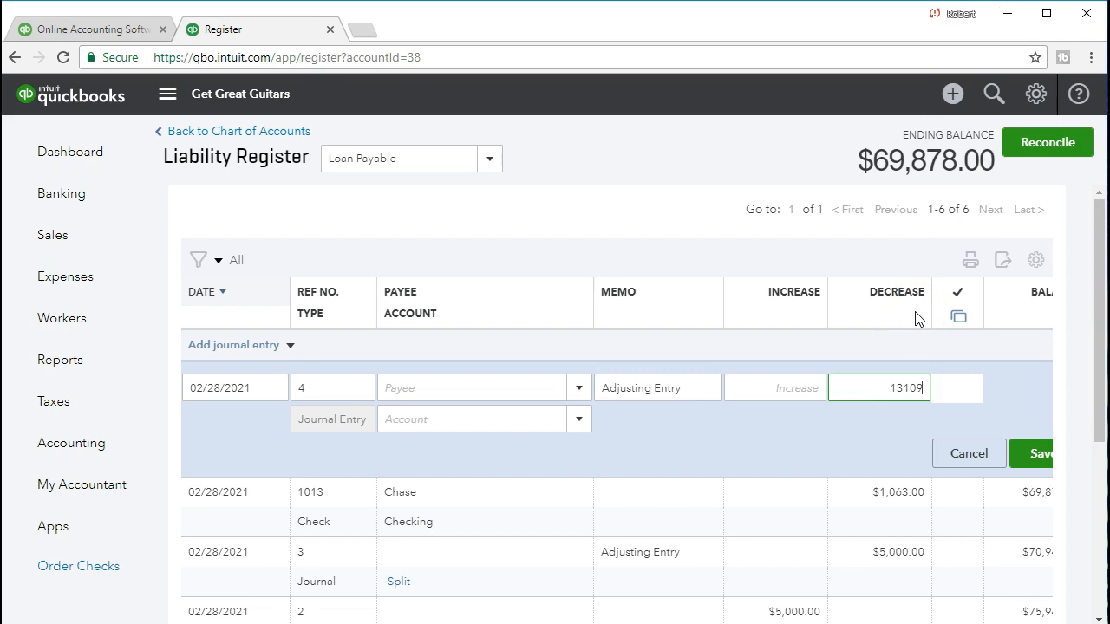
key("Tab")
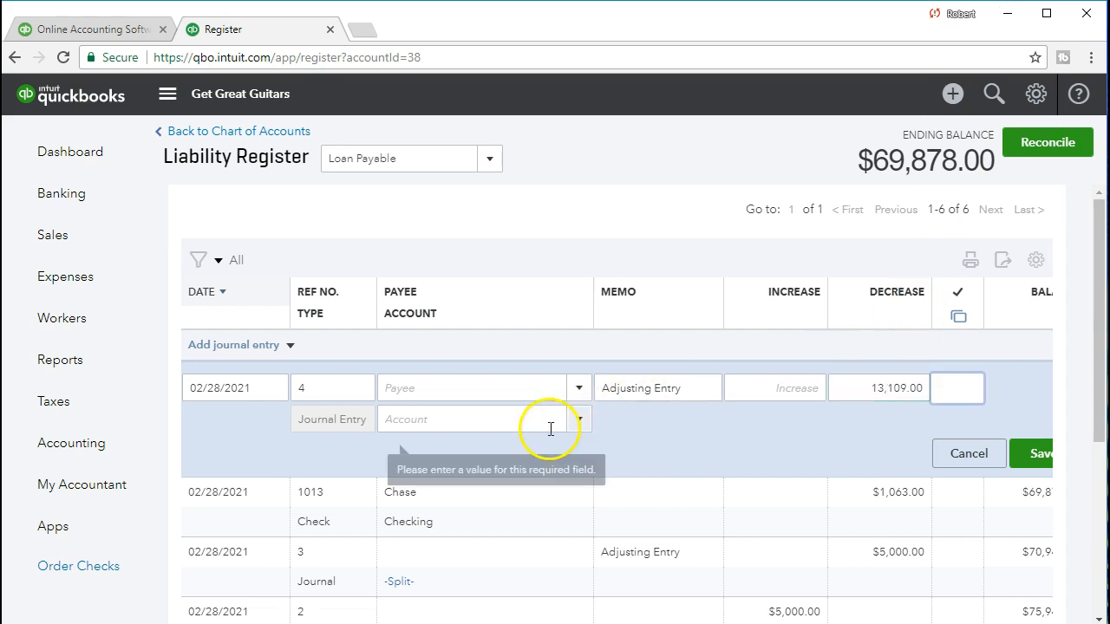
Step: Set the offsetting account to Loan Payable - Current and save the journal entry
left_click(505, 426)
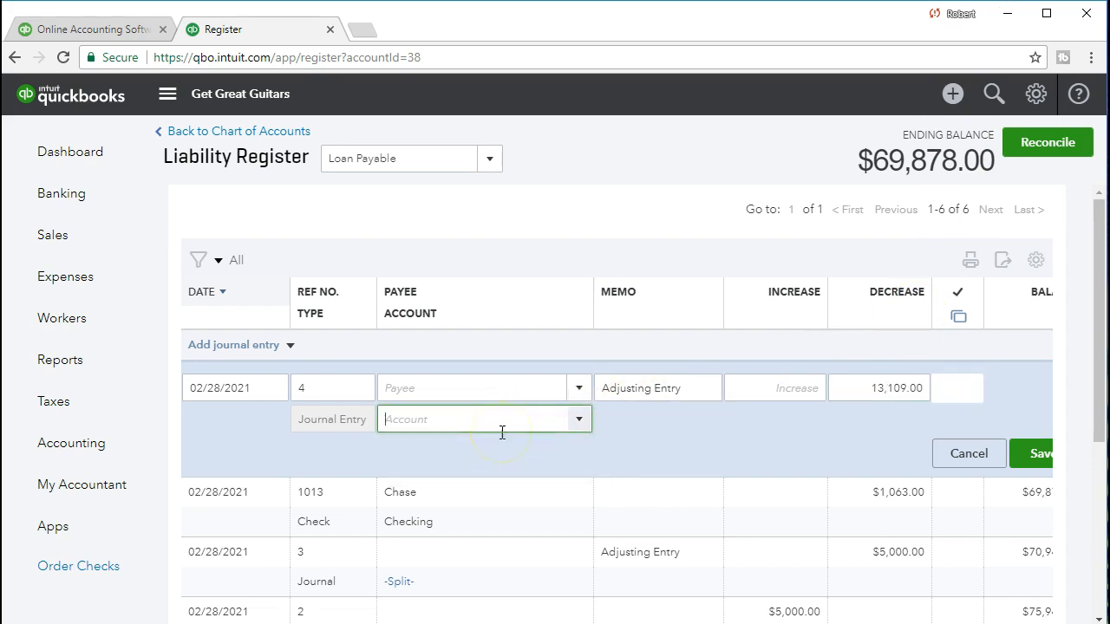
left_click(578, 420)
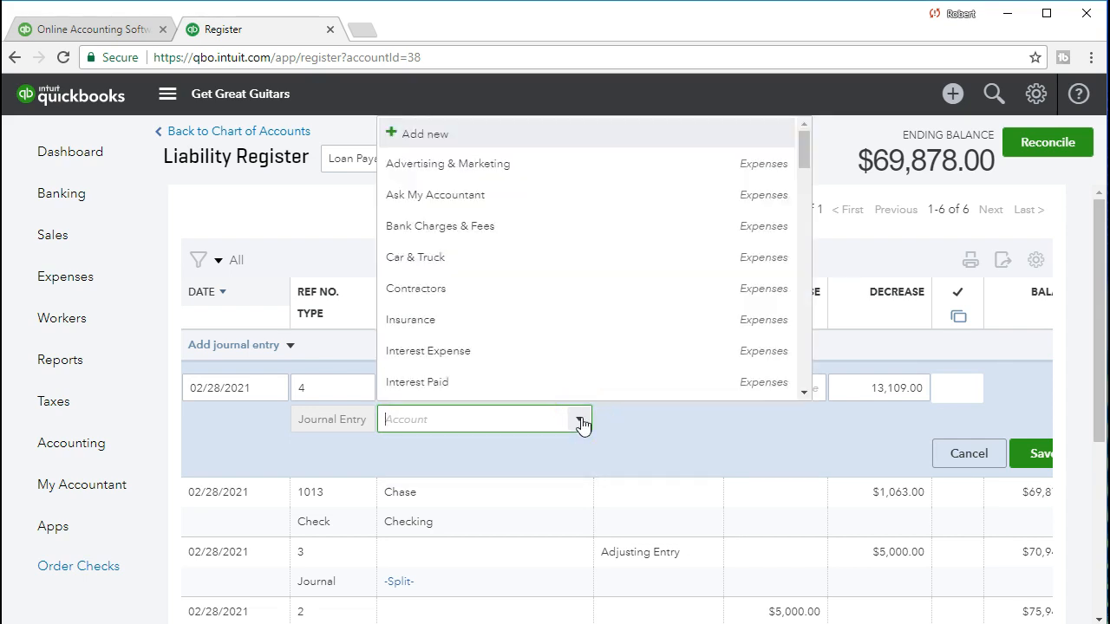
type("Loan Payable - Current")
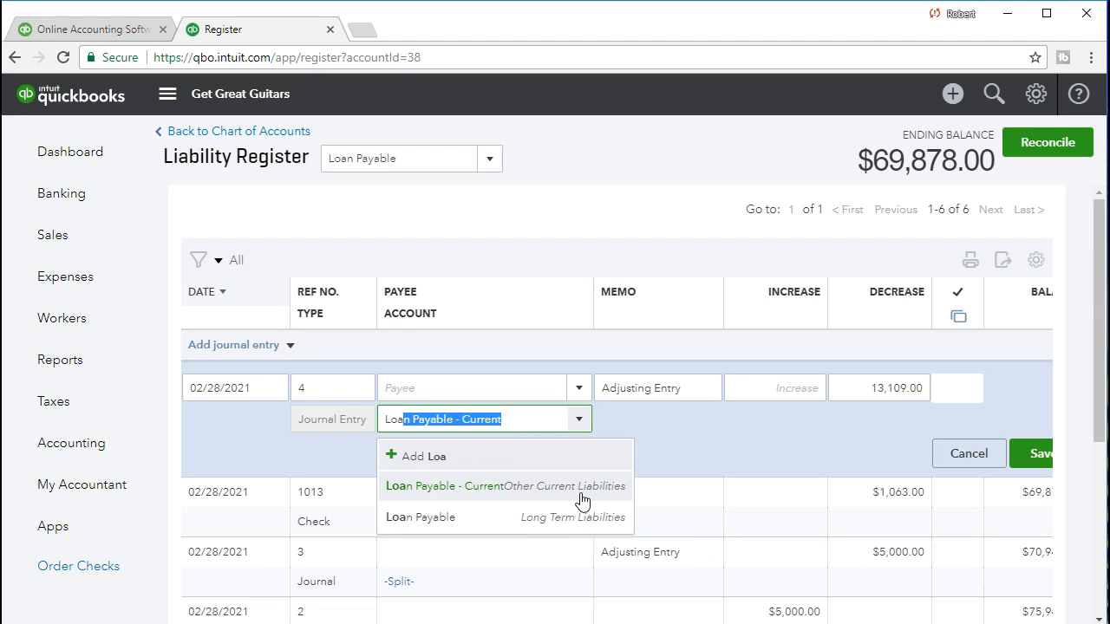
left_click(581, 501)
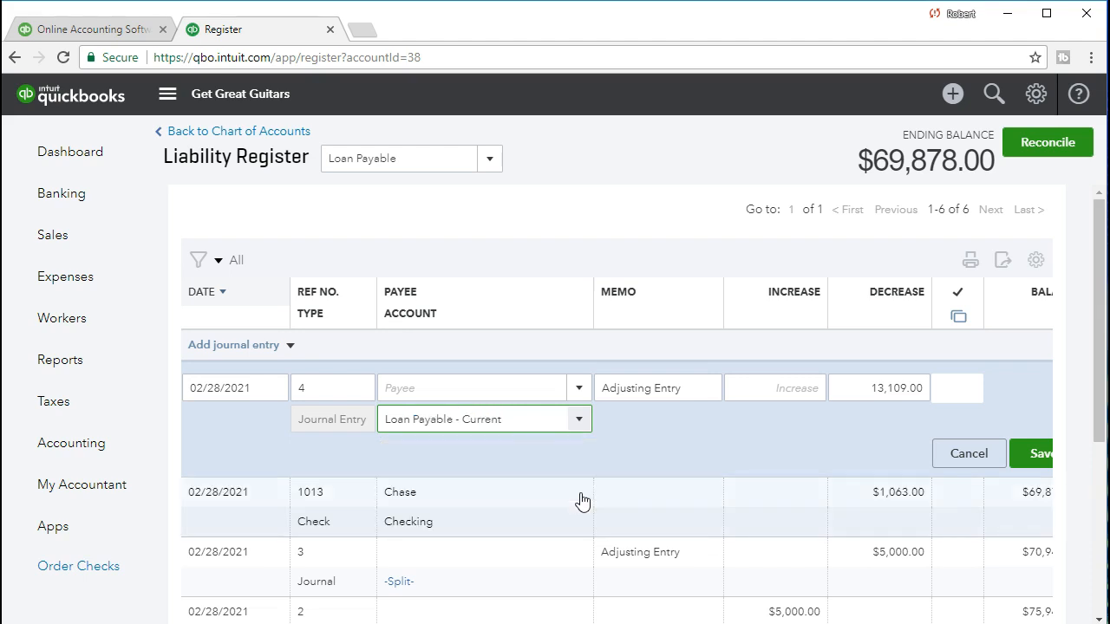
left_click(1042, 453)
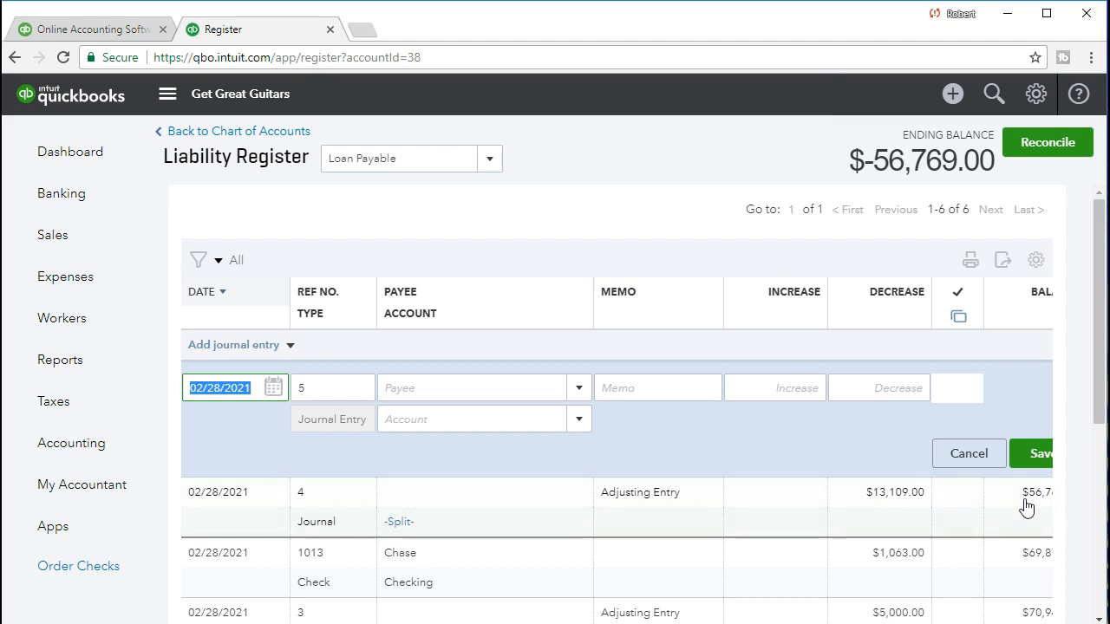
Step: Compare the Loan Payable register balance with the long-term portion and the principal after payment 14 in the Excel workbook
scroll(915, 567, "down", 4)
scroll(916, 560, "right", 1)
scroll(965, 508, "up", 5)
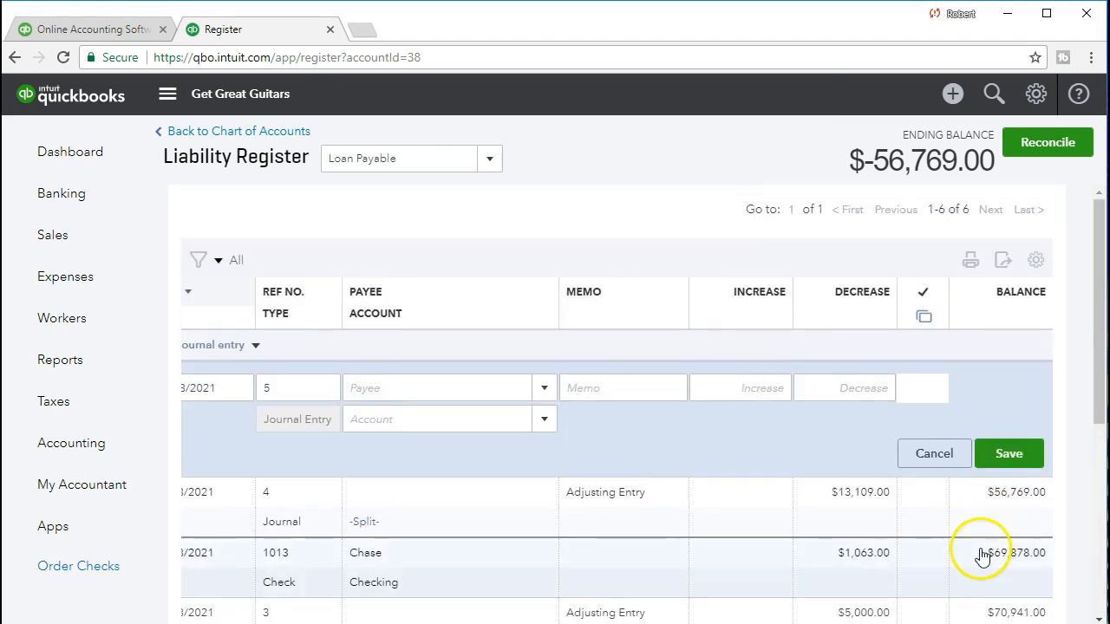
key("alt+Tab")
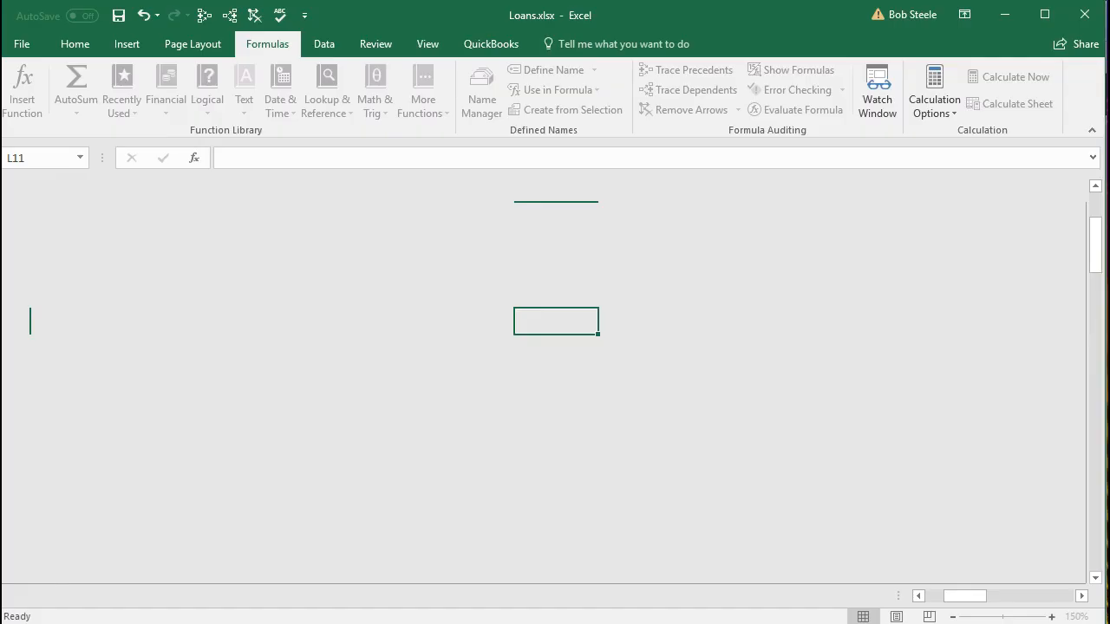
left_click(631, 296)
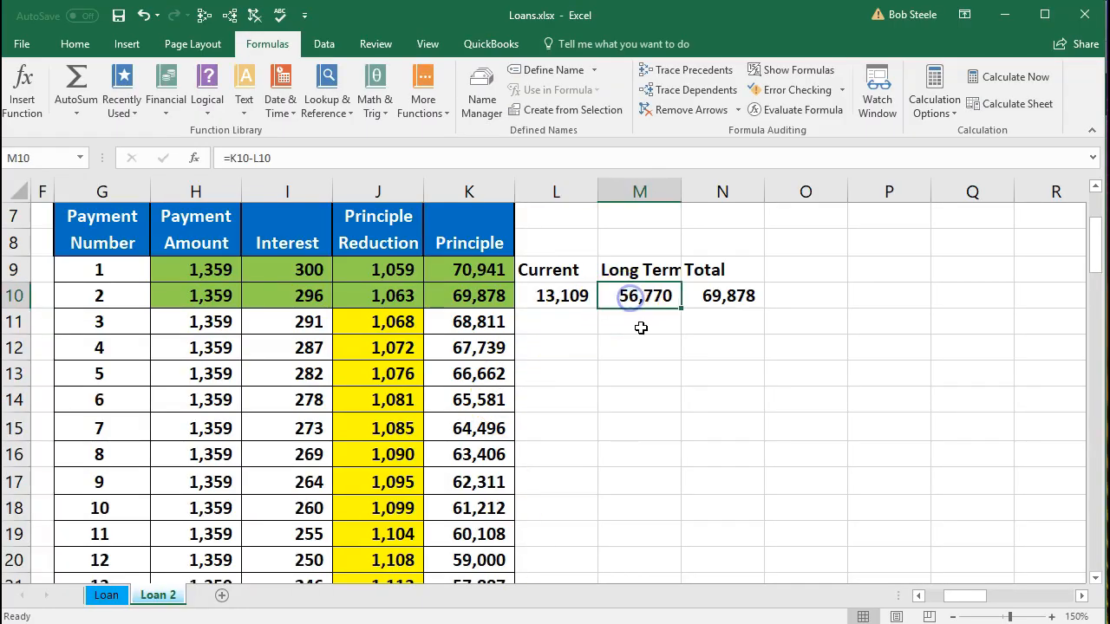
scroll(616, 373, "down", 1)
left_click(487, 535)
scroll(597, 454, "up", 1)
left_click(1004, 14)
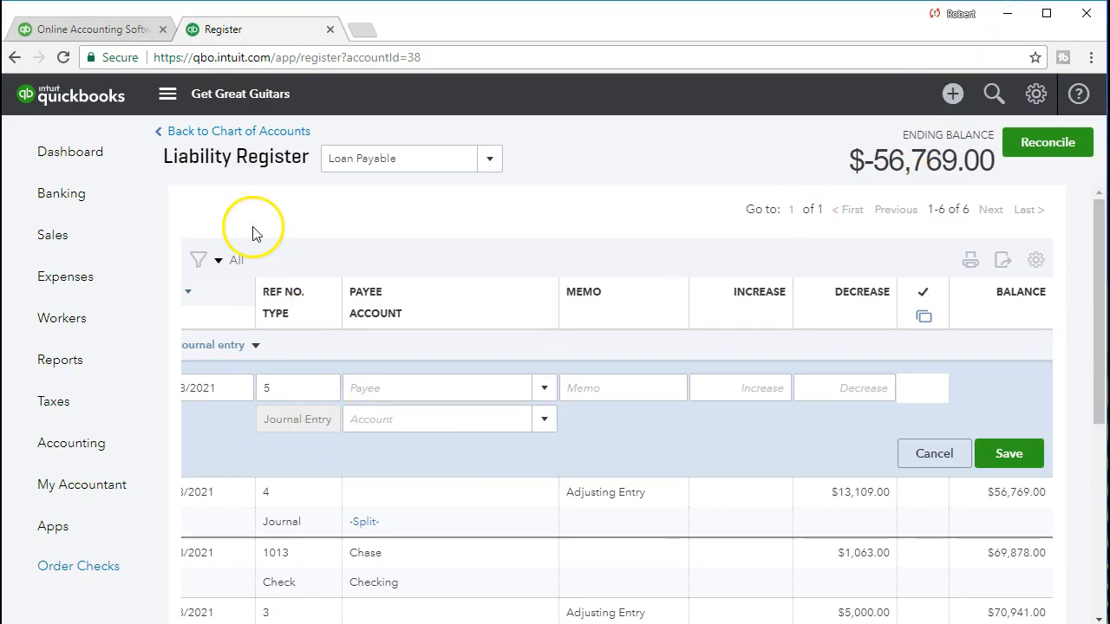
Step: Go back to the chart of accounts and open the Loan Payable - Current register to examine its entries and balances
left_click(242, 132)
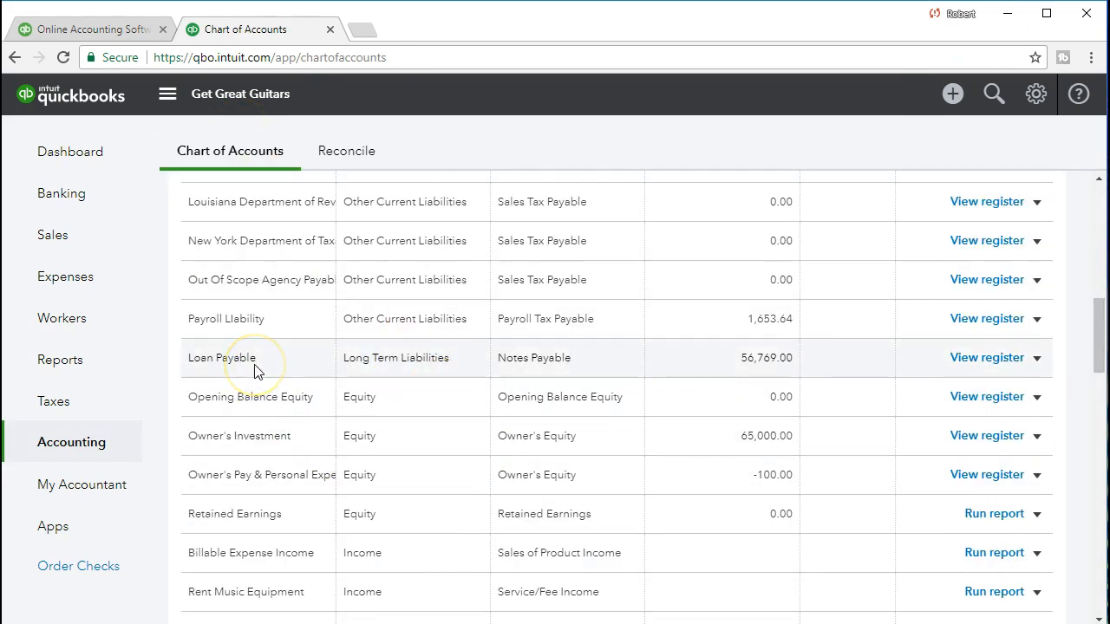
scroll(254, 371, "up", 1)
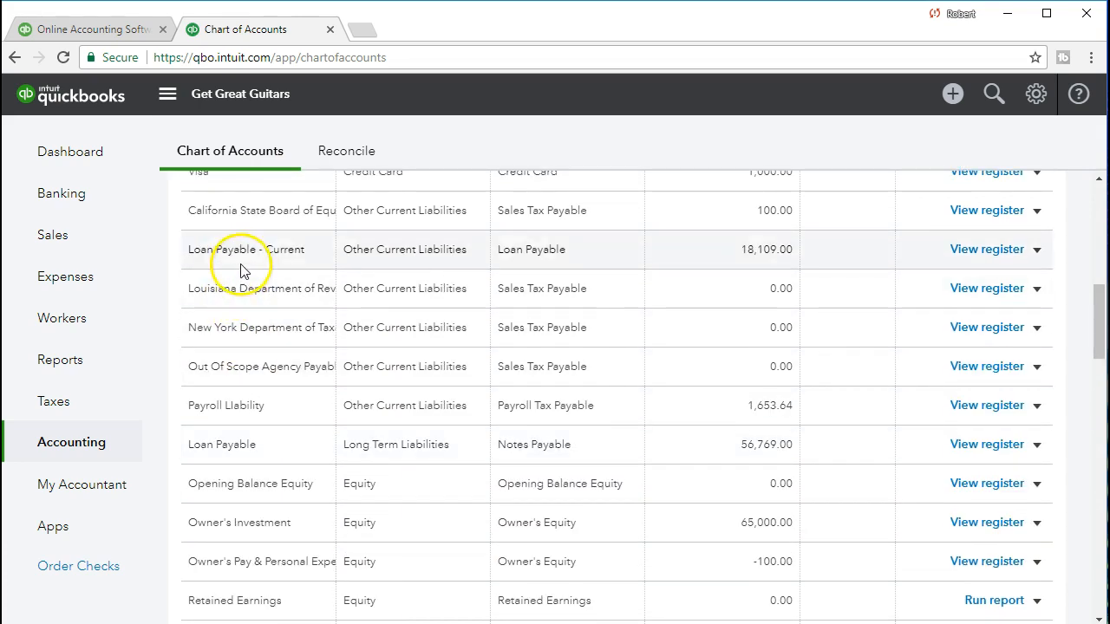
left_click(974, 256)
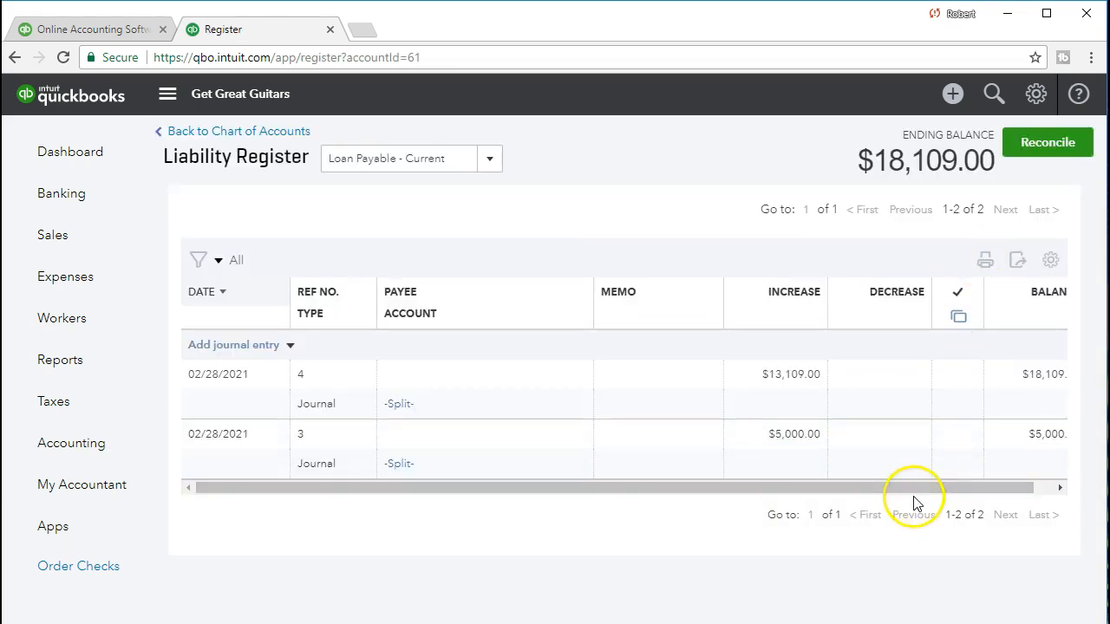
left_click_drag(930, 487, 950, 487)
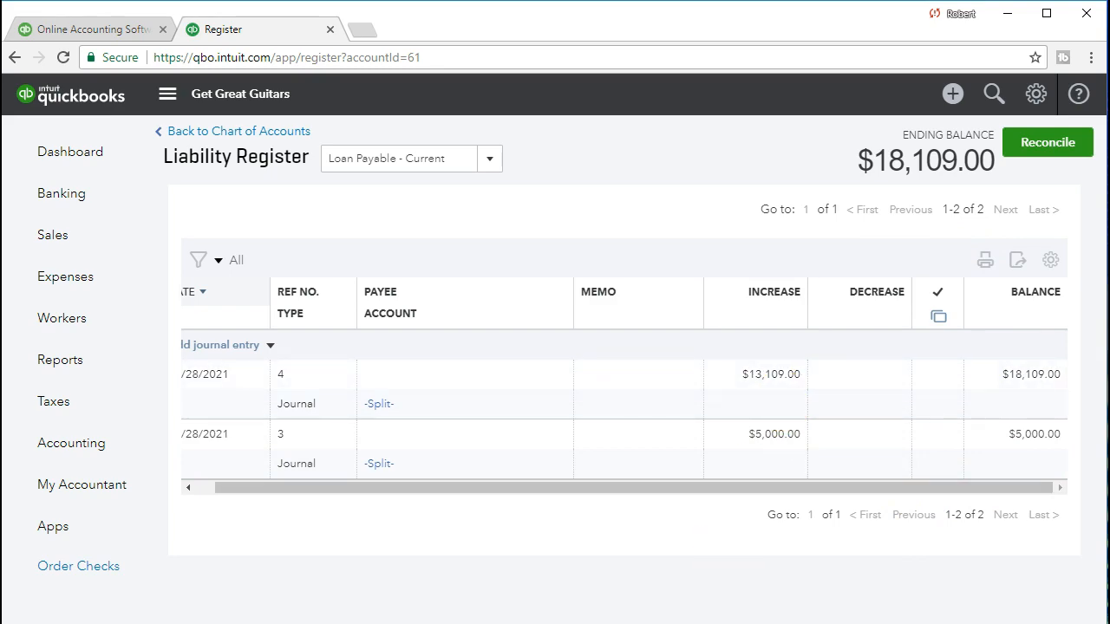
Step: Switch to the Loans workbook in Excel and unhide the short-term loan columns beside the amortization table on the Loan 2 sheet
key("alt+Tab")
left_click(564, 299)
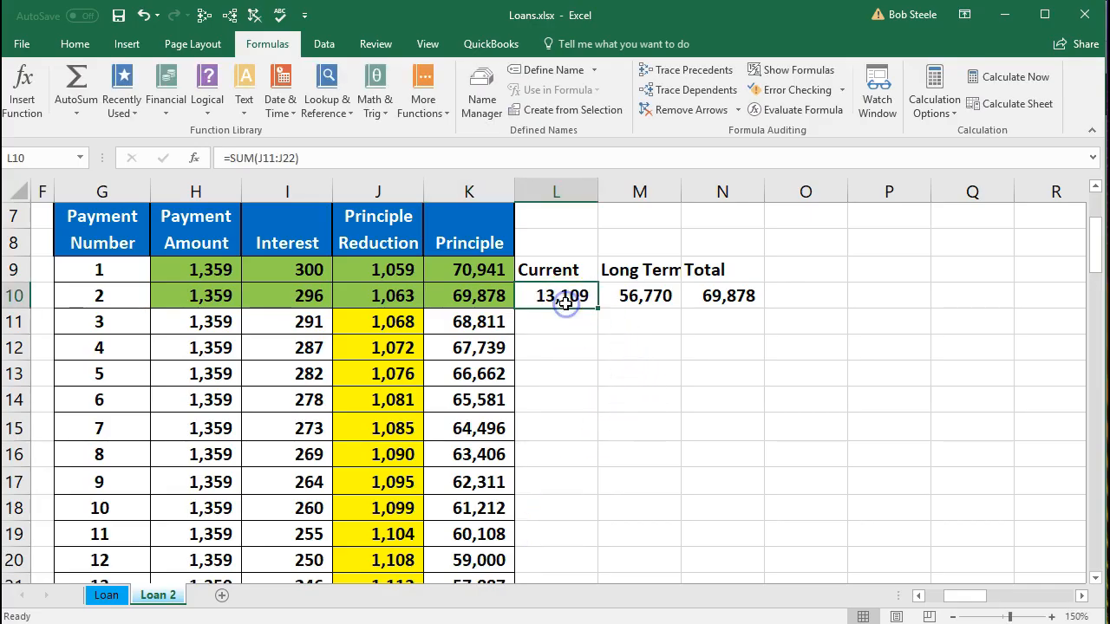
left_click_drag(287, 191, 10, 214)
right_click(161, 292)
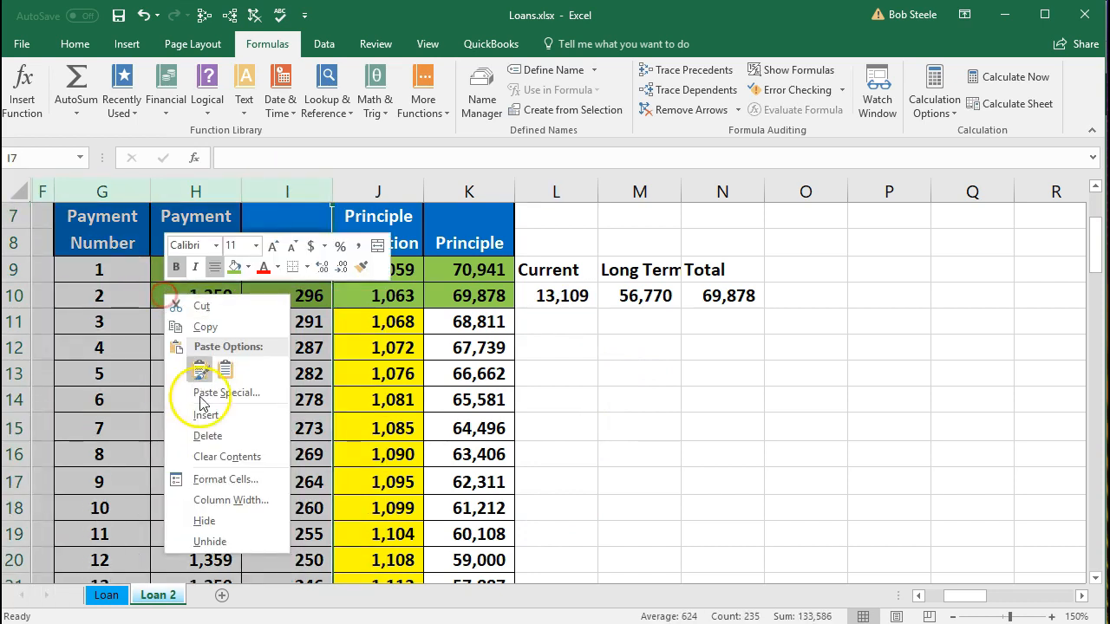
left_click(221, 539)
left_click(274, 491)
scroll(208, 345, "up", 2)
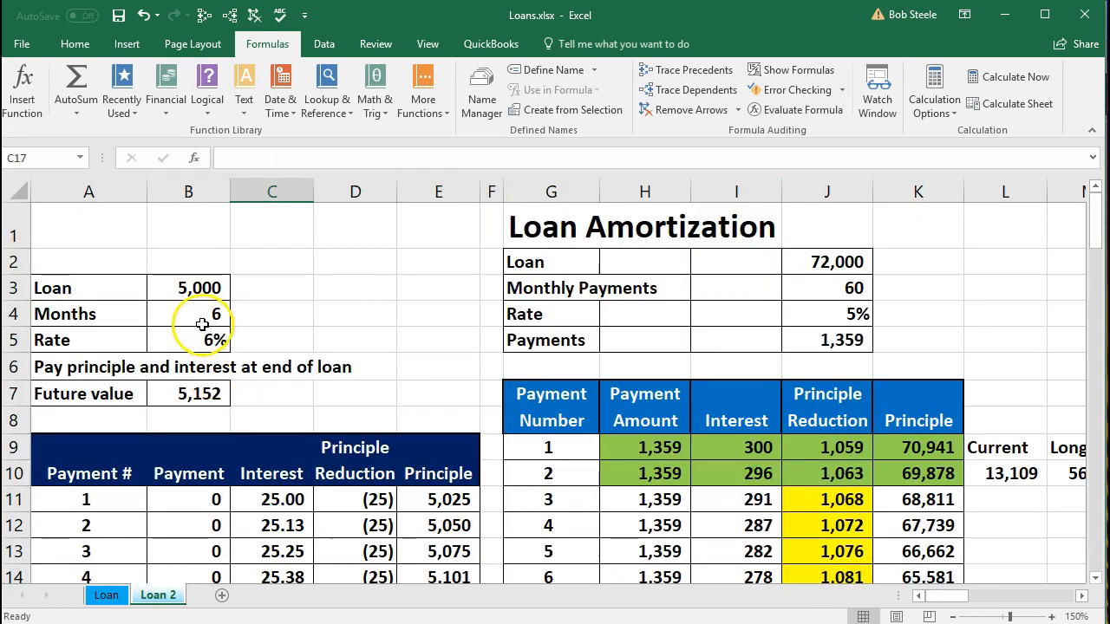
Step: Check the short-term loan amount and the amortized loan's current portion, and return to the QuickBooks register
left_click(191, 290)
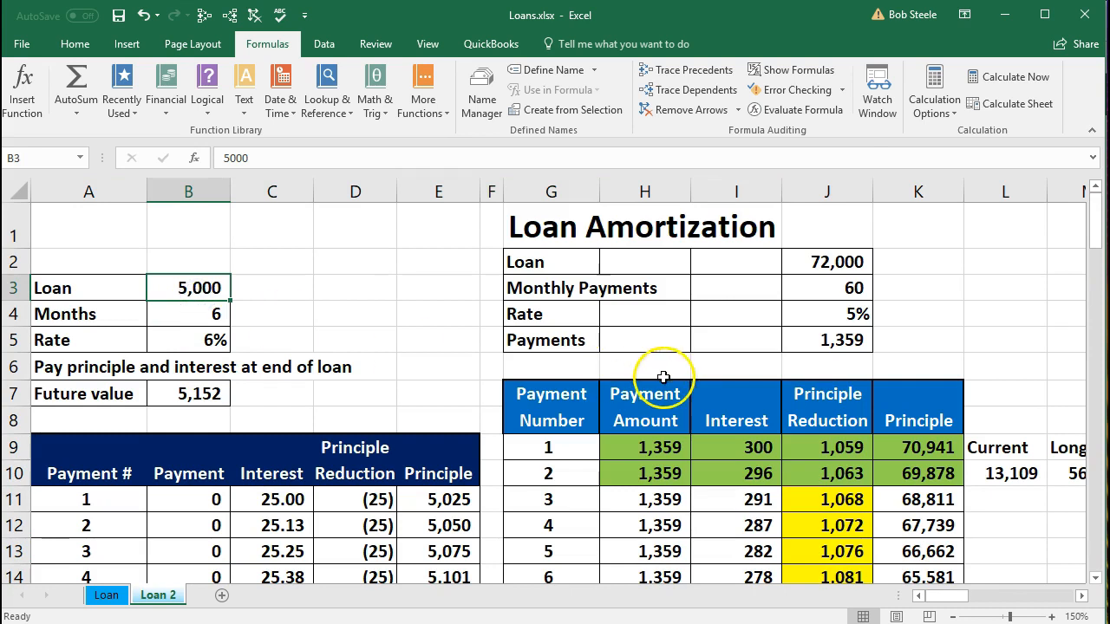
left_click(1016, 476)
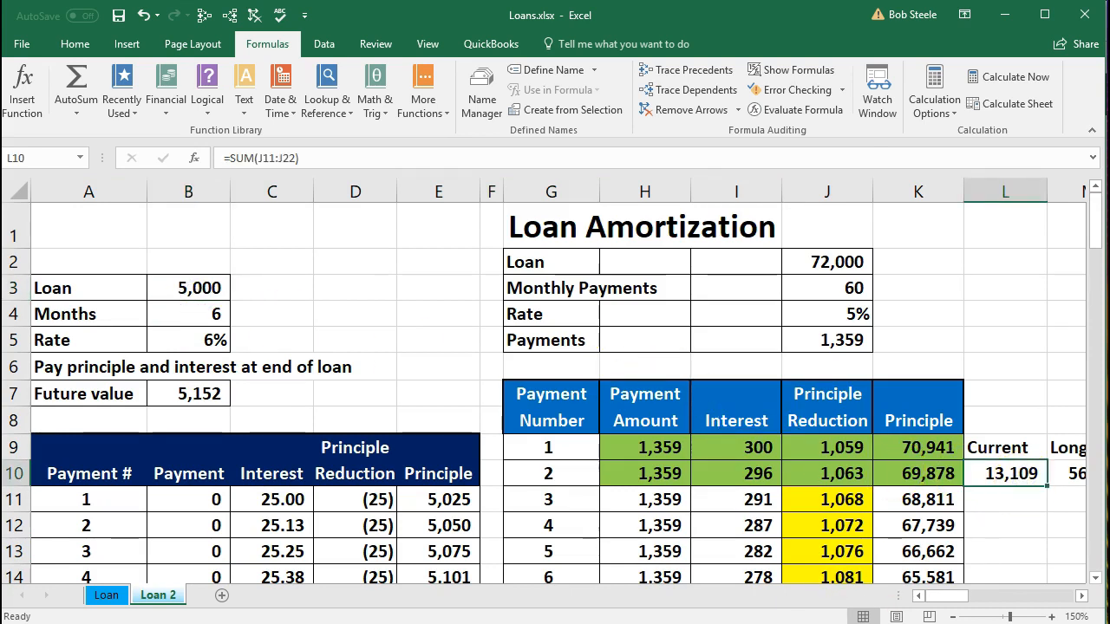
left_click(681, 622)
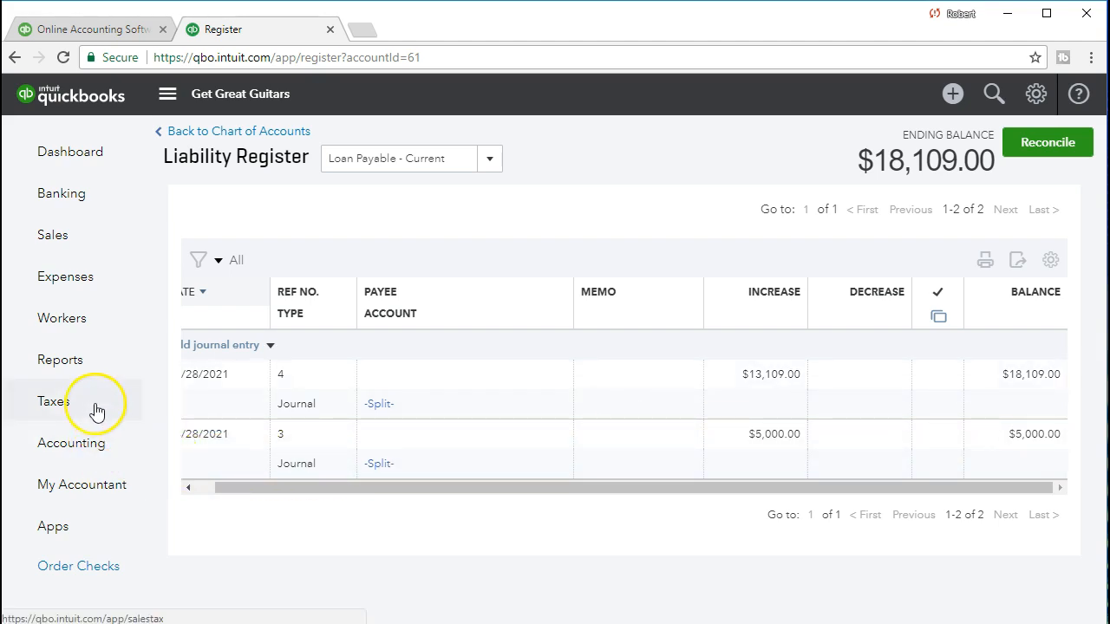
Step: Open the Balance Sheet report and run it for 01/01/2021 to 02/28/2021
left_click(81, 376)
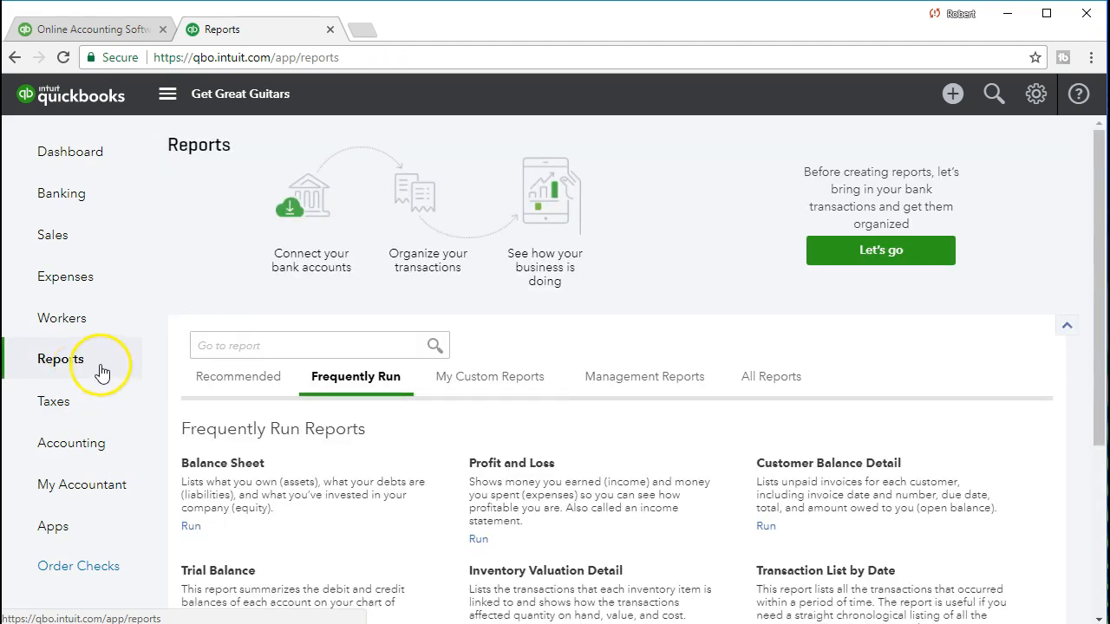
left_click(240, 465)
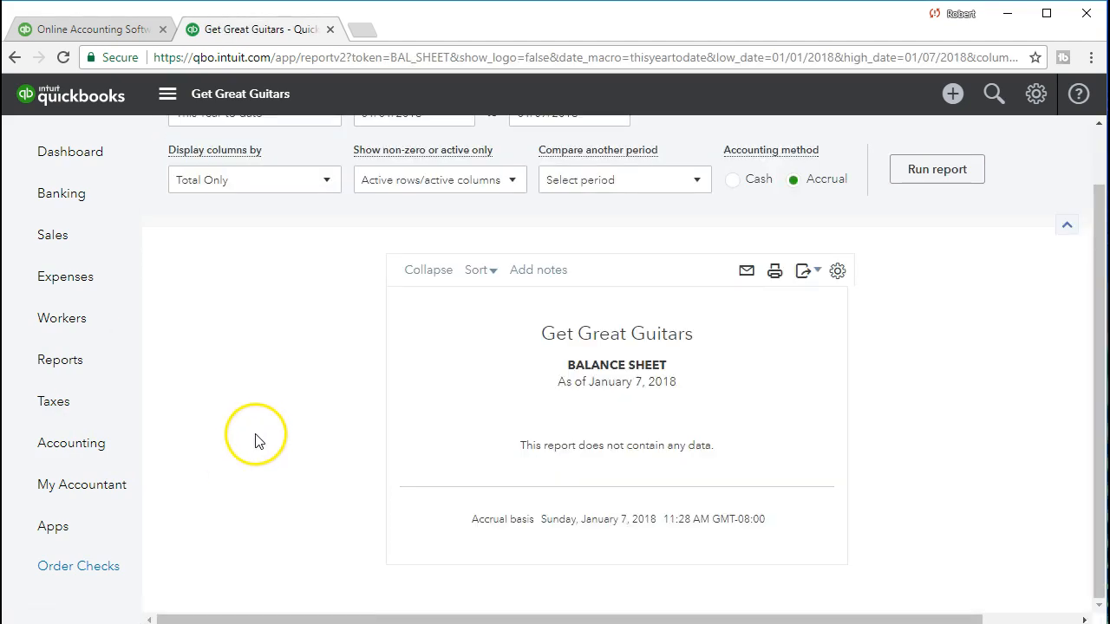
left_click(429, 178)
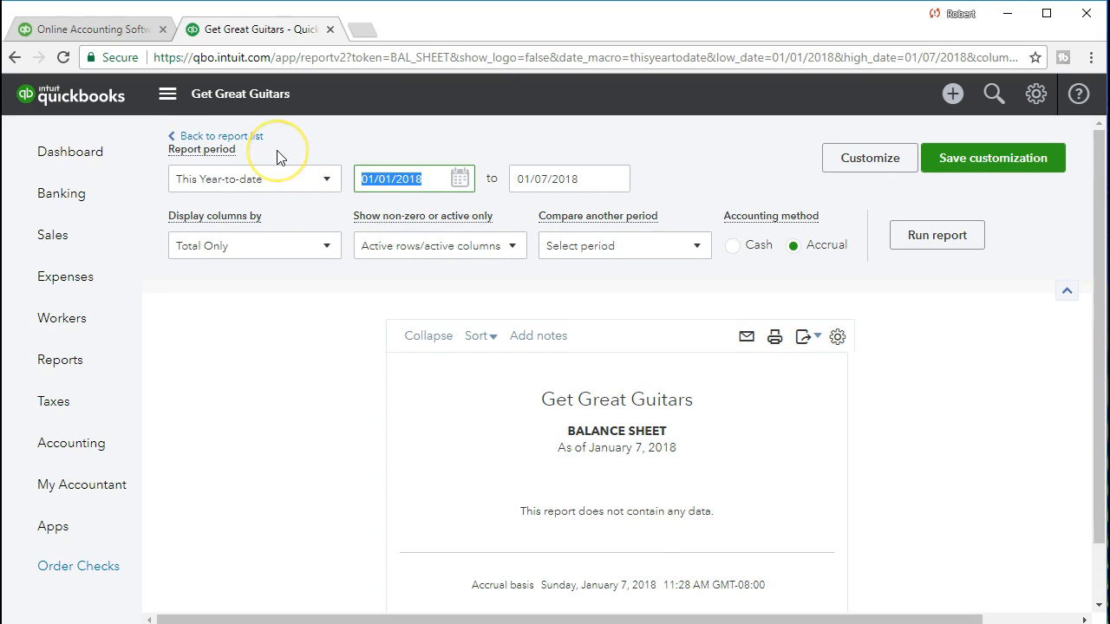
type("010121")
key("Tab")
type("022821")
key("Tab")
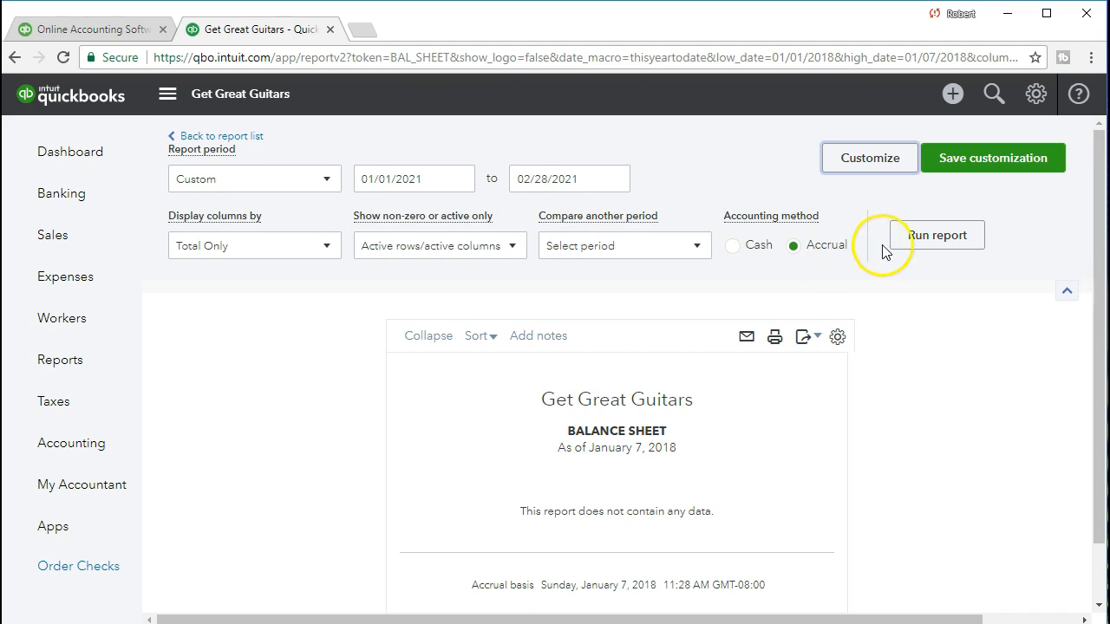
left_click(905, 235)
Step: Examine the loan liabilities on the balance sheet and compare them with both loans' amounts and the principal after payment 2 in Excel
scroll(711, 414, "down", 5)
scroll(711, 414, "down", 4)
scroll(711, 414, "down", 1)
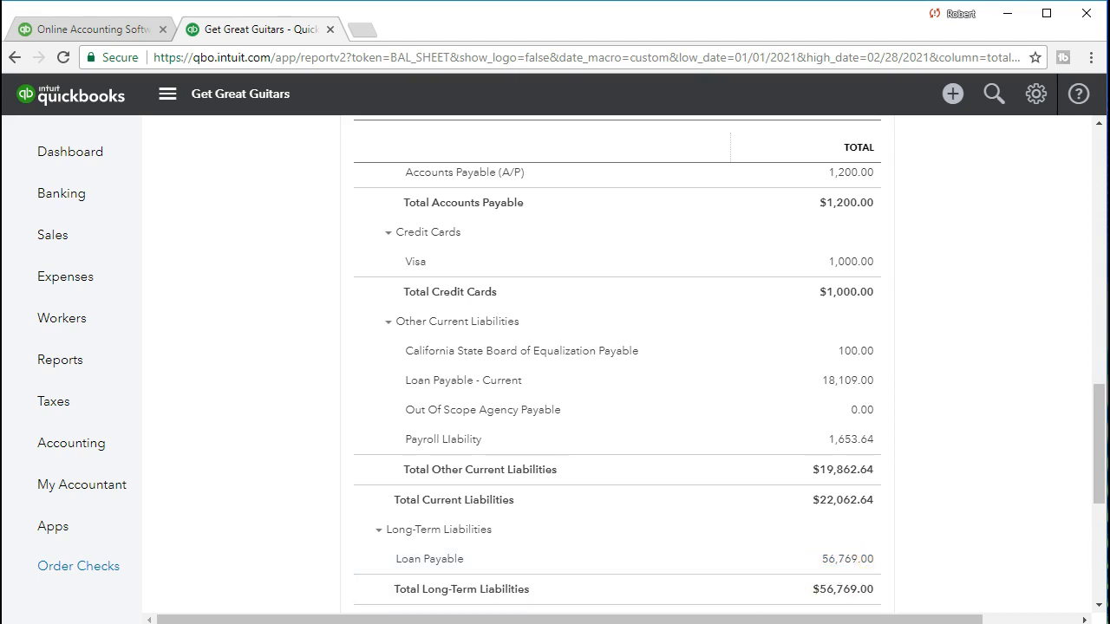
left_click(538, 622)
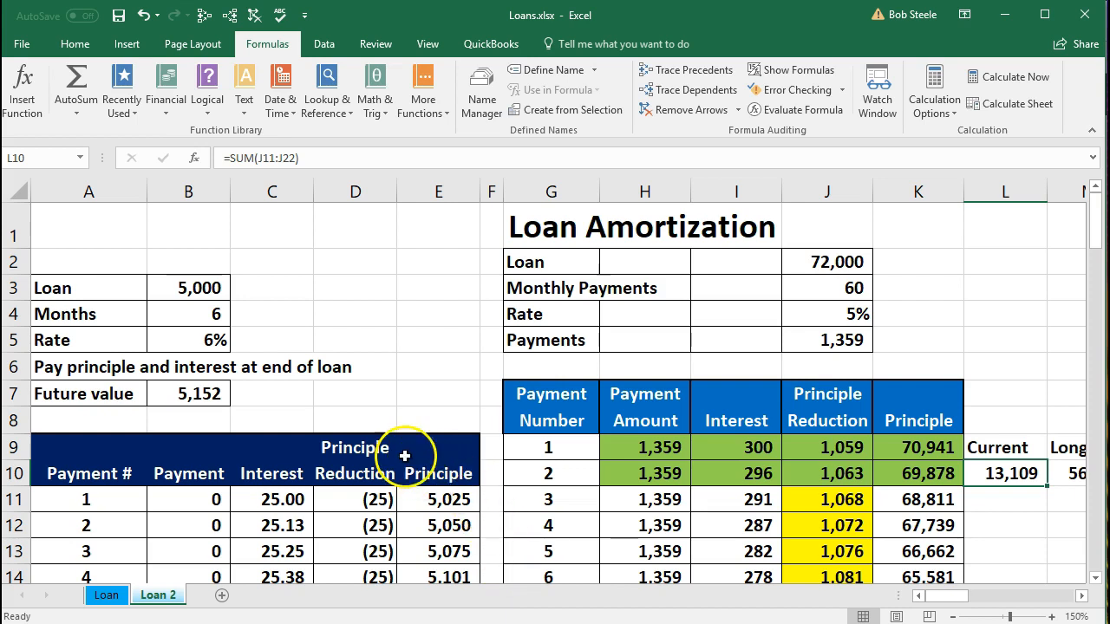
left_click(199, 292)
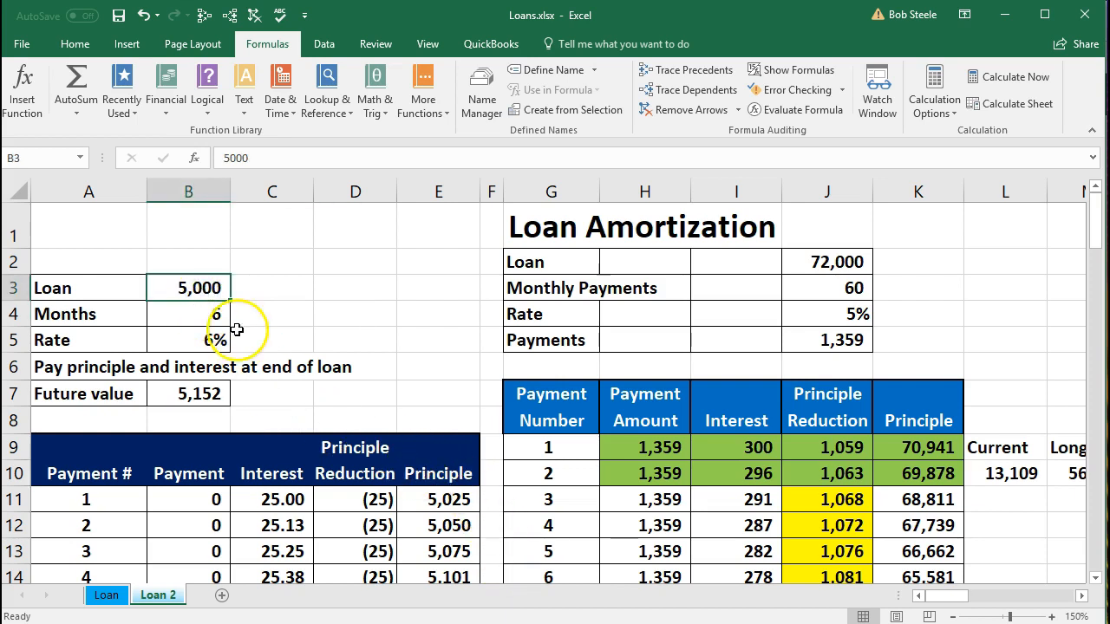
scroll(260, 338, "down", 1)
scroll(285, 373, "up", 1)
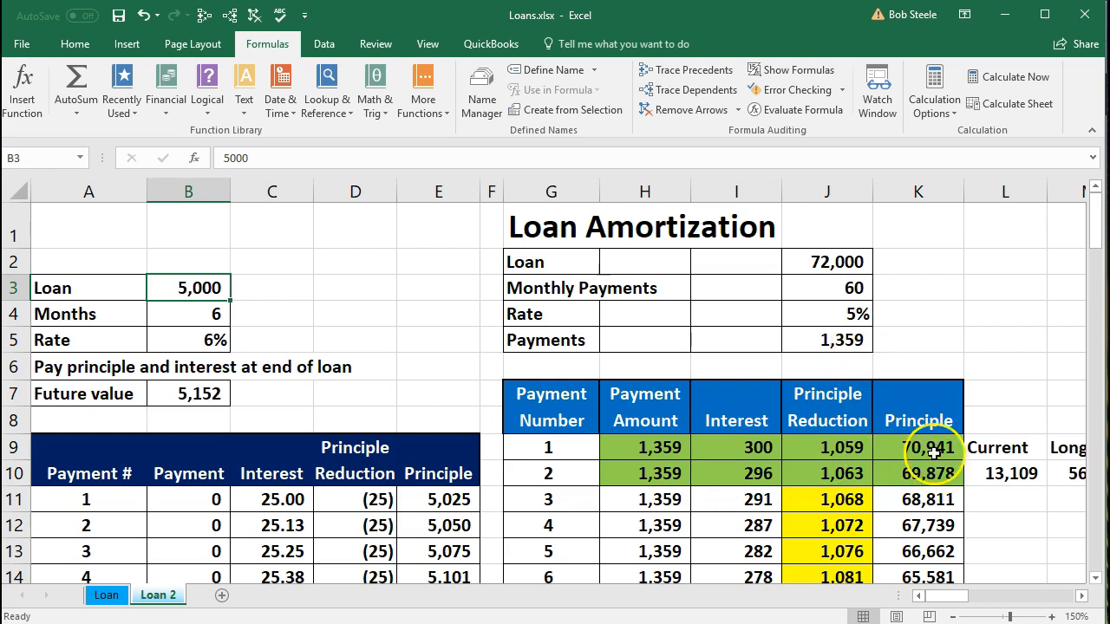
left_click(832, 264)
left_click(926, 478)
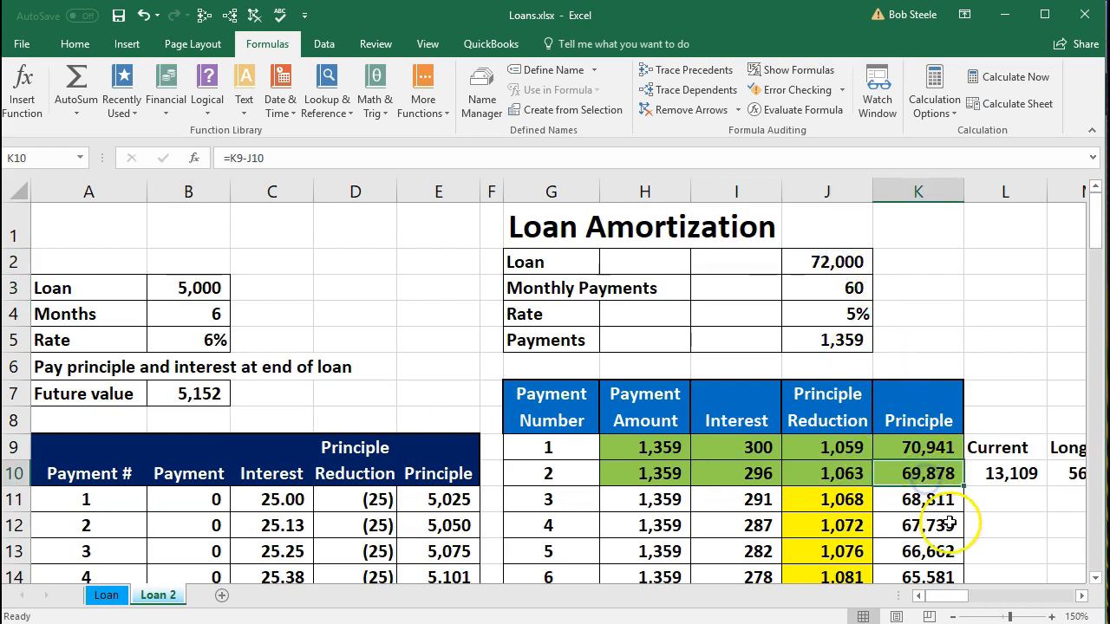
Step: Select the current portion together with the short-term loan amount in Excel to total the current loan balance
left_click(1082, 597)
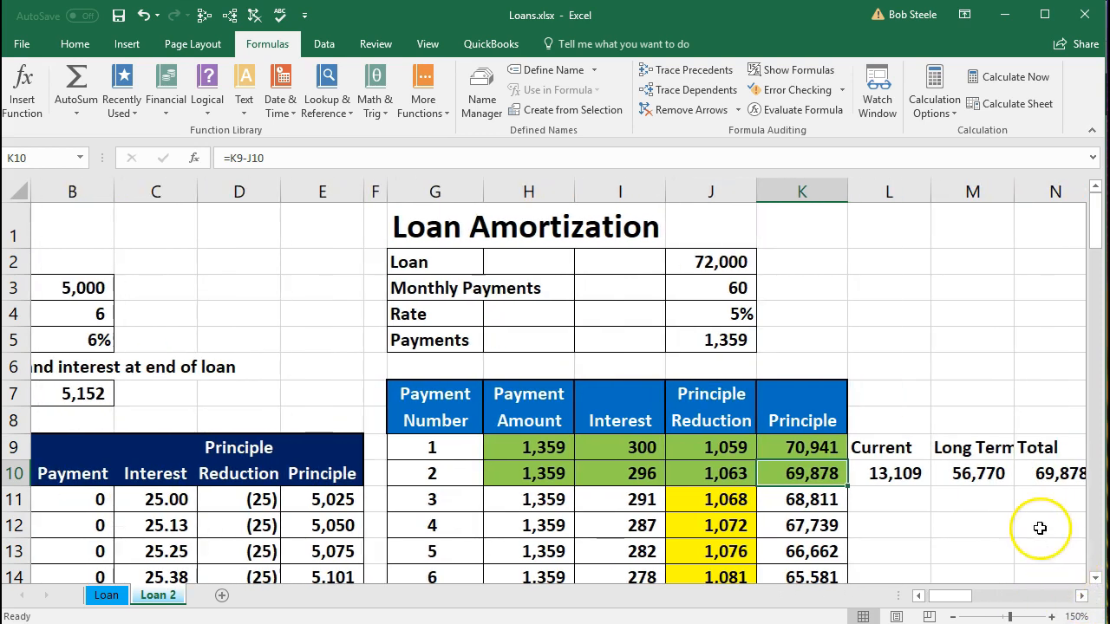
left_click(906, 475)
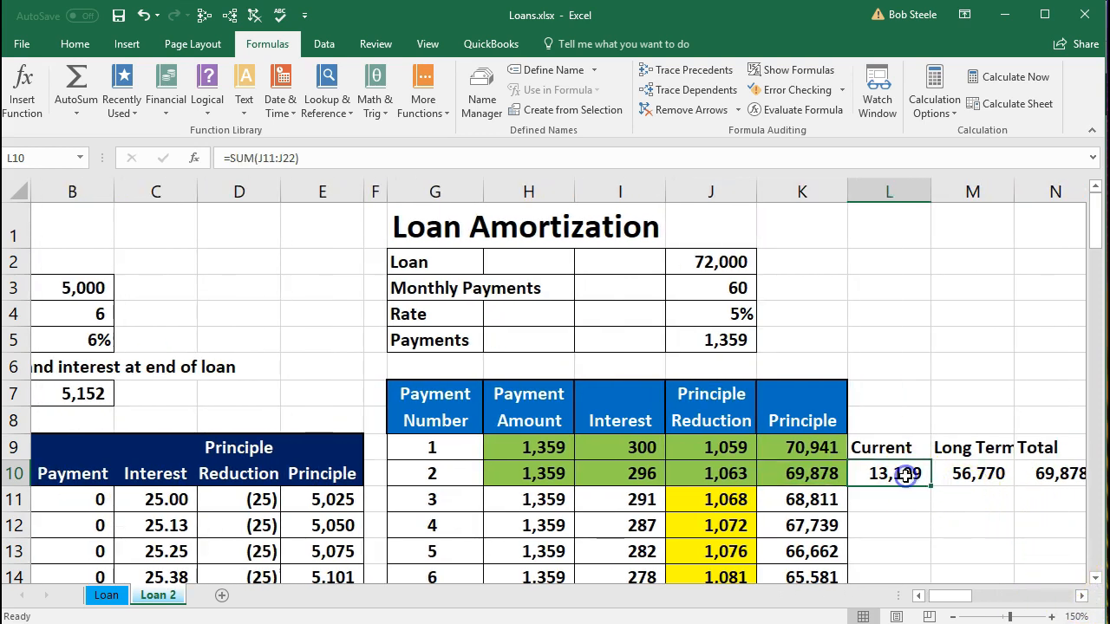
left_click(69, 288, "ctrl")
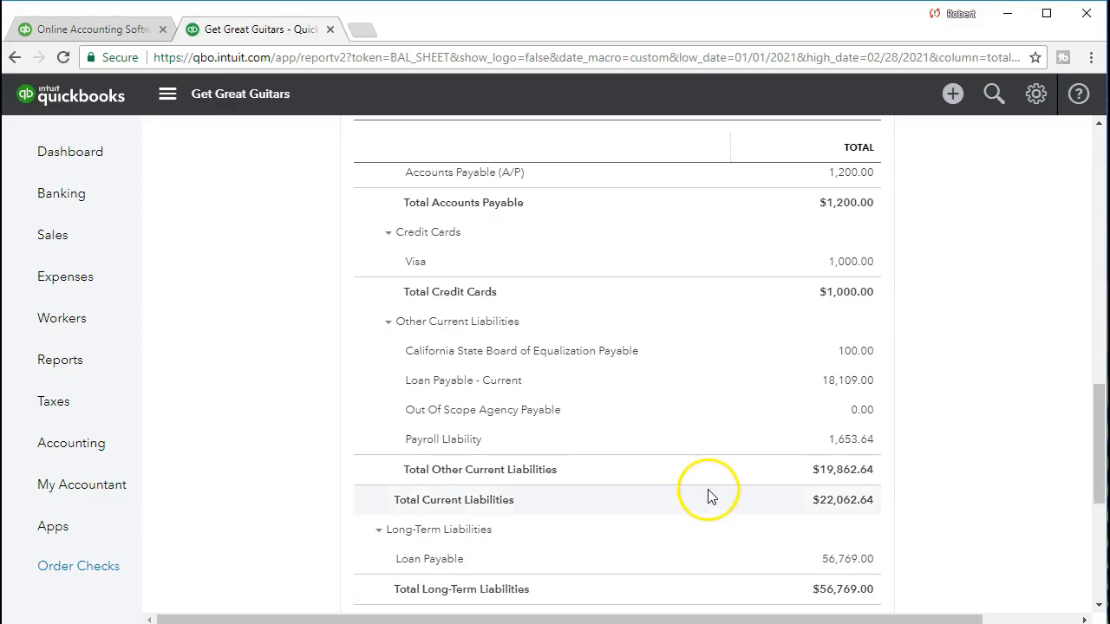
Step: Drill into the Loan Payable - Current balance in QuickBooks, inspect journal entry 4, and close it
left_click(837, 388)
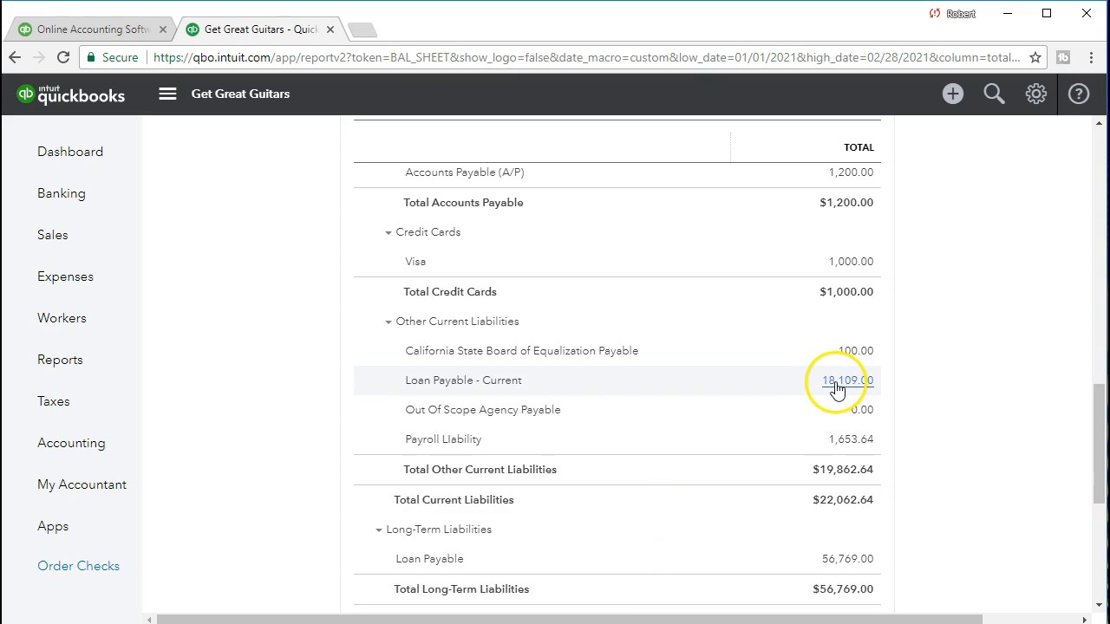
scroll(837, 388, "down", 1)
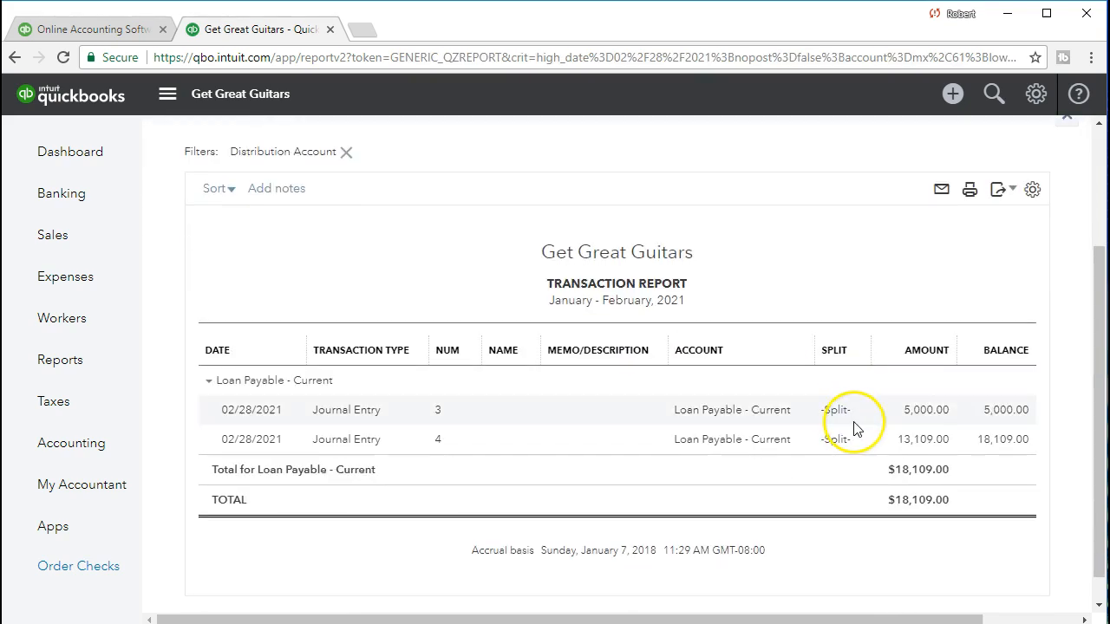
left_click(914, 448)
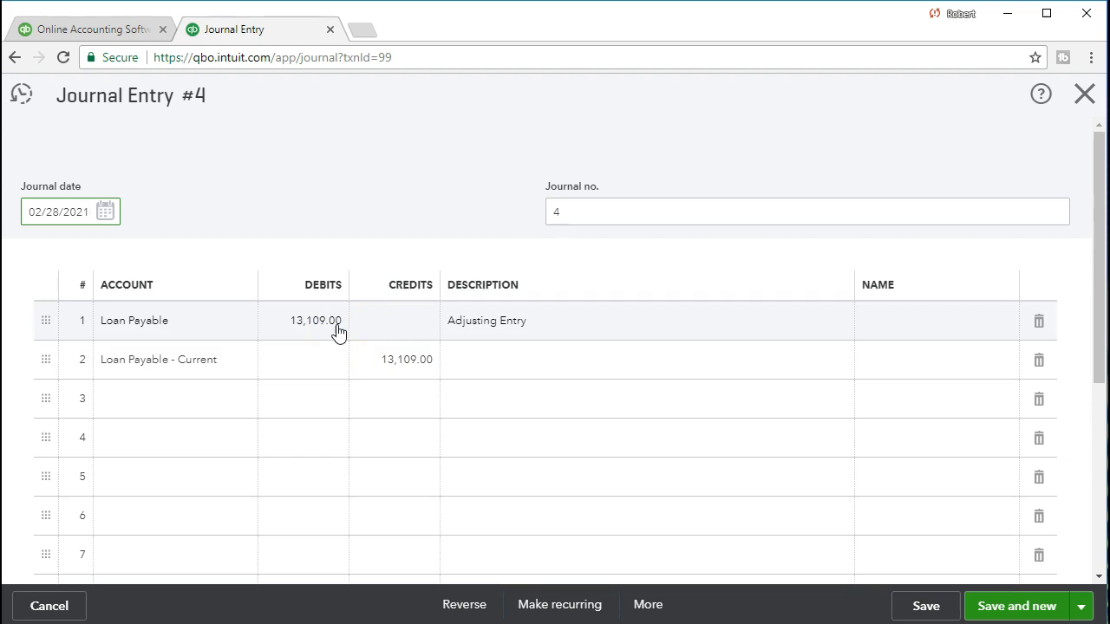
left_click(1084, 94)
Step: Return to the balance sheet and open the long-term Loan Payable transaction report to review its adjusting entries
scroll(470, 440, "up", 2)
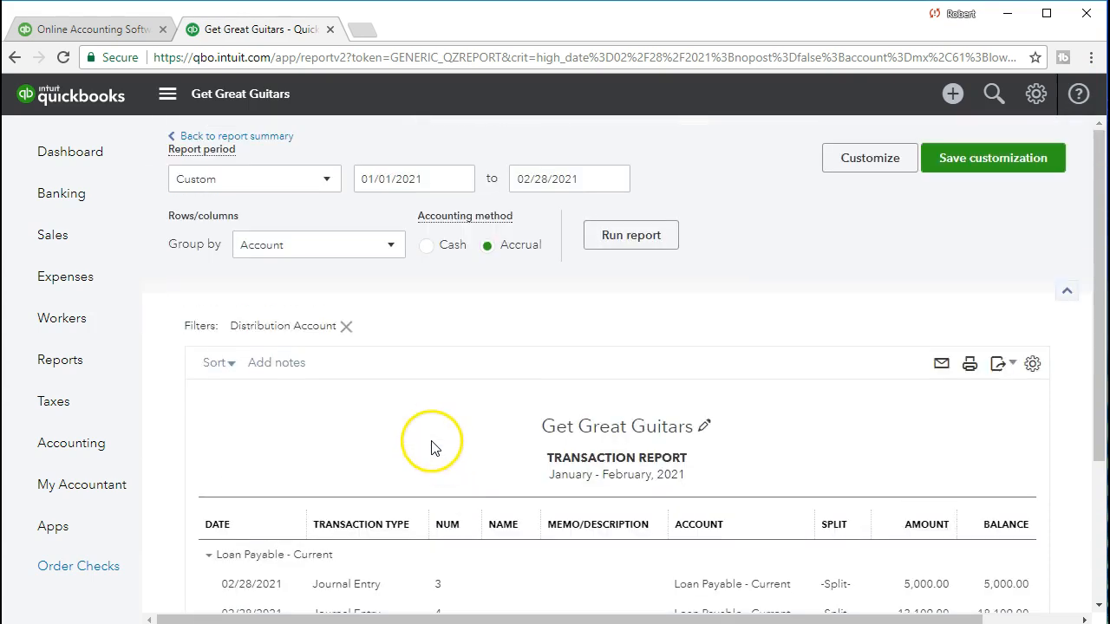
left_click(281, 139)
scroll(434, 439, "down", 1)
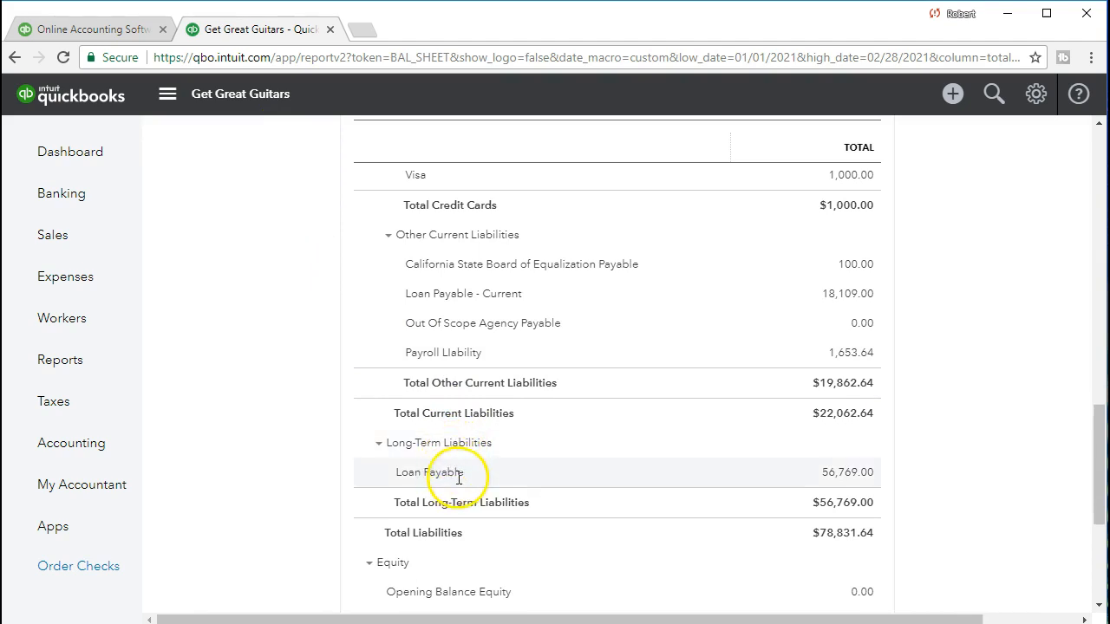
left_click(832, 482)
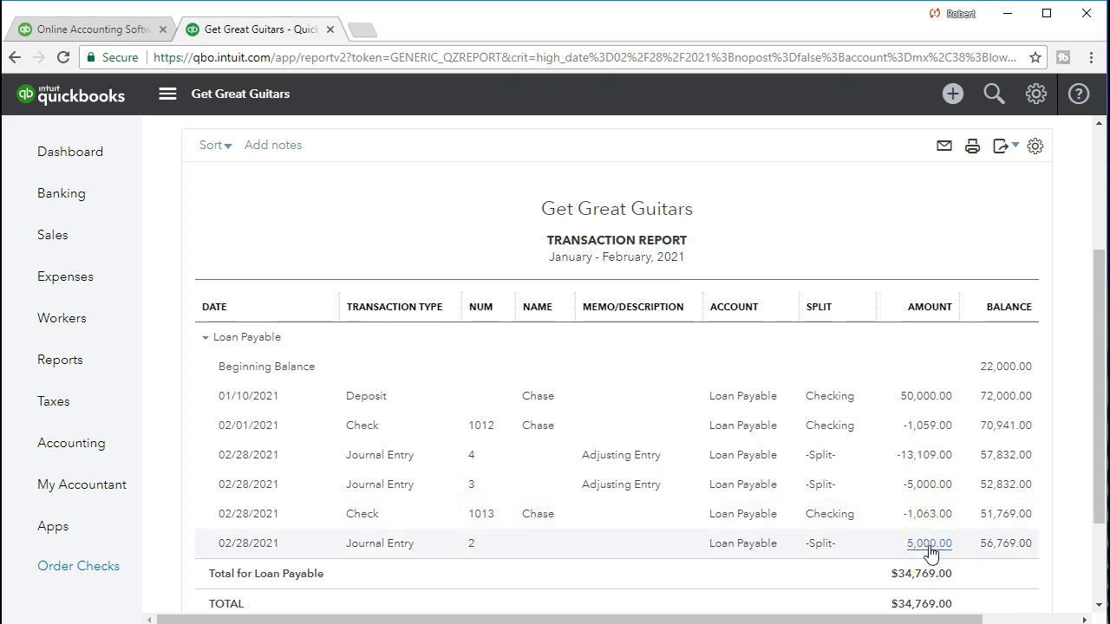
left_click(924, 486)
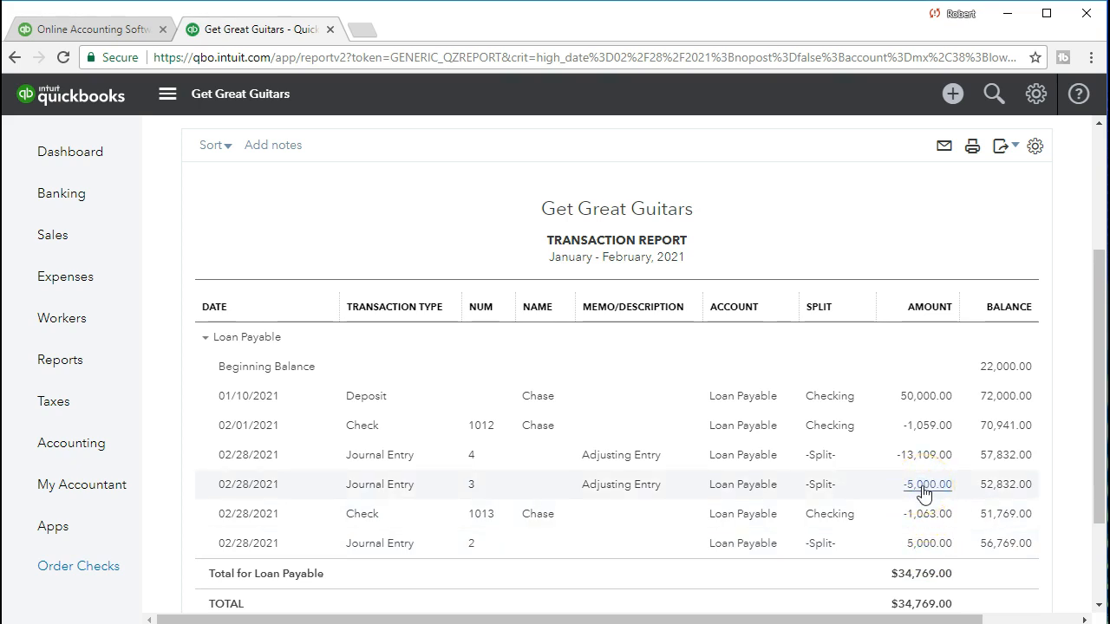
left_click(924, 460)
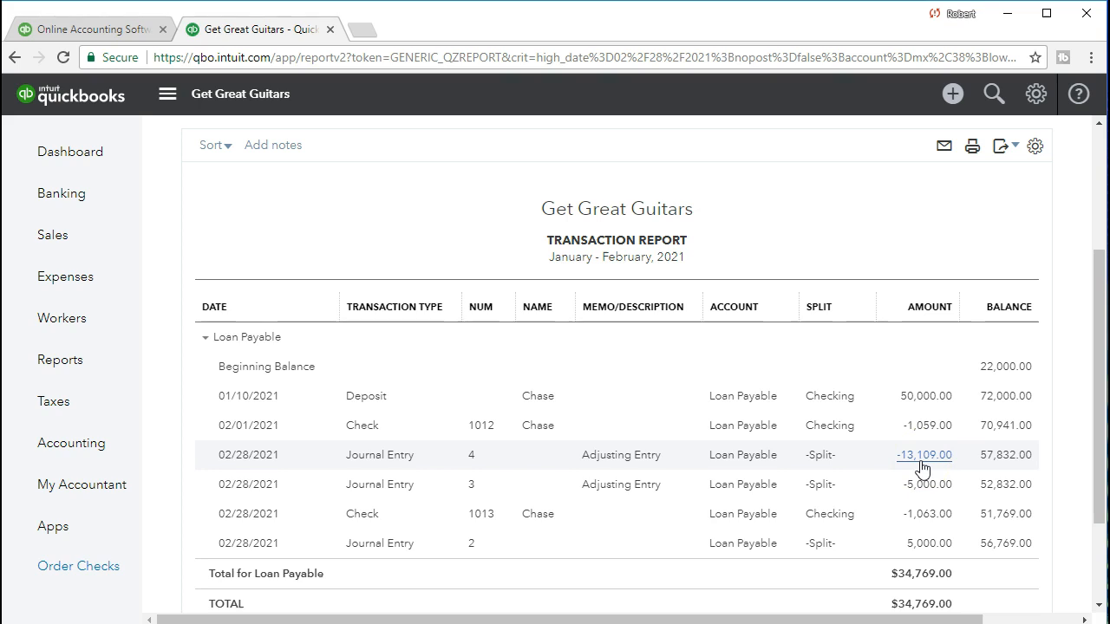
Step: Check the loan total in the Excel workbook against the Loan Payable transaction report in QuickBooks
key("alt+Tab")
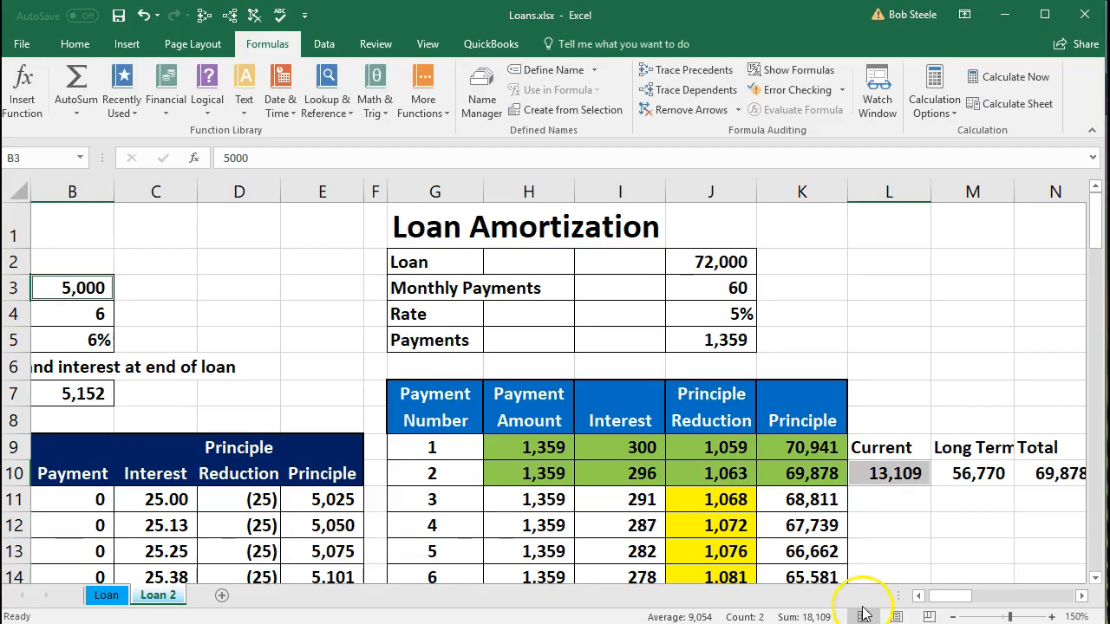
left_click(1049, 482)
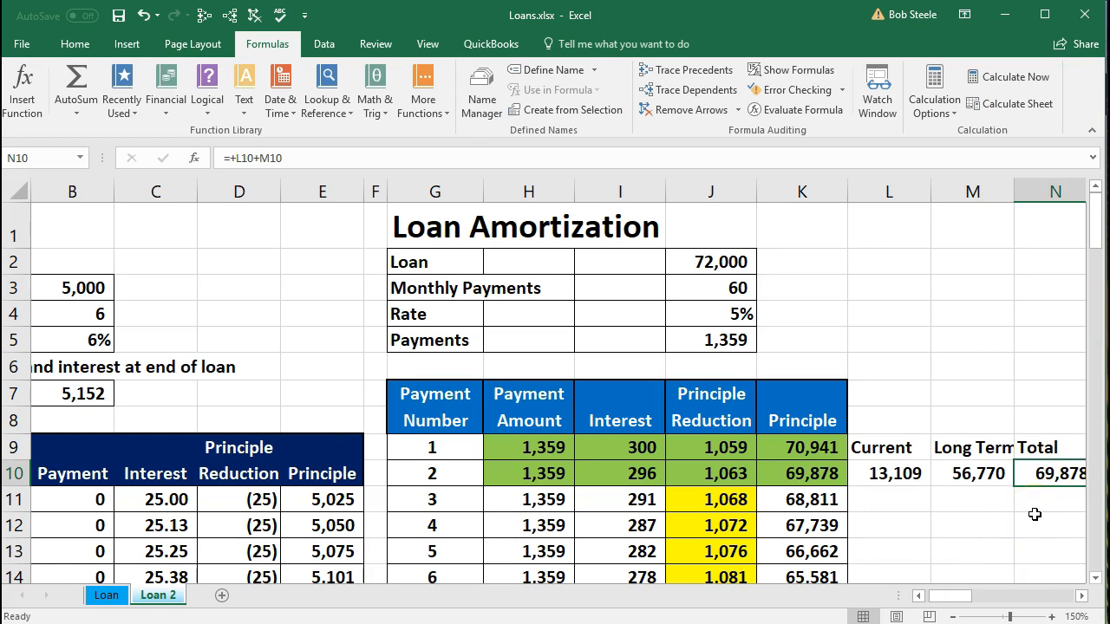
key("alt+Tab")
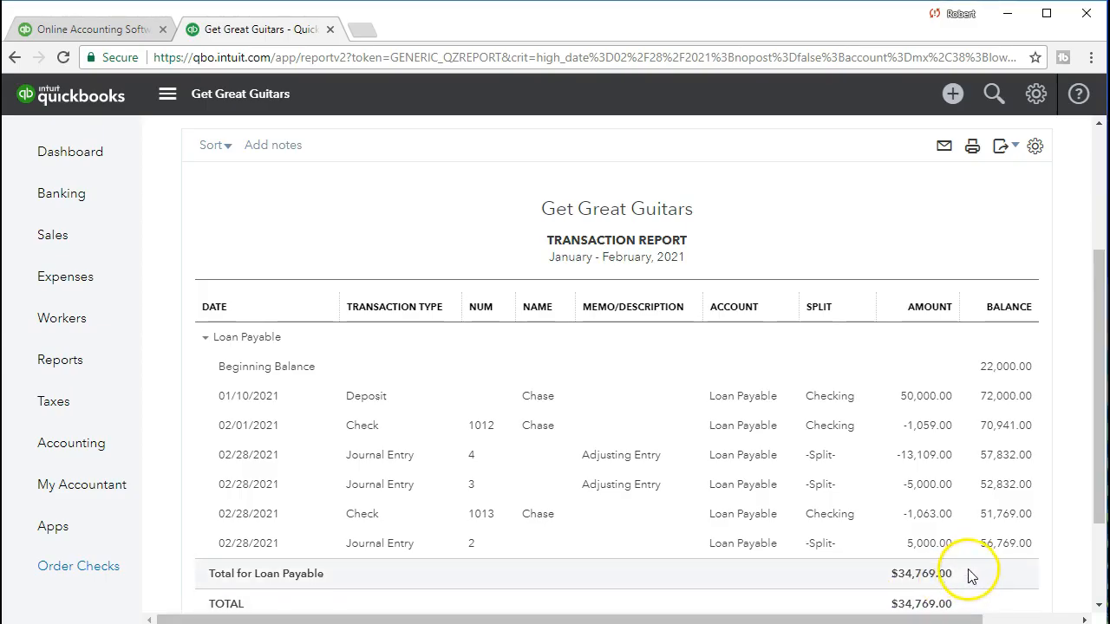
Step: Compare the long-term portion in the Excel workbook with the running balances in the Loan Payable transaction report
key("alt+Tab")
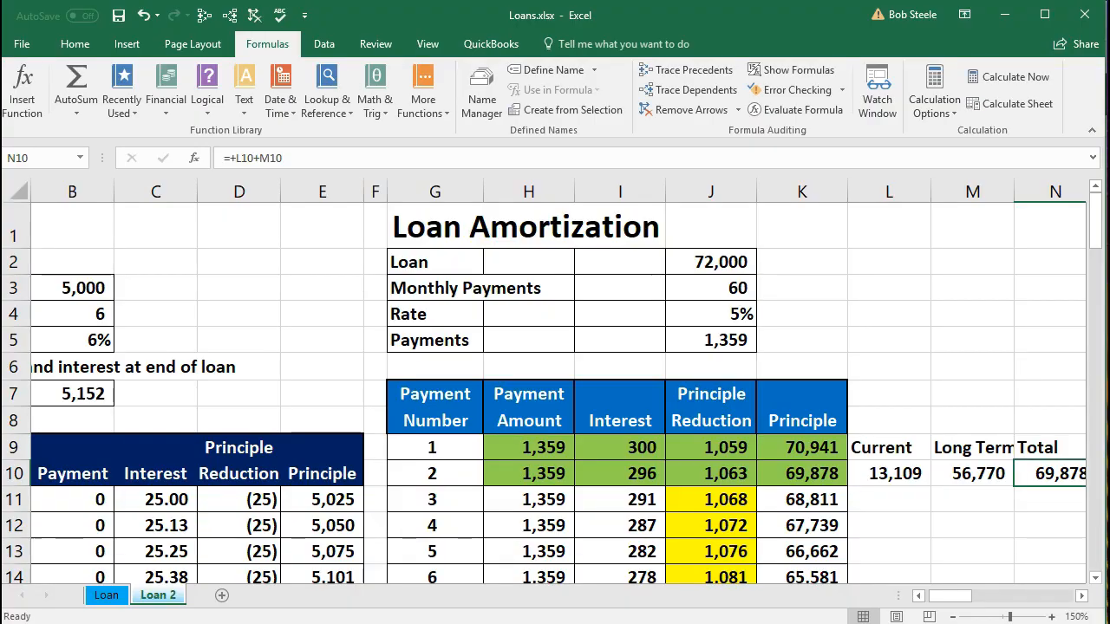
scroll(901, 478, "down", 1)
left_click(956, 380)
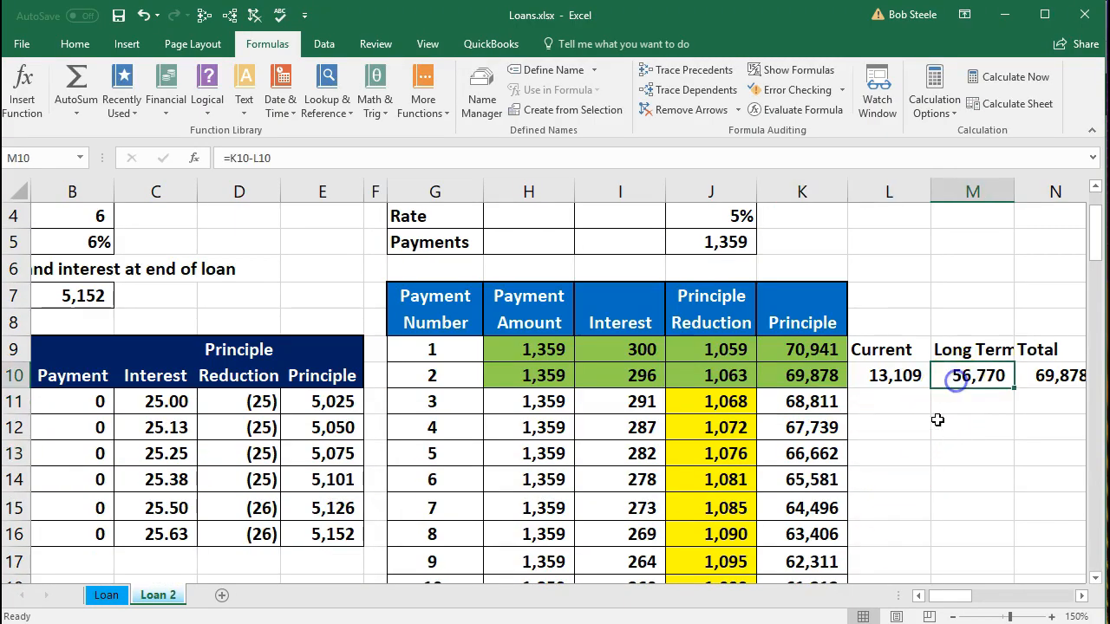
left_click(872, 488)
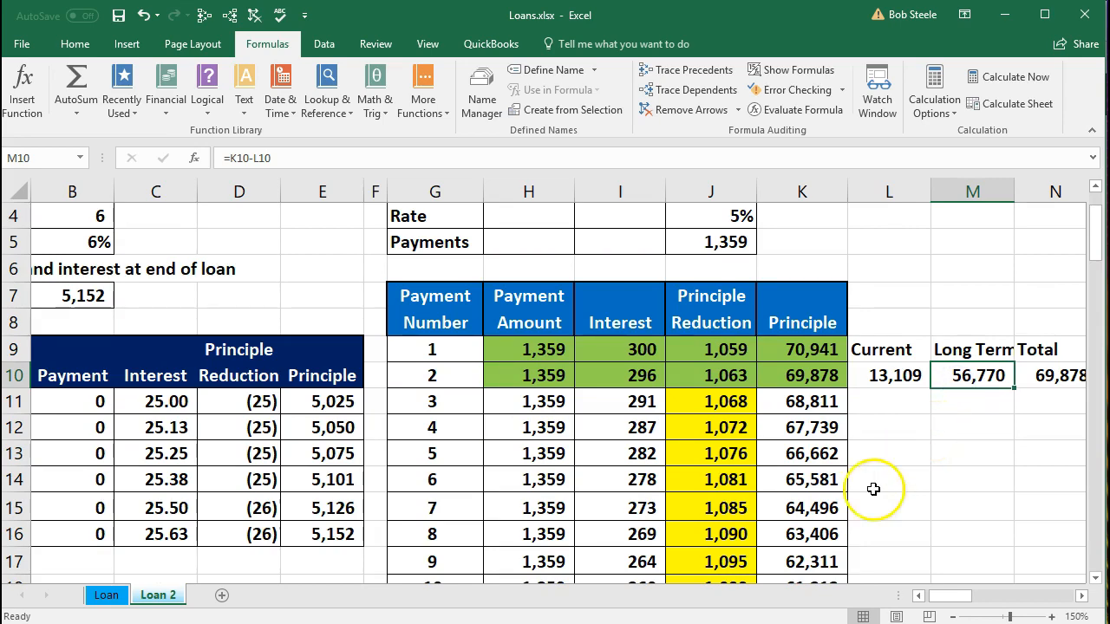
key("alt+Tab")
left_click(969, 532)
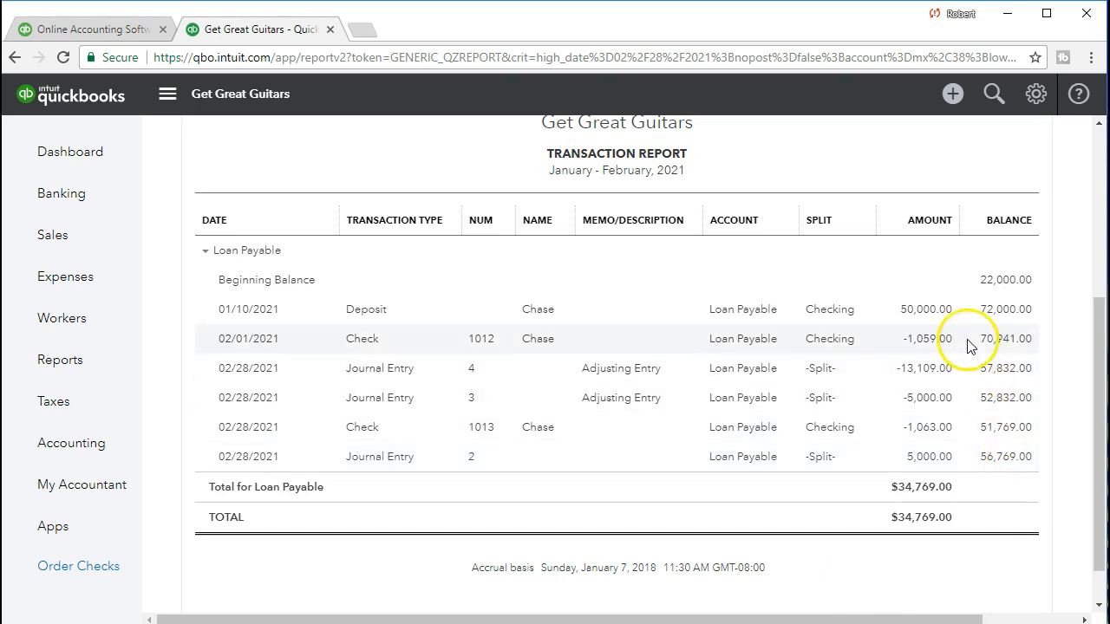
left_click(994, 322)
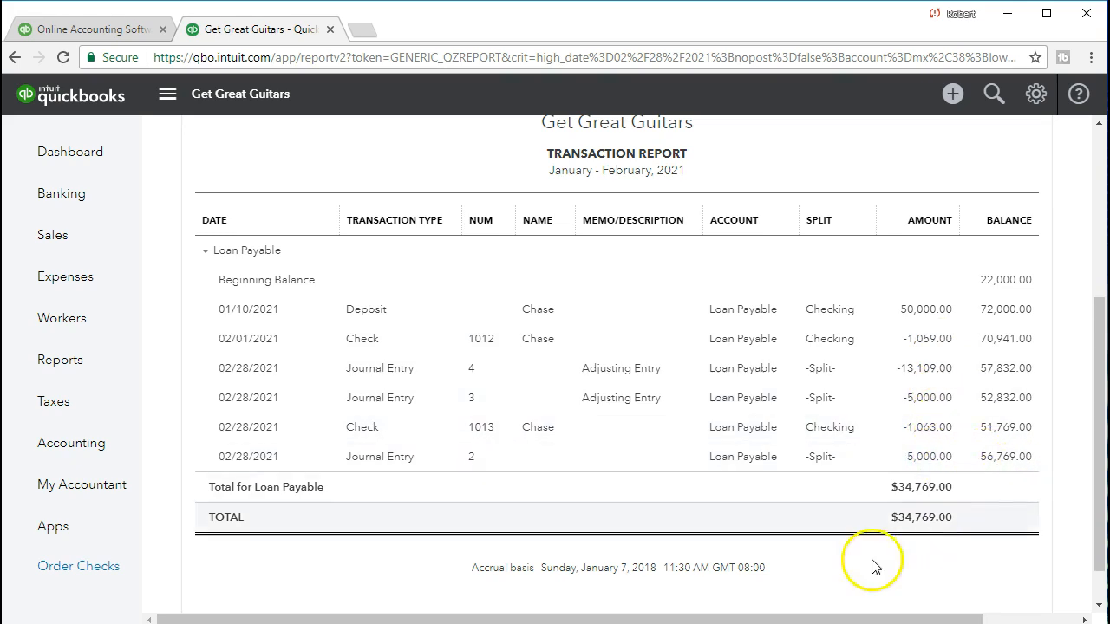
left_click(845, 623)
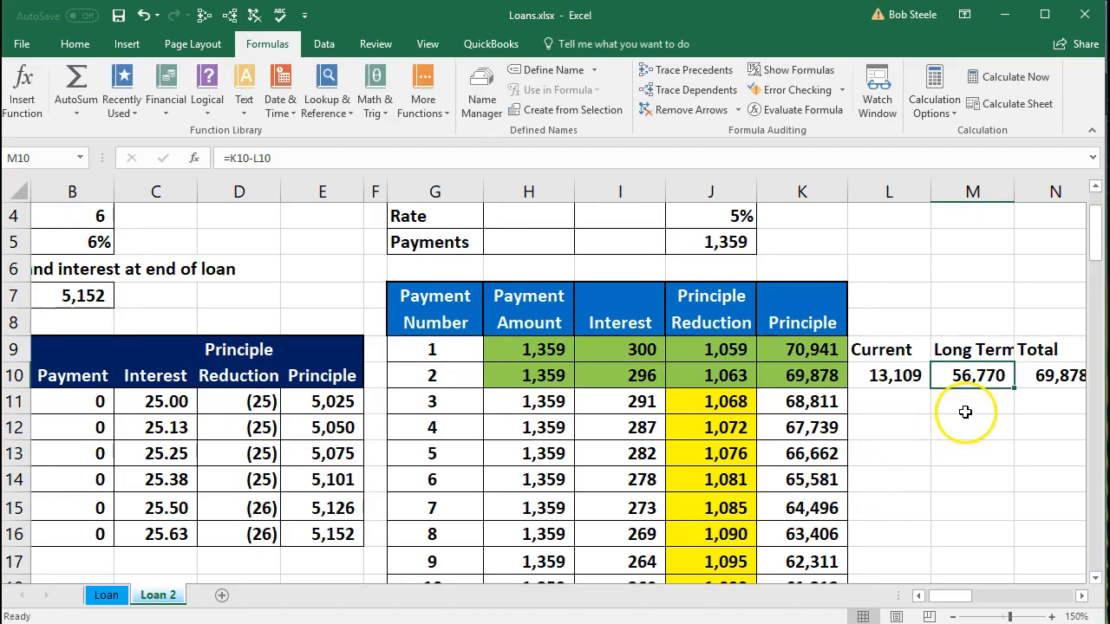
Step: Compare the remaining principal after payment 2 with its current and long-term portions in the Excel loan schedule
left_click(820, 378)
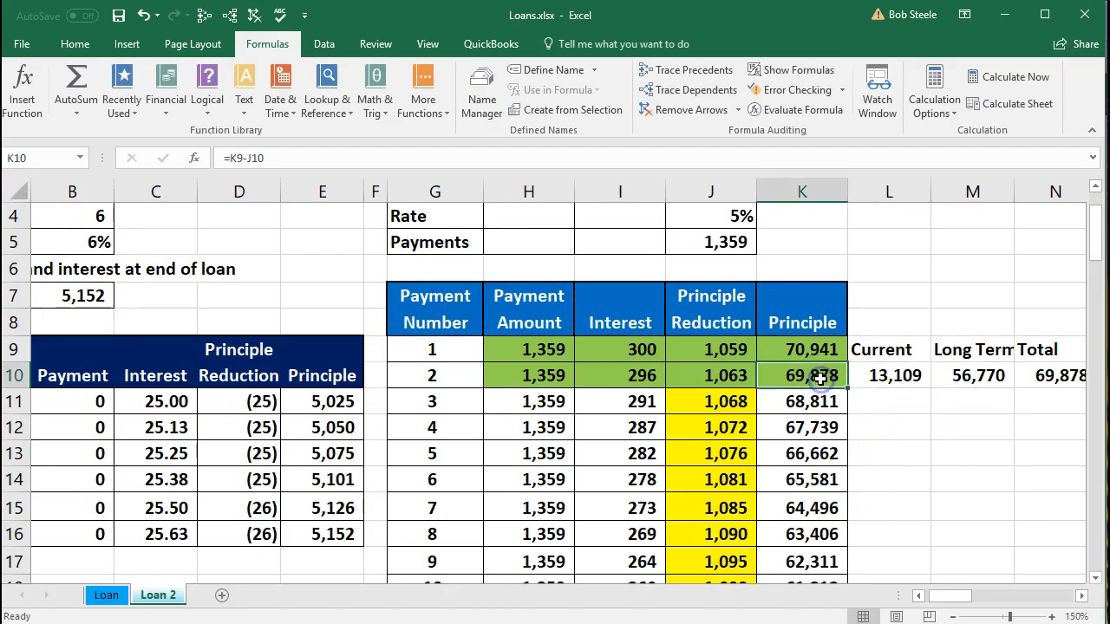
left_click(872, 377)
left_click(969, 376)
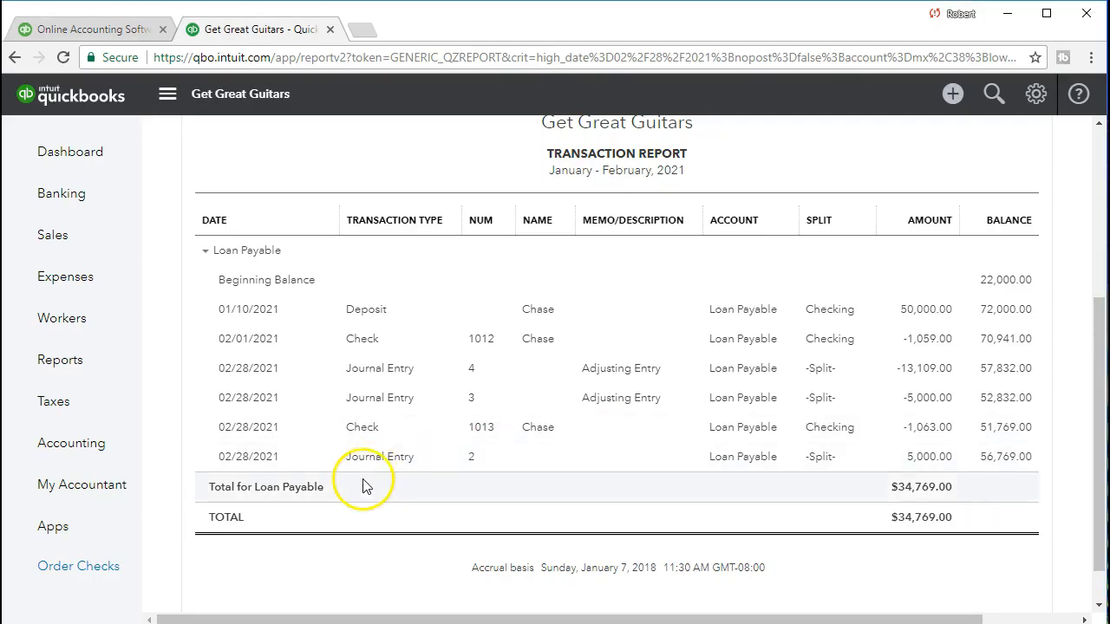
Step: Return from the QuickBooks Online transaction report to the balance sheet and review the loan balances, total liabilities and equity
scroll(366, 483, "up", 3)
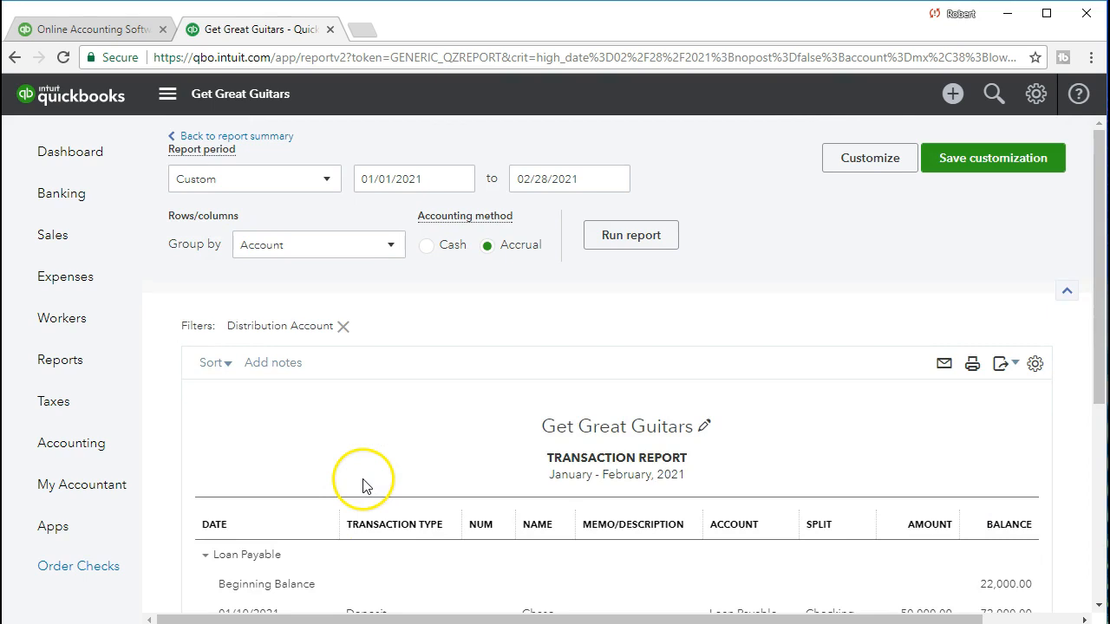
left_click(274, 139)
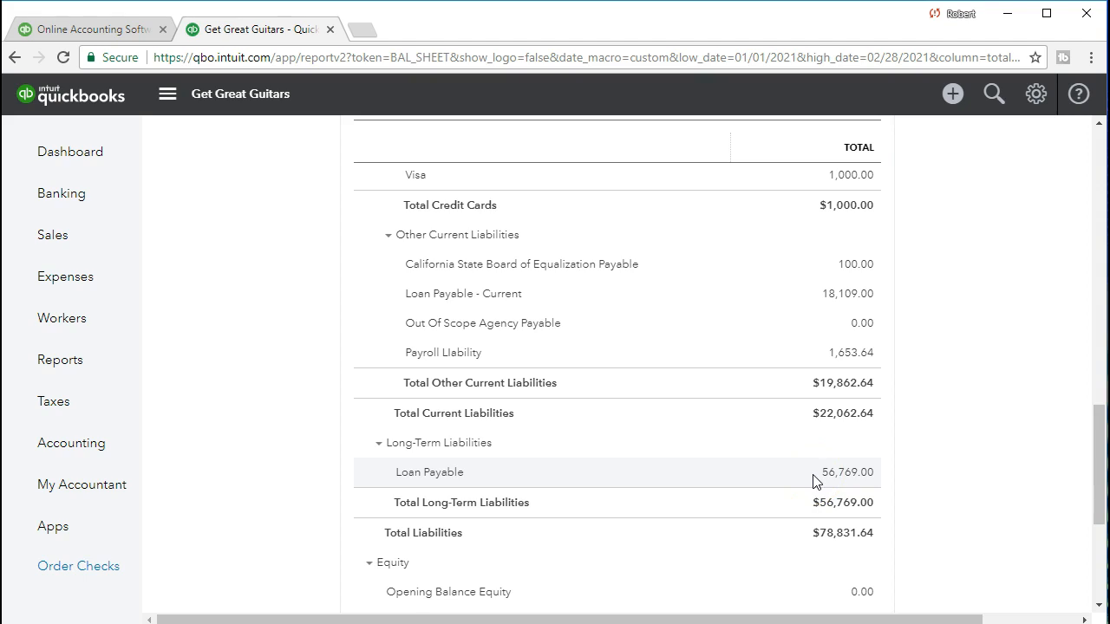
scroll(814, 482, "up", 1)
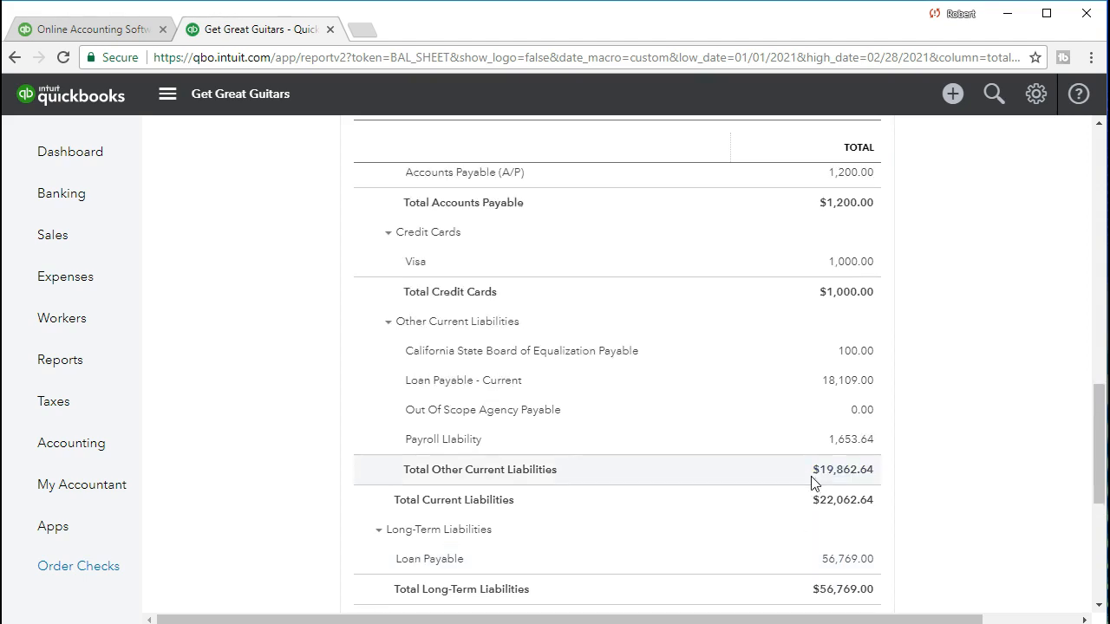
scroll(783, 469, "down", 2)
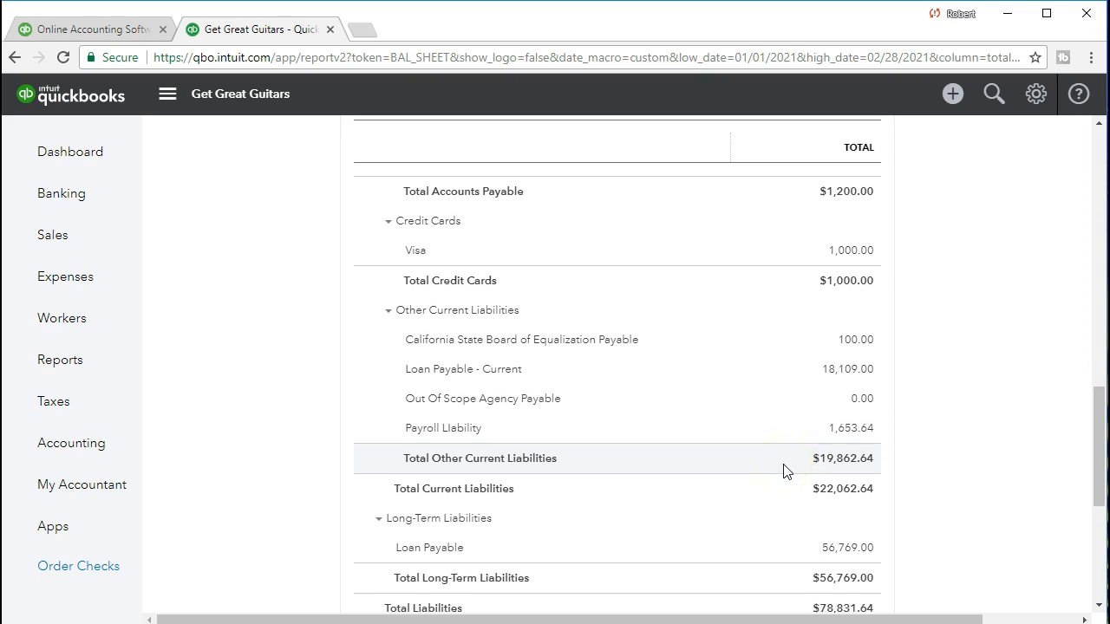
scroll(783, 471, "down", 1)
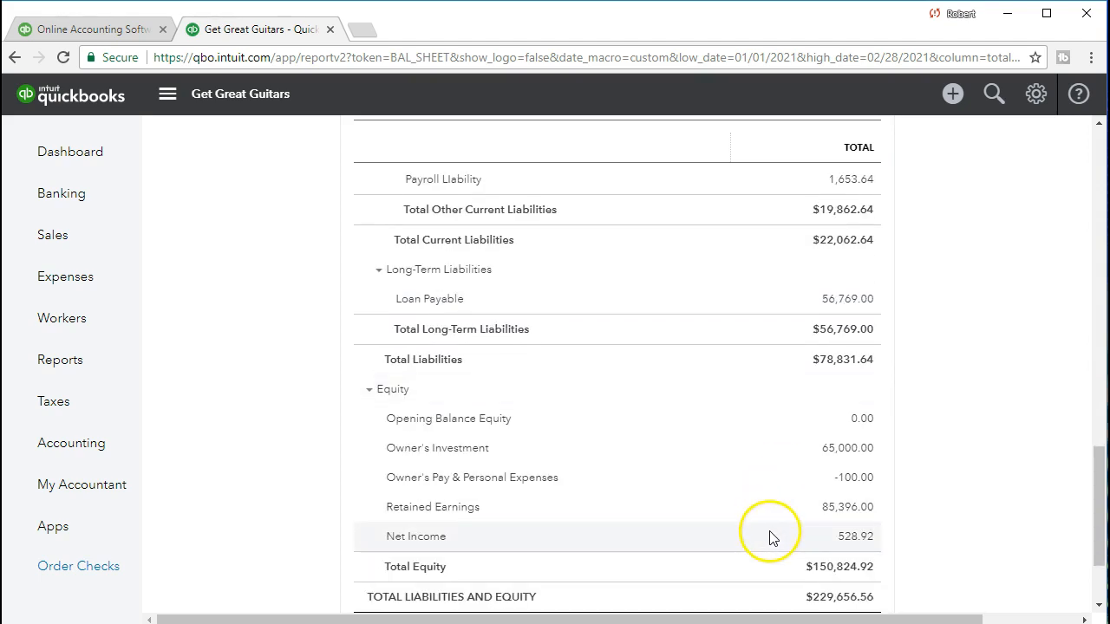
scroll(770, 536, "down", 2)
scroll(761, 477, "up", 1)
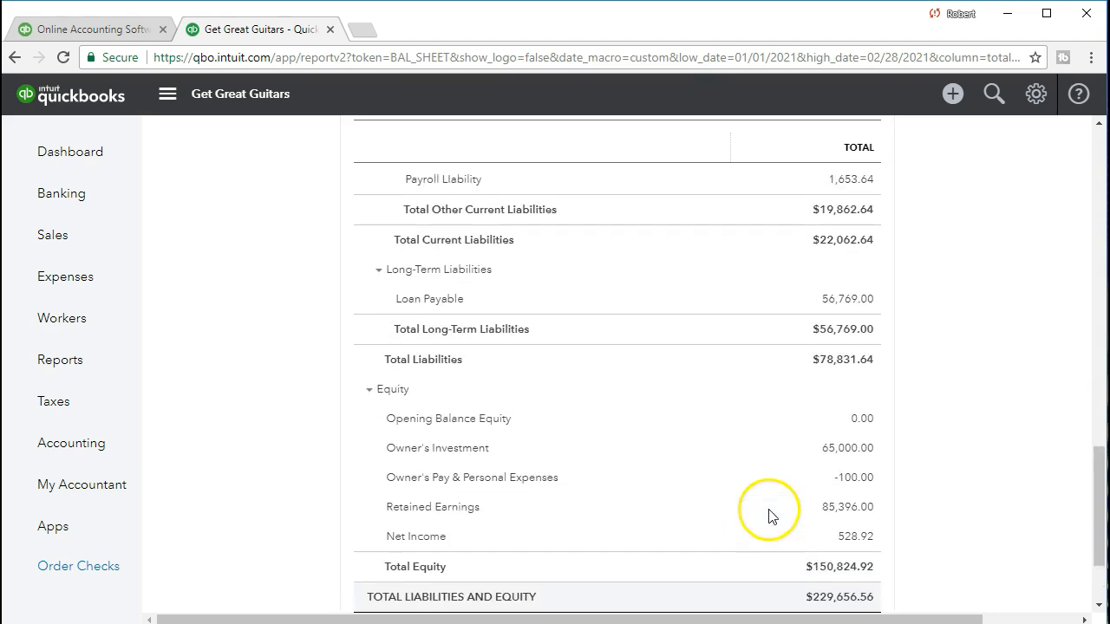
left_click(837, 310)
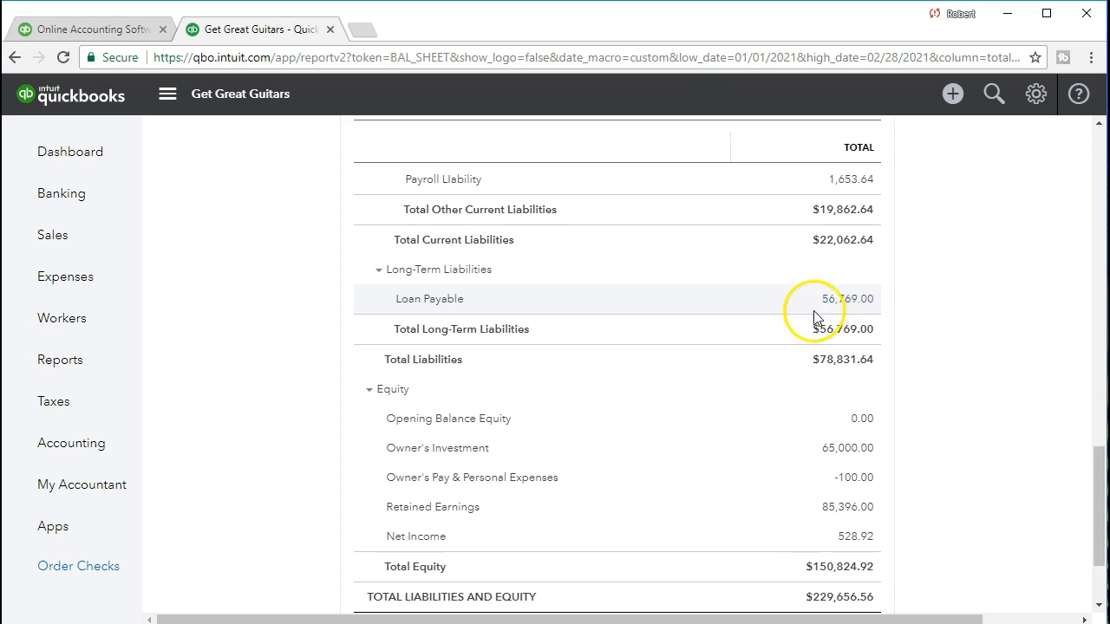
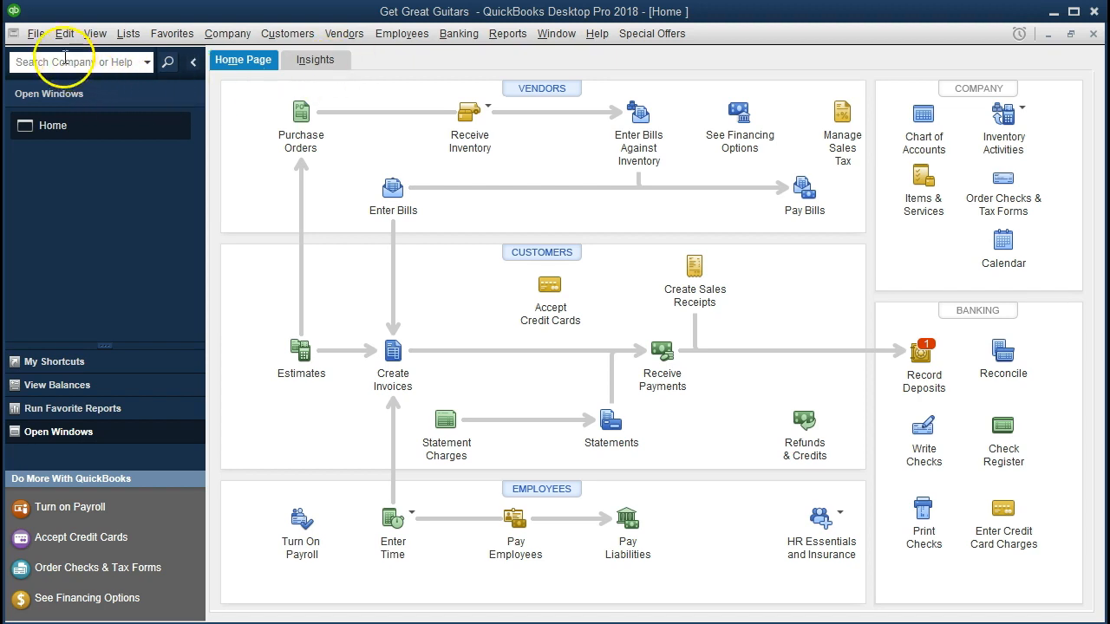
left_click(37, 39)
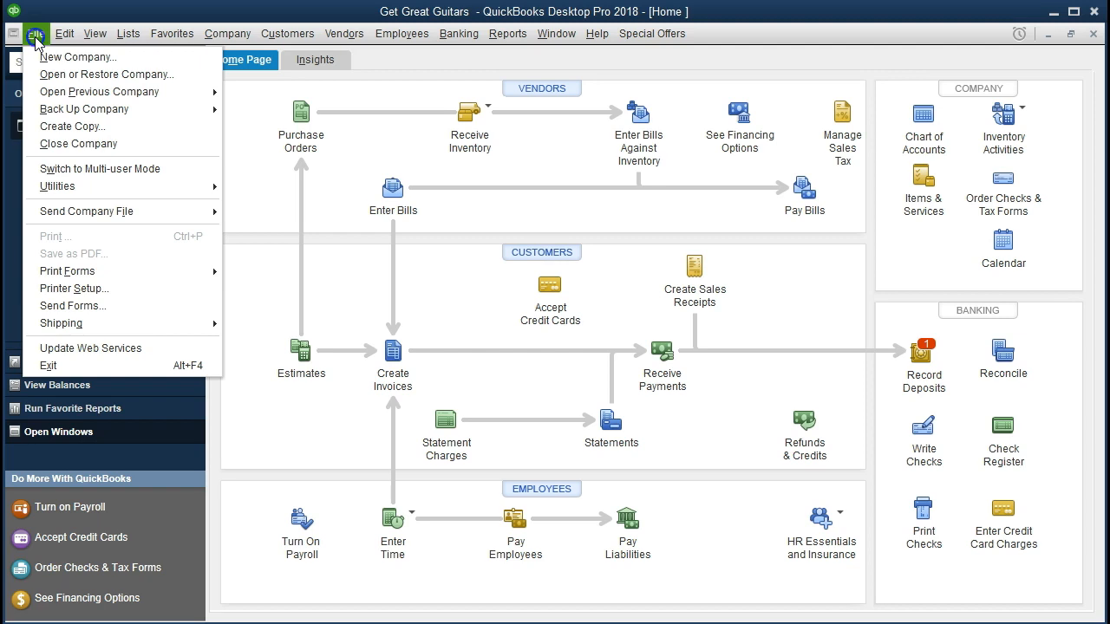
left_click(36, 39)
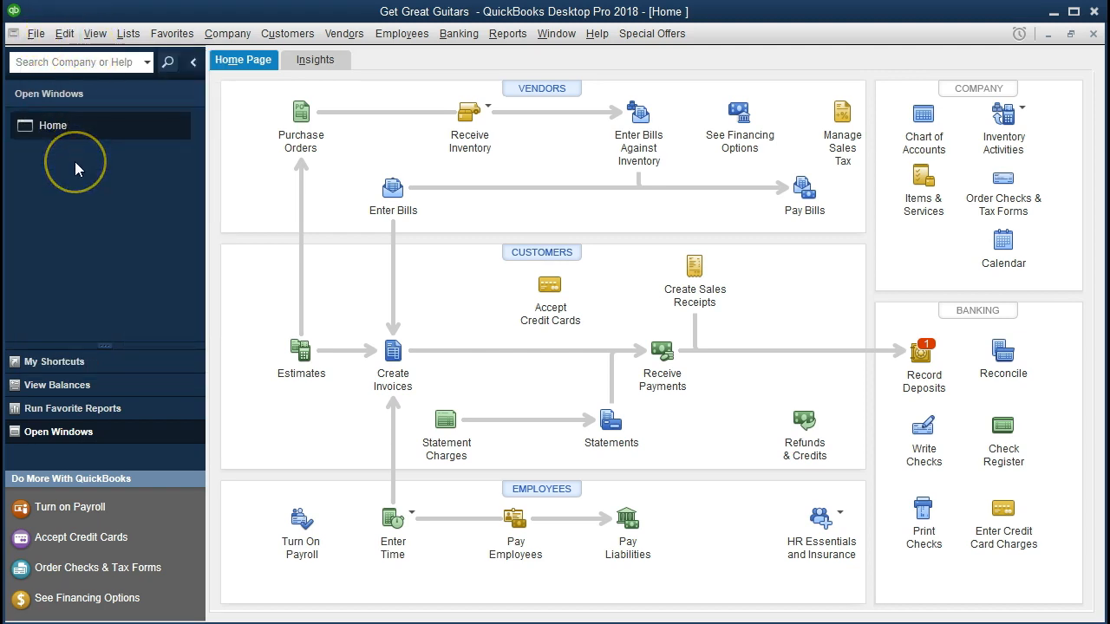
left_click(111, 44)
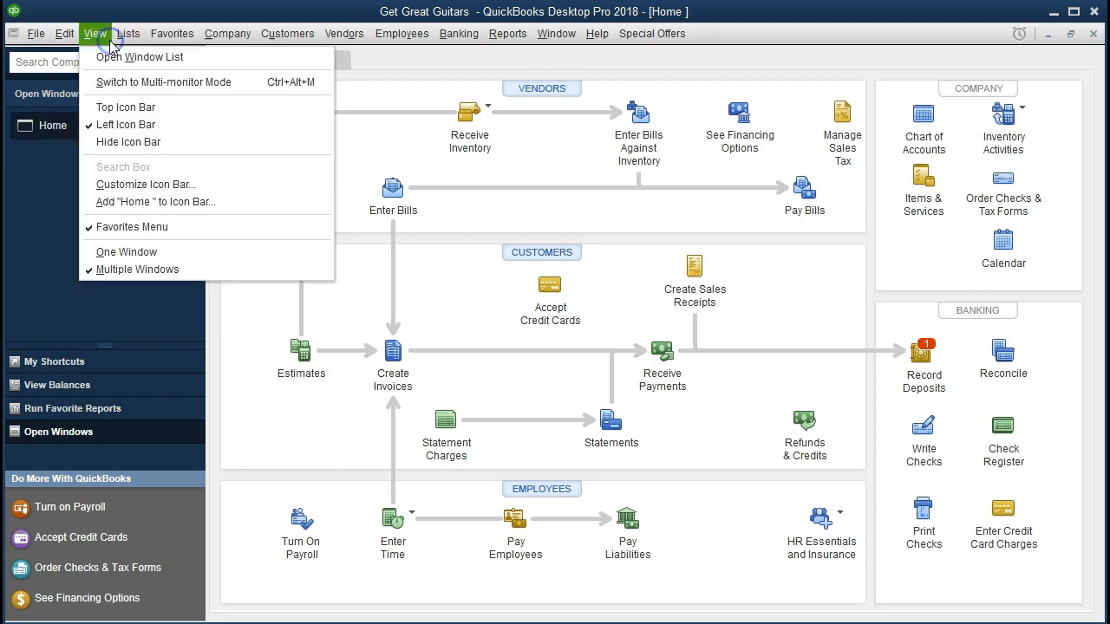
left_click(40, 149)
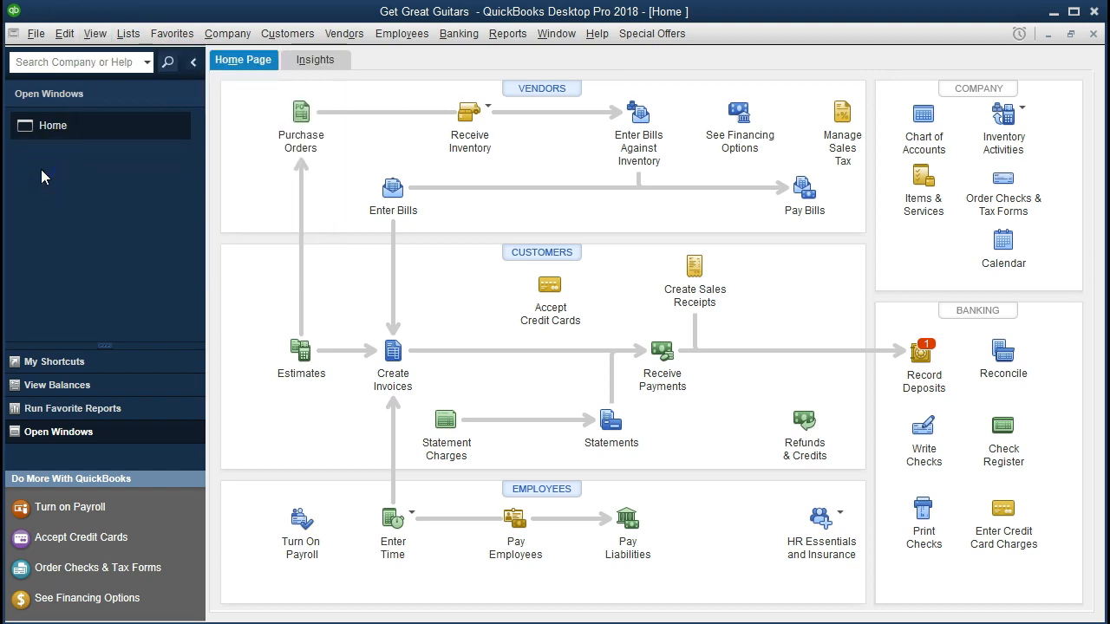
Step: Show the company home page in QuickBooks Desktop and open the Balance Sheet Standard report
left_click(221, 35)
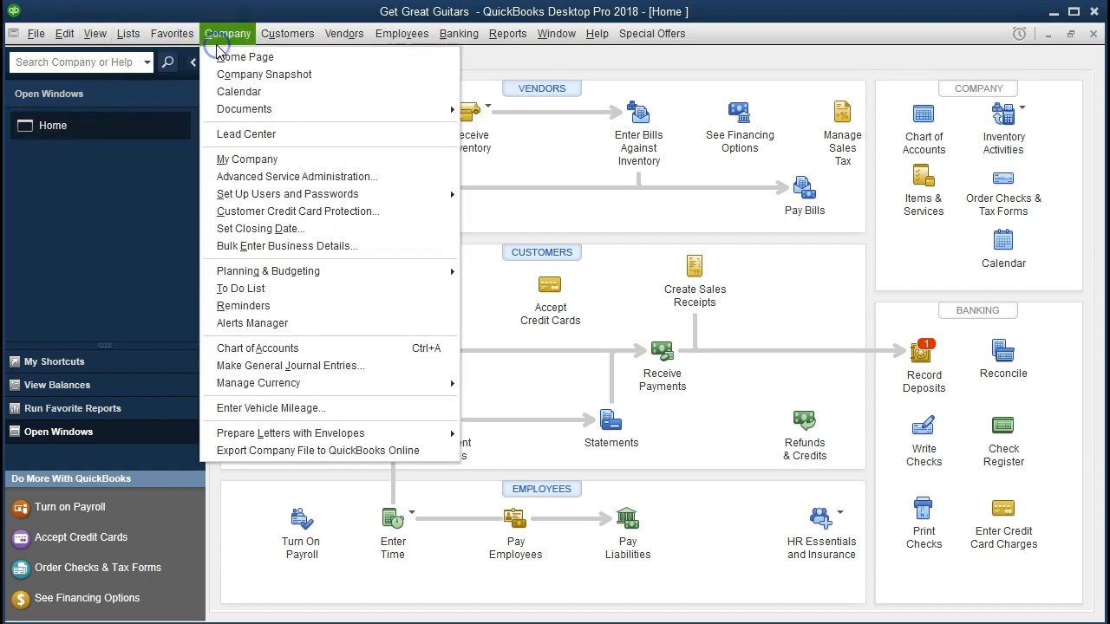
left_click(282, 59)
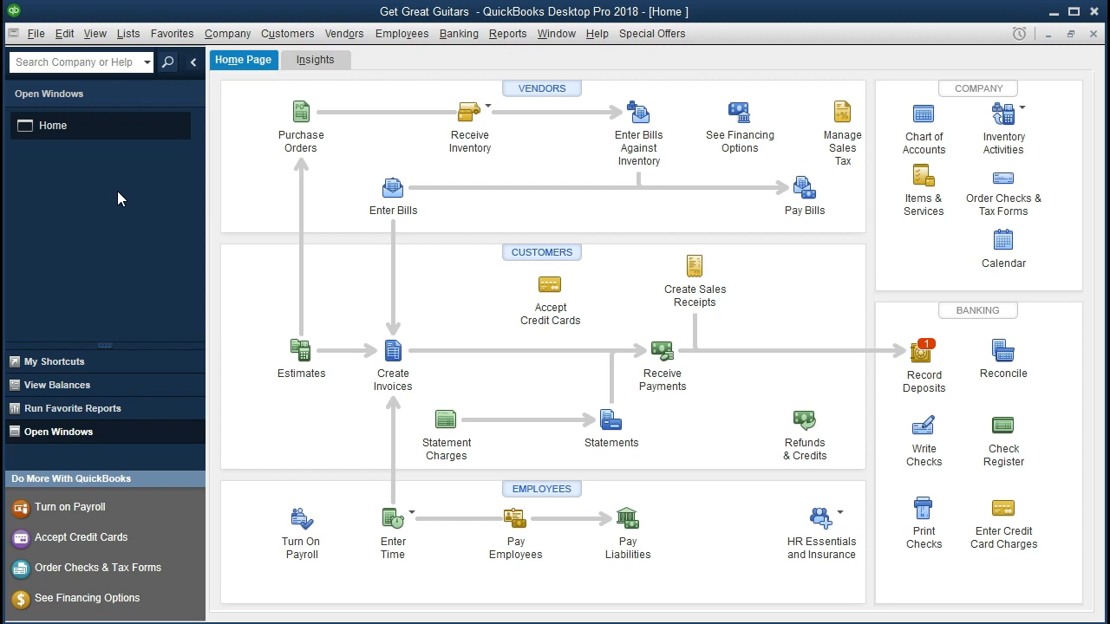
left_click(509, 34)
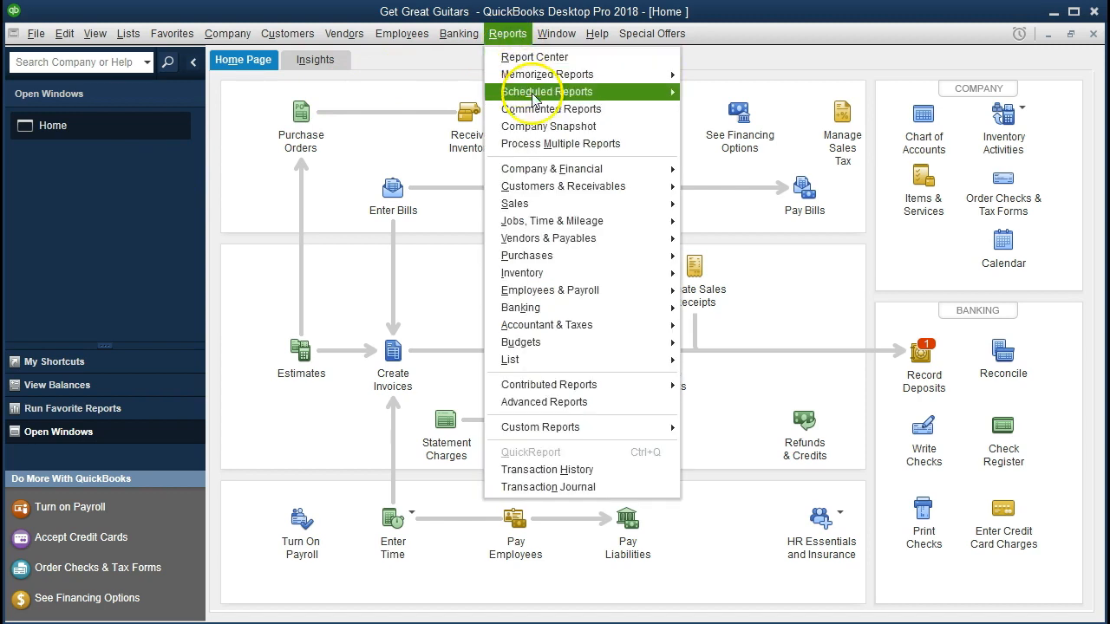
mouse_move(641, 169)
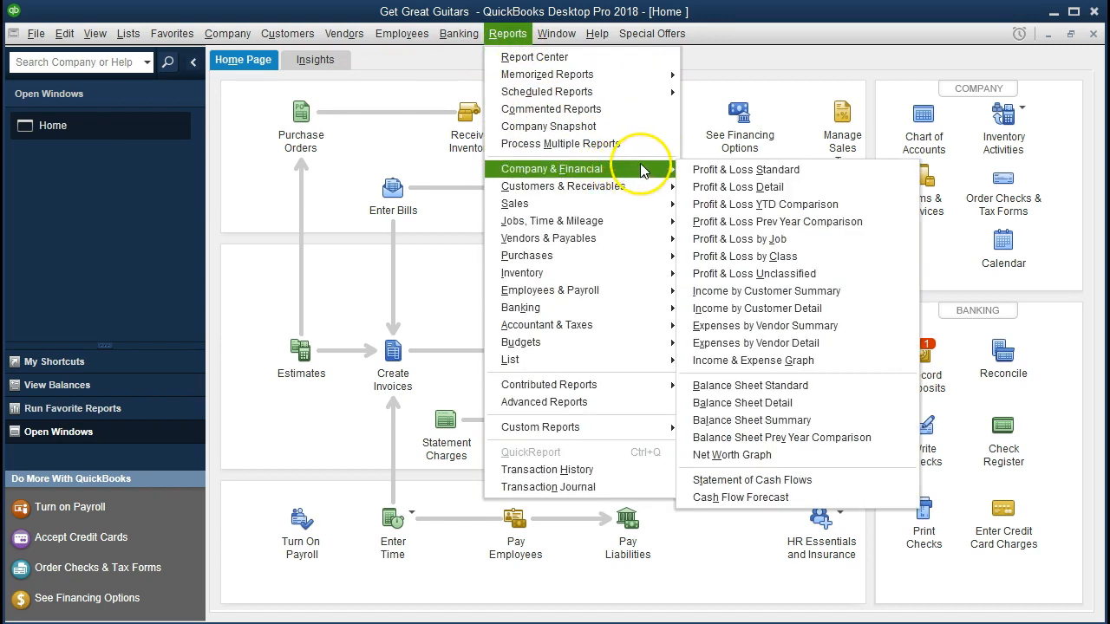
left_click(822, 385)
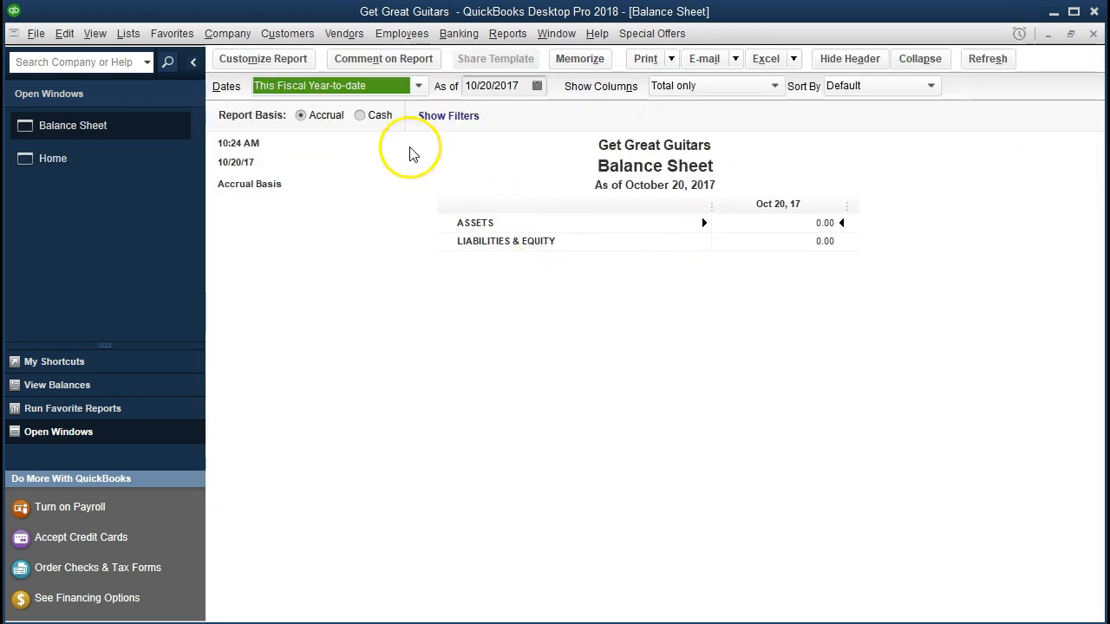
Step: Customize the balance sheet's date range to run from 01/01/2021 to 02/28/2021
left_click(284, 59)
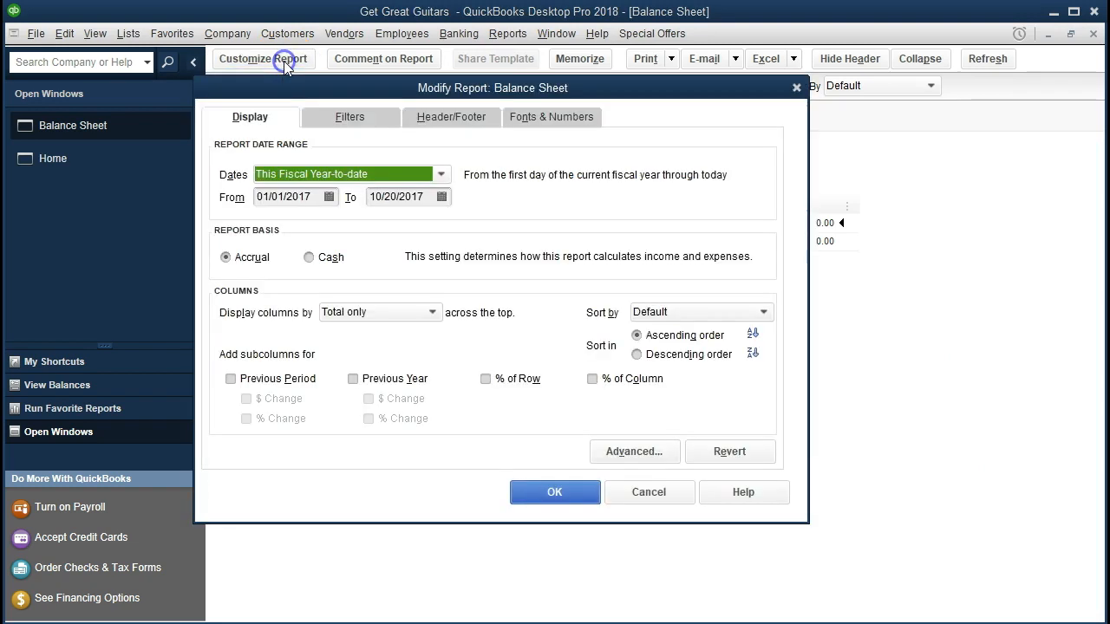
key("Tab")
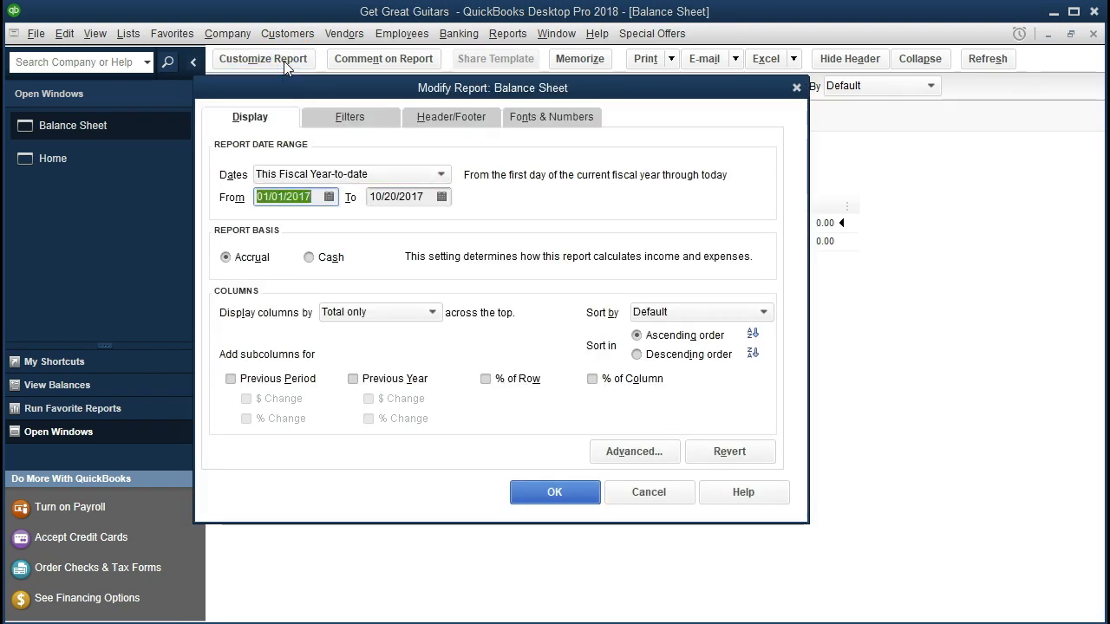
type("02")
key("BackSpace")
type("1/01/2021")
key("Tab")
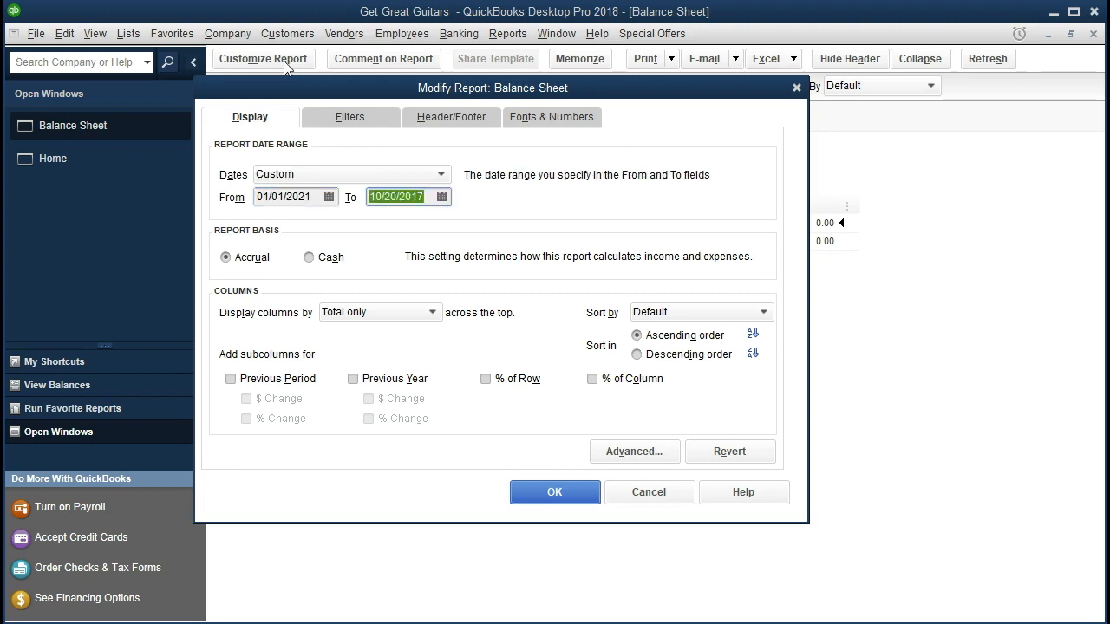
type("02")
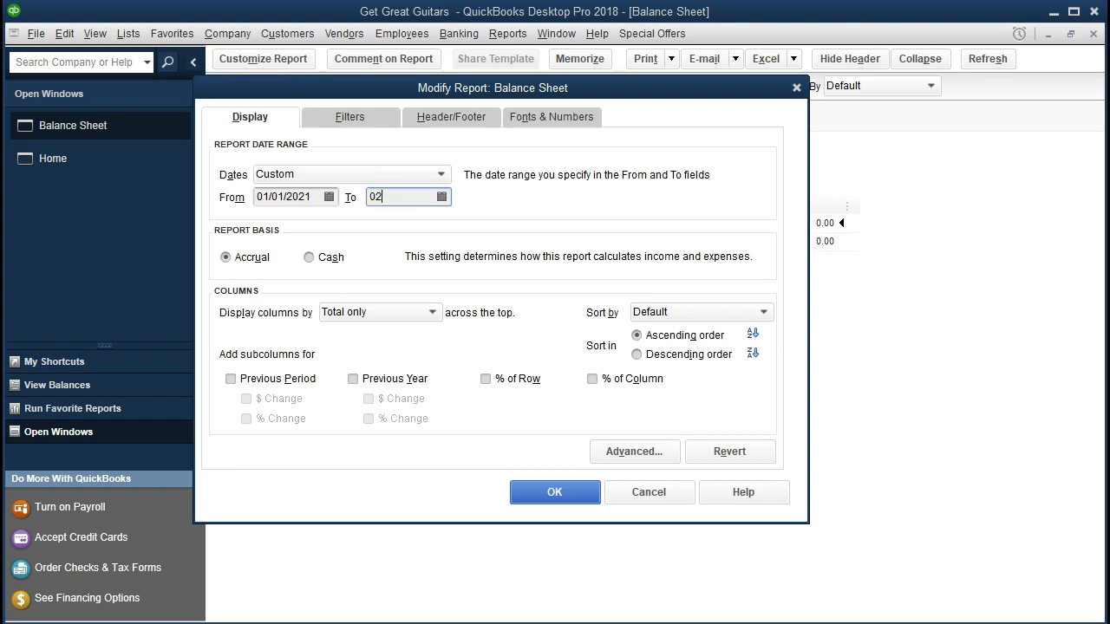
type("/28/2021")
key("Tab")
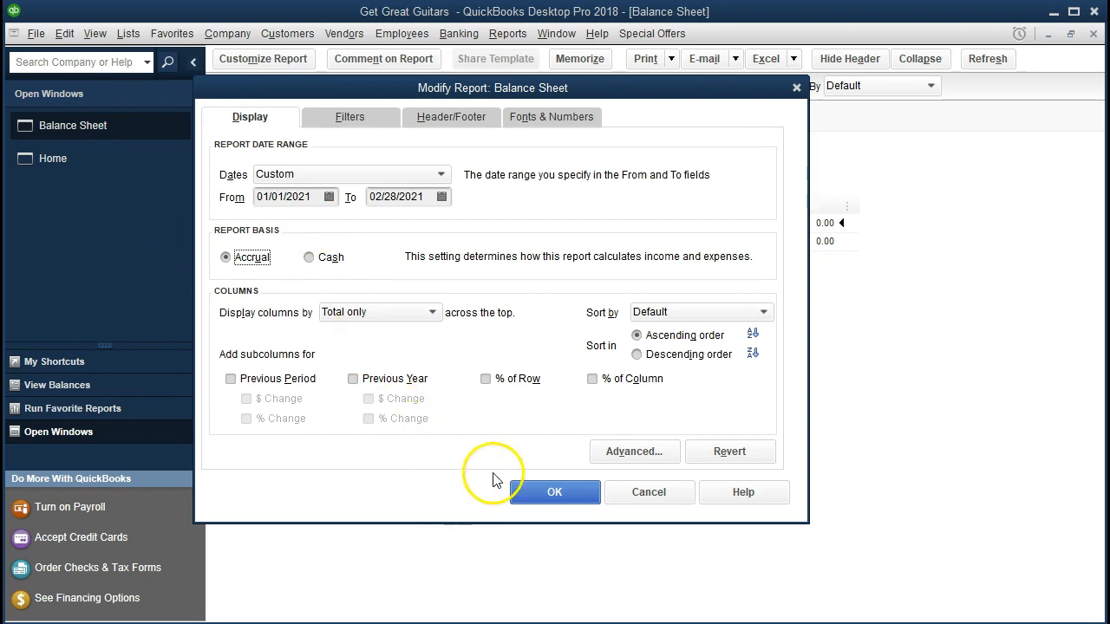
left_click(530, 493)
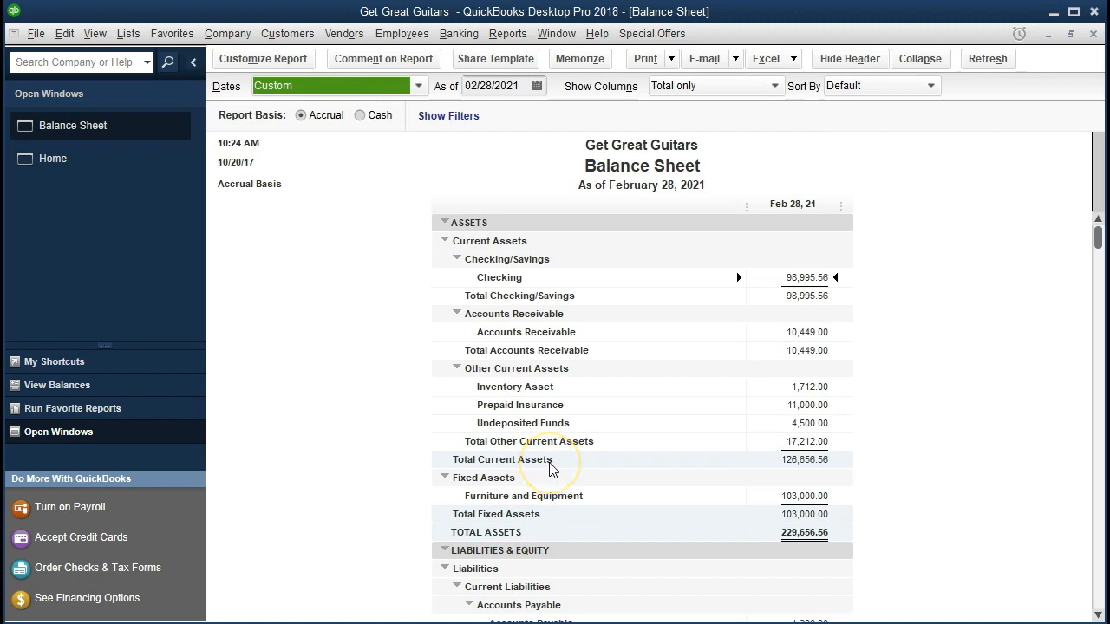
Step: Compare the Loan Payable Current and long-term Loan Payable balances, and drill into the Loan Payable transactions
scroll(549, 468, "down", 3)
scroll(550, 468, "down", 4)
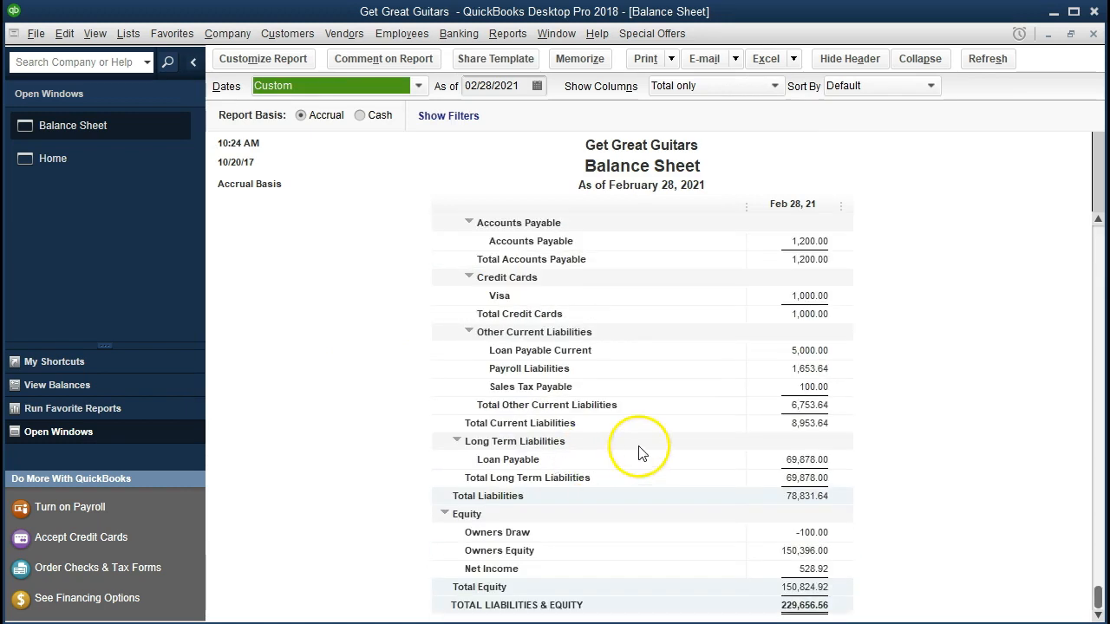
left_click(766, 350)
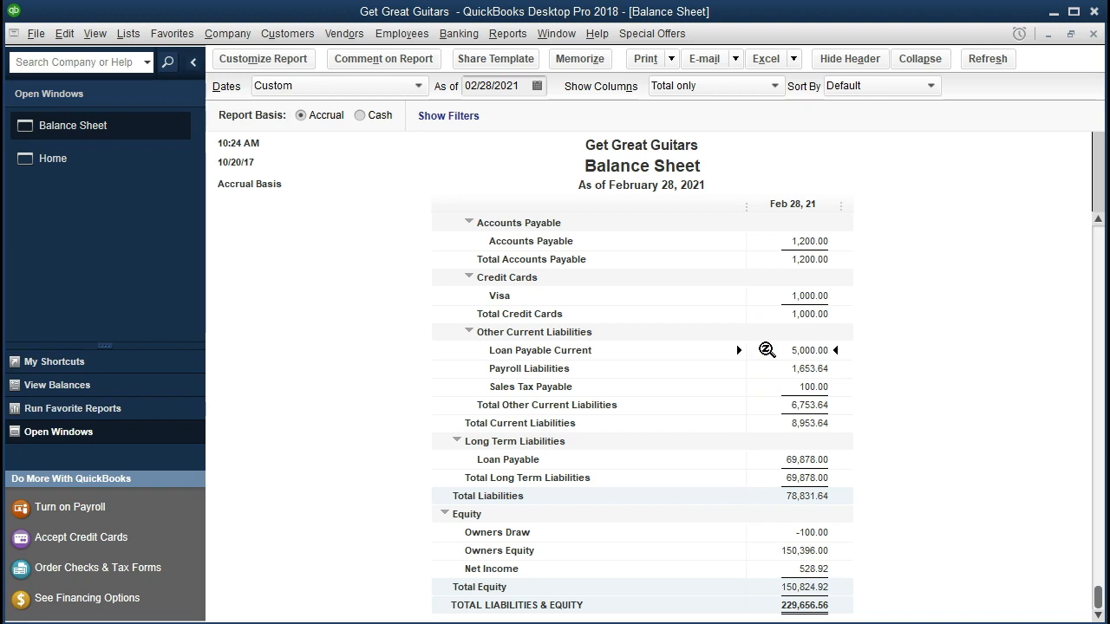
left_click(779, 460)
left_click(779, 348)
double_click(760, 457)
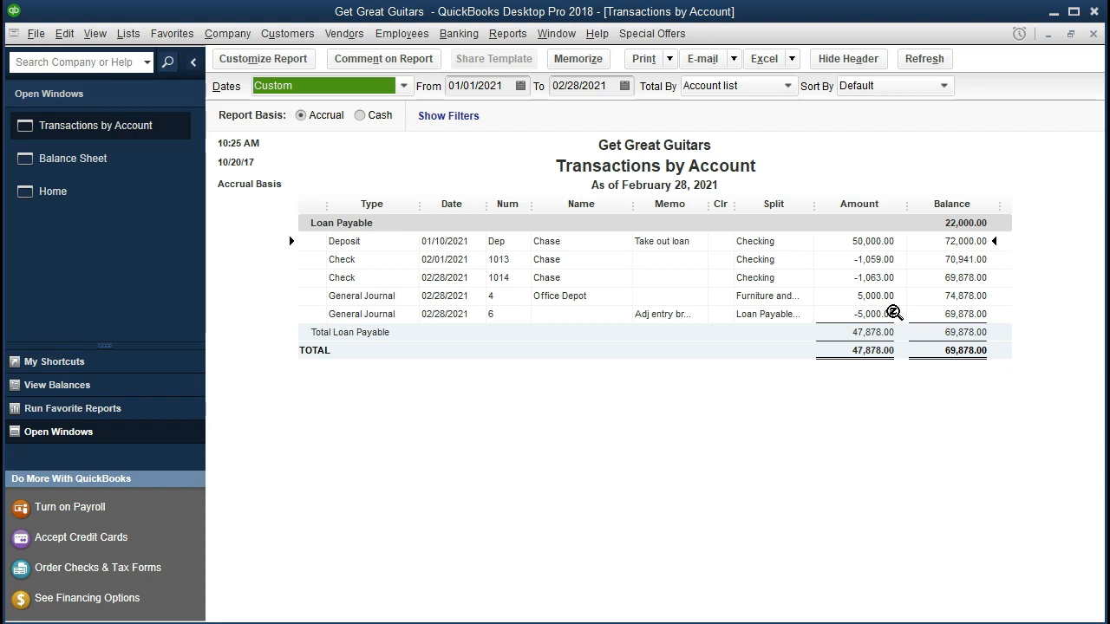
Step: Review the Loan Payable transactions, inspect the interest and principal split of the 02/01/2021 Chase check, and close the check
left_click(867, 381)
left_click(754, 393)
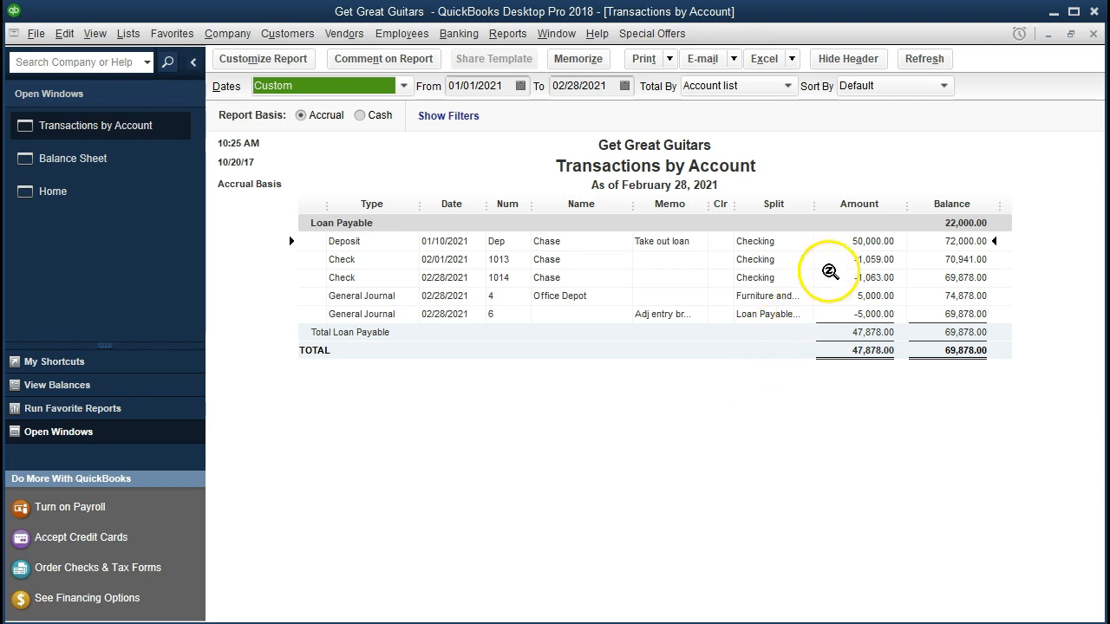
double_click(828, 264)
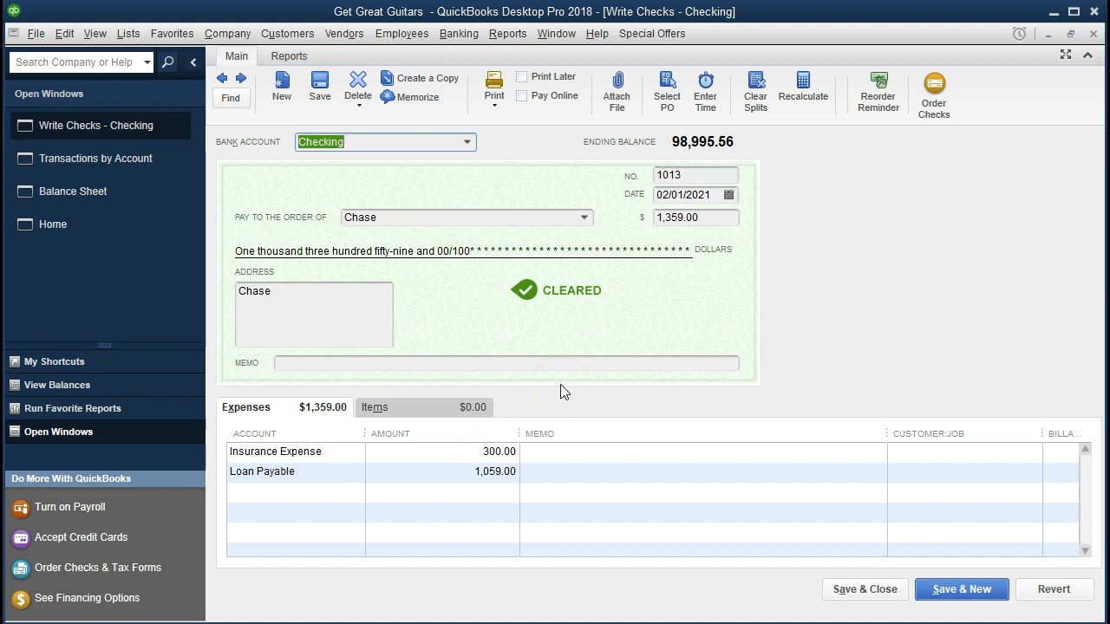
left_click(1094, 38)
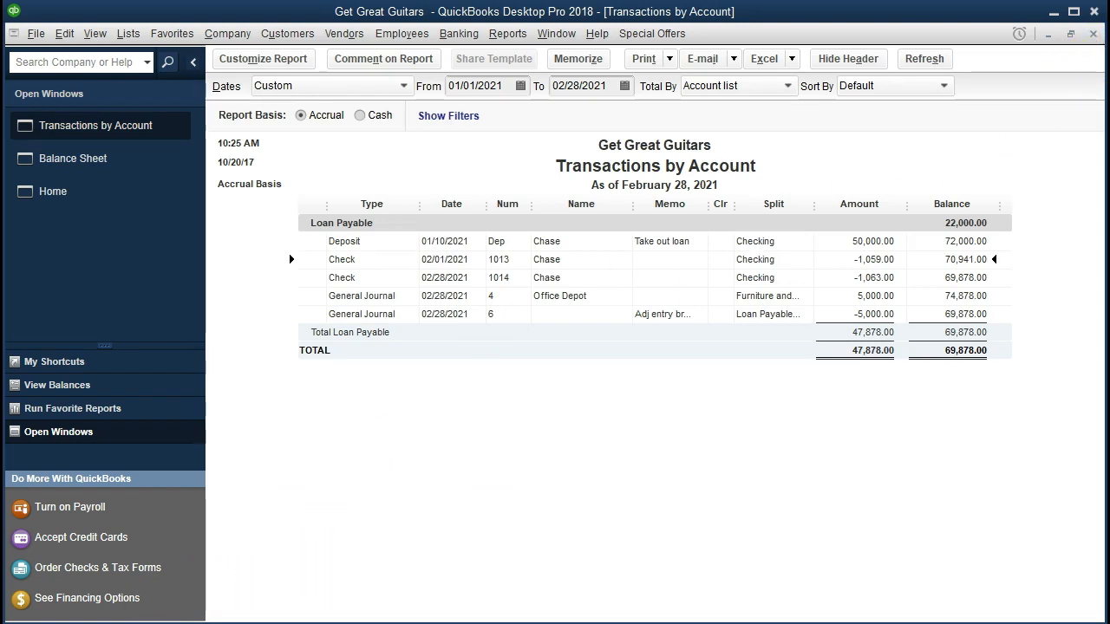
Step: Switch to the Loan Payments workbook in Excel and review the long-term loan's amount, number of payments, rate and payment
left_click(164, 622)
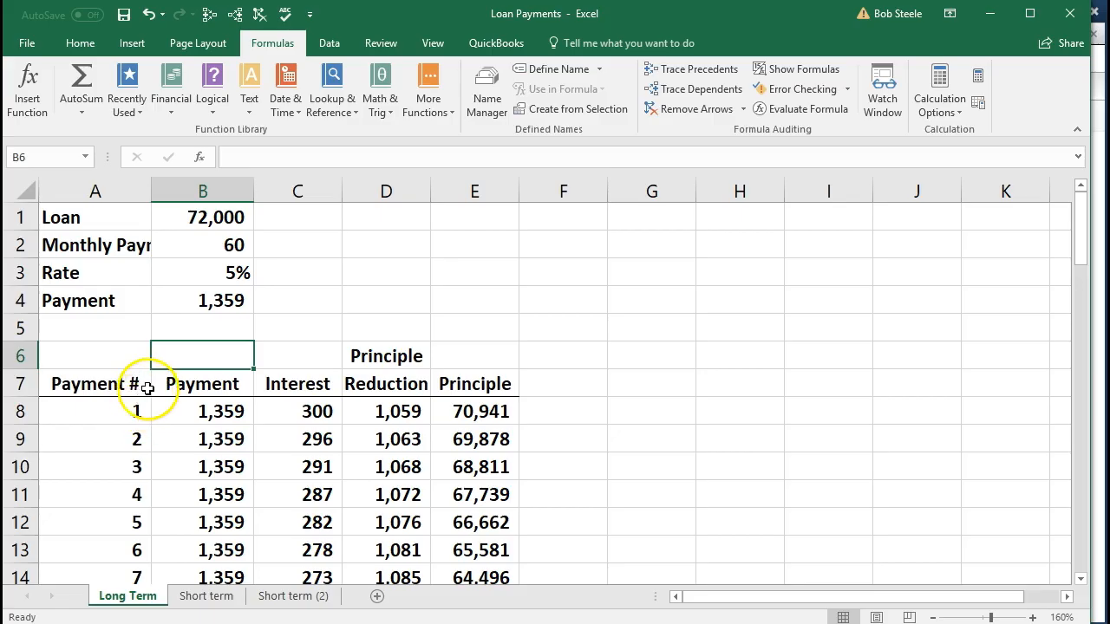
left_click(178, 218)
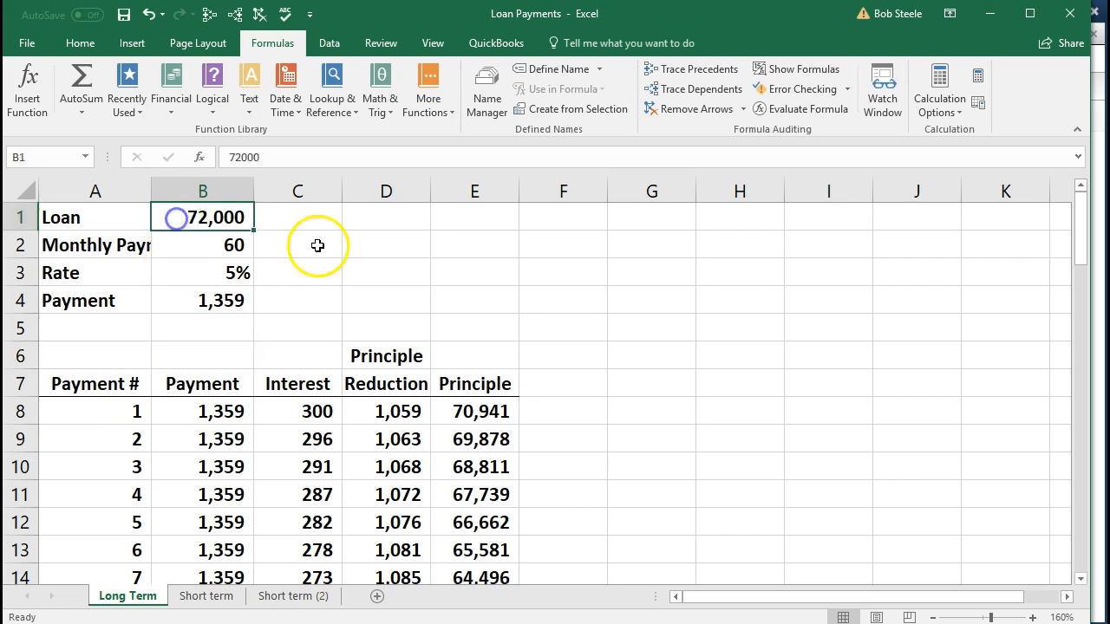
key("Down")
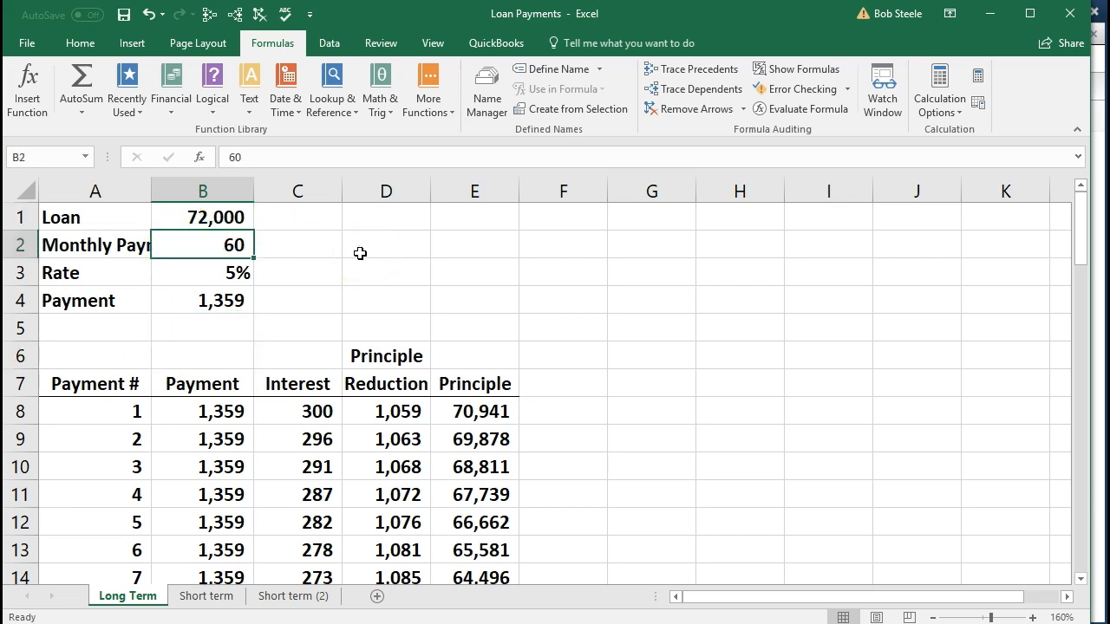
key("Down")
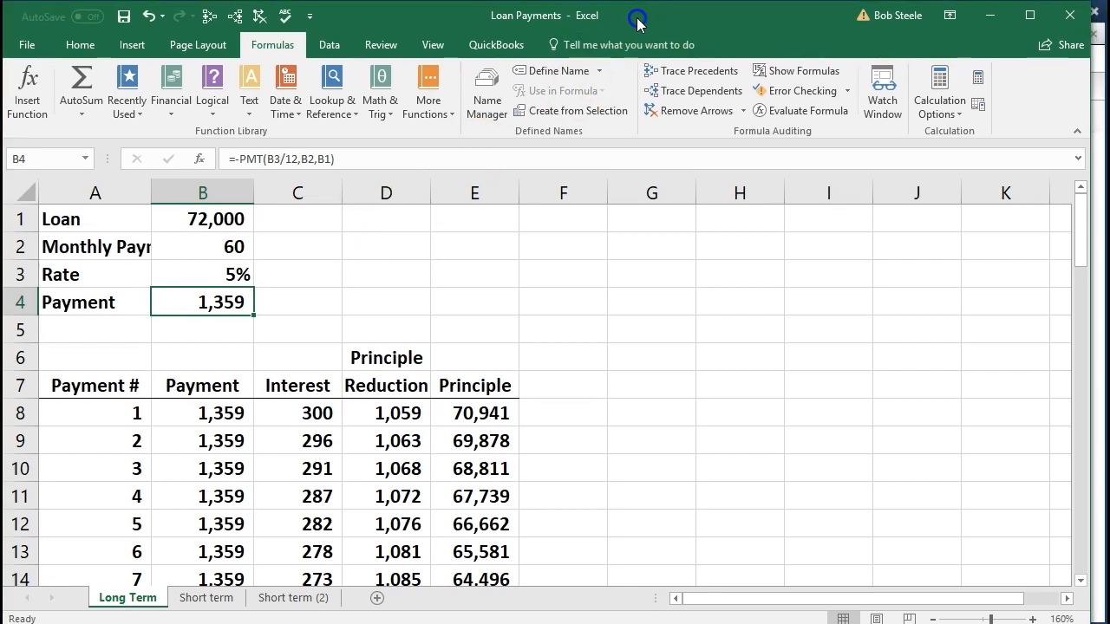
Step: Examine the first payments' payment, interest, principal reduction and remaining principal in the long-term loan's amortization schedule
left_click_drag(1091, 254, 1106, 256)
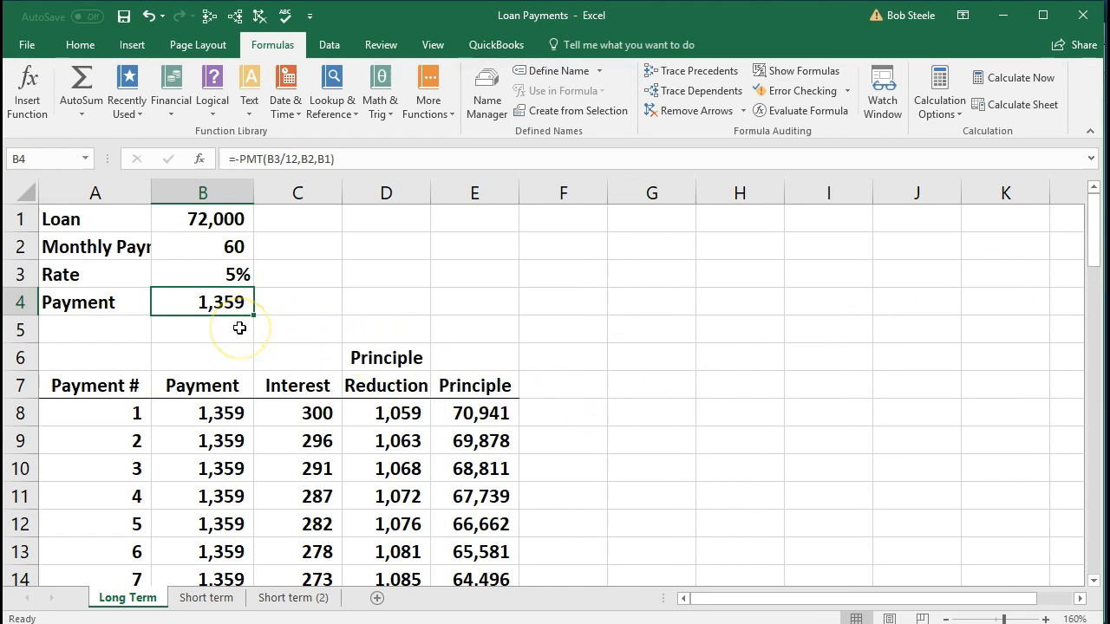
left_click(193, 419)
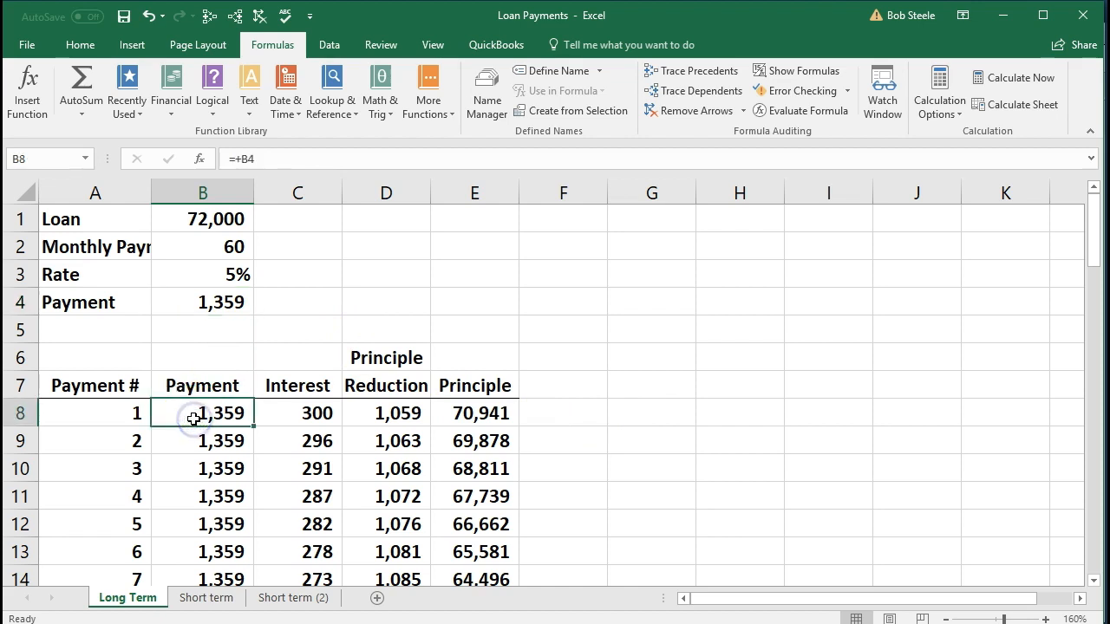
left_click(279, 416)
left_click(357, 415)
scroll(357, 415, "down", 1)
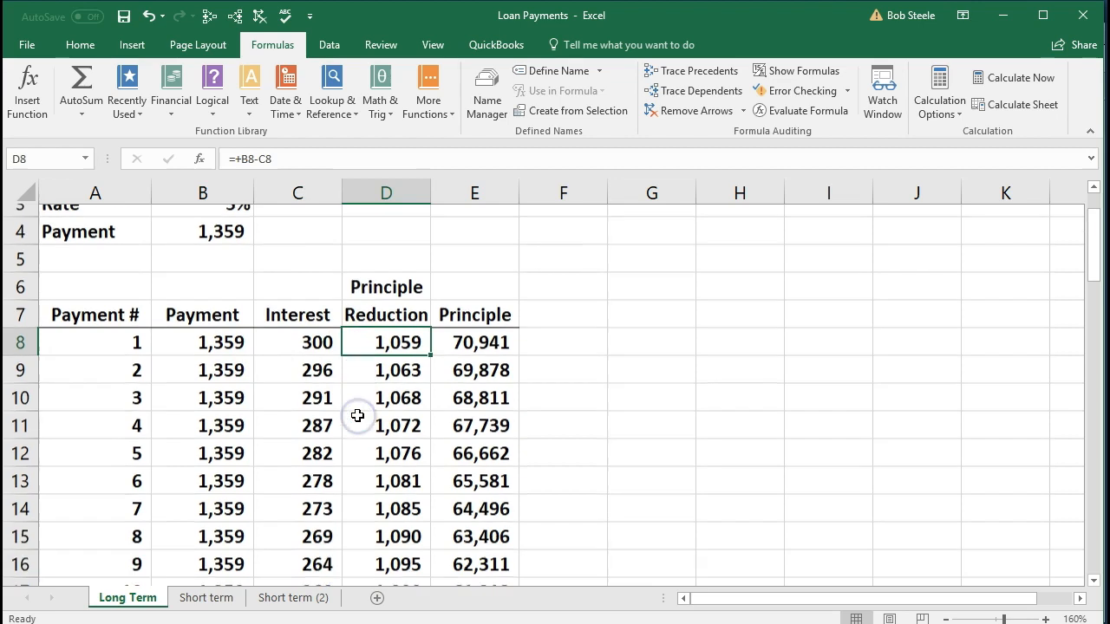
left_click_drag(303, 359, 310, 493)
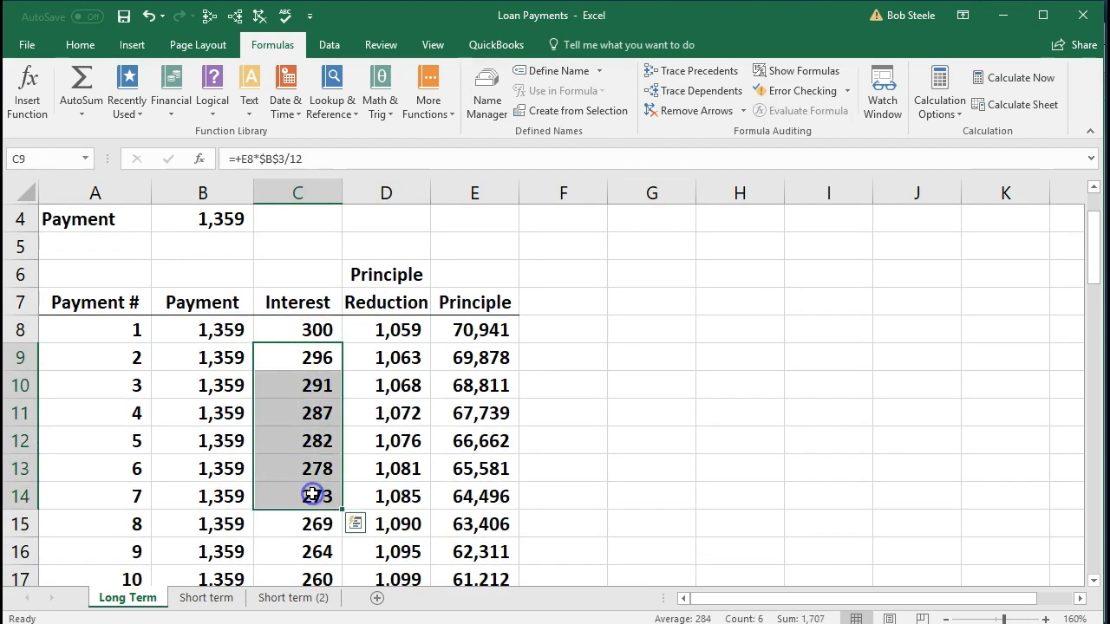
left_click(448, 329)
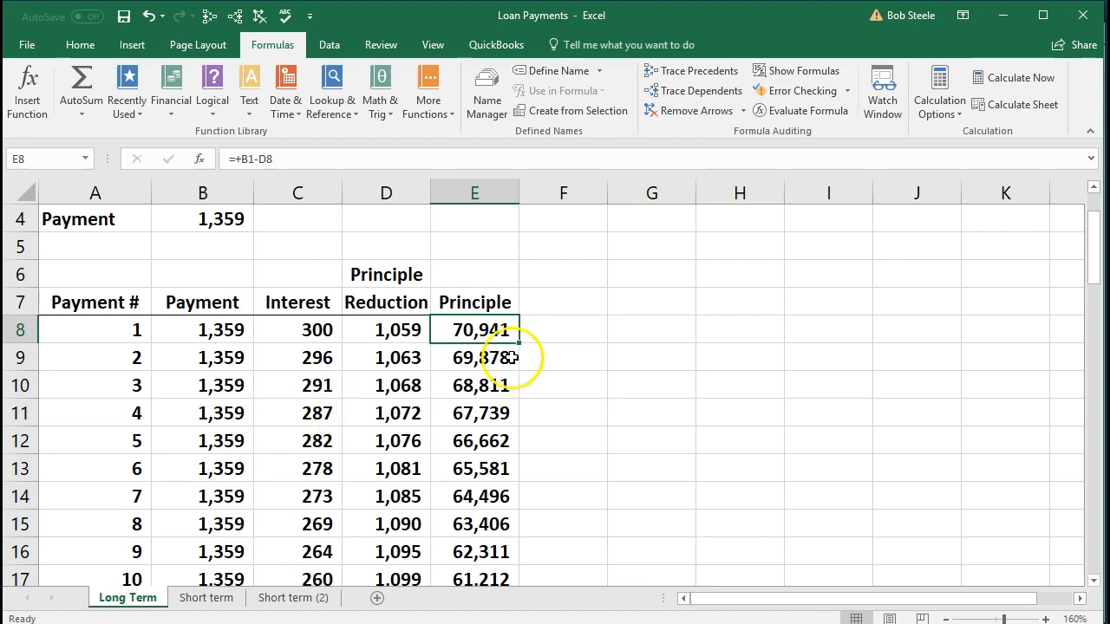
Step: Review the amortization schedule through payment 60, check its final principal balance, and return to the loan details
scroll(512, 356, "down", 1)
scroll(512, 356, "down", 7)
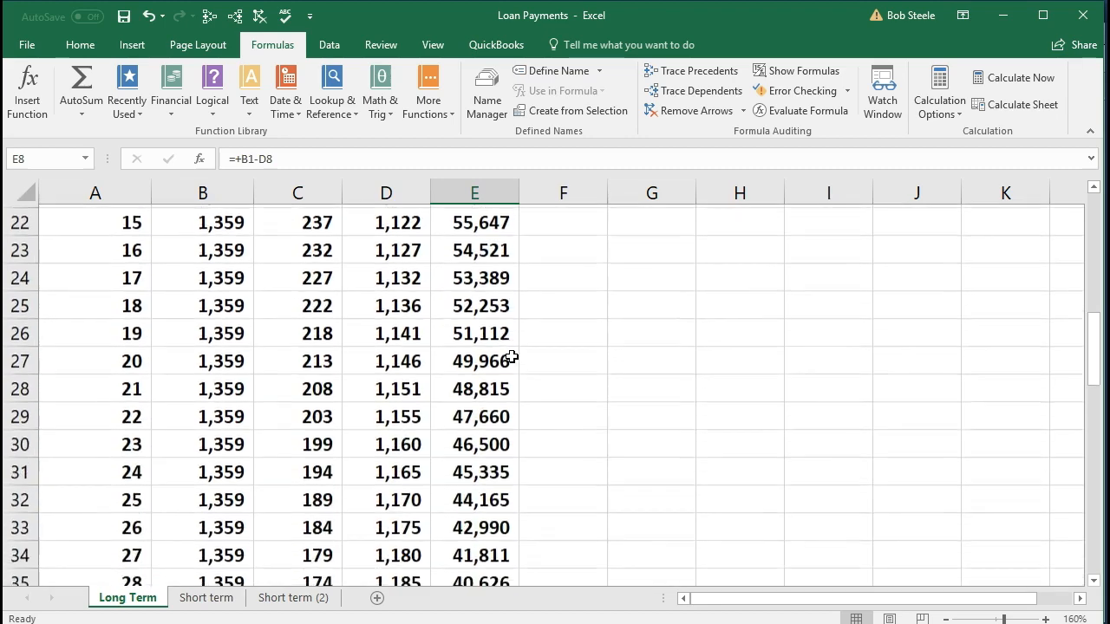
scroll(511, 356, "down", 6)
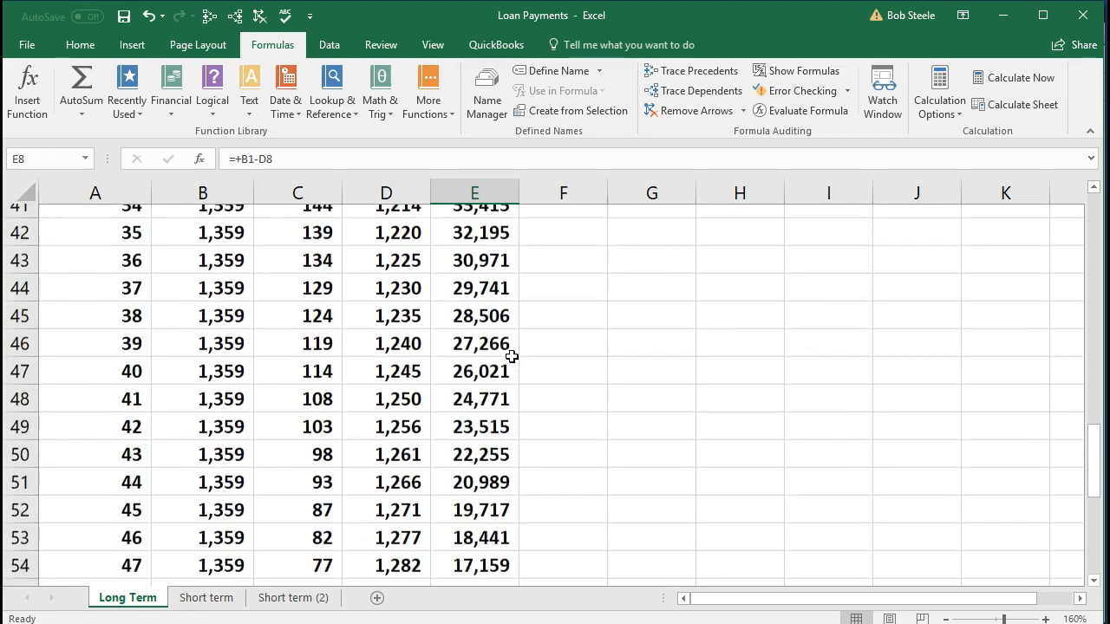
scroll(511, 357, "down", 5)
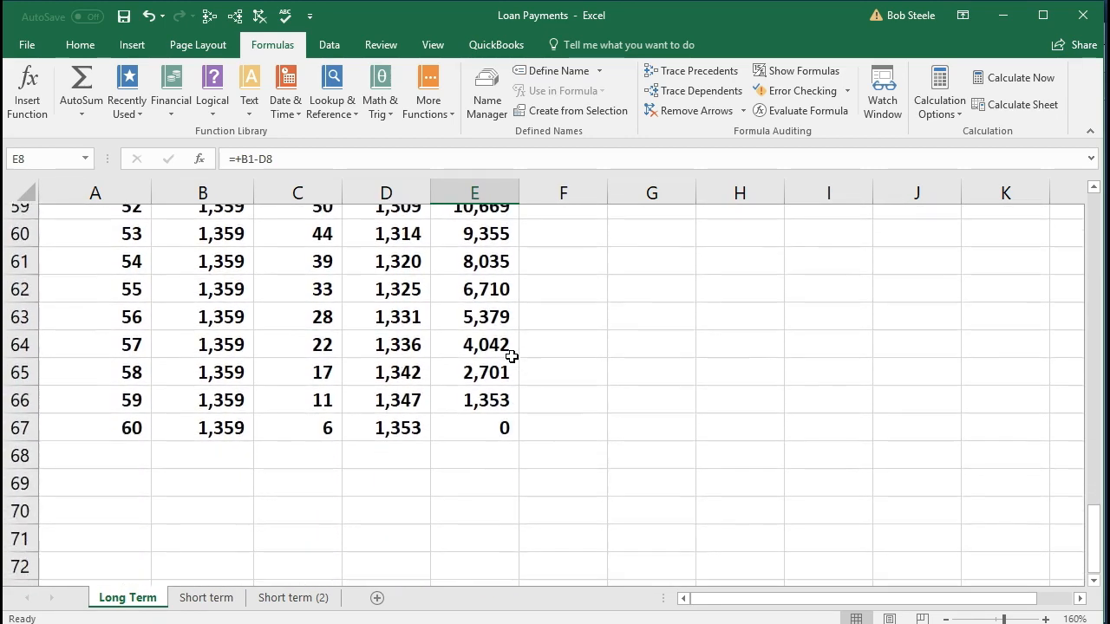
left_click(481, 384)
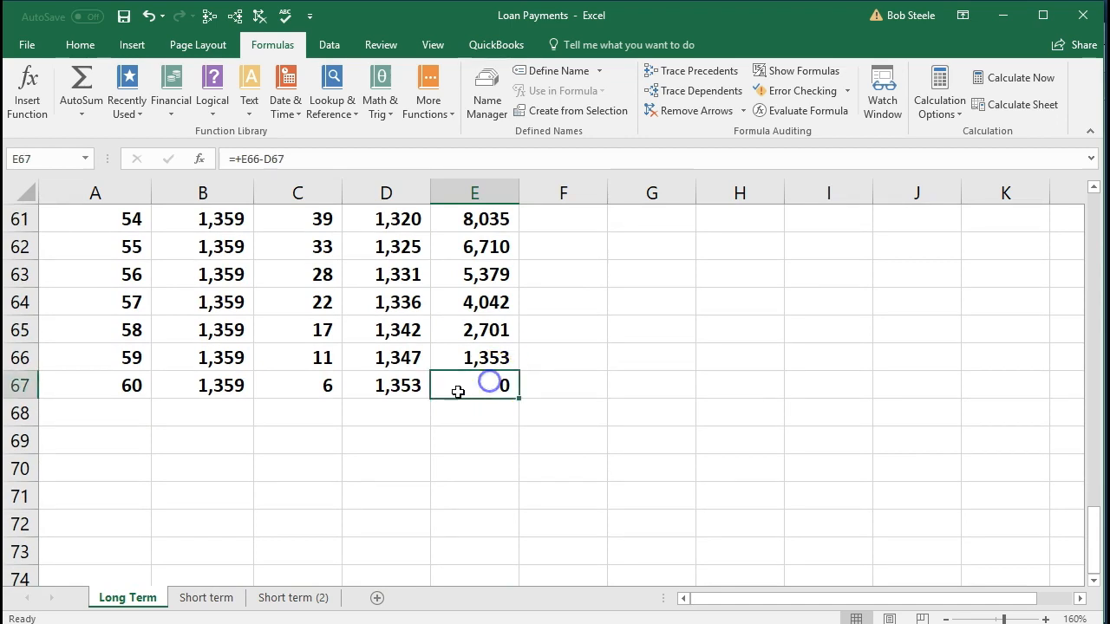
scroll(225, 426, "up", 14)
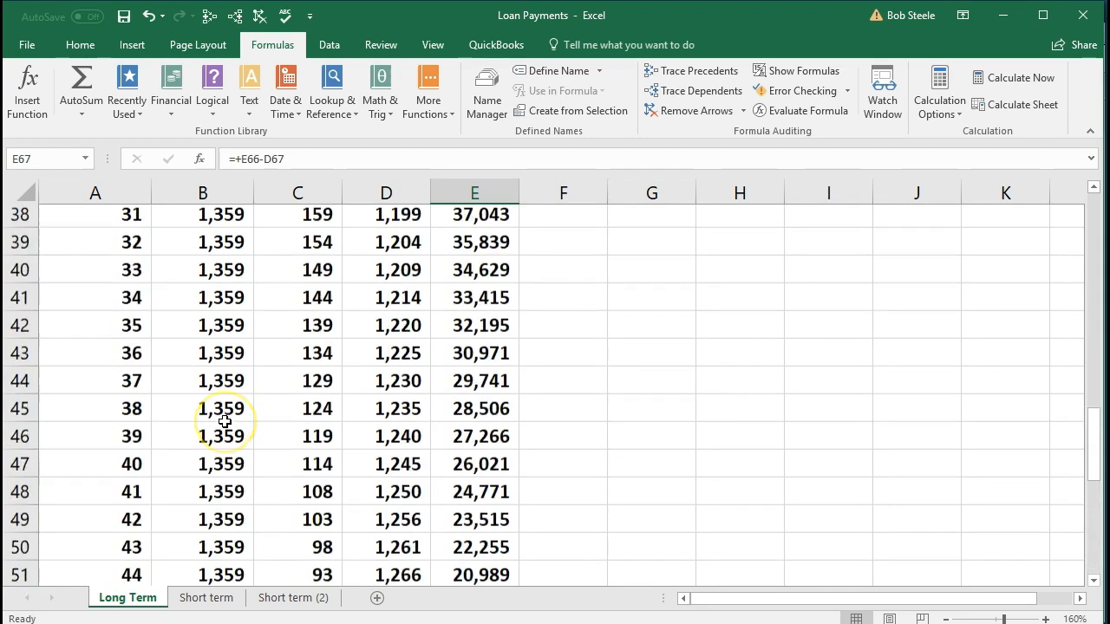
scroll(224, 419, "up", 5)
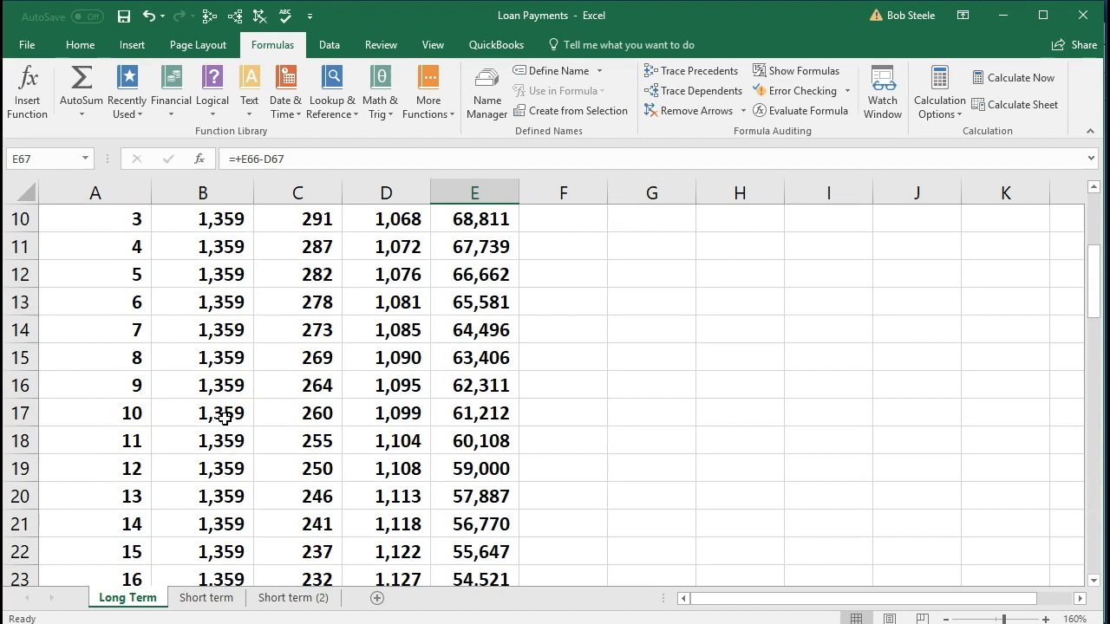
scroll(225, 413, "up", 1)
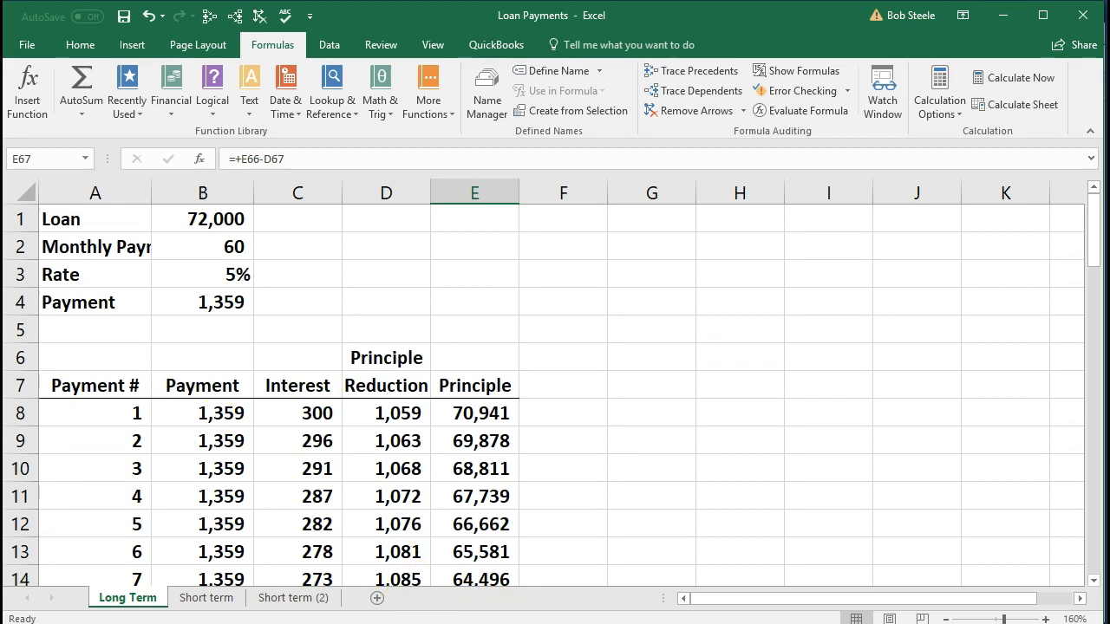
Step: Switch to QuickBooks Desktop, inspect the Loan Payable balance at the second Chase check, and return to the Excel workbook
left_click(728, 623)
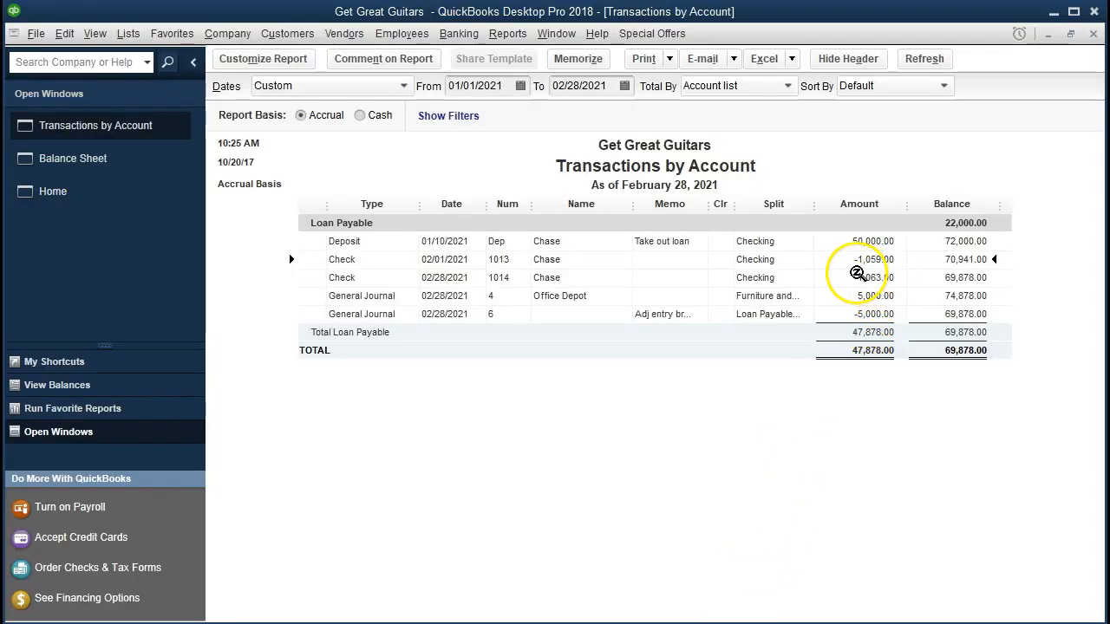
left_click(859, 275)
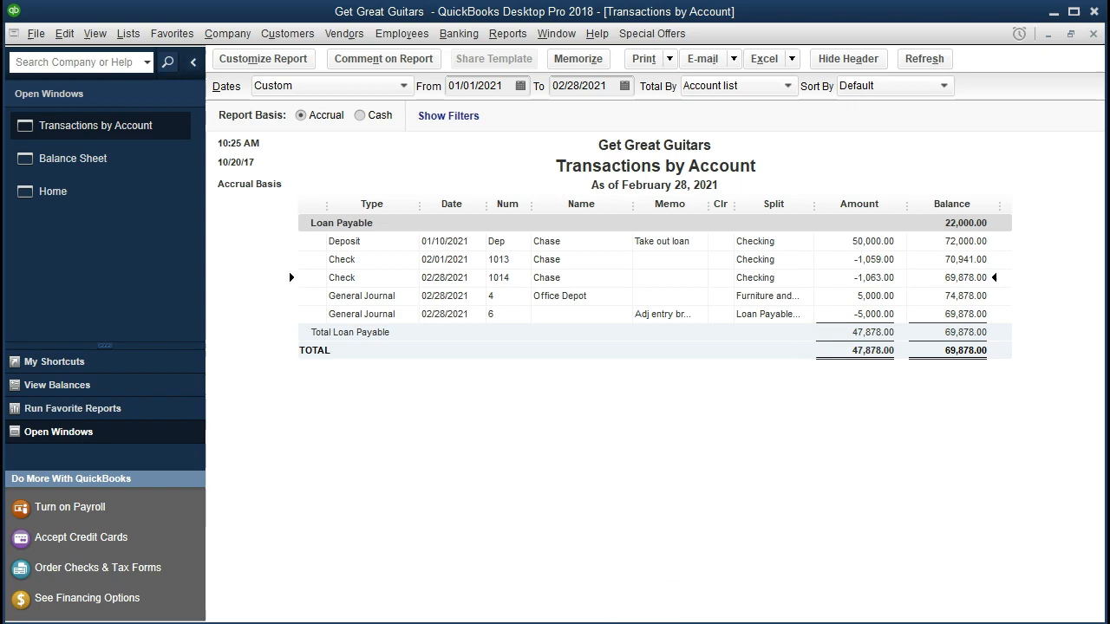
key("alt+Tab")
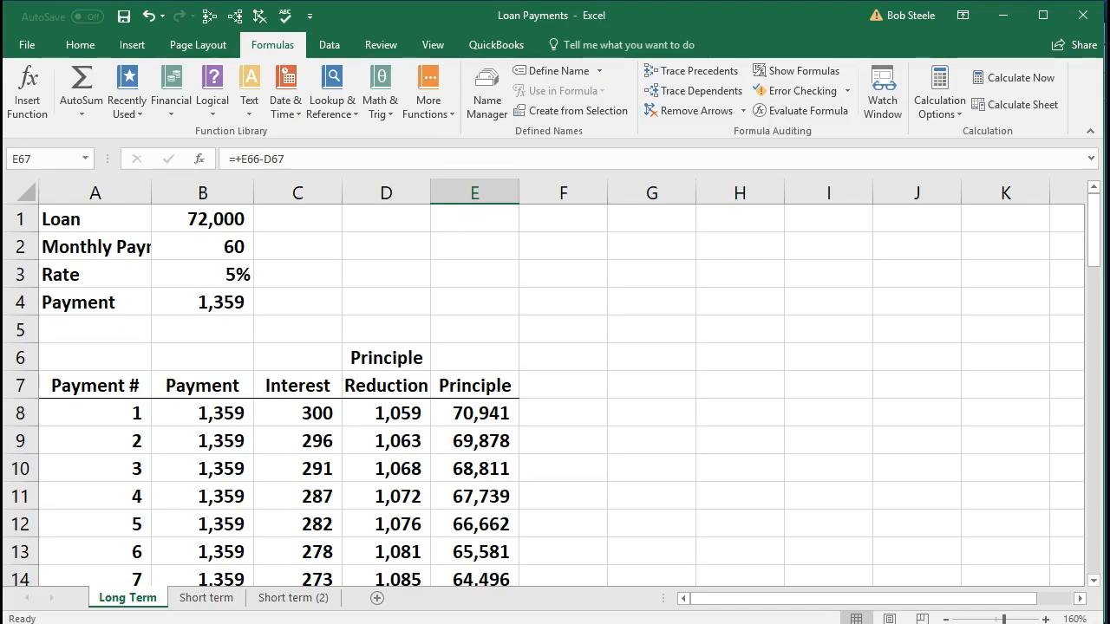
Step: Fill the remaining principal after payment 2, cell E9, with green
left_click(484, 495)
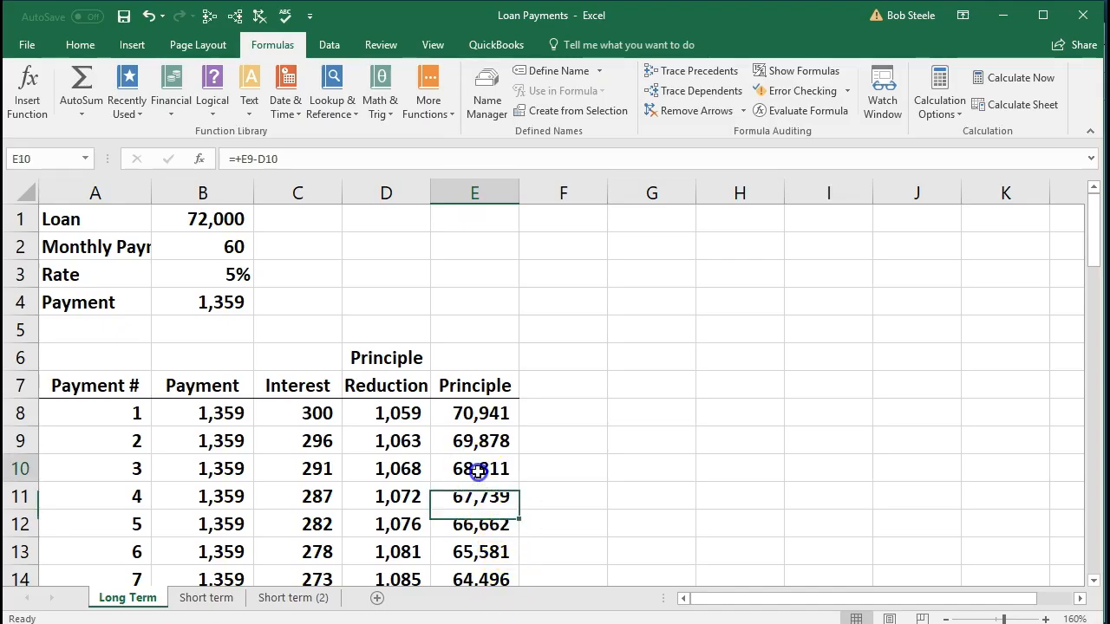
left_click(487, 441)
right_click(490, 444)
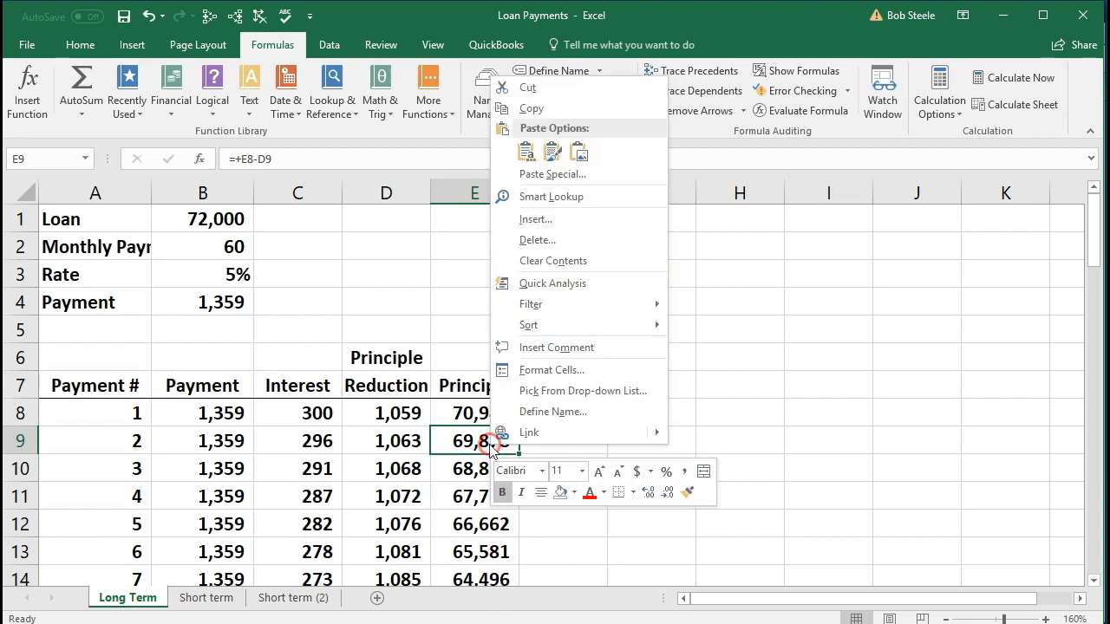
left_click(574, 495)
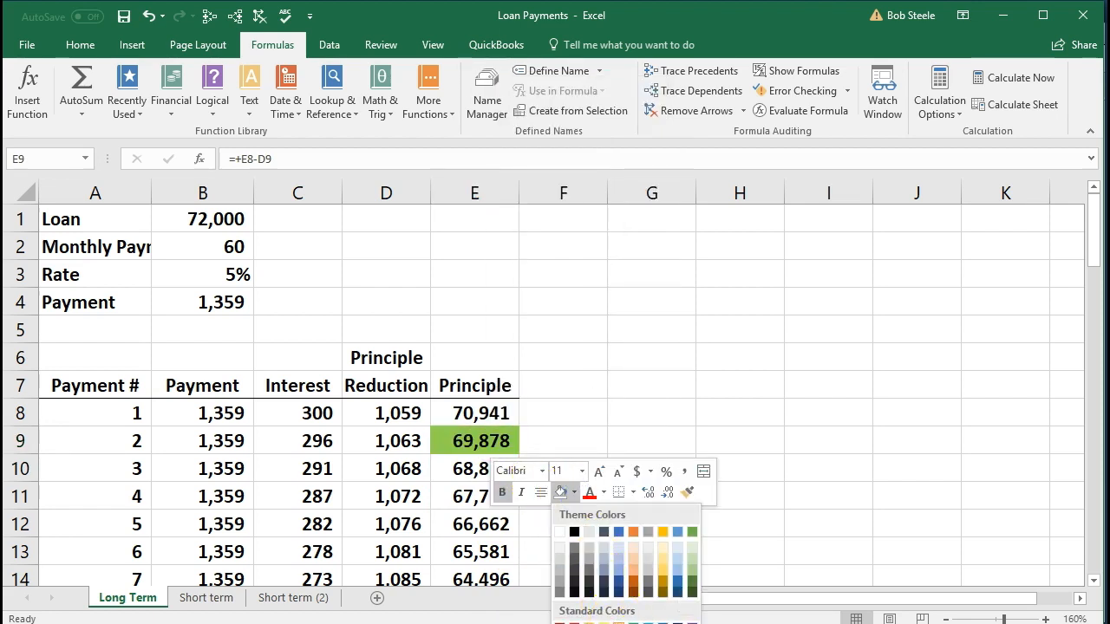
left_click(692, 524)
left_click(632, 396)
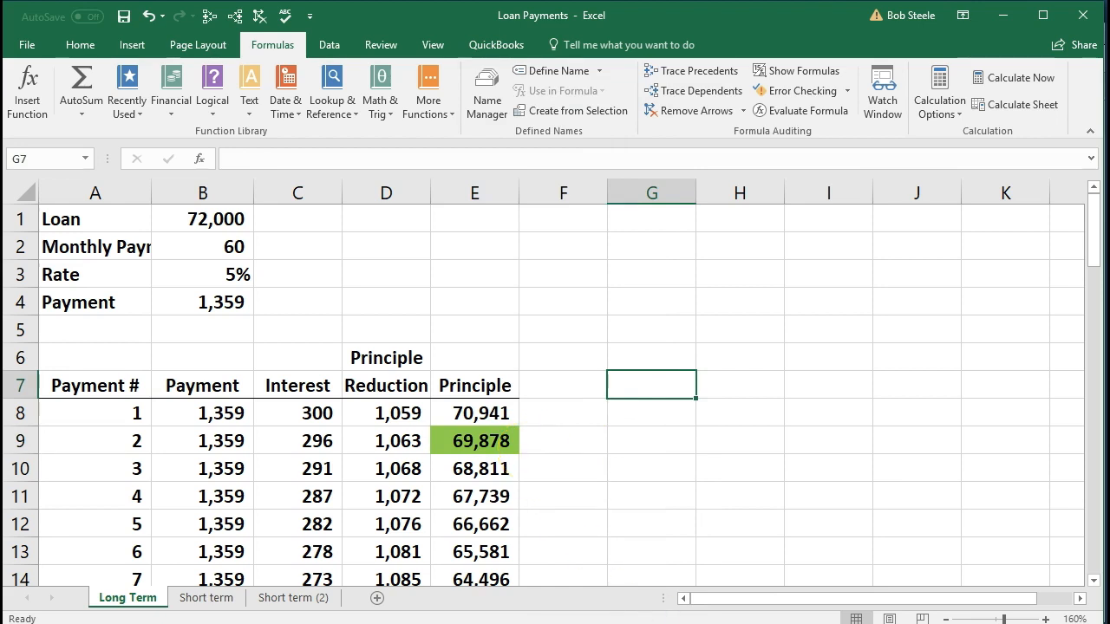
Step: Compare the final Loan Payable balance in QuickBooks Desktop with the green principal cell in Excel
left_click(708, 623)
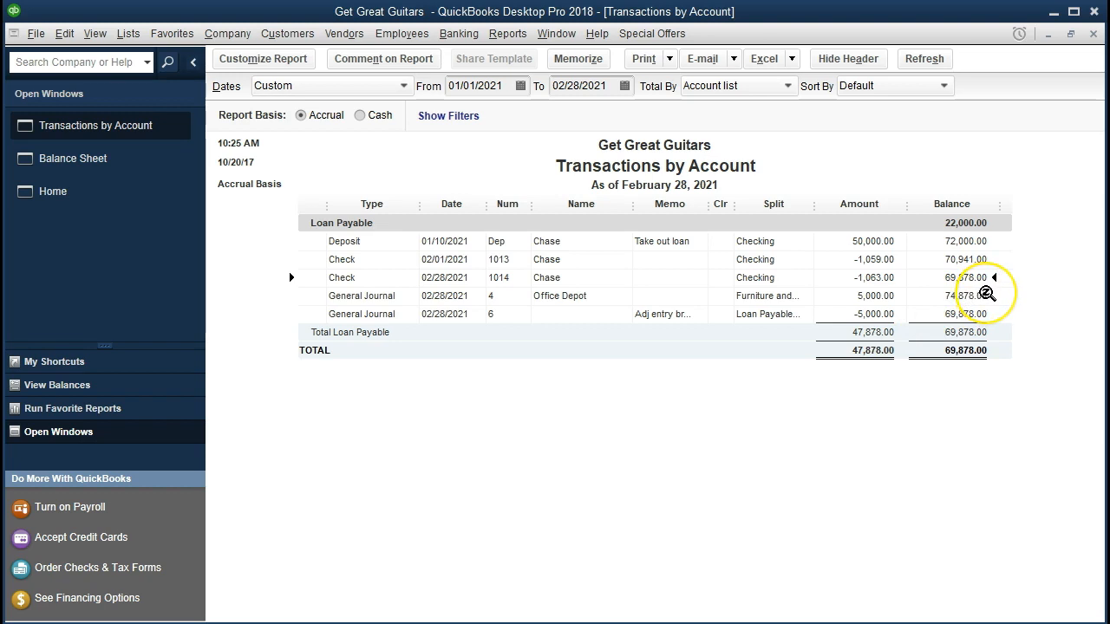
left_click(983, 316)
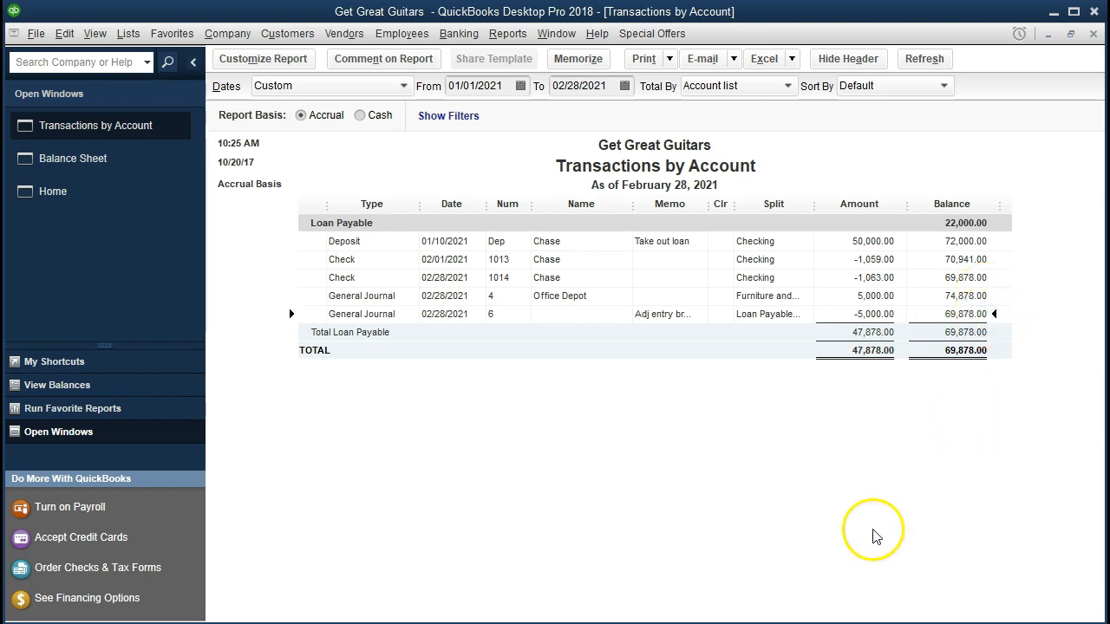
key("alt+Tab")
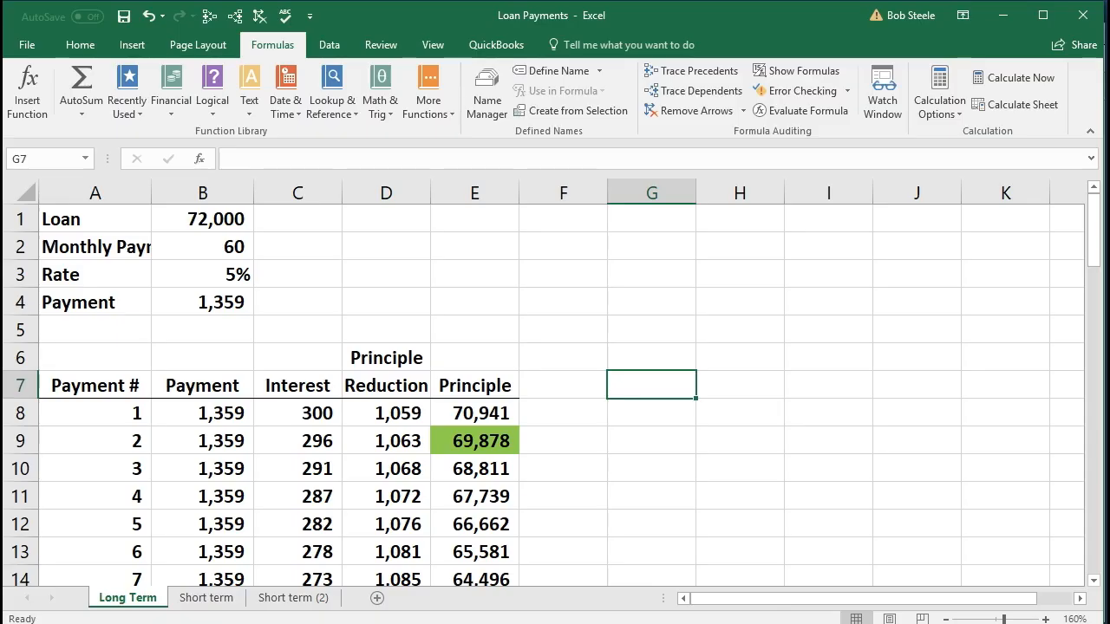
left_click(575, 479)
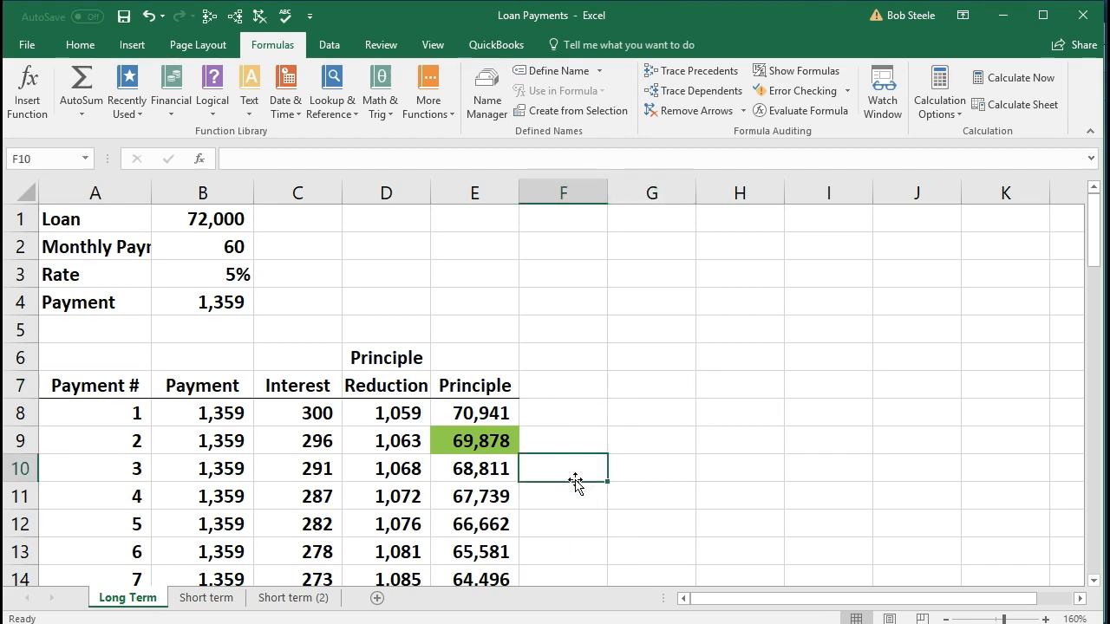
Step: Enter 12 in C4 and calculate twelve months of loan payments in D4 with =B4*C4
left_click(306, 307)
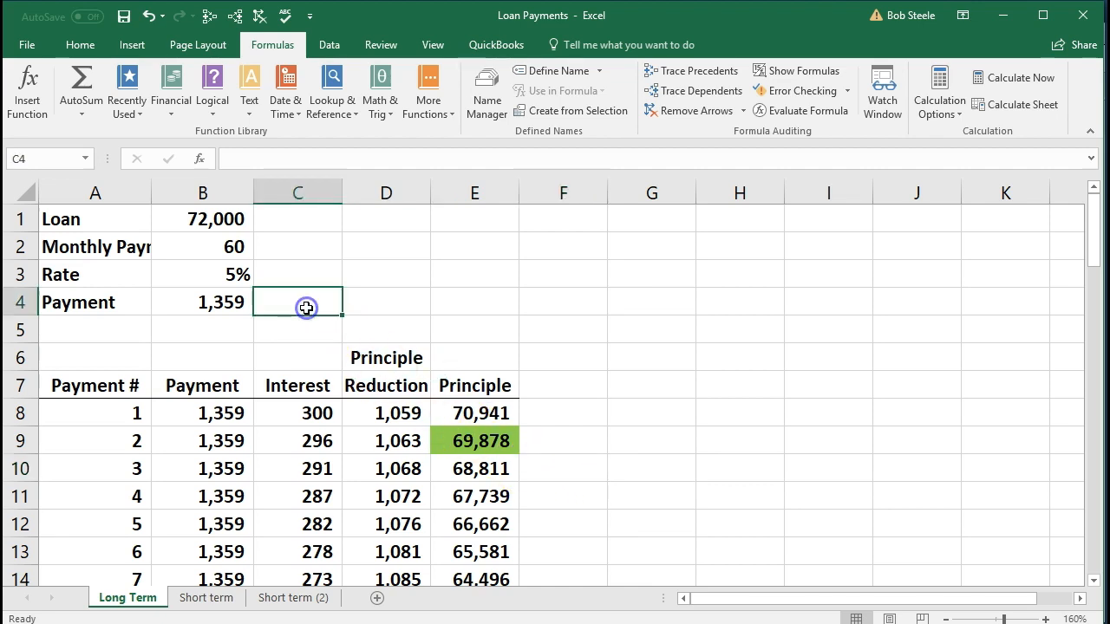
type("12")
key("Return")
key("Up")
key("Right")
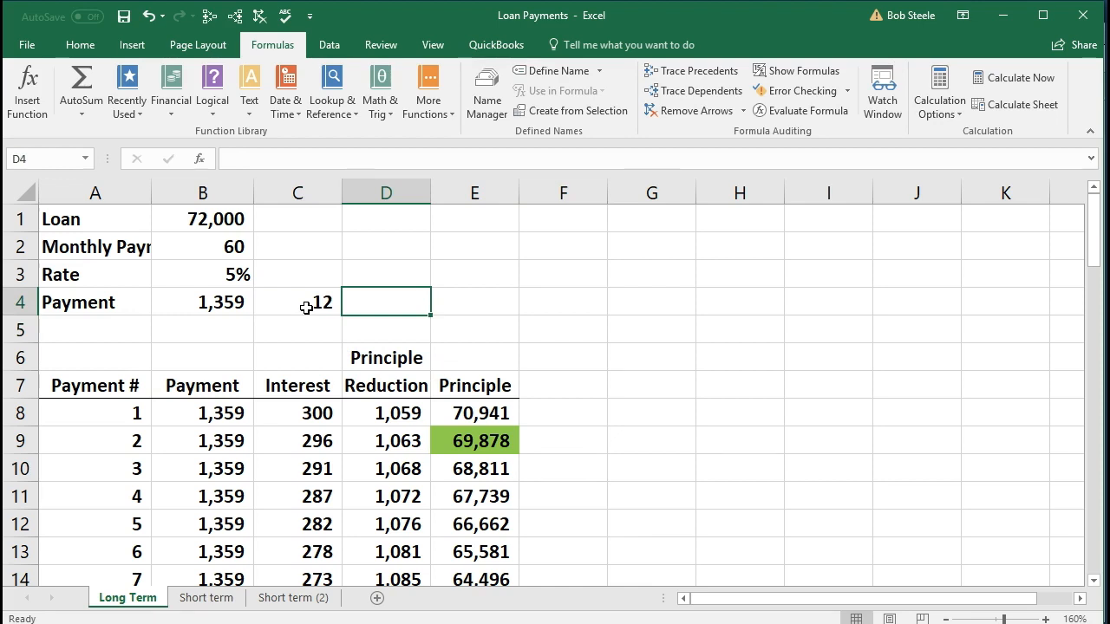
type("=")
key("Left")
key("Left")
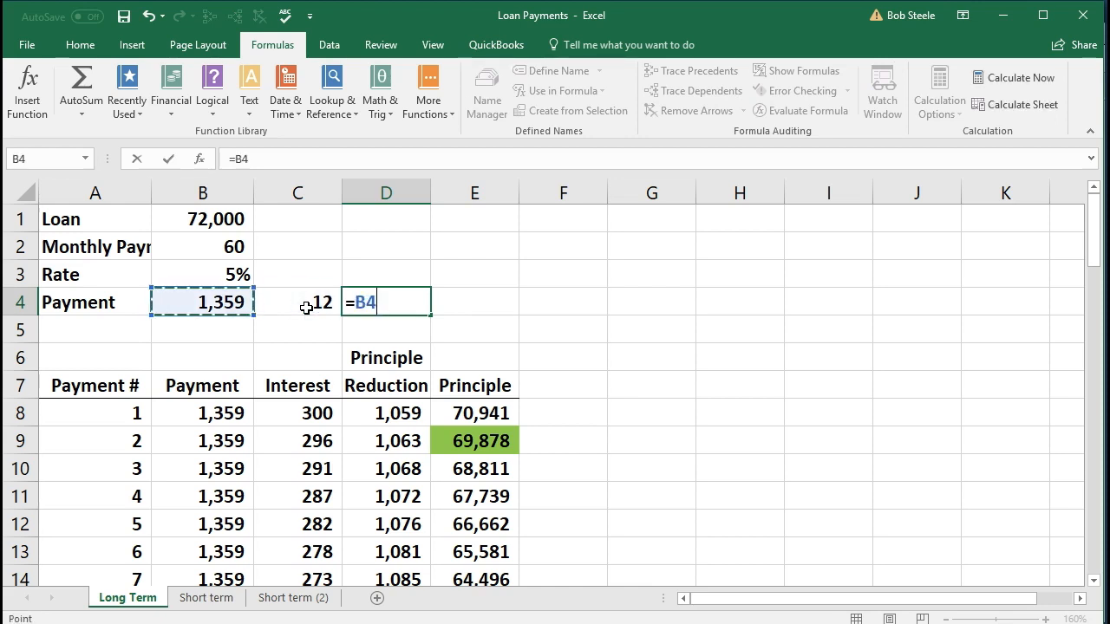
type("*")
key("Left")
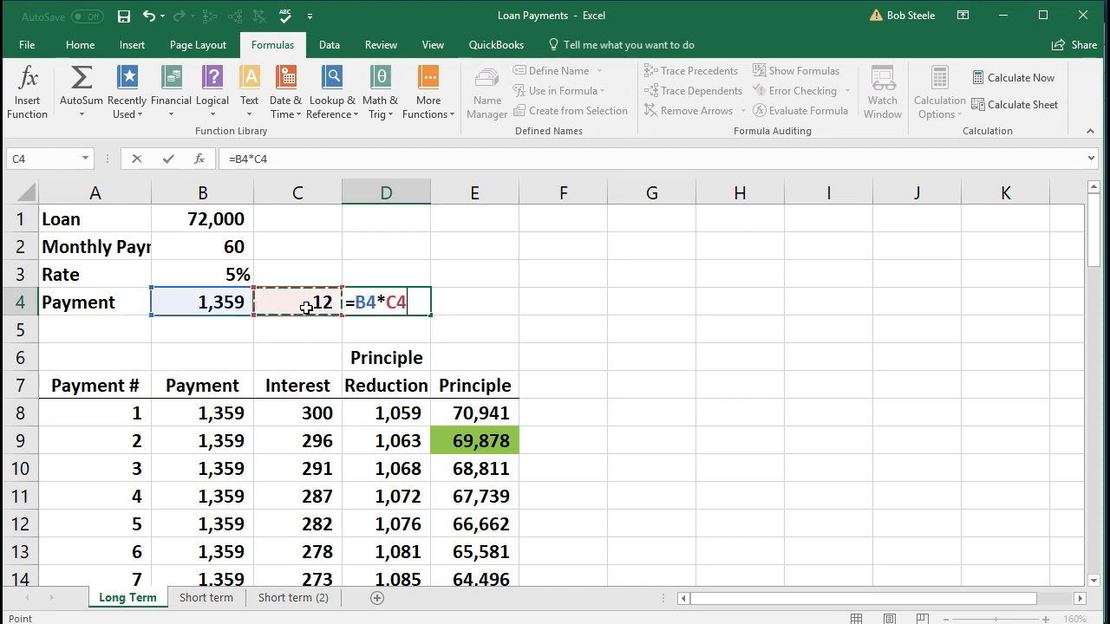
key("Return")
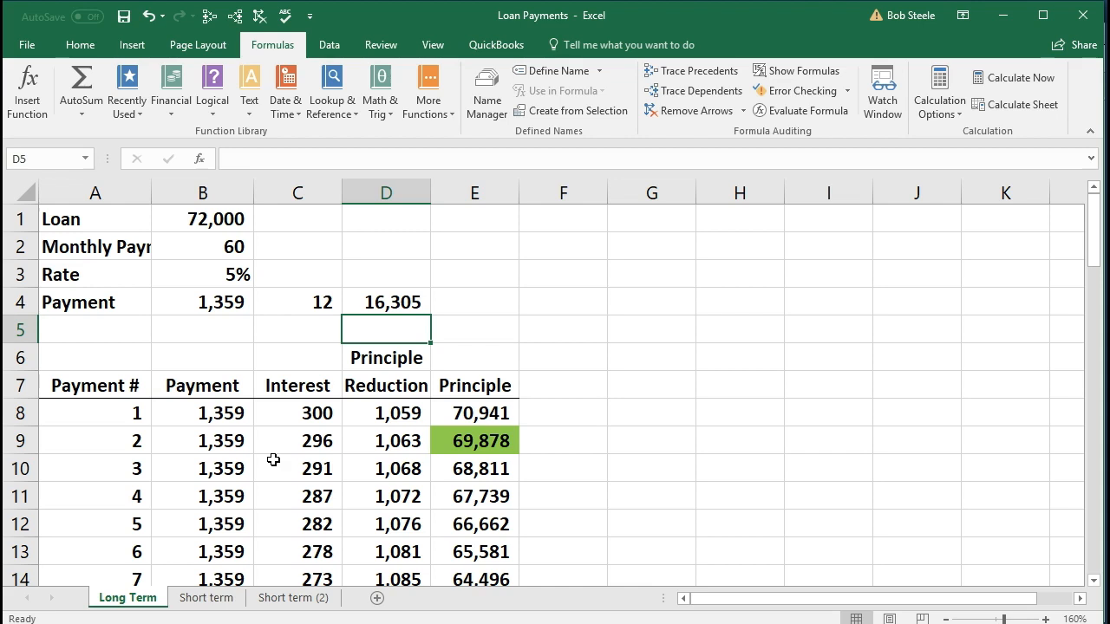
Step: Look at the interest on payments 3 to 5, and clear the twelve-month payment calculation from C4:D4
left_click_drag(298, 465, 289, 533)
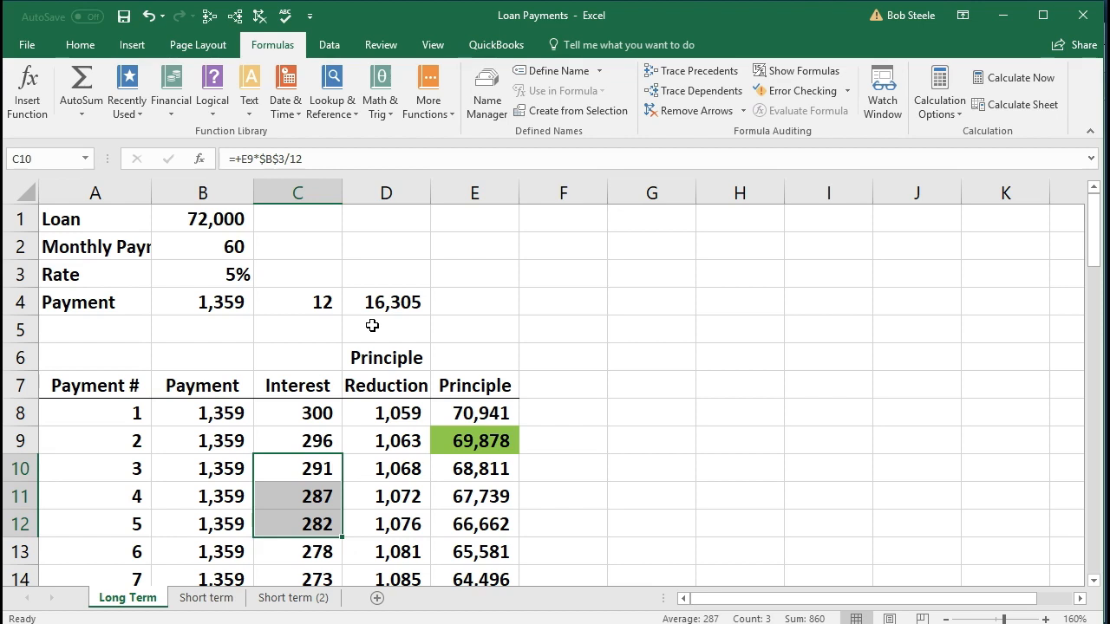
left_click_drag(323, 301, 361, 305)
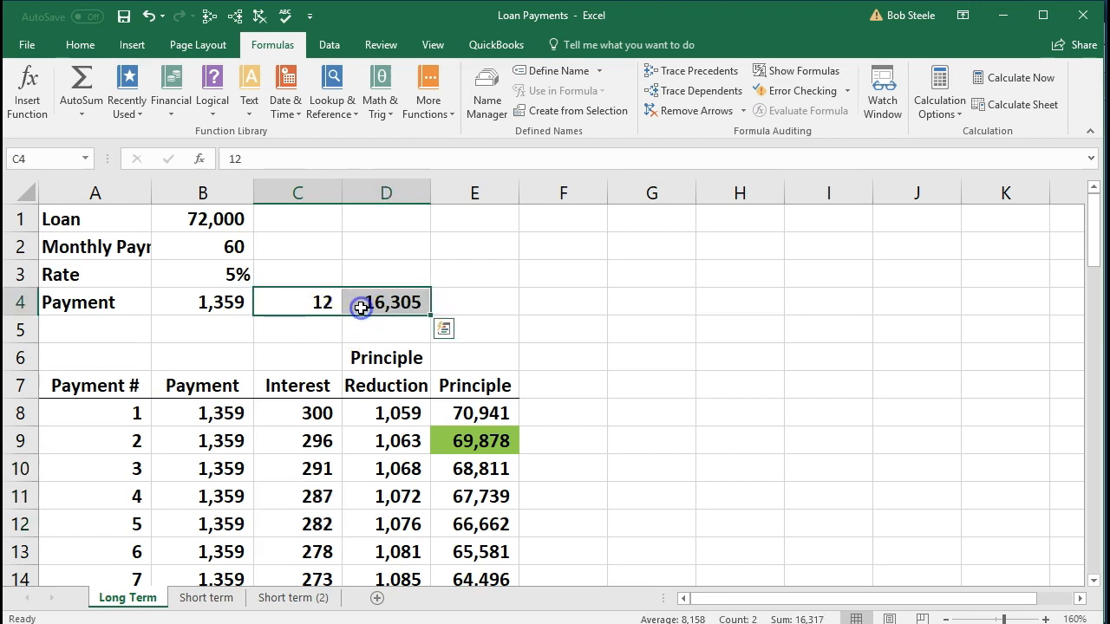
key("Delete")
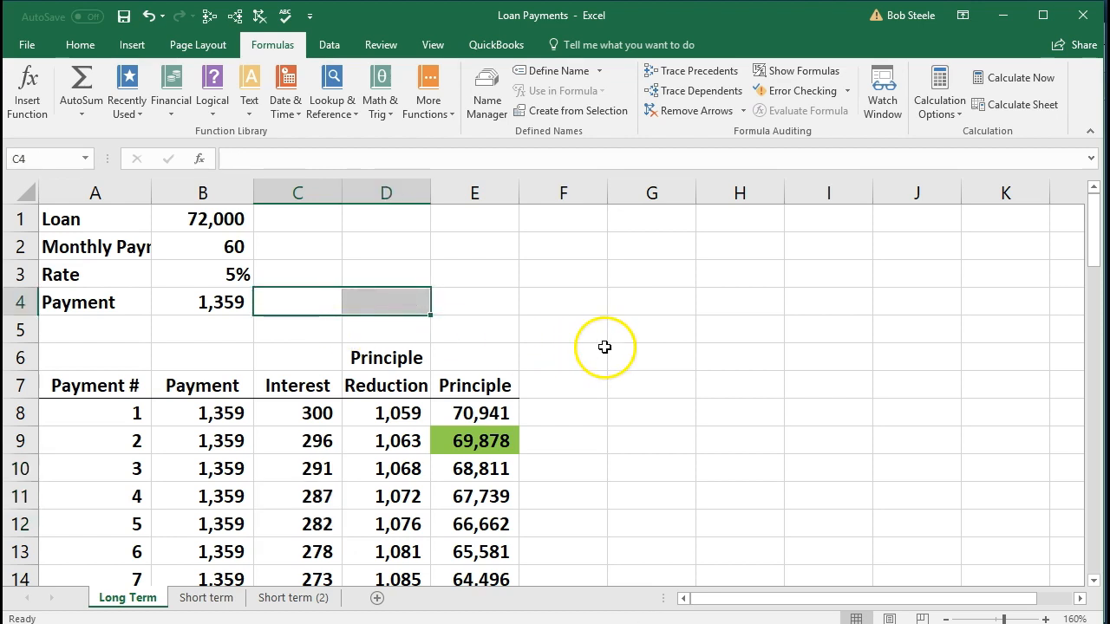
Step: Fill the principal reductions for payments 3 to 14, cells D10:D21, with yellow
scroll(604, 348, "down", 1)
left_click(396, 384)
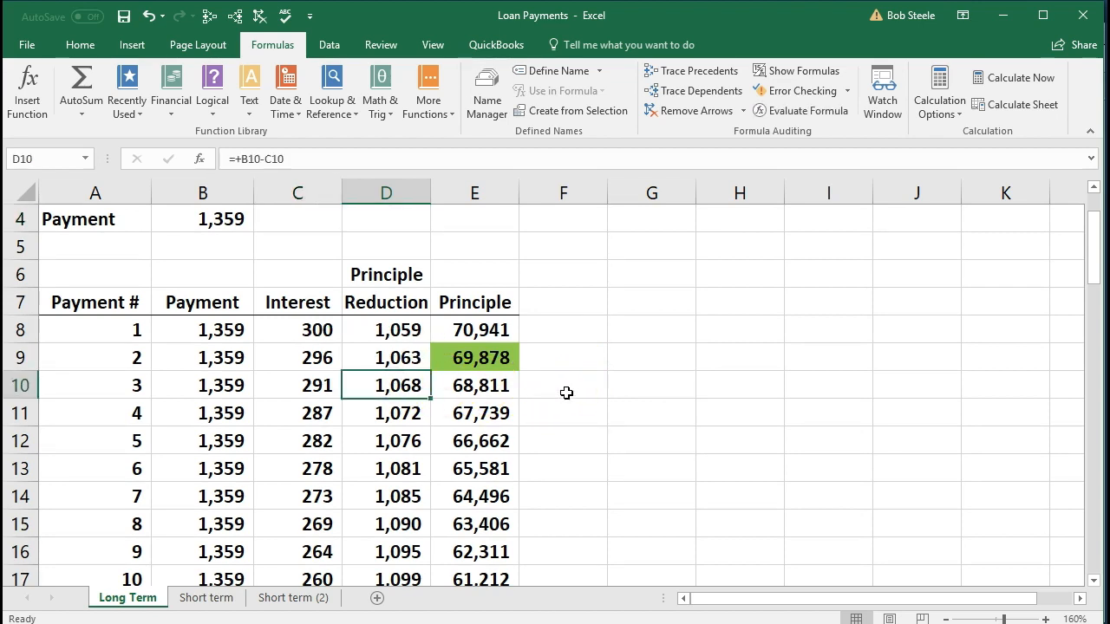
key("shift+Down")
key("shift+Down")
key("shift+Down")
key("shift+Down")
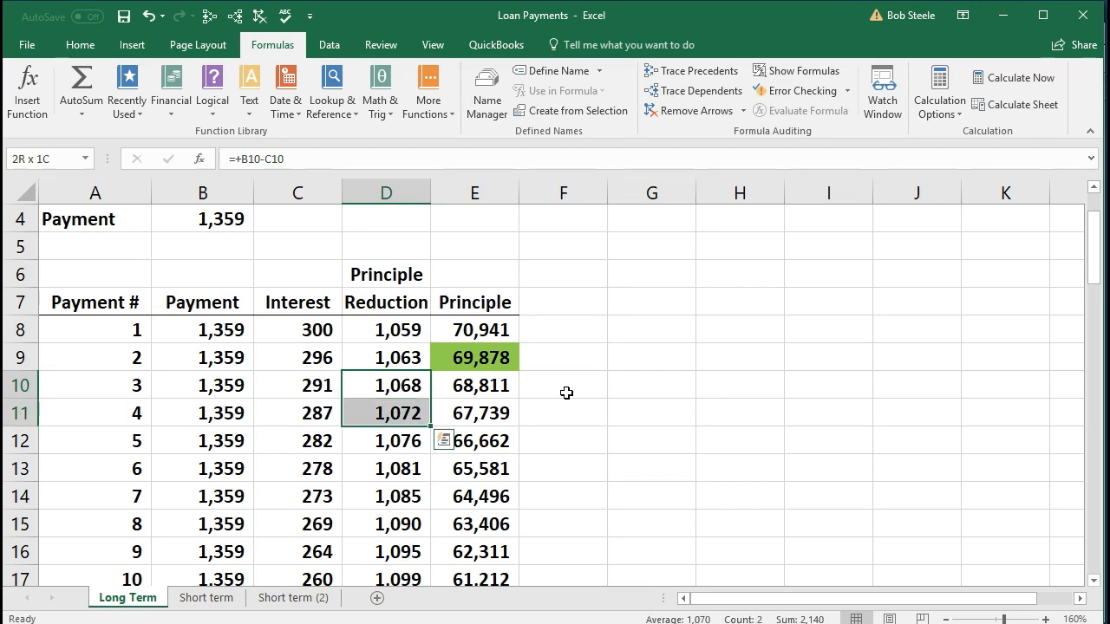
key("shift+Down")
key("shift+Down")
key("shift+Down")
key("shift+Down")
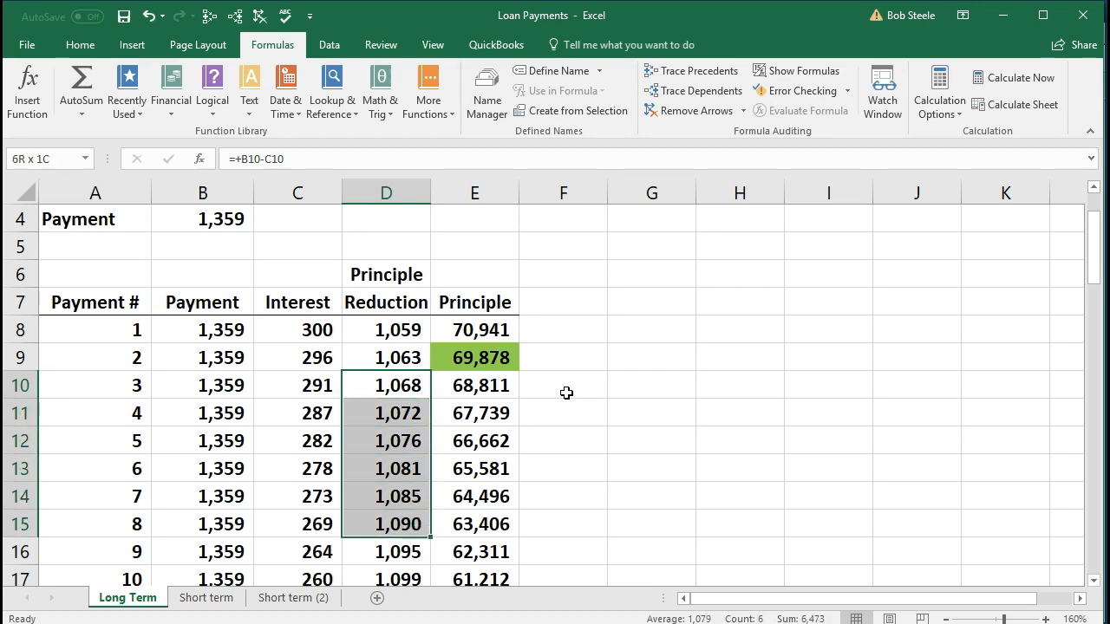
key("shift+Down")
key("shift+Down")
key("shift+Down")
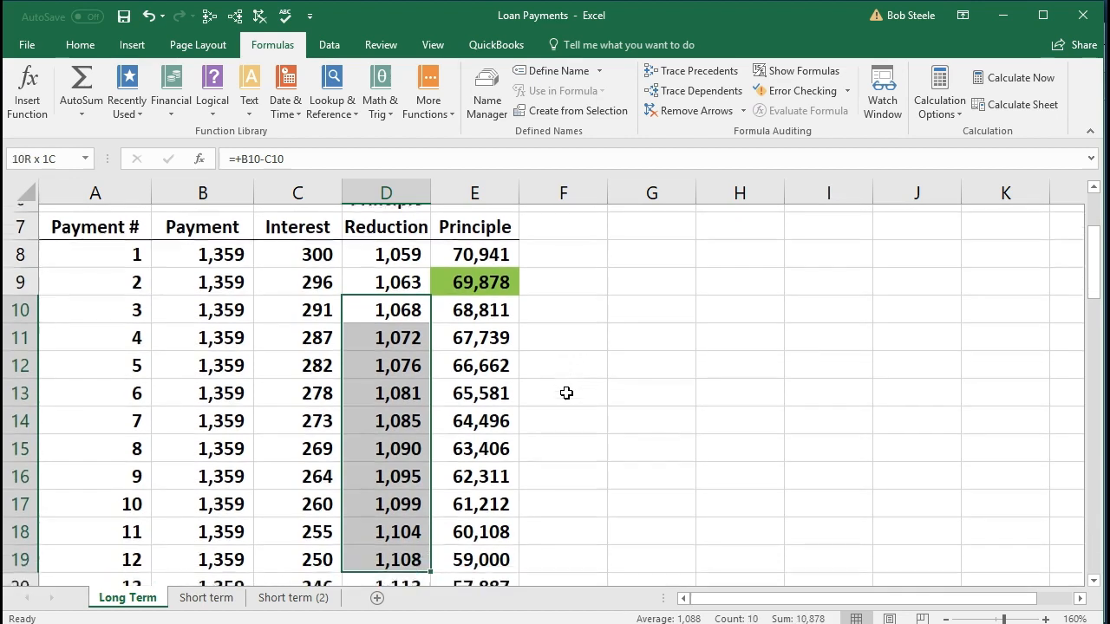
right_click(404, 365)
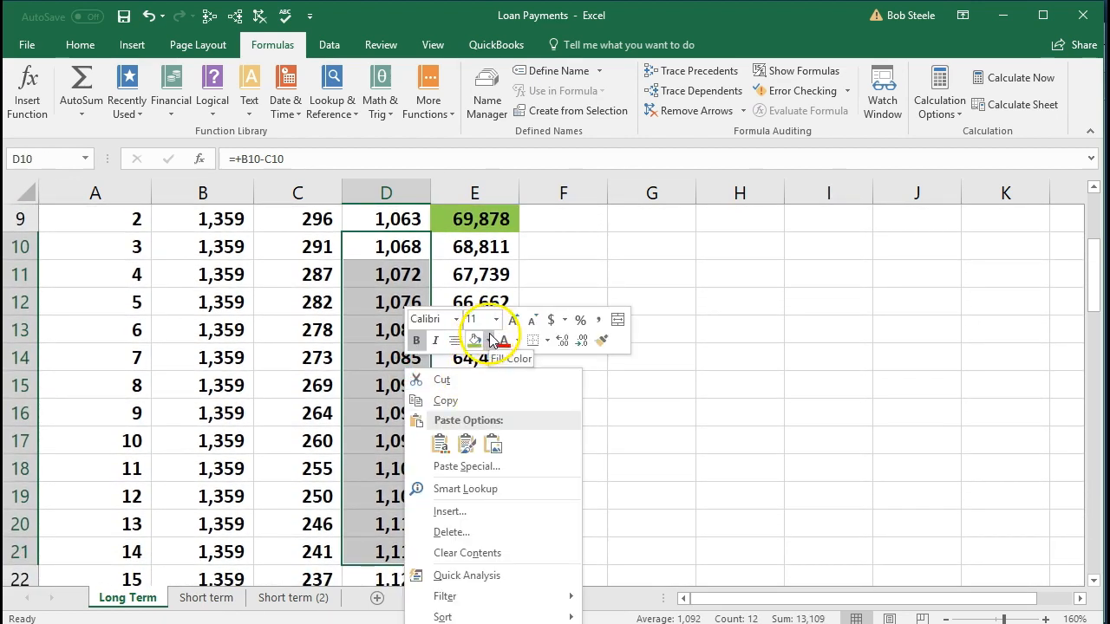
left_click(488, 340)
left_click(518, 477)
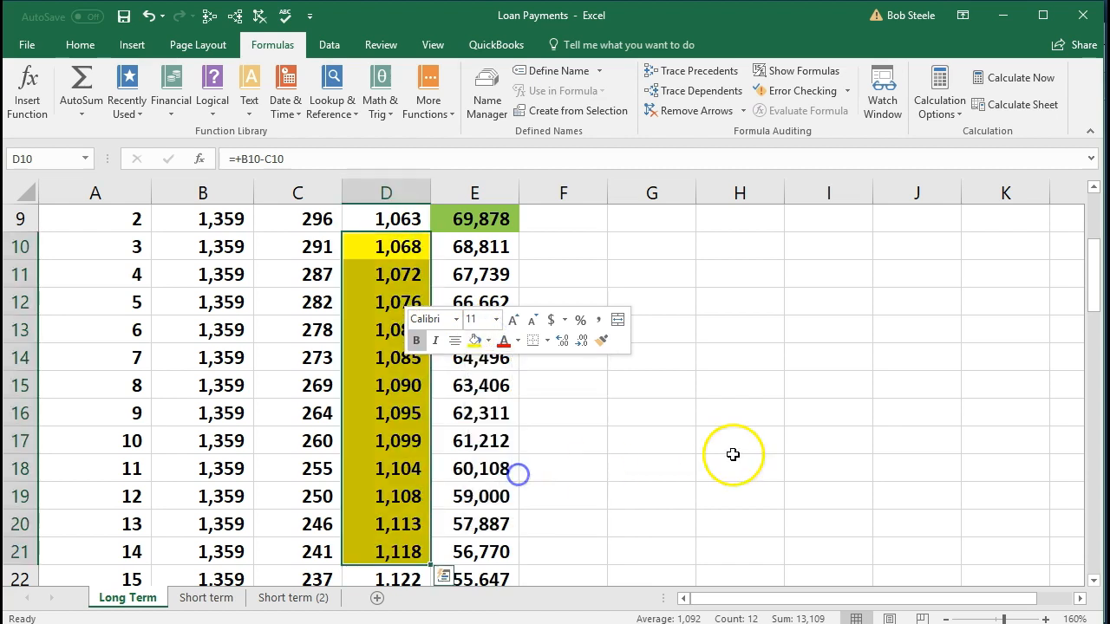
left_click(738, 447)
Step: Total the twelve yellow principal reductions in F21 with =SUM(D10:D21)
left_click(383, 251)
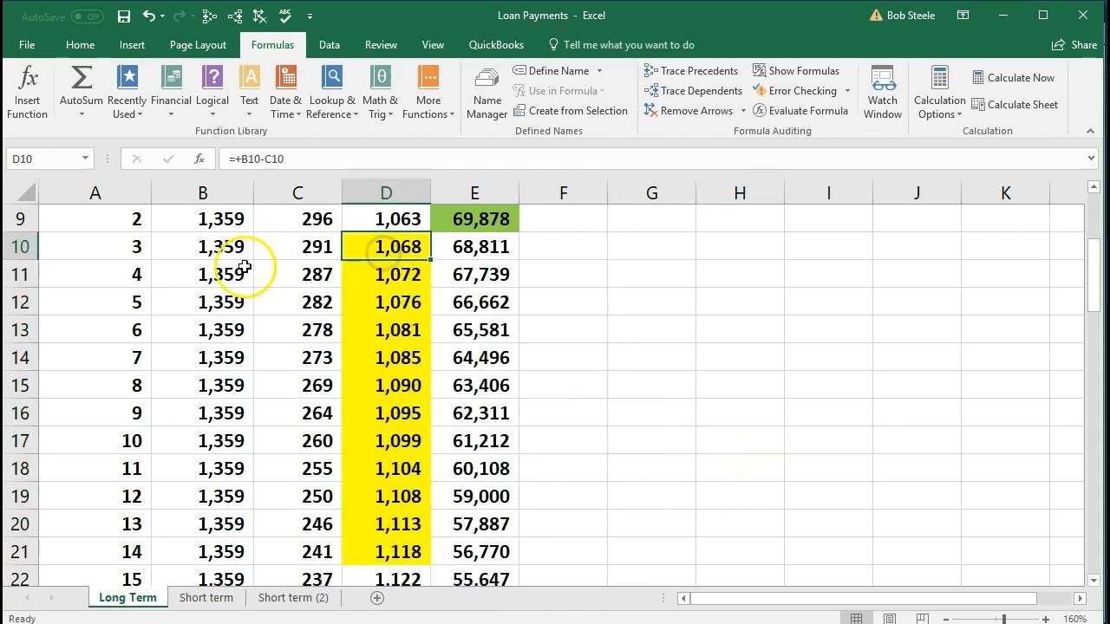
left_click(209, 248)
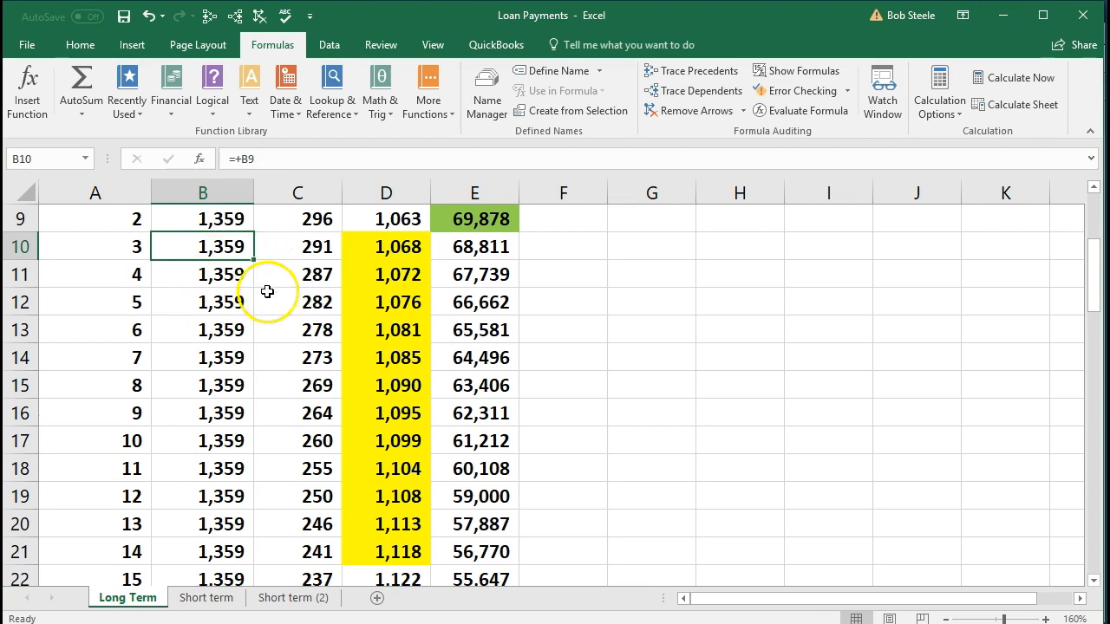
left_click(368, 246)
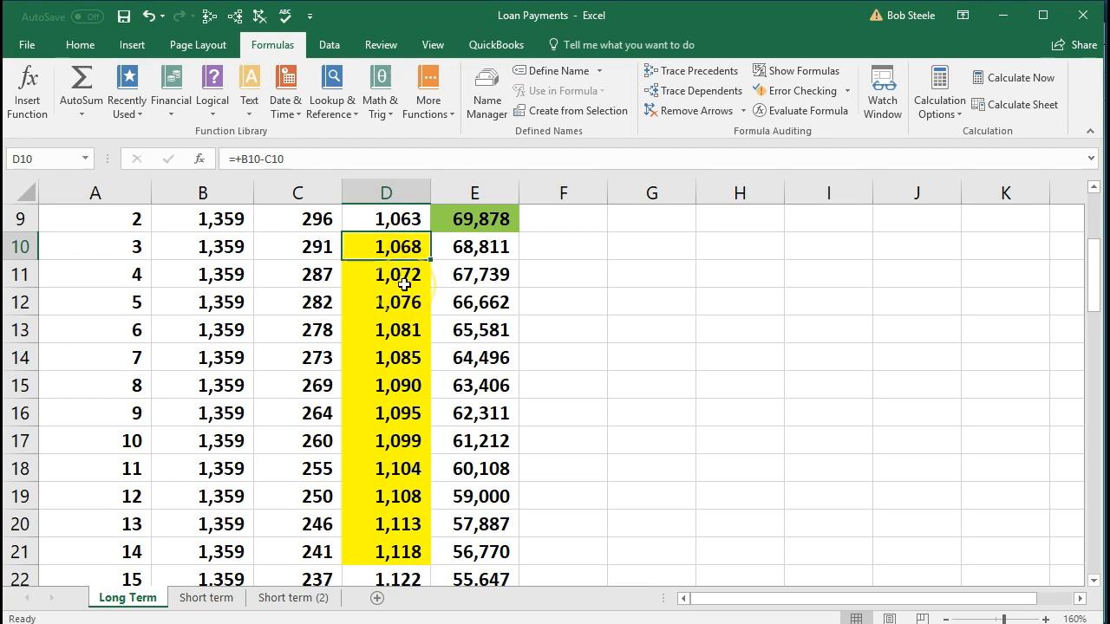
left_click(584, 545)
type("=")
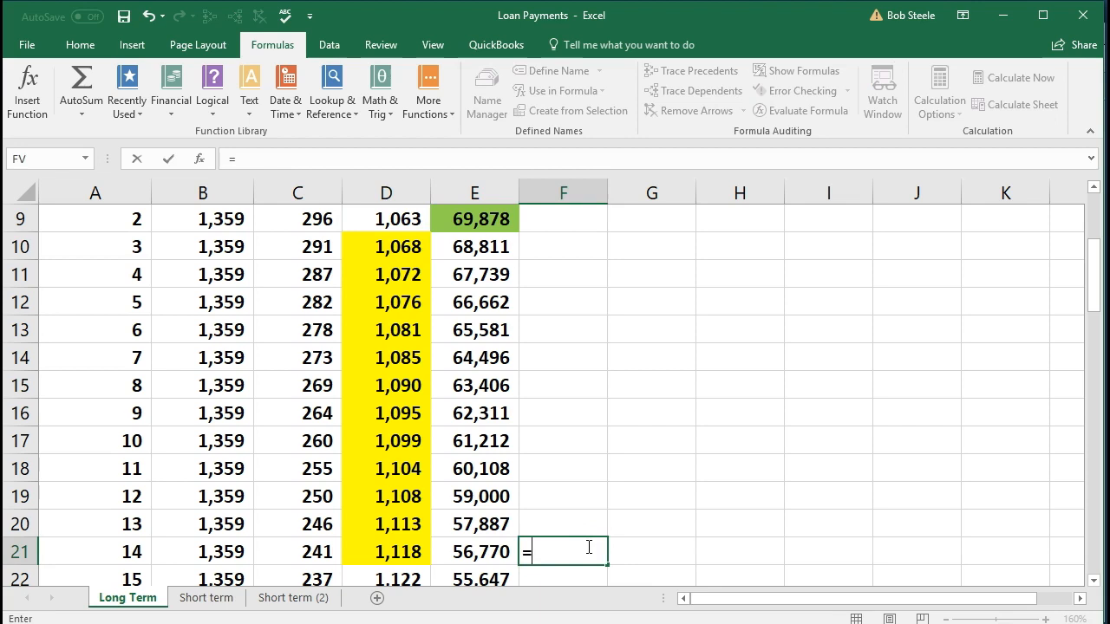
type("sum(")
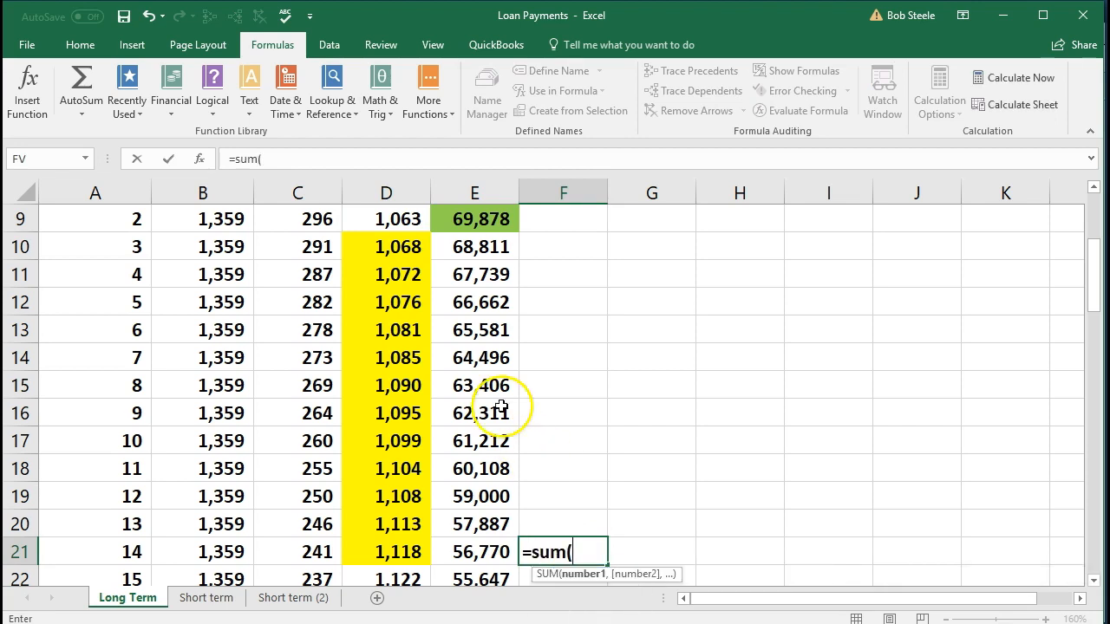
left_click_drag(404, 269, 362, 547)
key("Return")
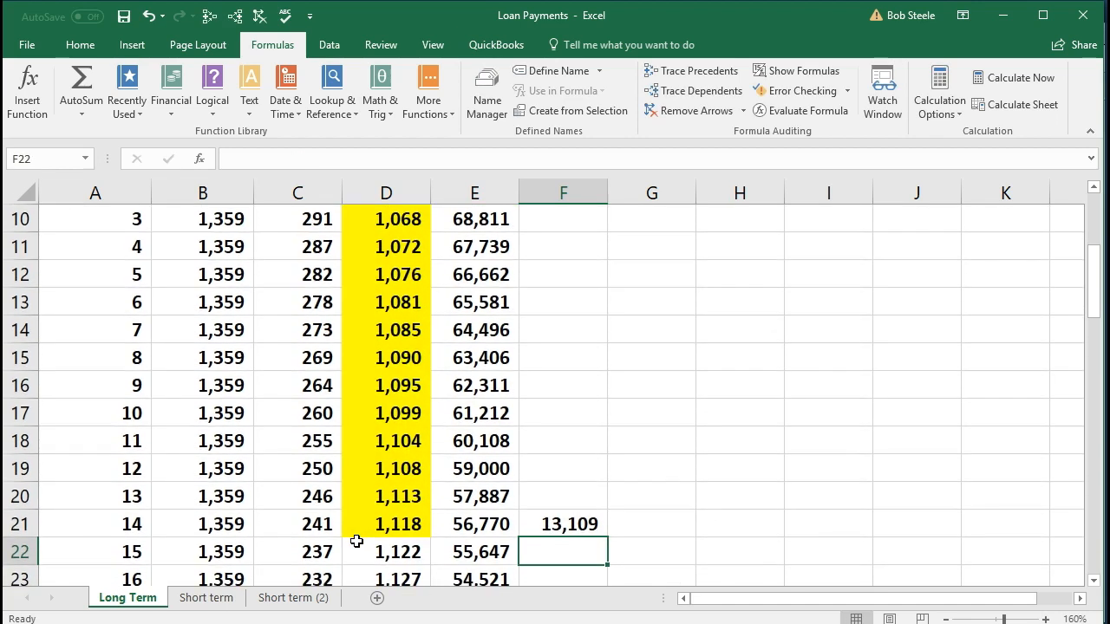
scroll(394, 507, "up", 1)
scroll(394, 506, "down", 1)
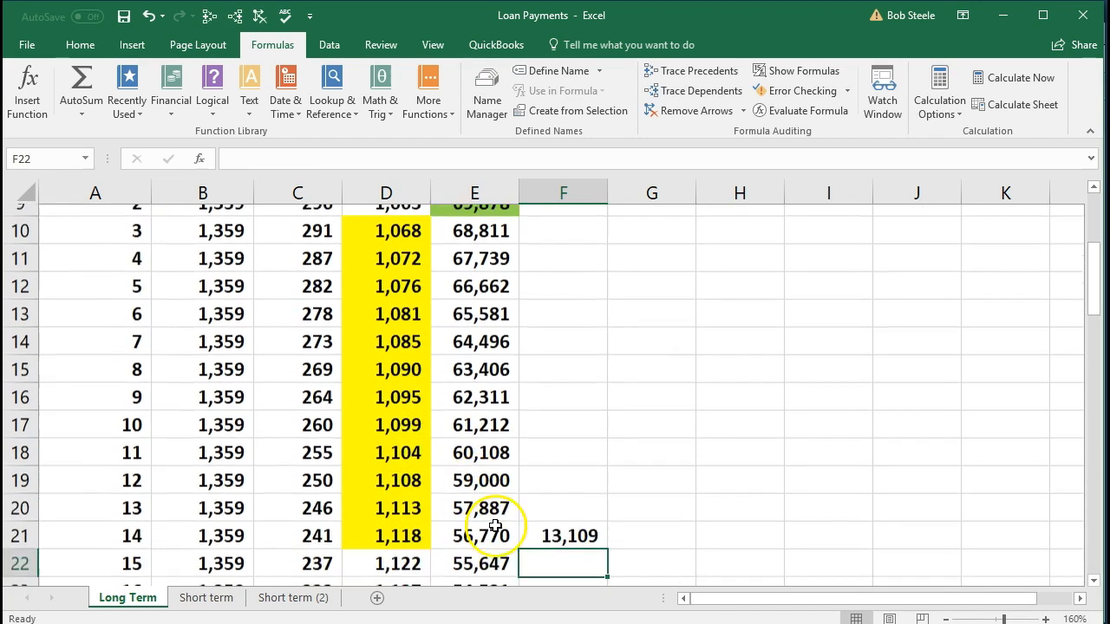
Step: Move the principal total from F21 to F9, beside the green balance, and fill it with yellow
left_click(570, 523)
scroll(573, 537, "up", 1)
scroll(572, 546, "down", 1)
left_click_drag(569, 510, 584, 245)
scroll(554, 359, "up", 1)
left_click_drag(568, 316, 567, 280)
right_click(568, 282)
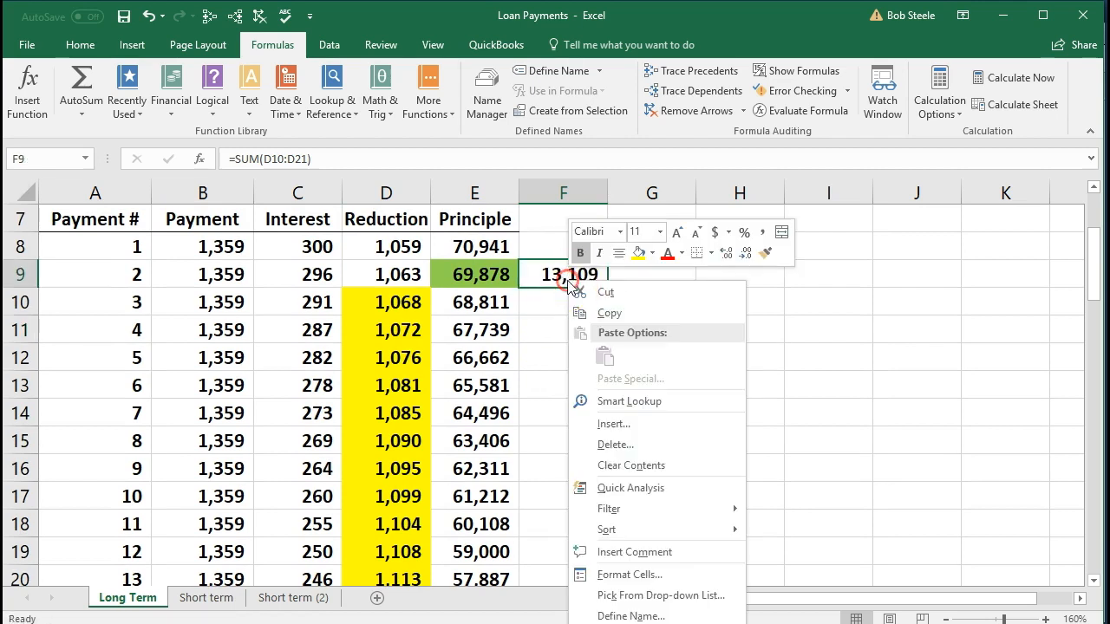
left_click(638, 252)
left_click(586, 356)
Step: Calculate the long-term portion of the loan in G9 with =E9-F9
left_click(631, 277)
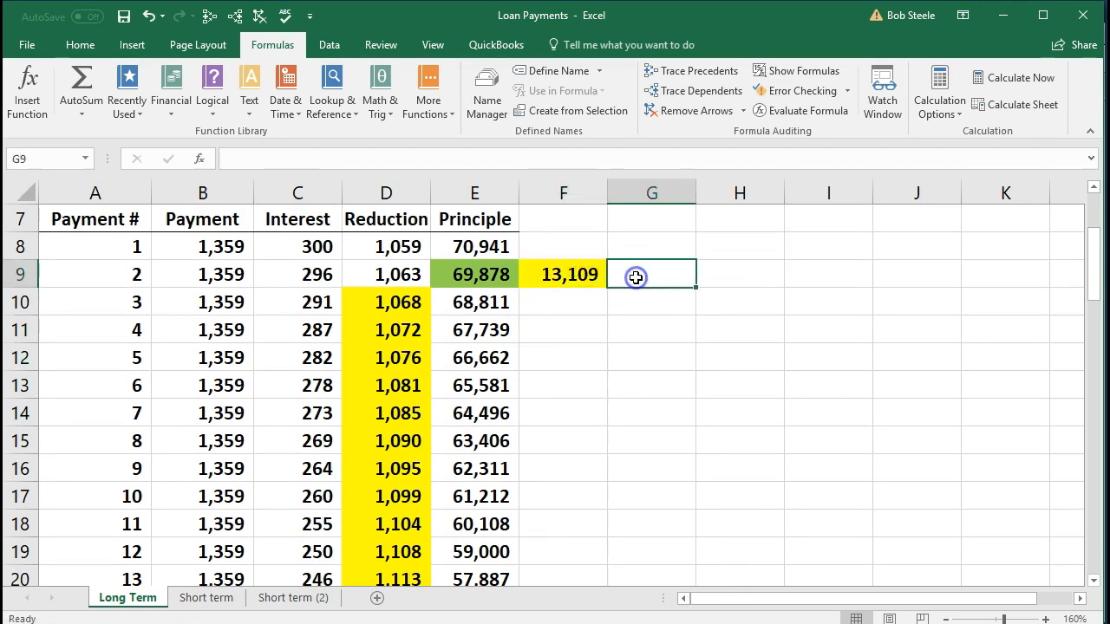
type("=")
key("Left")
key("Left")
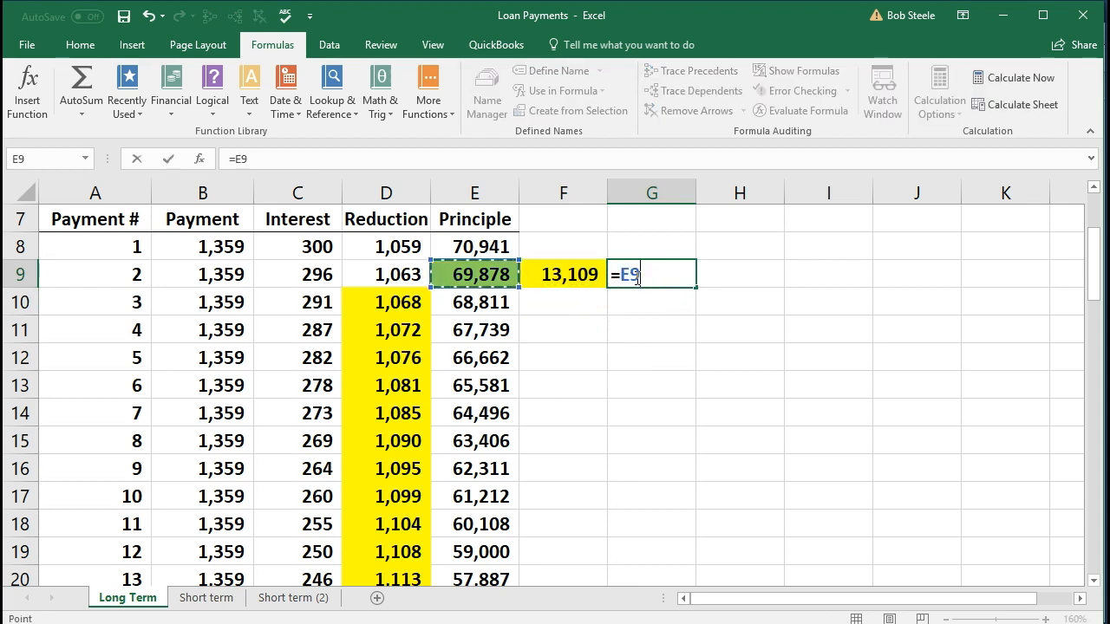
type("-")
key("Left")
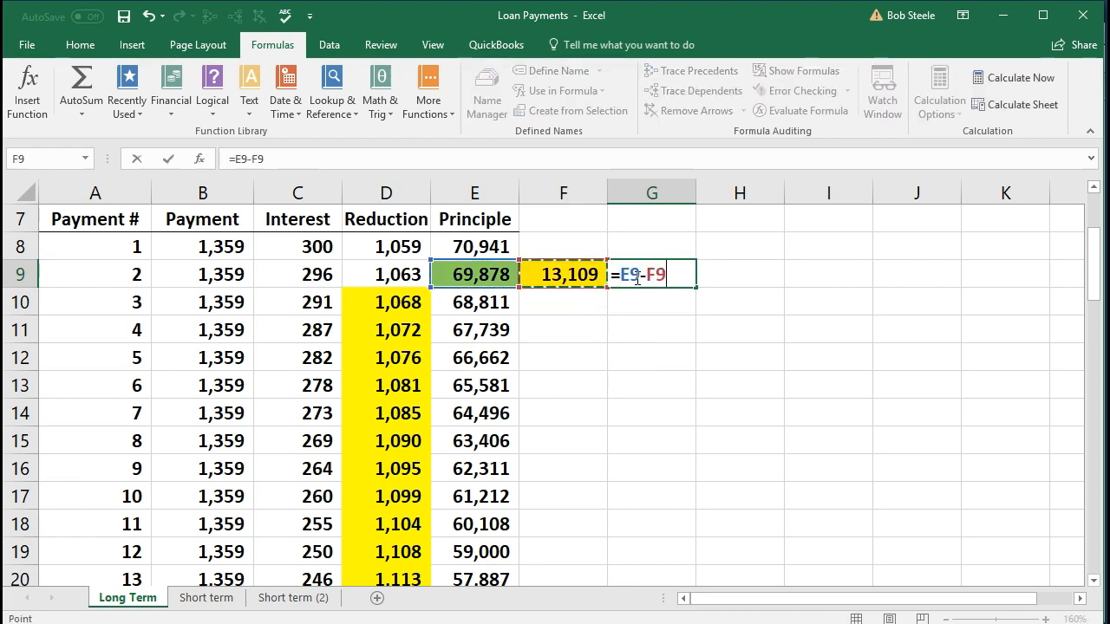
key("Return")
left_click(639, 275)
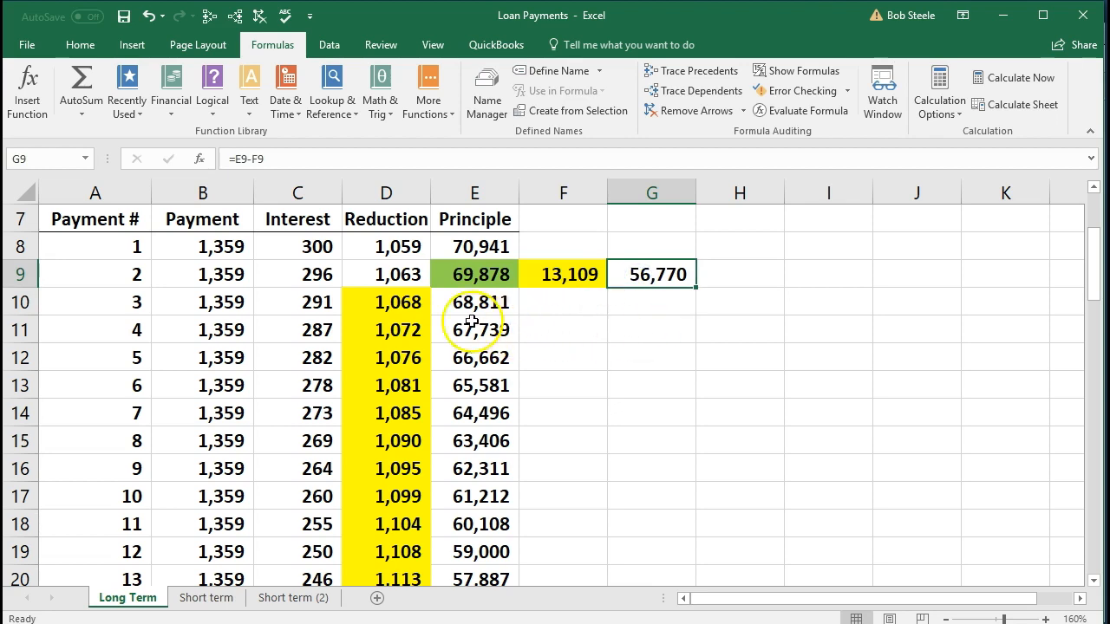
Step: Compare the remaining principal after payment 14, cell E21, with the long-term portion in G9
scroll(405, 336, "down", 1)
scroll(405, 337, "down", 1)
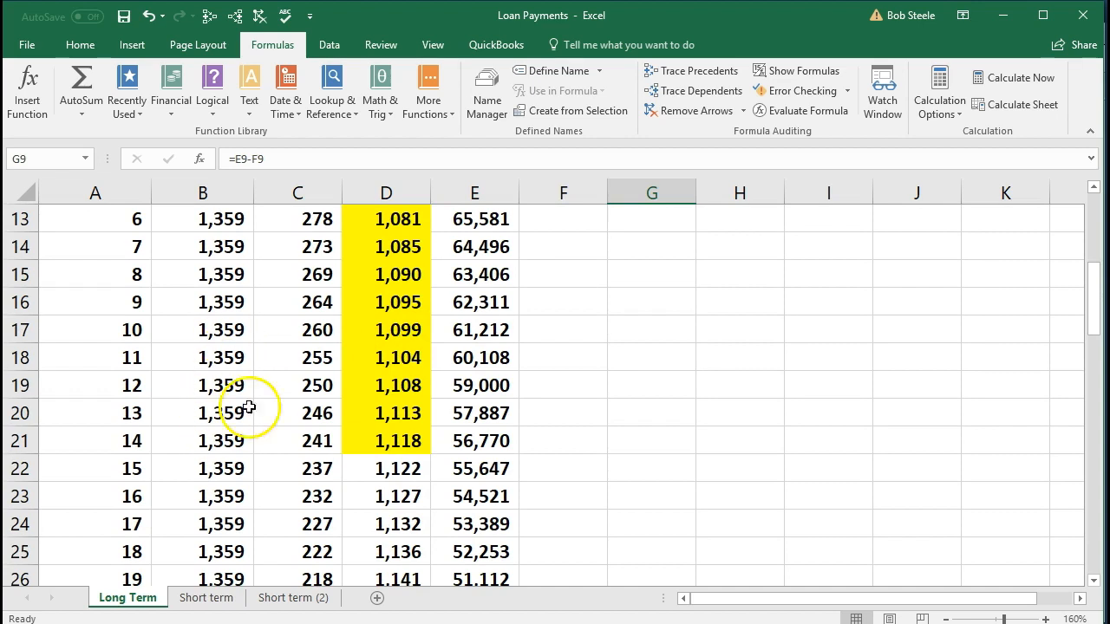
left_click(269, 390)
left_click(367, 384)
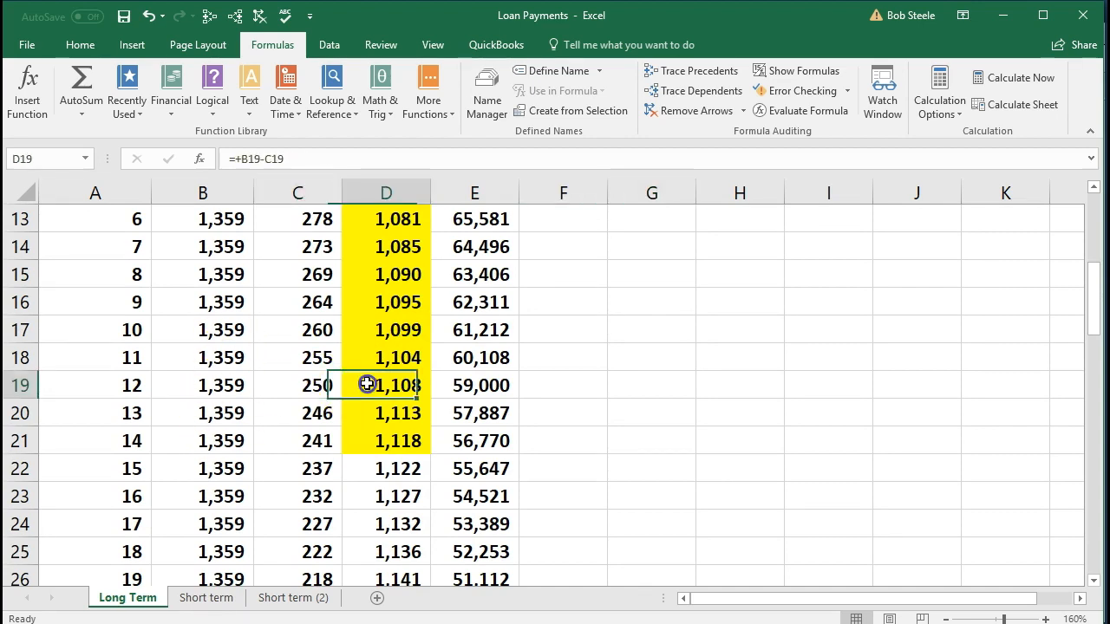
left_click(442, 440)
scroll(573, 457, "up", 2)
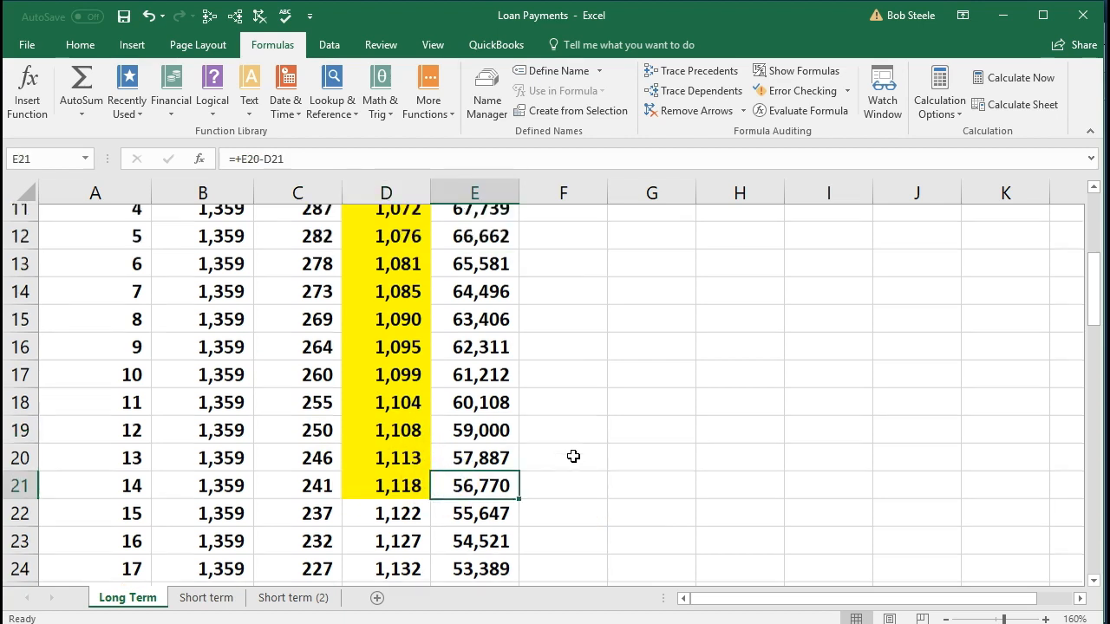
scroll(669, 280, "up", 1)
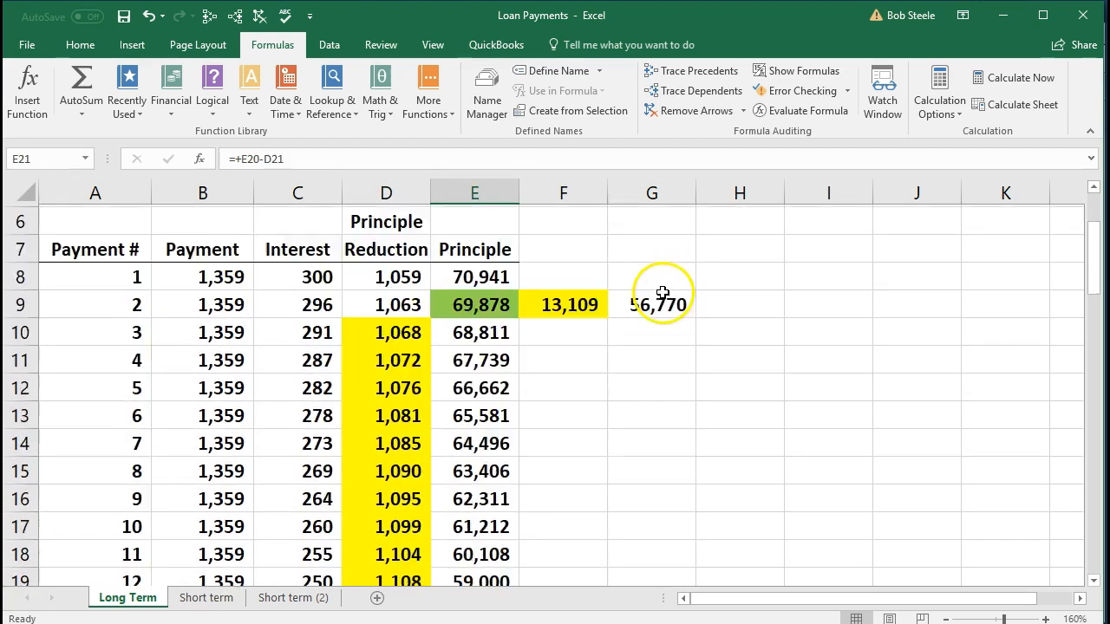
Step: Fill the remaining principal after payment 14, cell E21, and the long-term portion in G9 with light blue
scroll(664, 294, "down", 3)
right_click(507, 438)
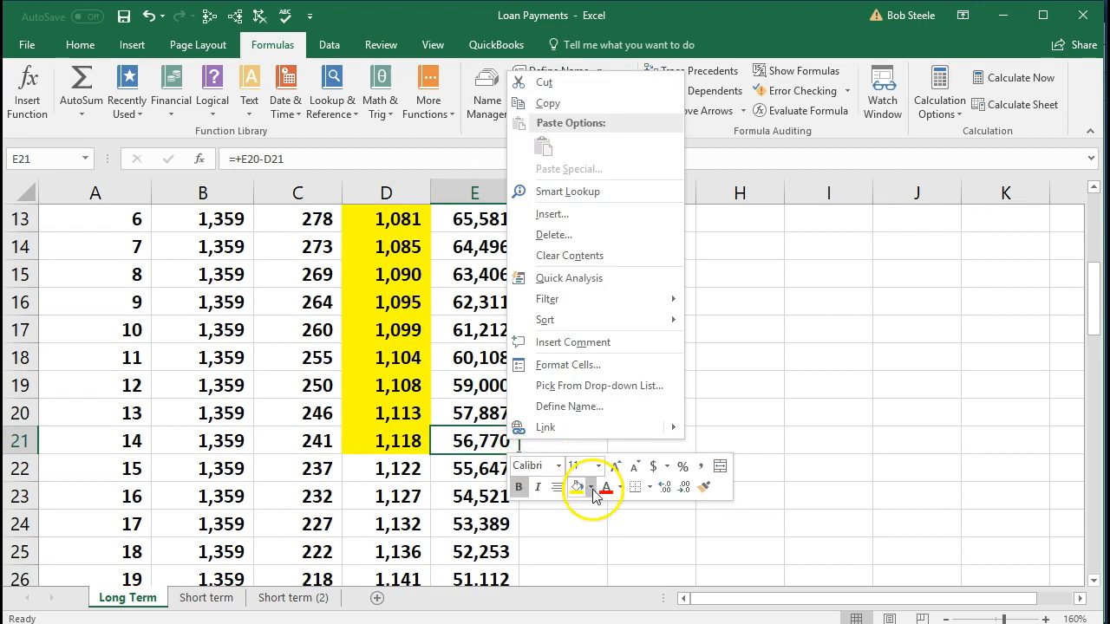
left_click(591, 487)
left_click(664, 618)
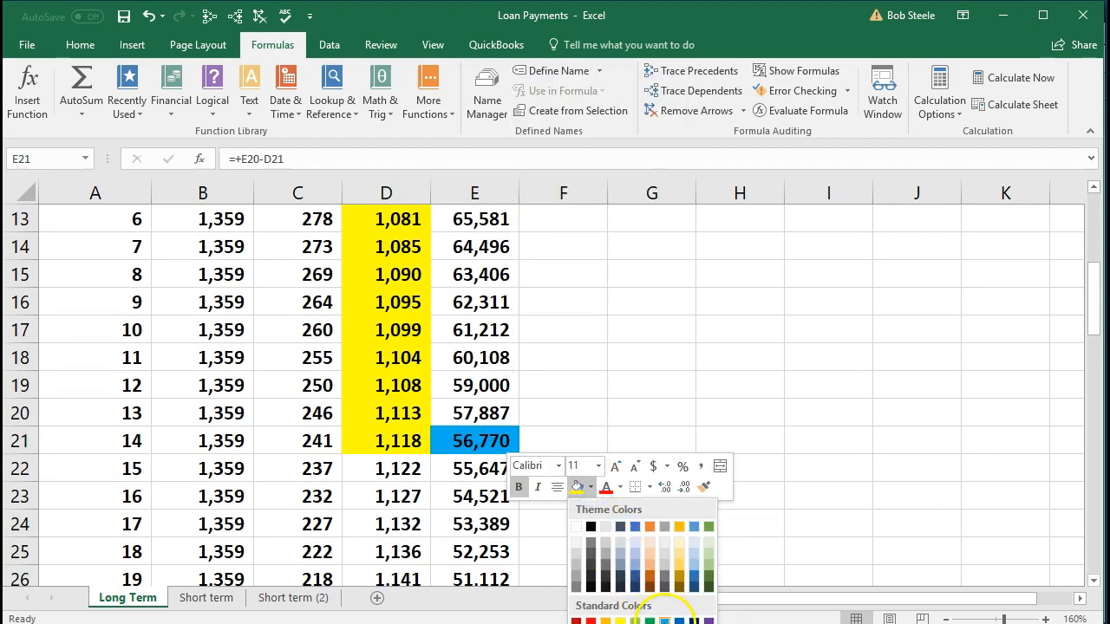
scroll(788, 409, "up", 3)
right_click(661, 358)
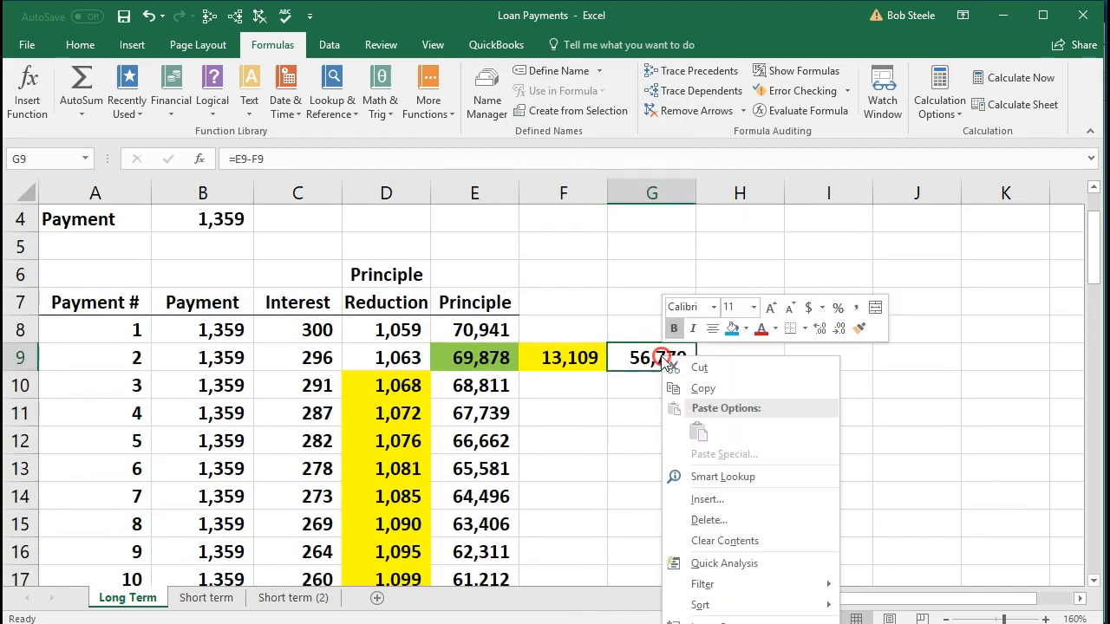
left_click(731, 327)
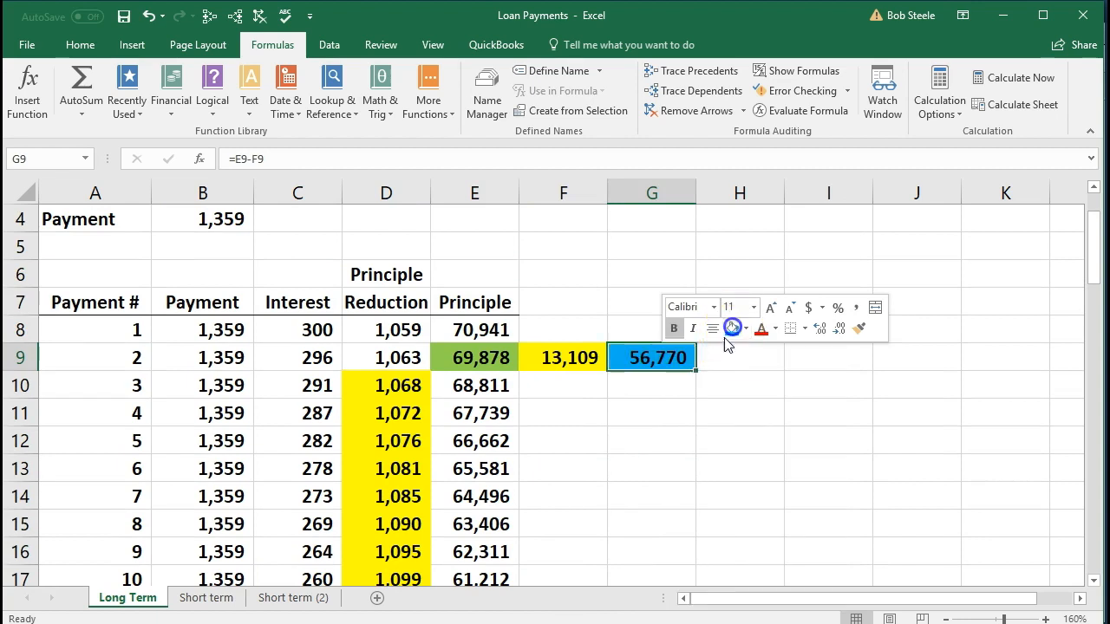
left_click(650, 444)
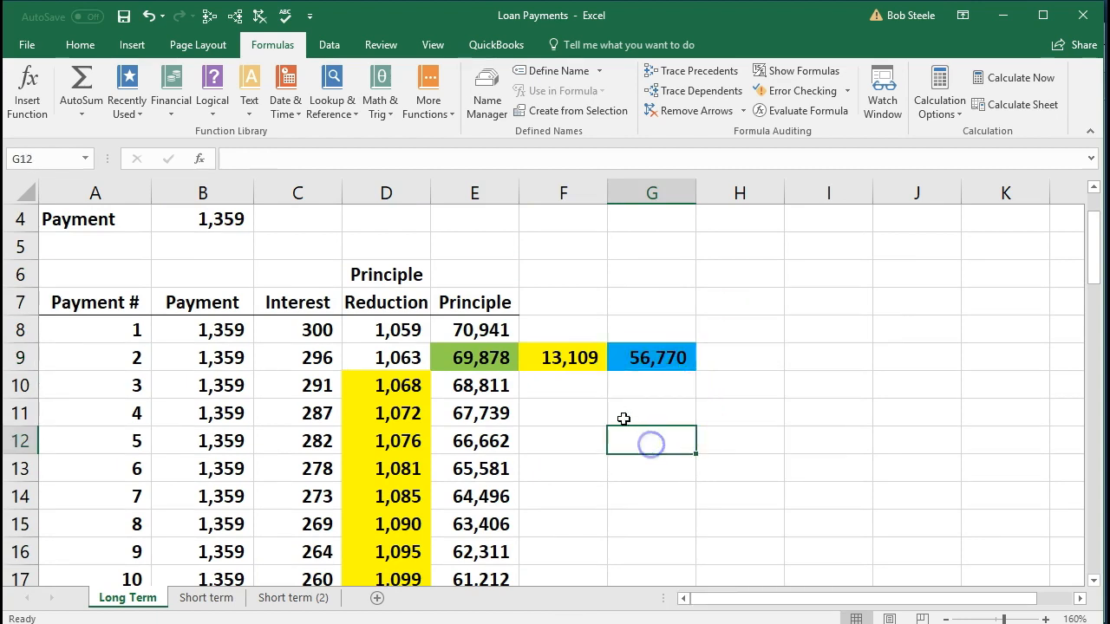
Step: Review the current portion in F9 and the long-term portion in G9
left_click(570, 390)
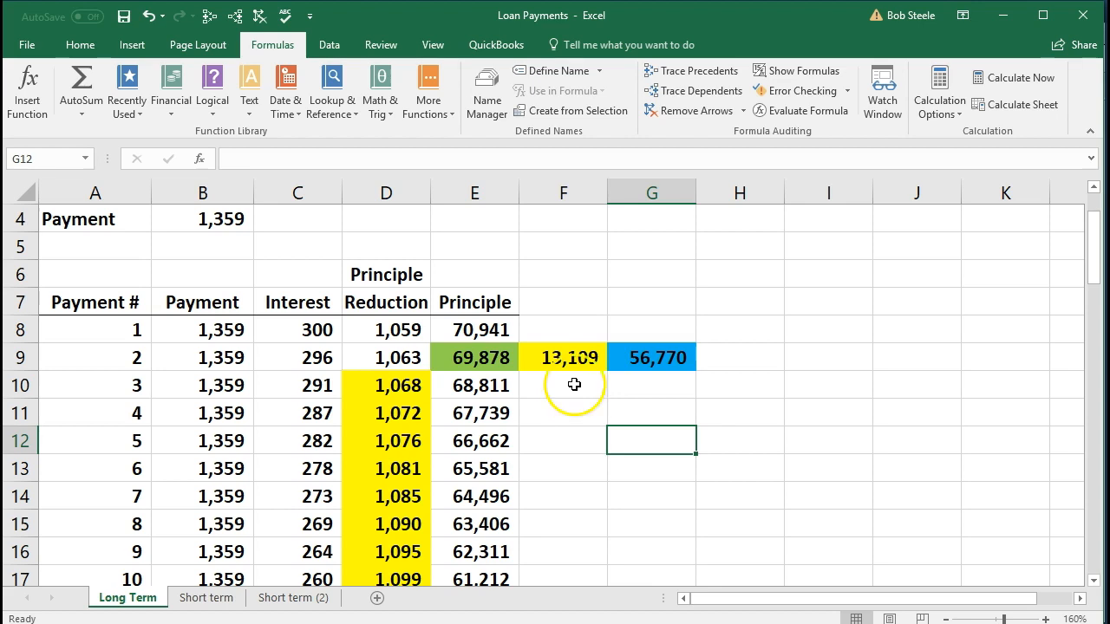
left_click(641, 363)
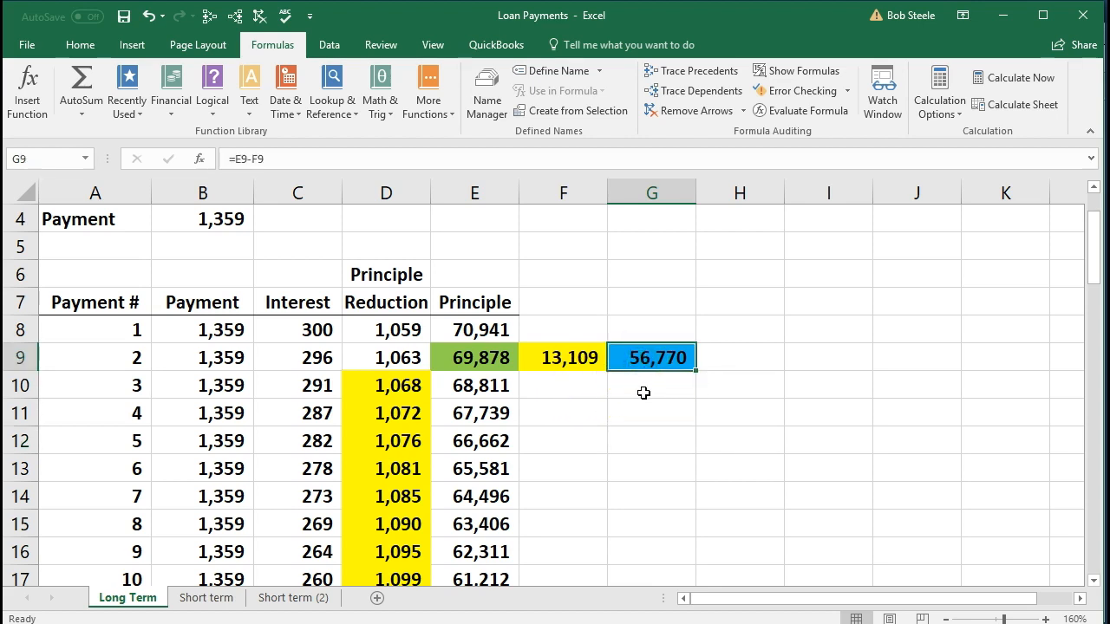
left_click(585, 406)
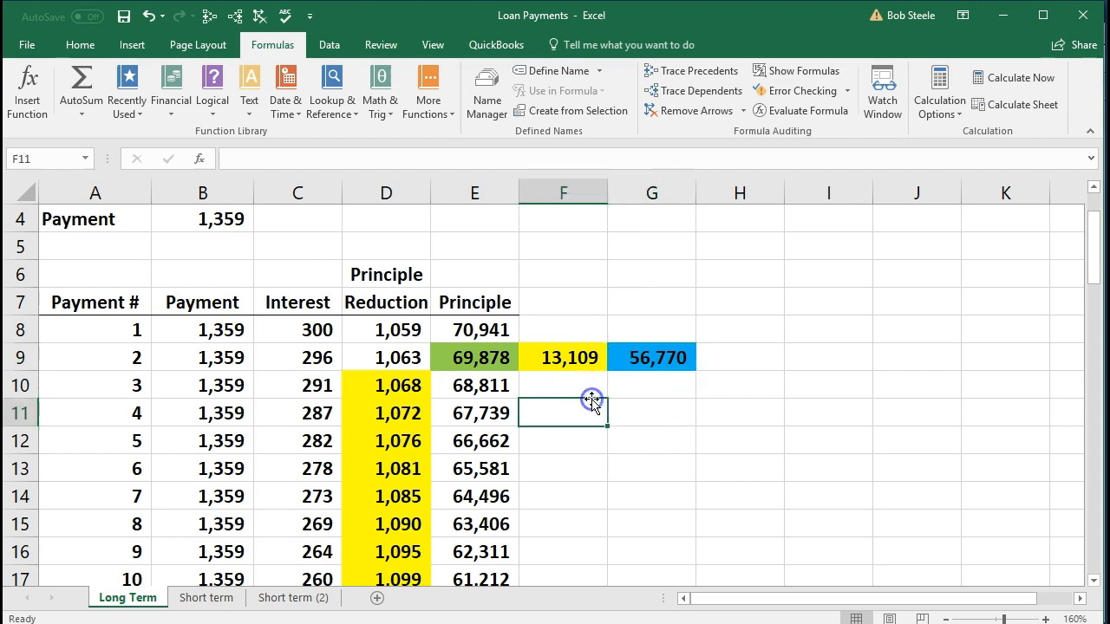
left_click(560, 362)
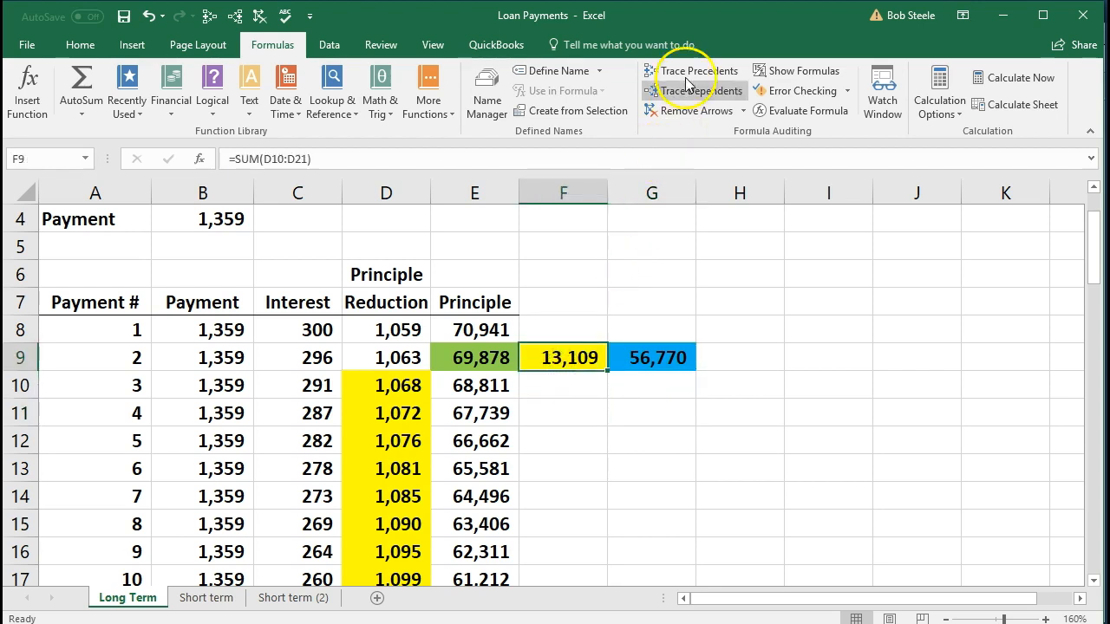
Step: Switch to QuickBooks Desktop and close the Transactions by Account report to return to the Balance Sheet
double_click(701, 17)
left_click_drag(1108, 45, 694, 17)
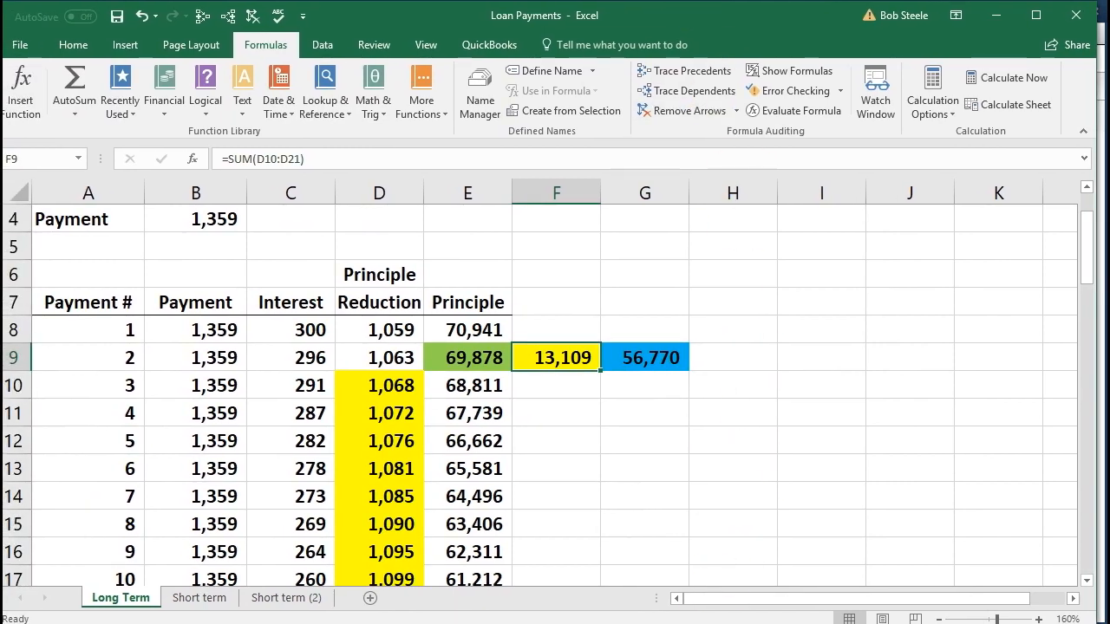
key("alt+Tab")
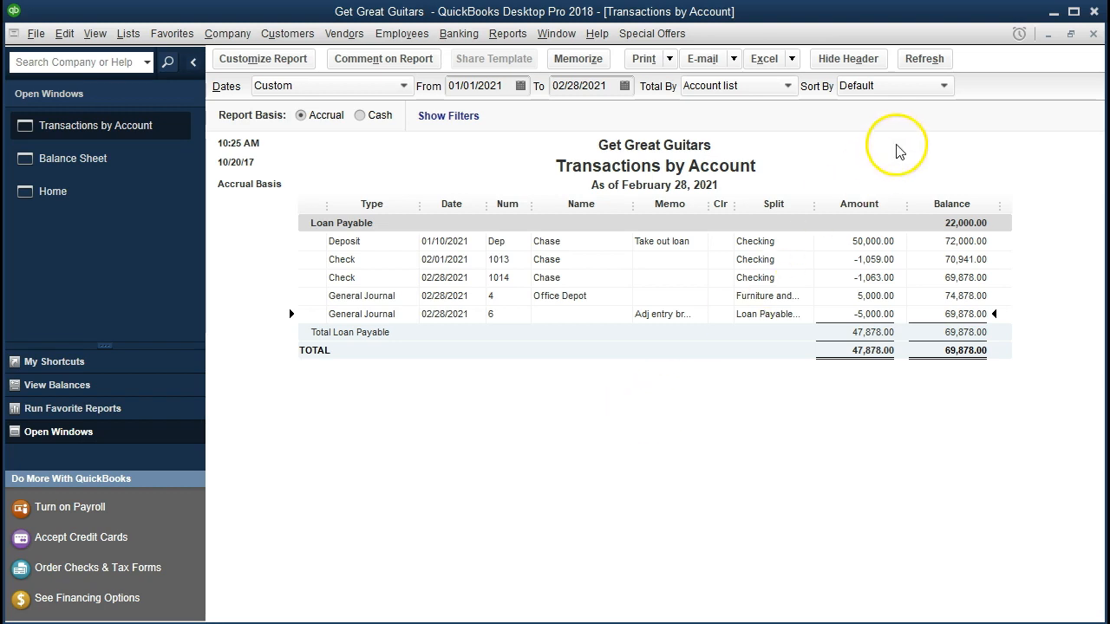
left_click(1094, 37)
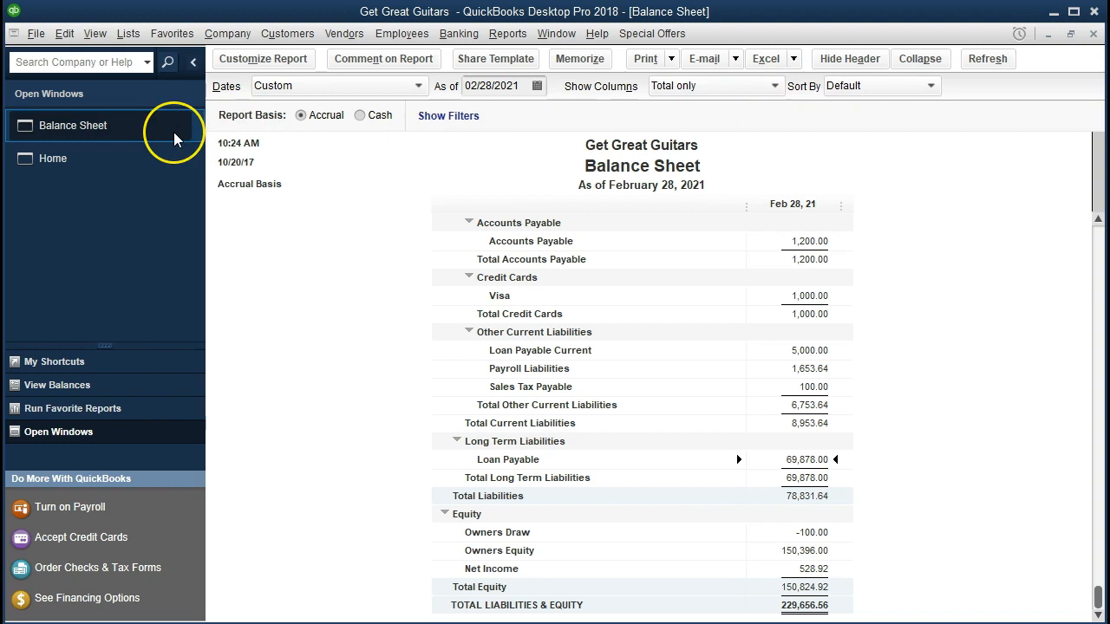
left_click(451, 34)
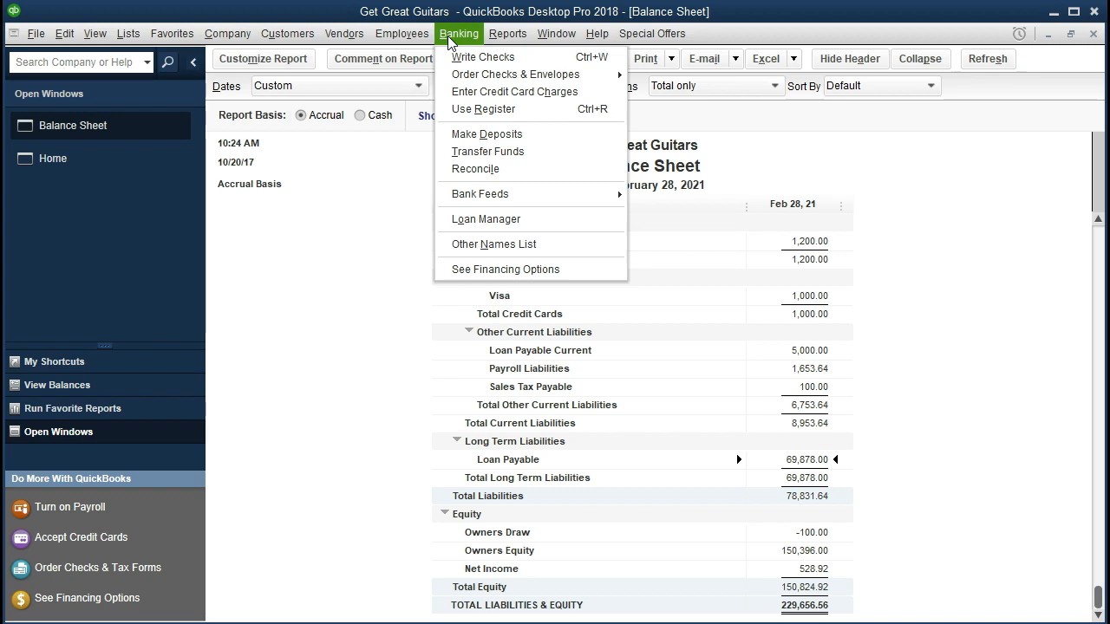
Step: Open the account register for Loan Payable Current
mouse_move(249, 32)
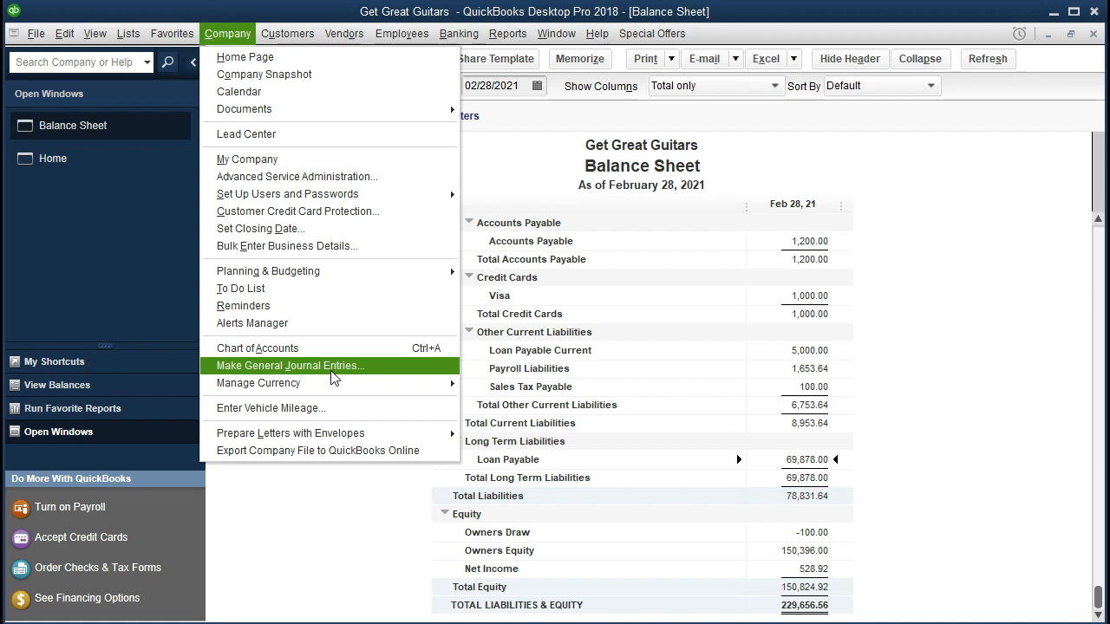
left_click(182, 226)
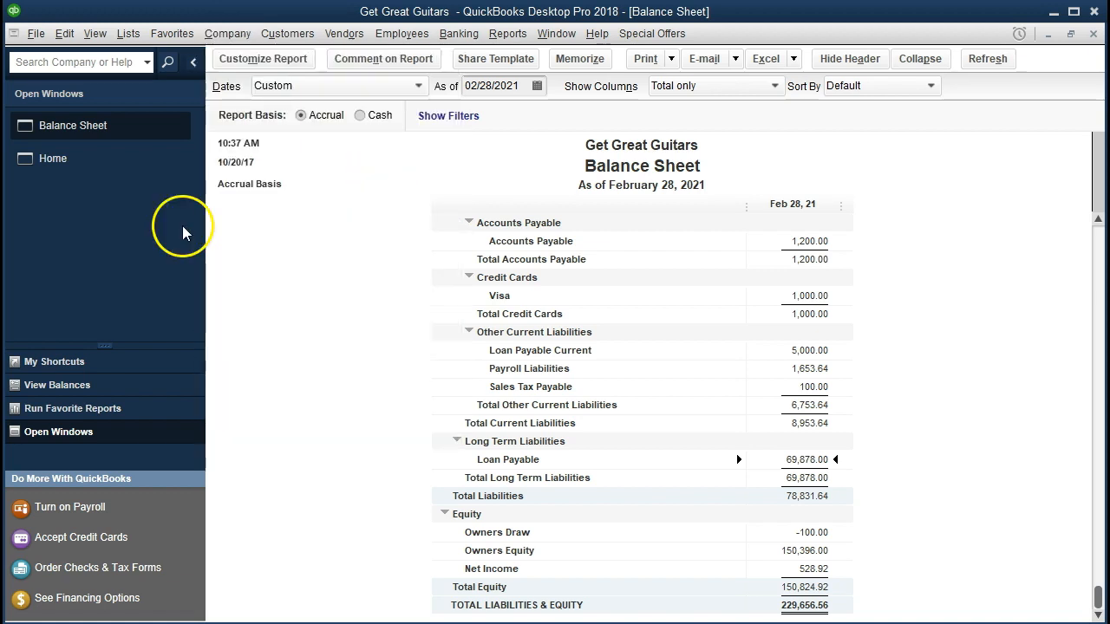
left_click(455, 33)
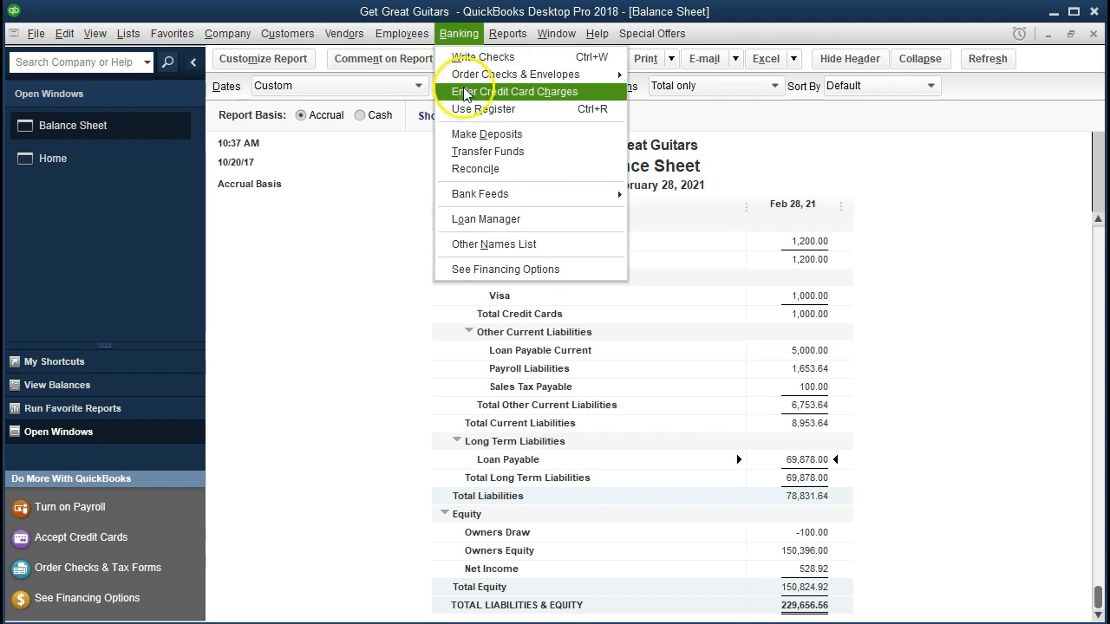
left_click(528, 110)
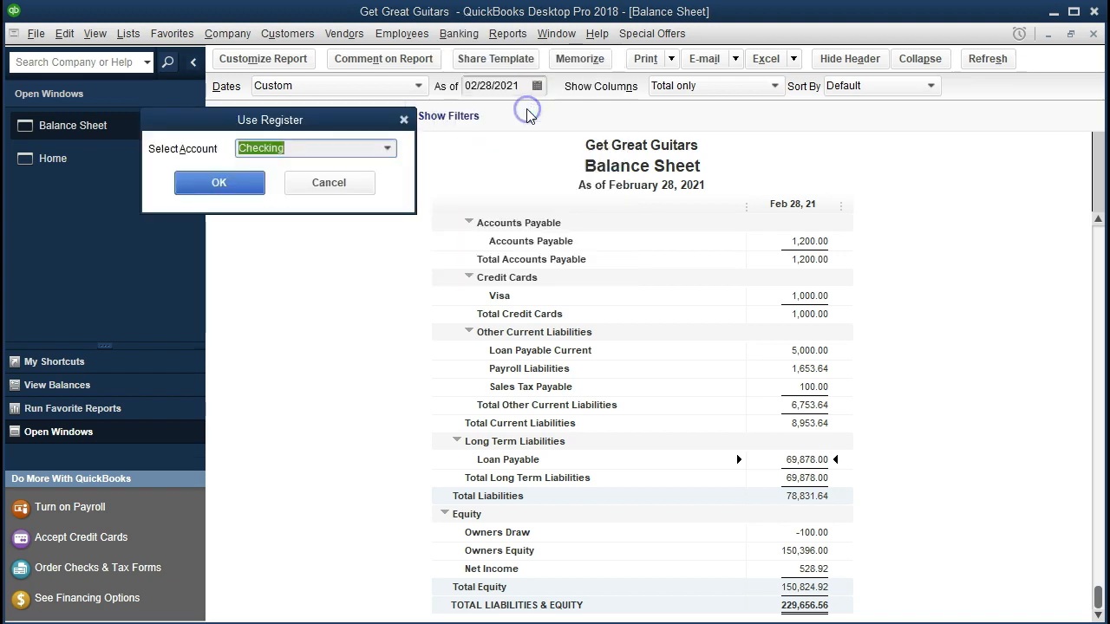
left_click(387, 150)
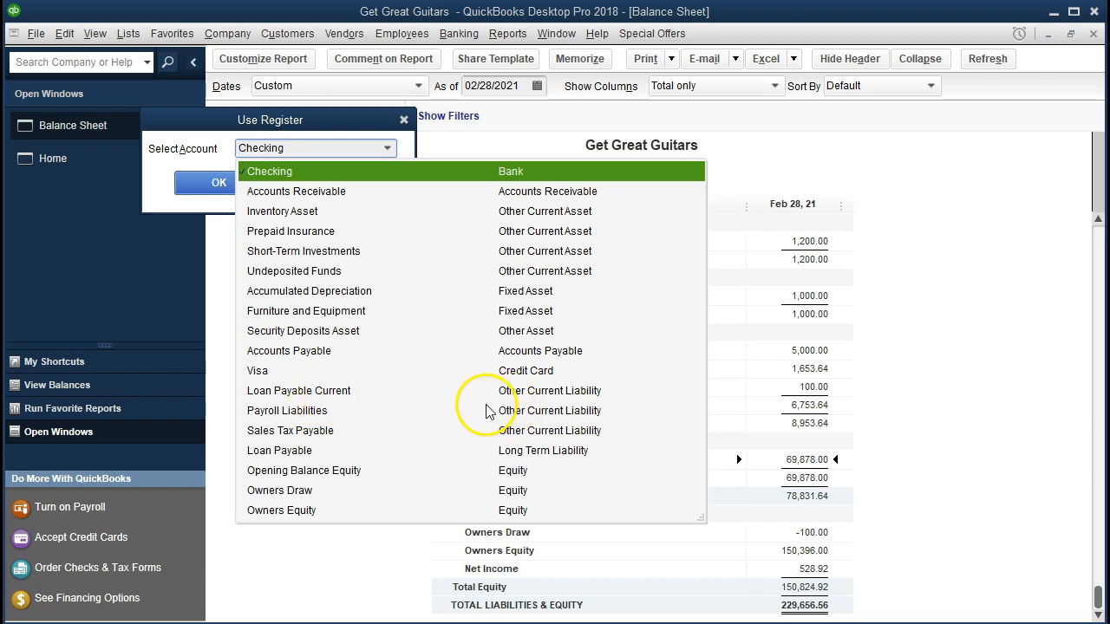
left_click(349, 395)
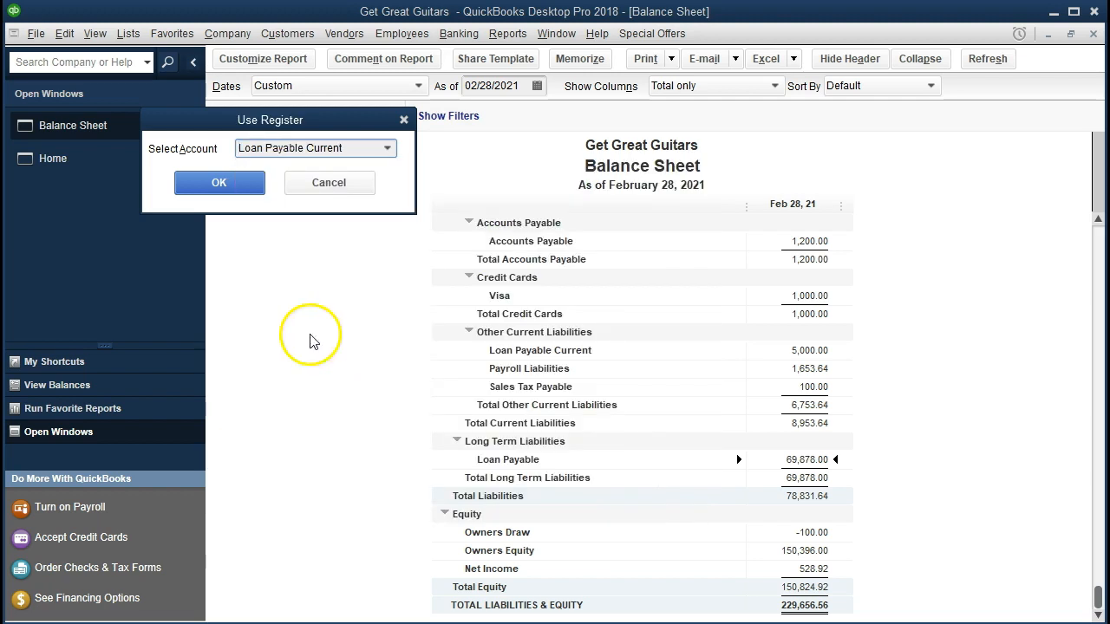
left_click(221, 183)
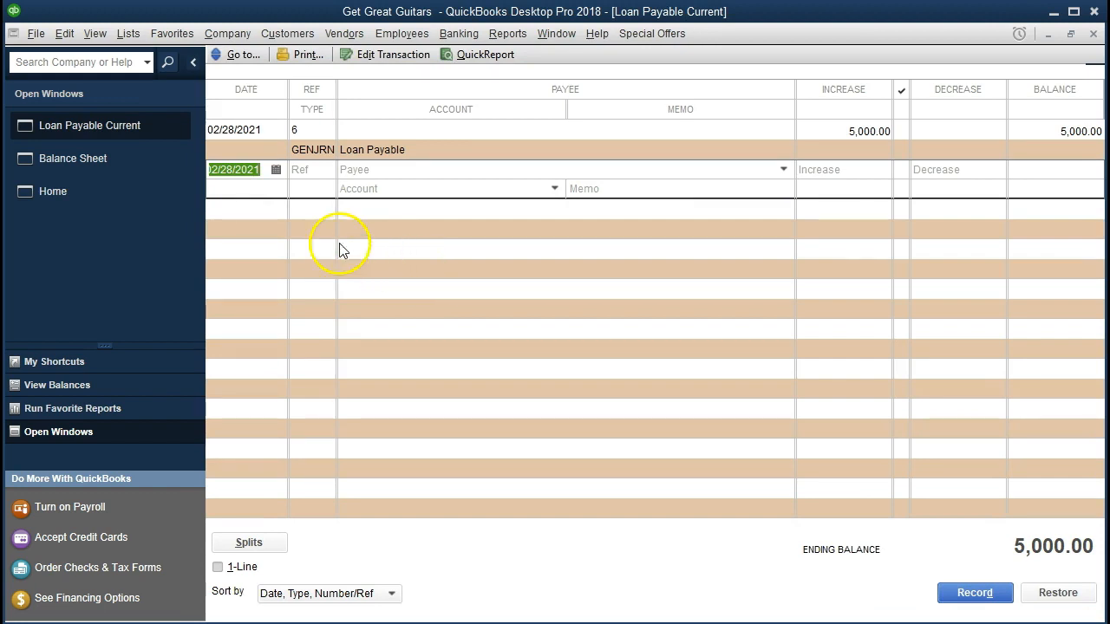
Step: Enter an increase of 13,109 dated 02/28/2021 in the register, taking the amount from the current portion in Excel's F9
key("Tab")
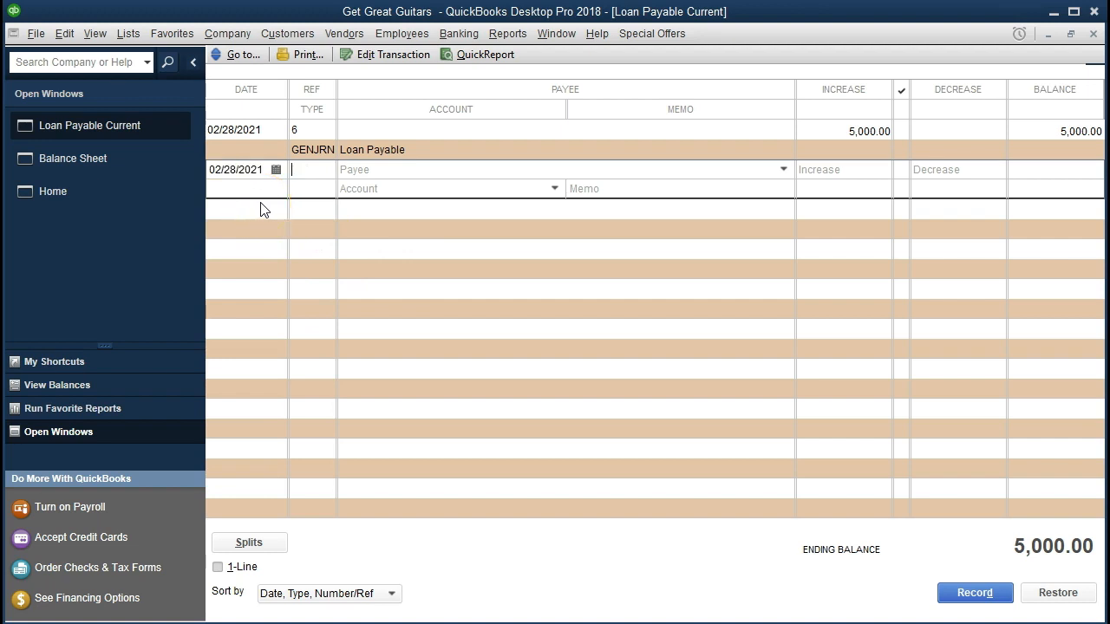
key("Tab")
key("Tab")
key("alt+Tab")
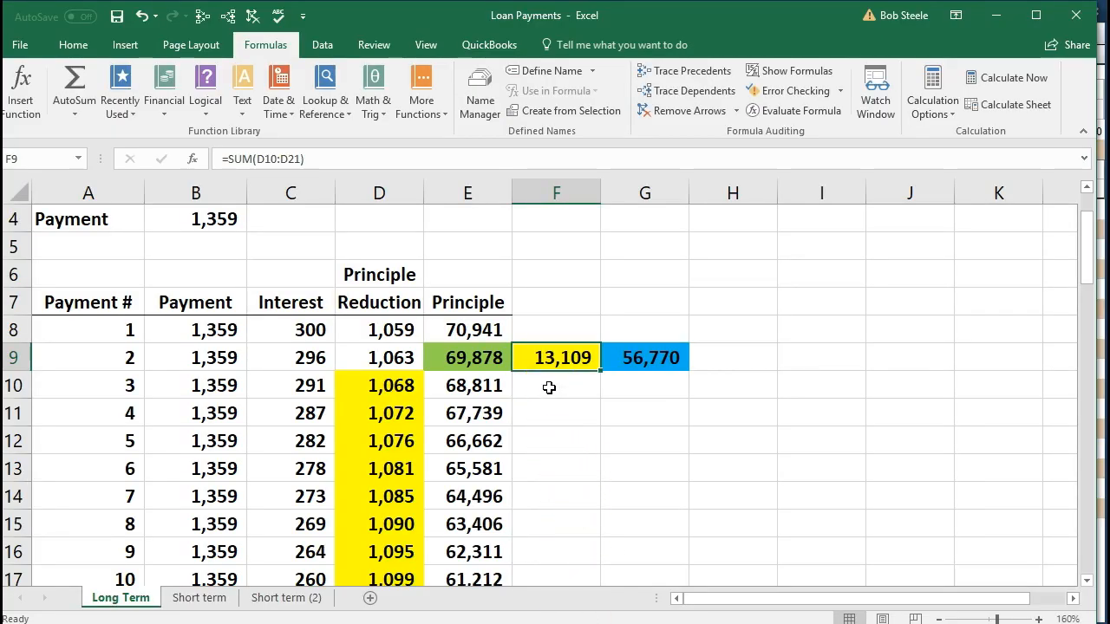
left_click(995, 16)
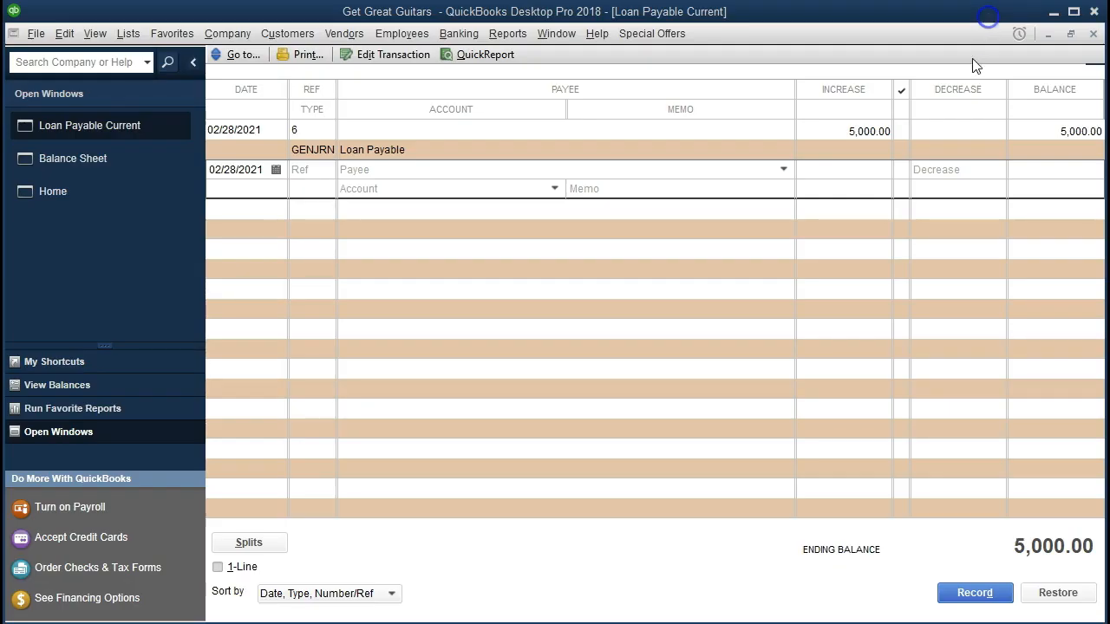
left_click(841, 170)
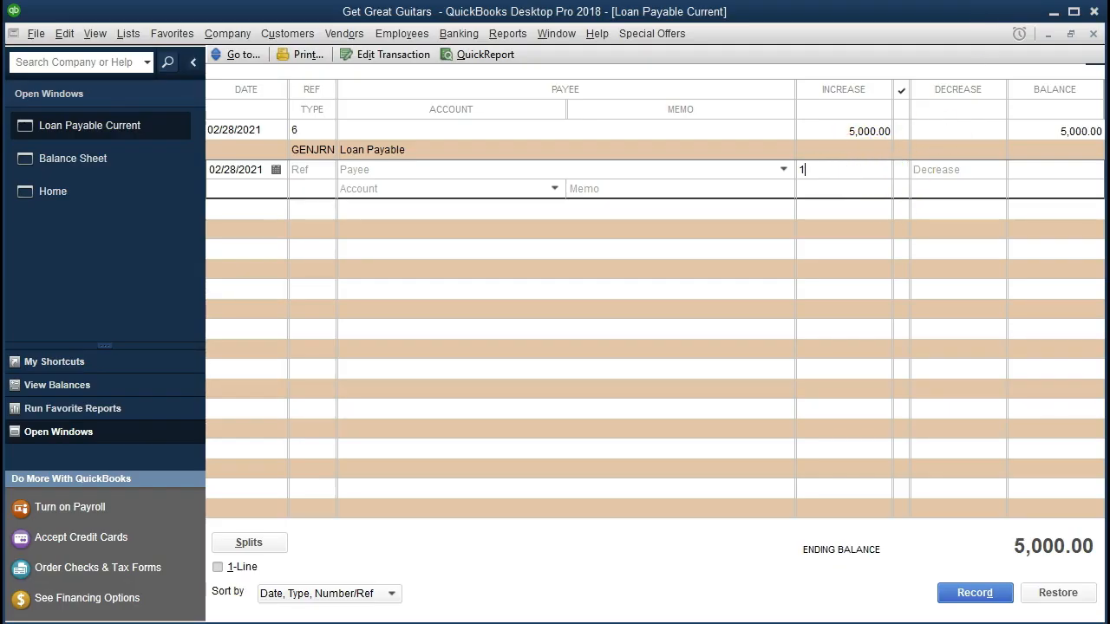
type("13,109")
key("Tab")
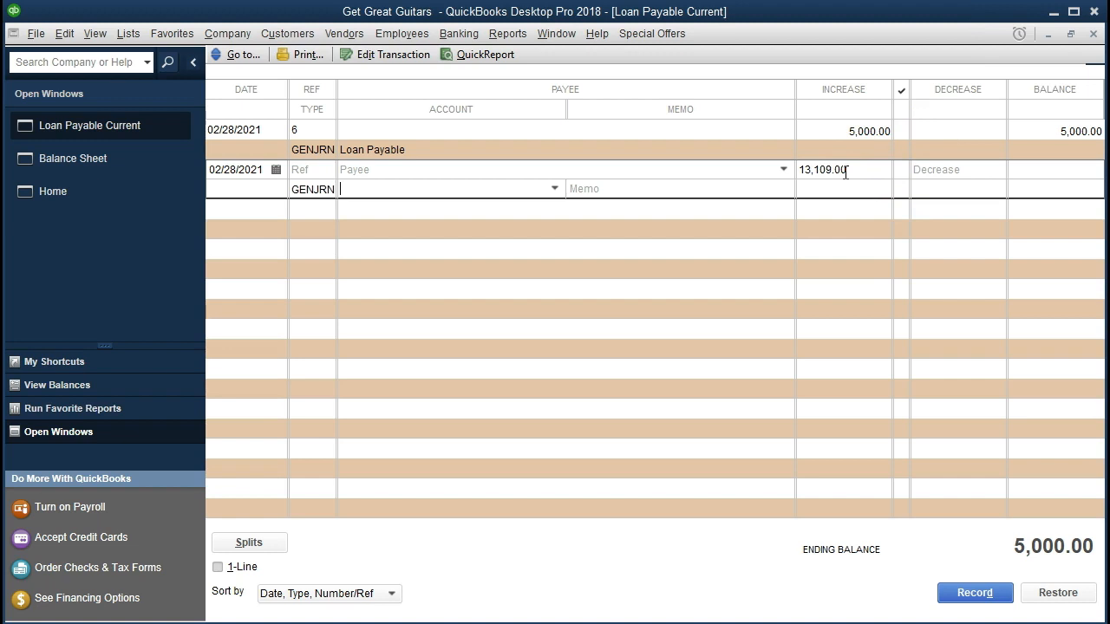
Step: Assign the long-term liability account Loan Payable to the new register entry and record it
left_click(555, 189)
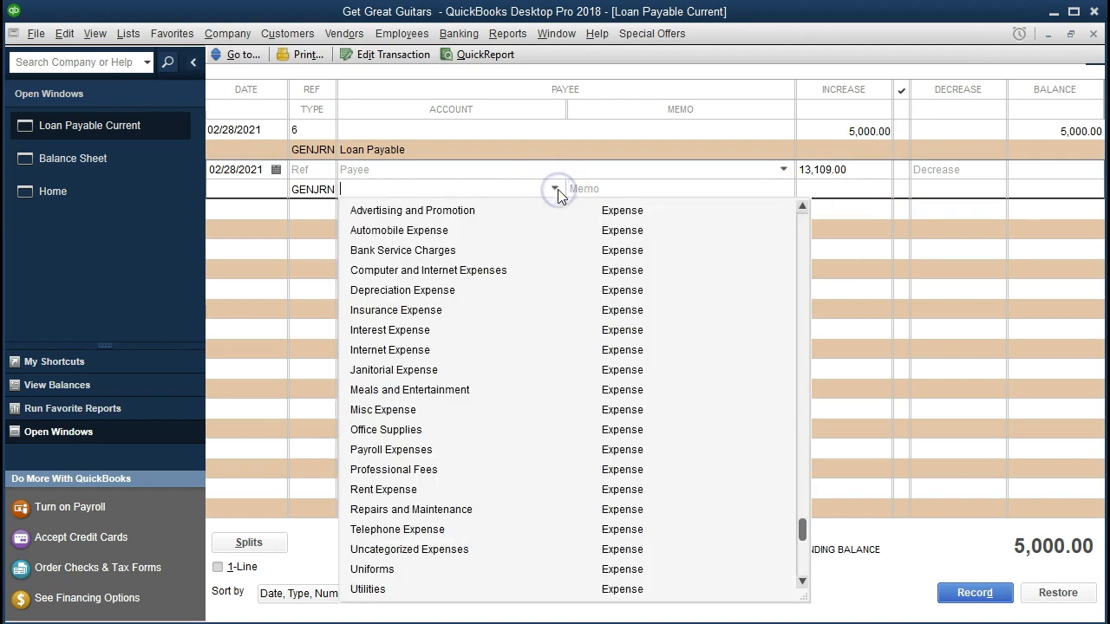
scroll(546, 396, "up", 5)
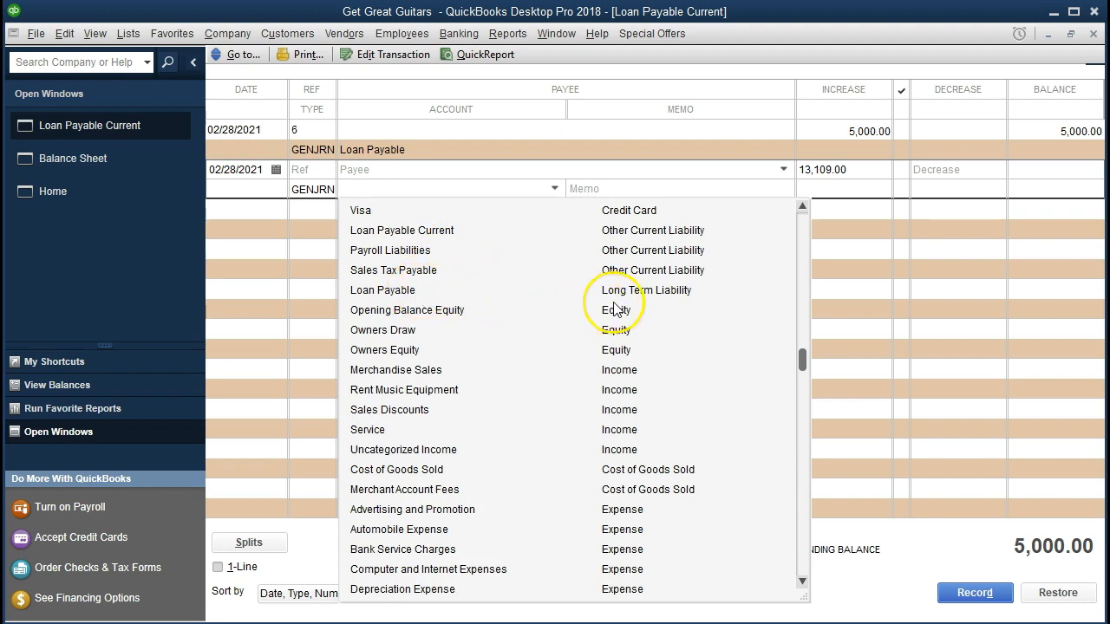
left_click(397, 290)
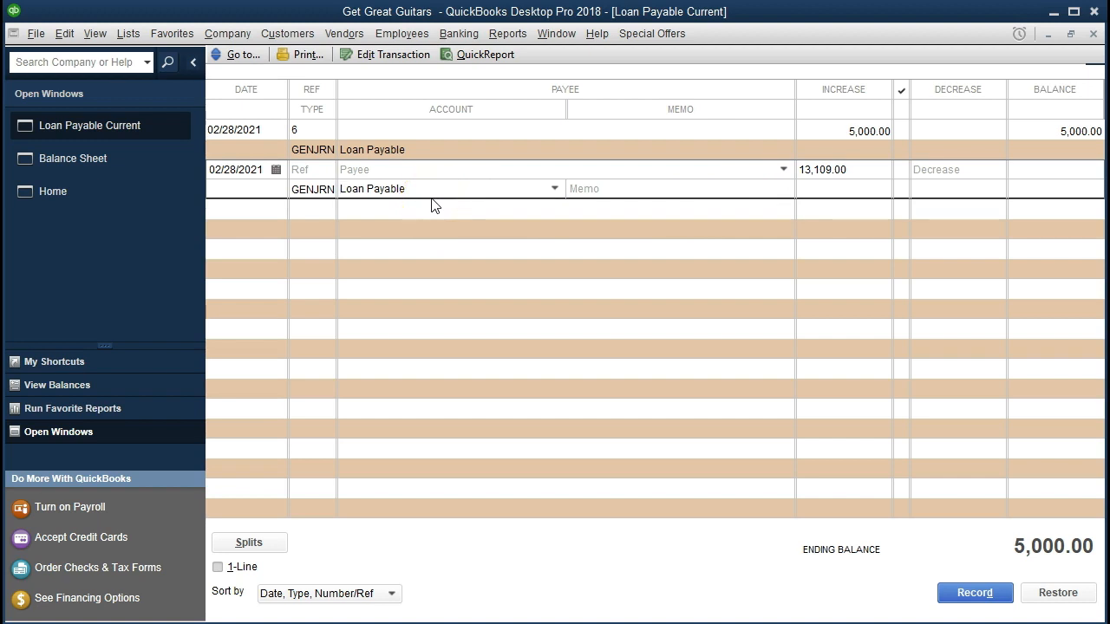
key("Return")
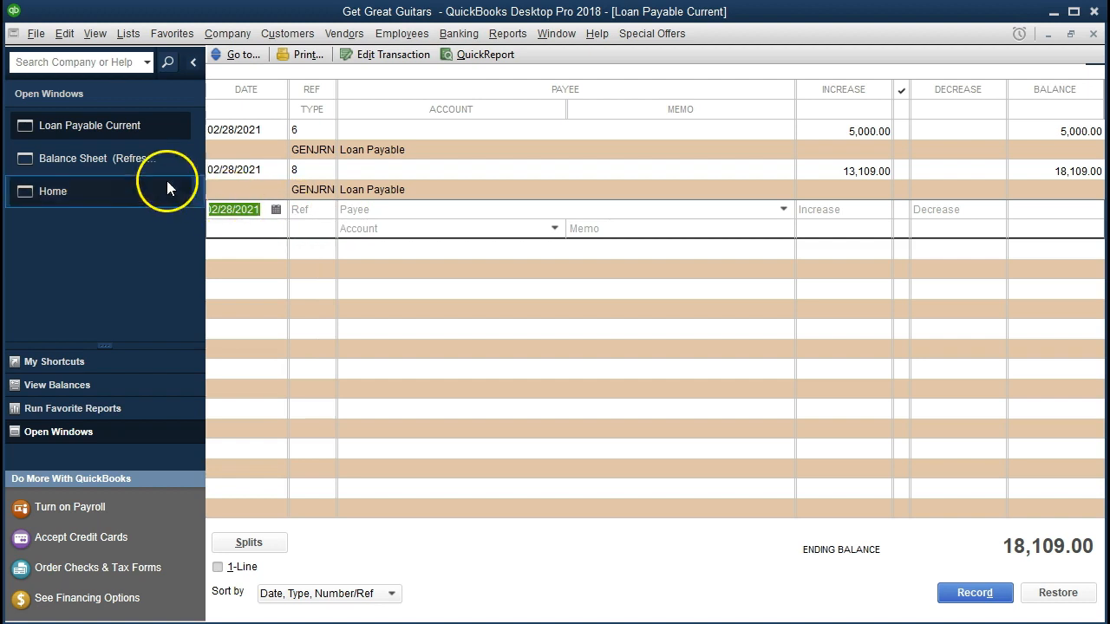
Step: Drill down from the Balance Sheet's Loan Payable Current balance to the 13,109 journal entry, and return to the transaction report
left_click(130, 164)
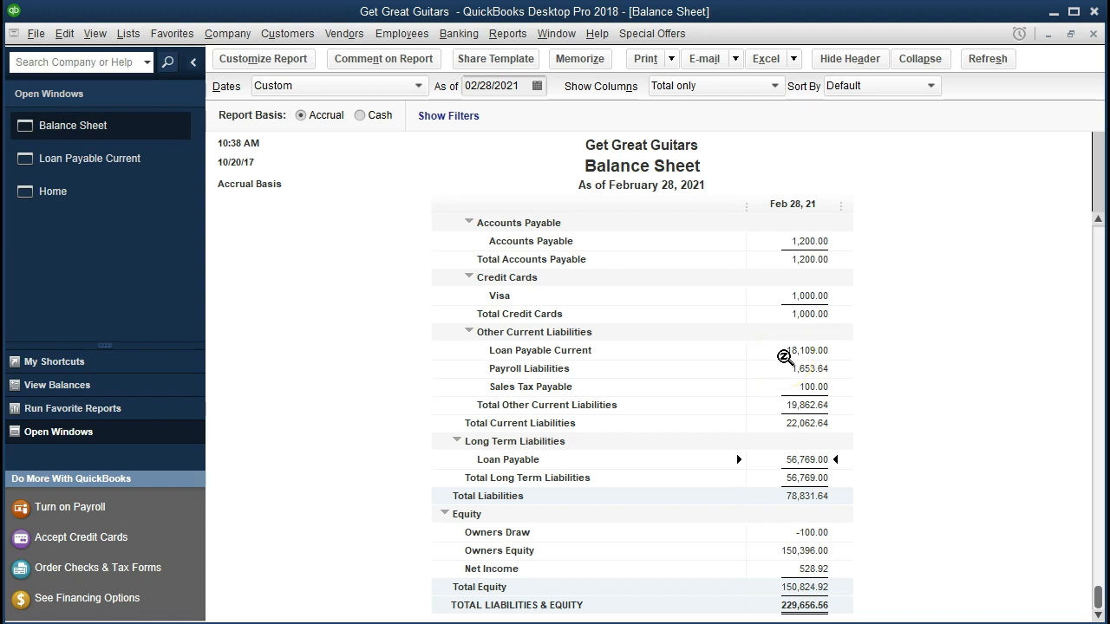
left_click(770, 351)
double_click(770, 350)
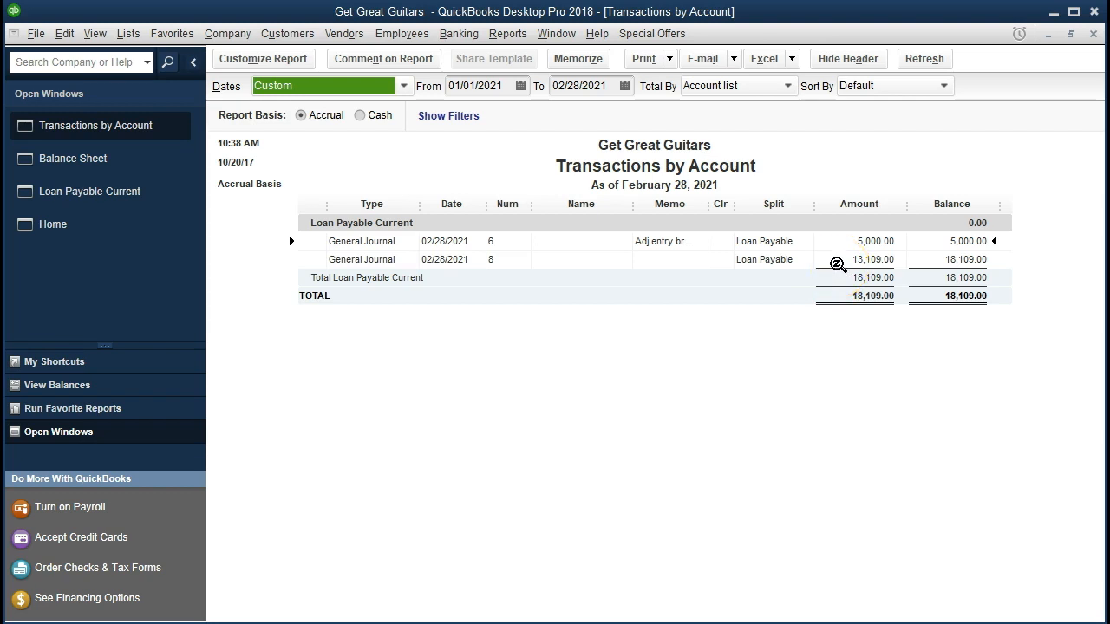
double_click(840, 267)
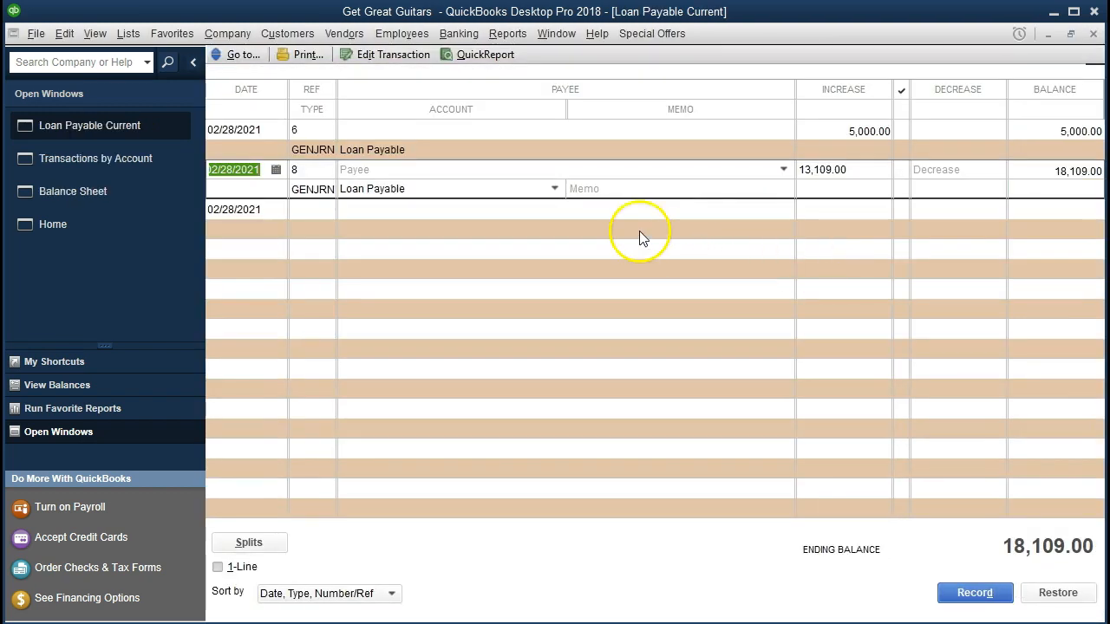
left_click(1092, 33)
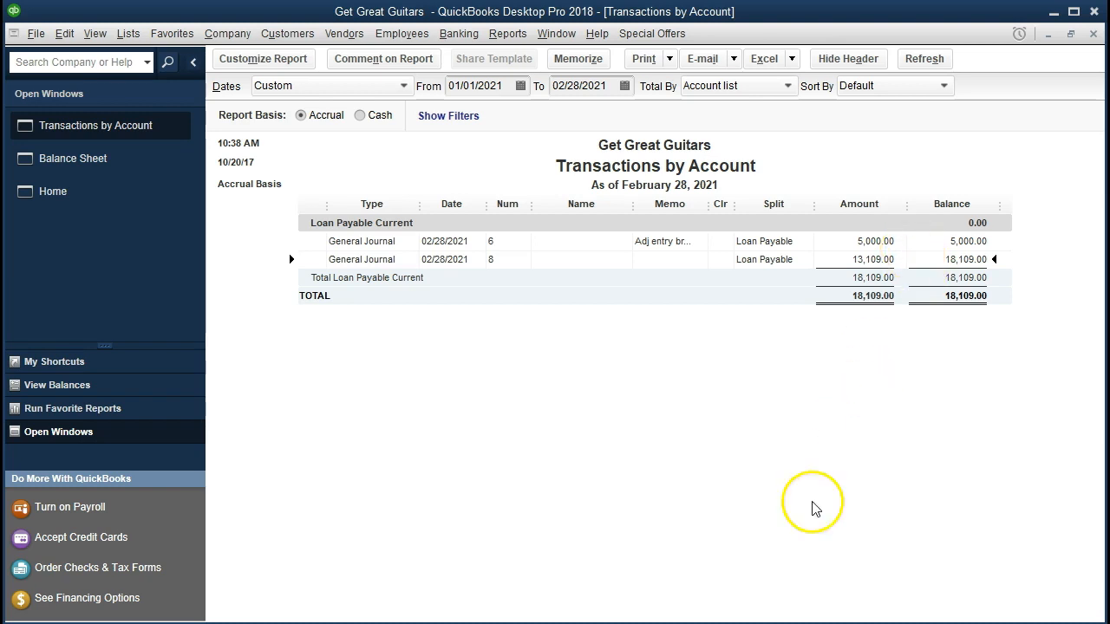
Step: Check the current portion and the Short term sheet's loan amount in Excel, and return to the Balance Sheet in QuickBooks Desktop
key("alt+Tab")
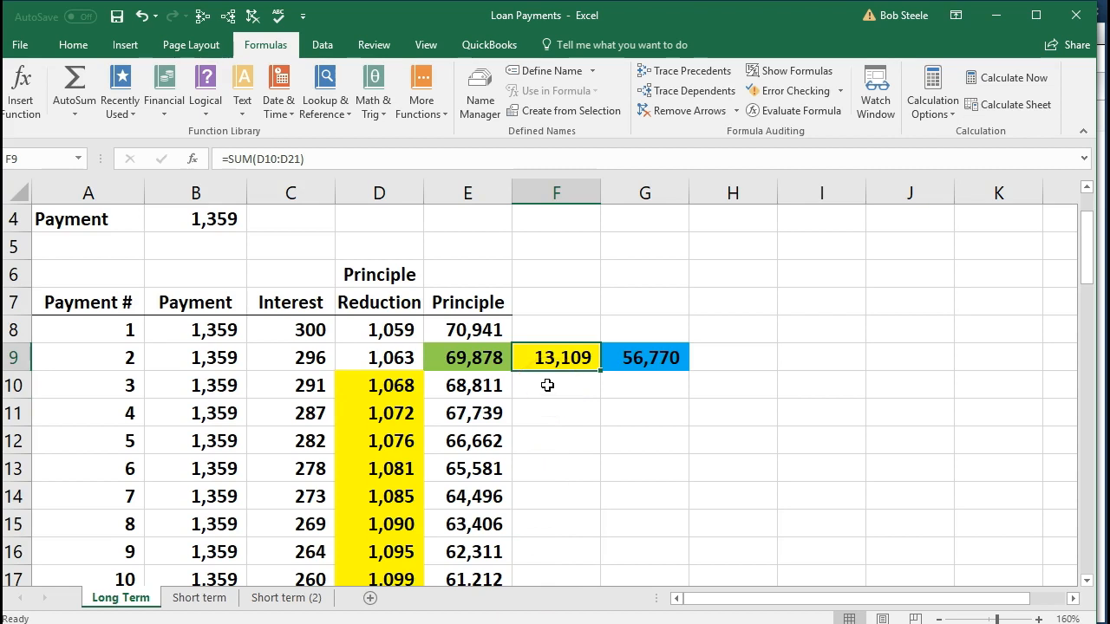
left_click(199, 598)
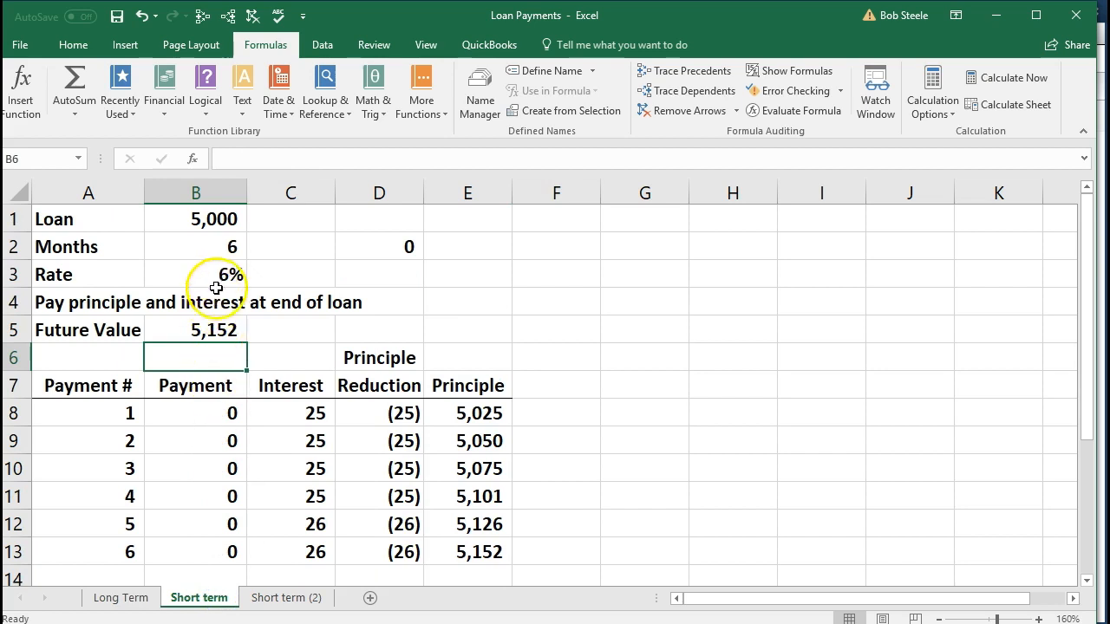
left_click(202, 218)
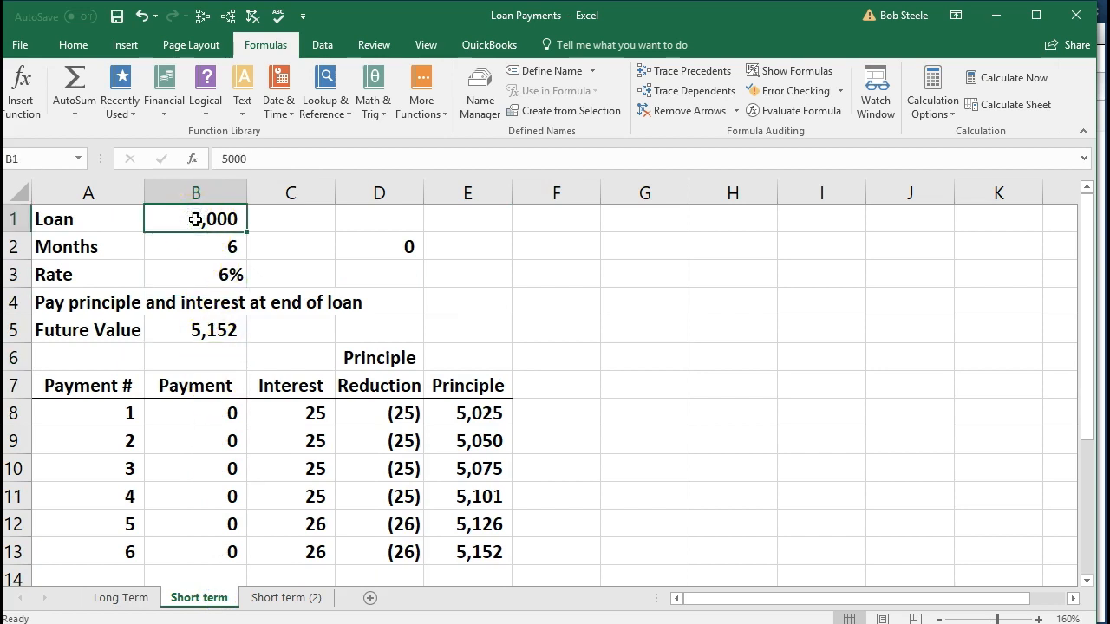
left_click(130, 599)
left_click(997, 15)
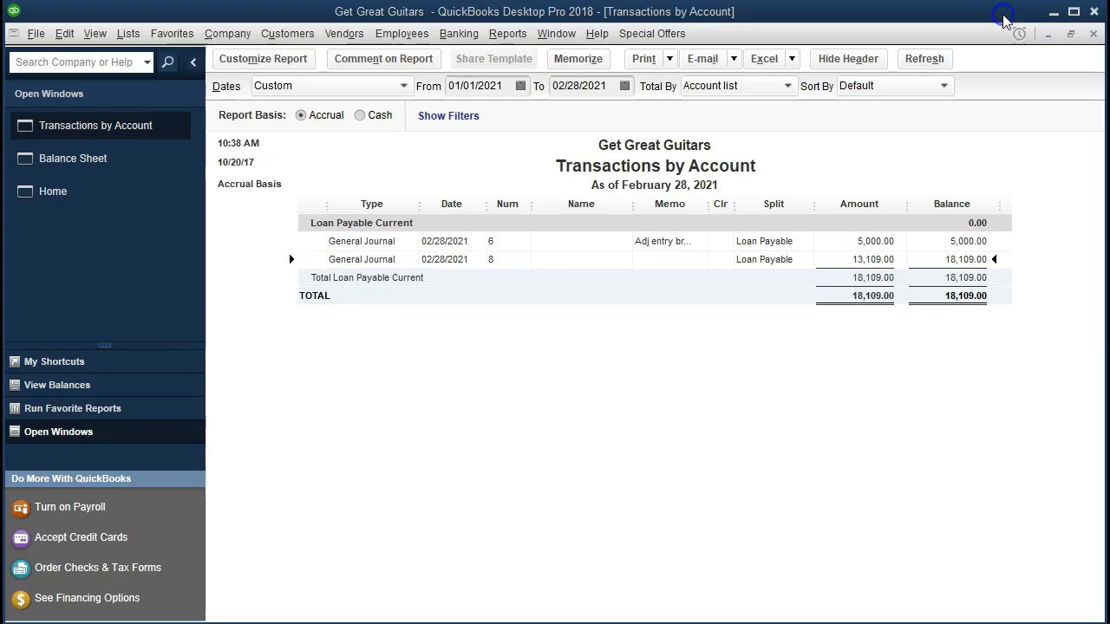
left_click(1093, 34)
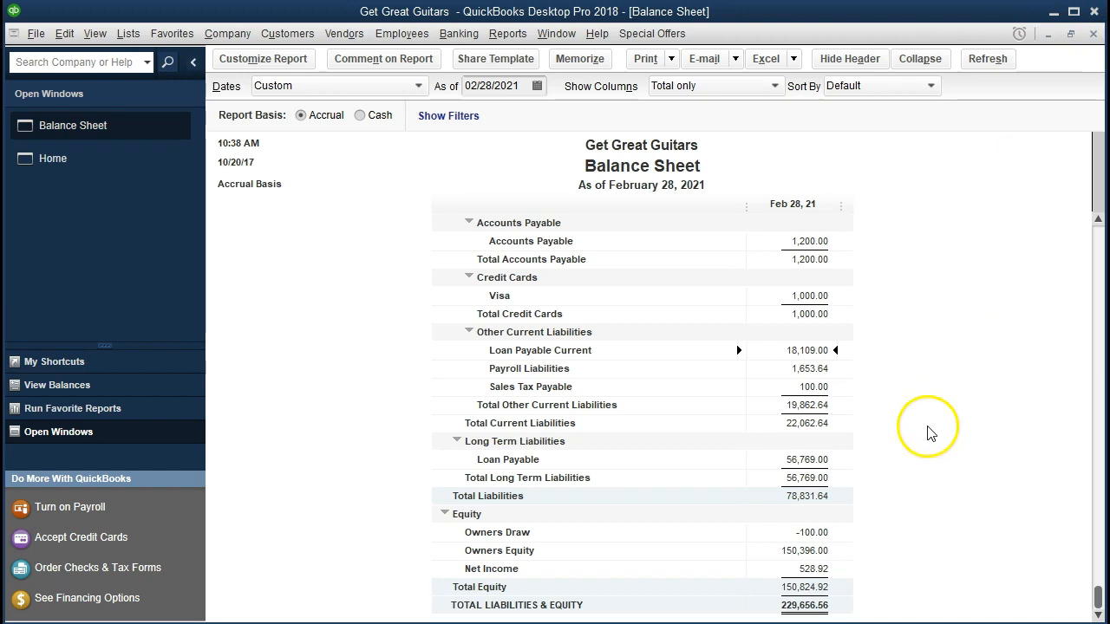
Step: Drill down from the Balance Sheet's long-term Loan Payable balance to its 13,109 reduction entry, and return to the transaction report
left_click(796, 460)
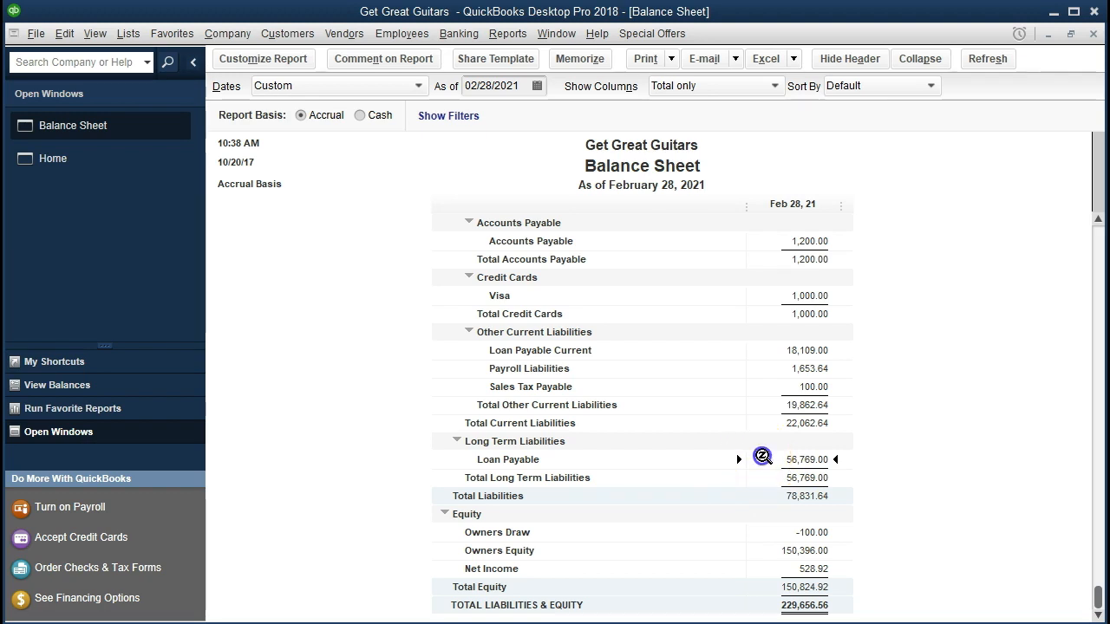
double_click(763, 457)
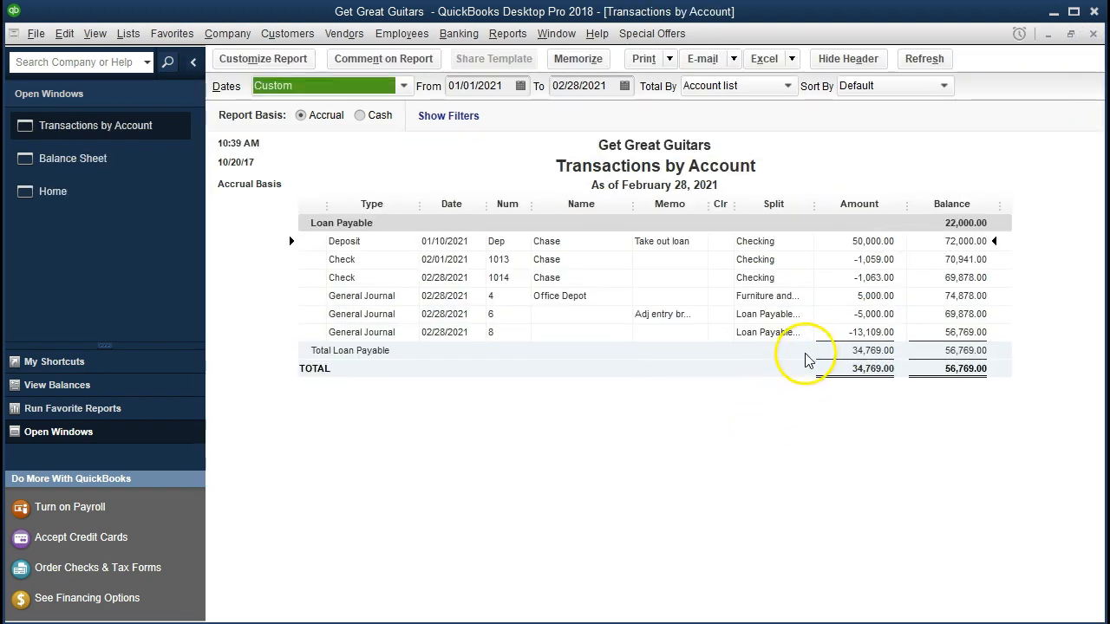
left_click(828, 333)
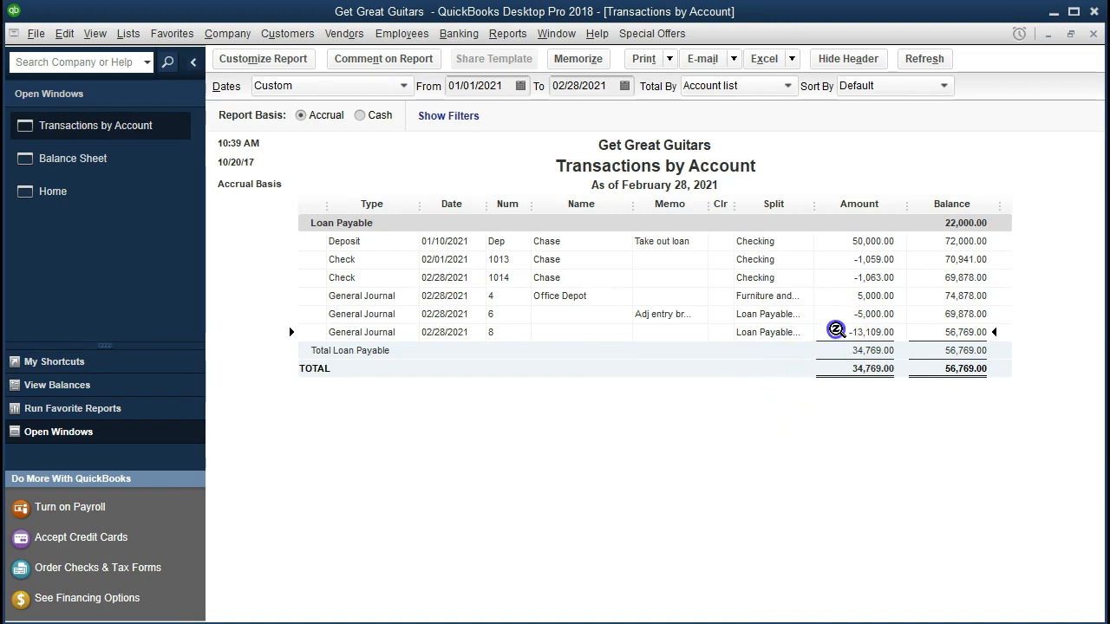
double_click(835, 329)
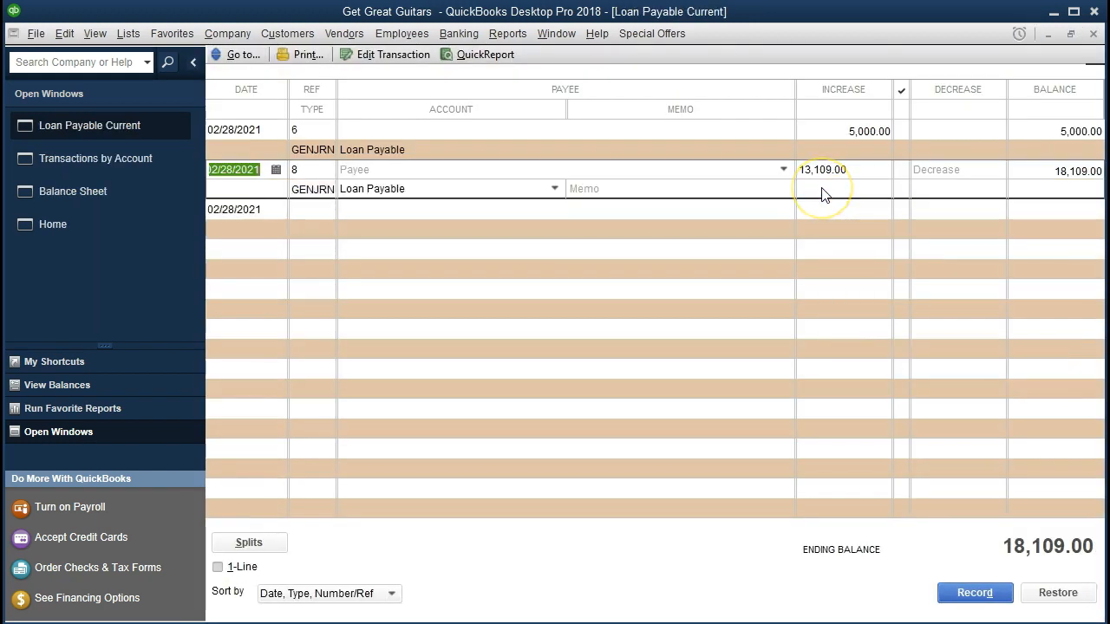
left_click(1092, 34)
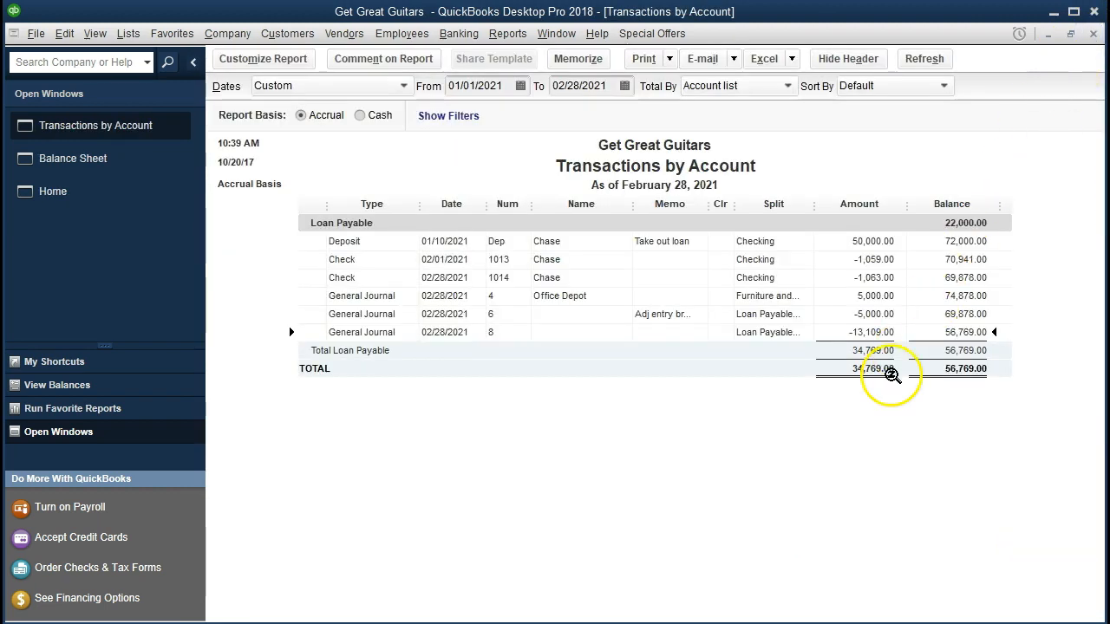
Step: Compare the Loan Payable balance with Excel's long-term portion in G9, the remaining principal in E21 and the current portion in F9
key("alt+Tab")
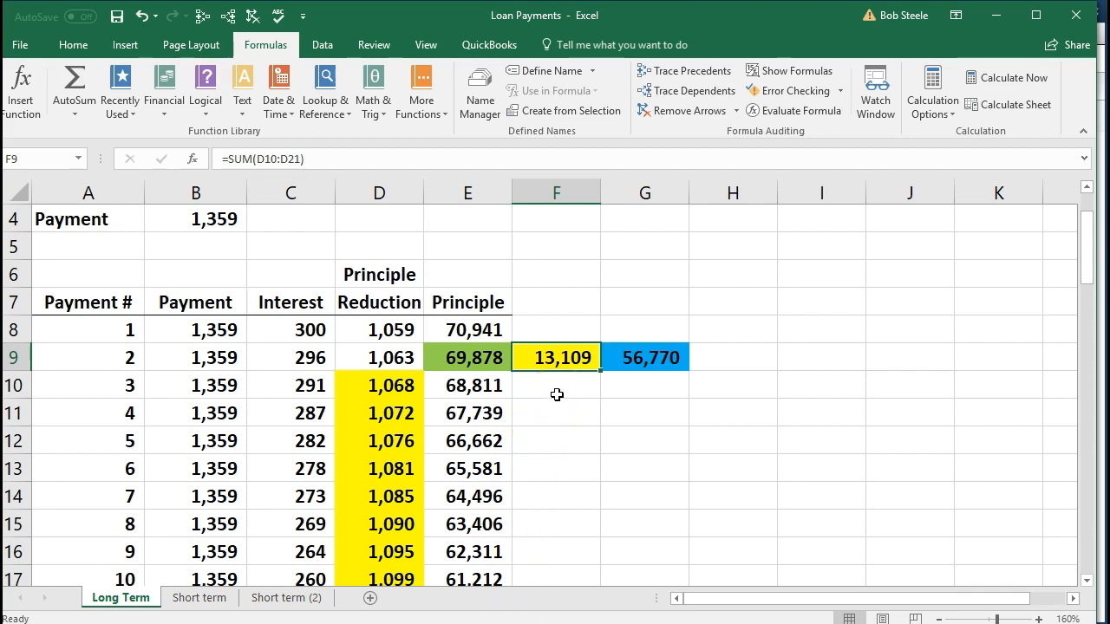
key("alt+Tab")
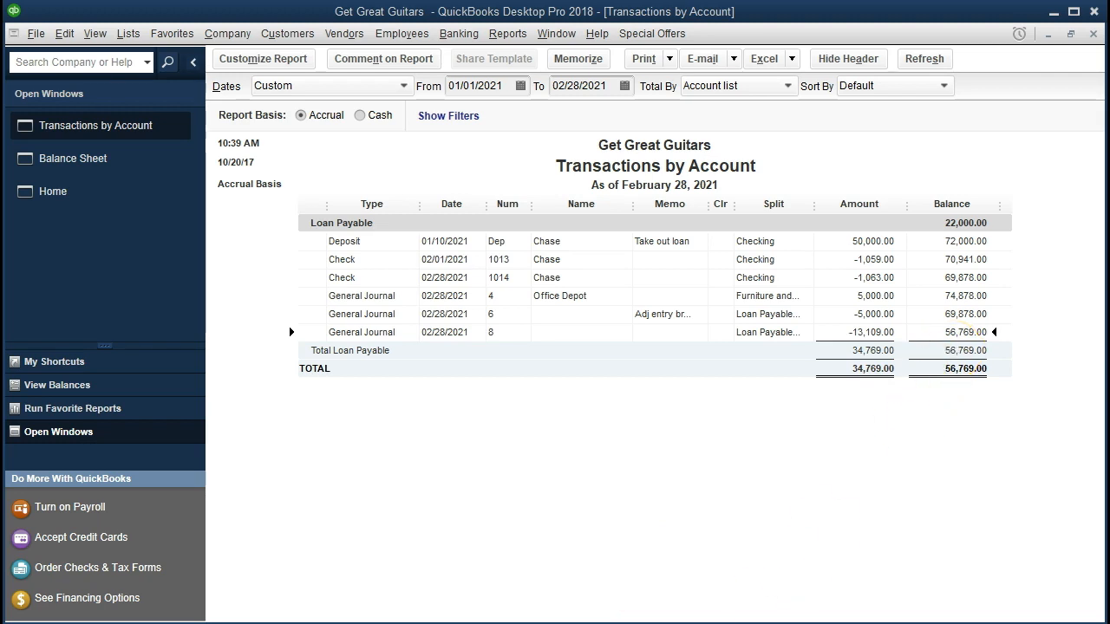
key("alt+Tab")
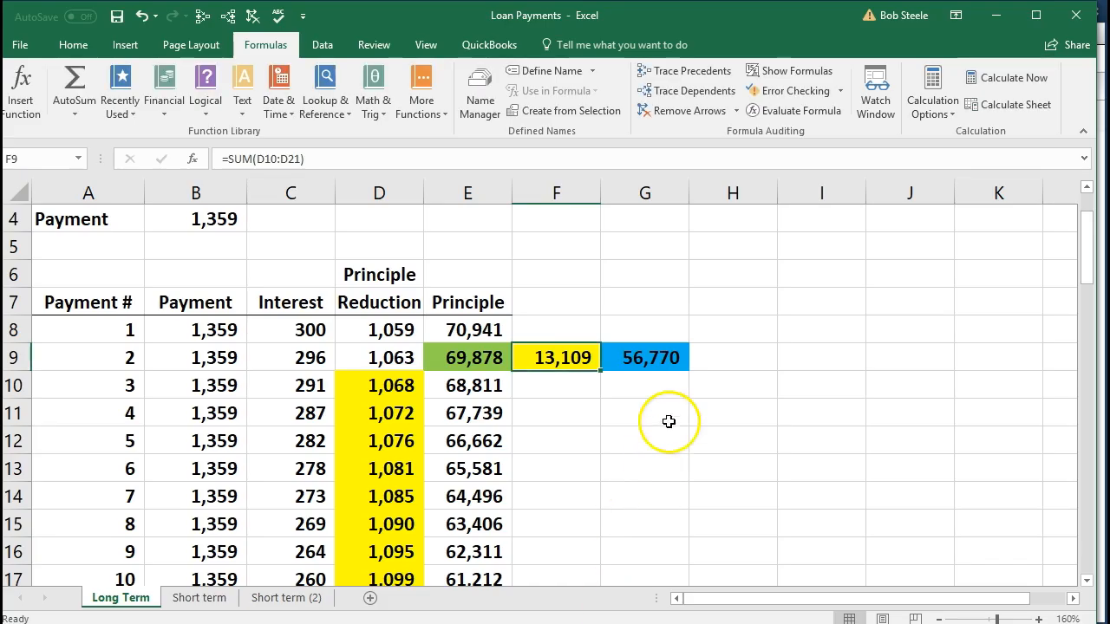
left_click(663, 360)
scroll(646, 403, "down", 3)
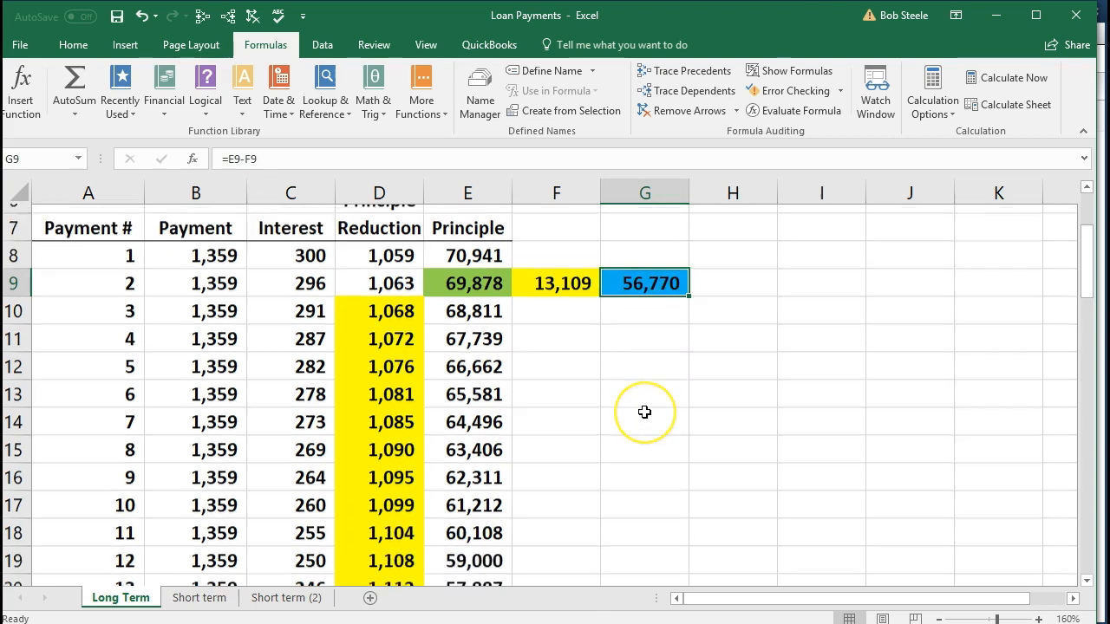
left_click(397, 443)
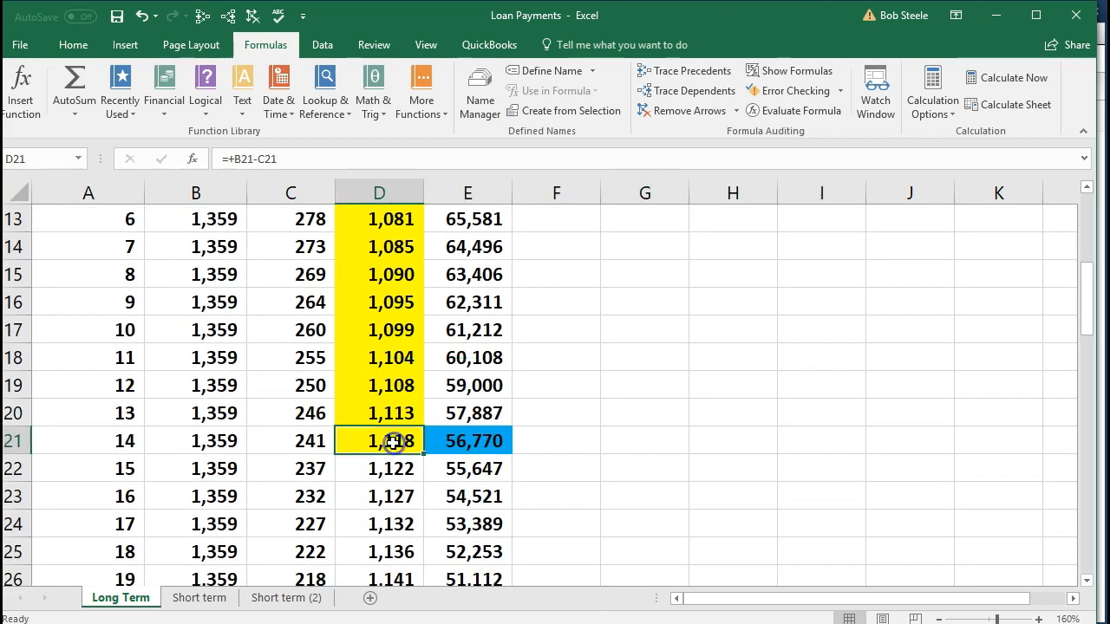
left_click(460, 447)
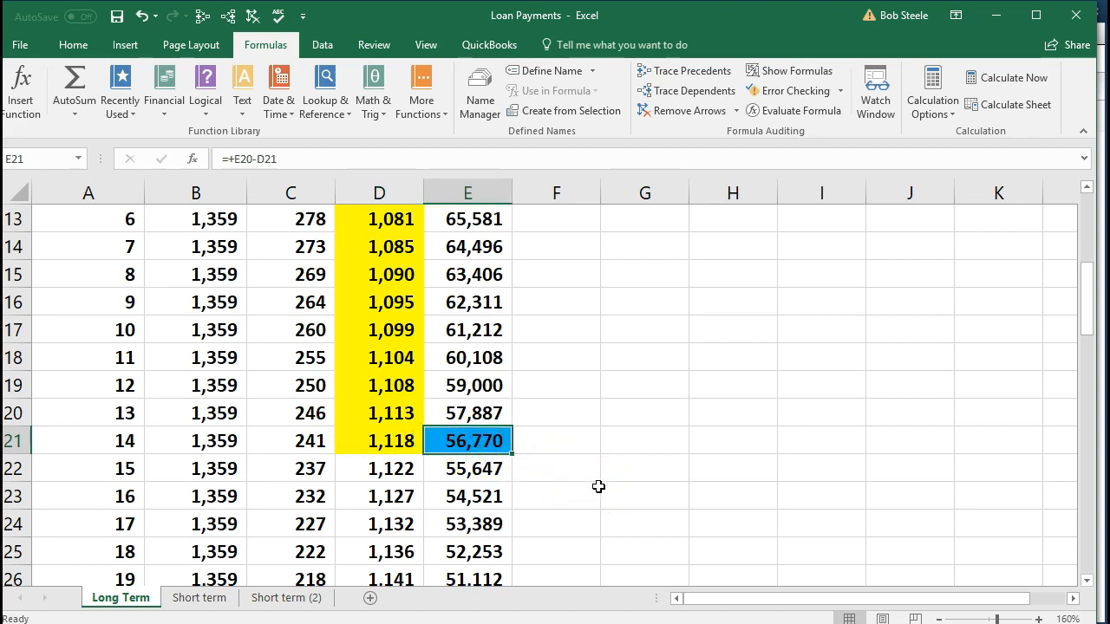
scroll(599, 497, "up", 3)
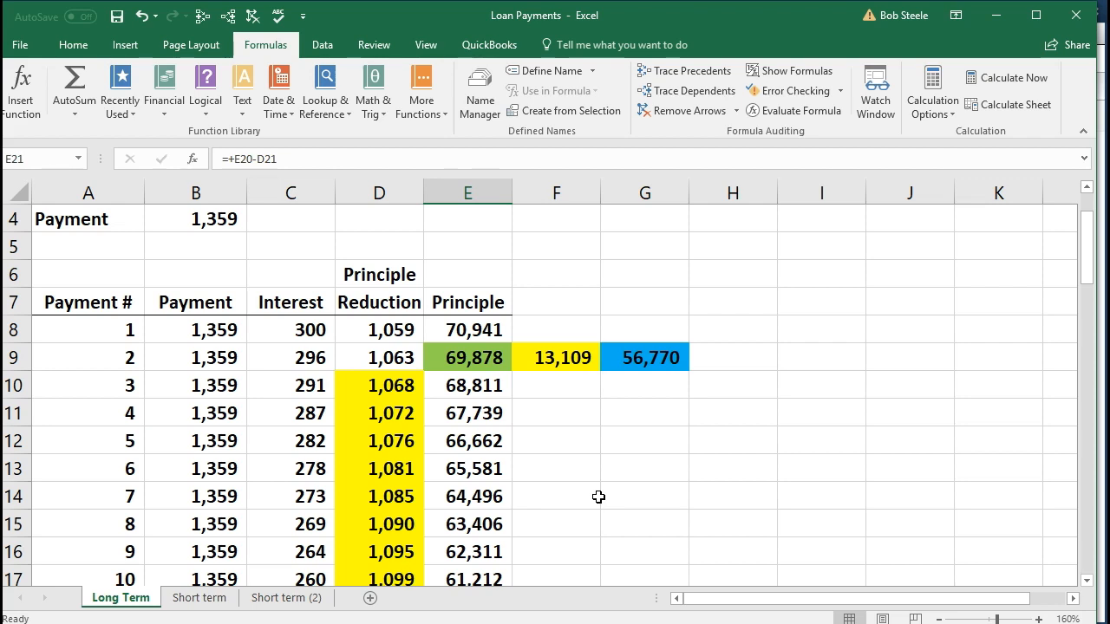
left_click(568, 363)
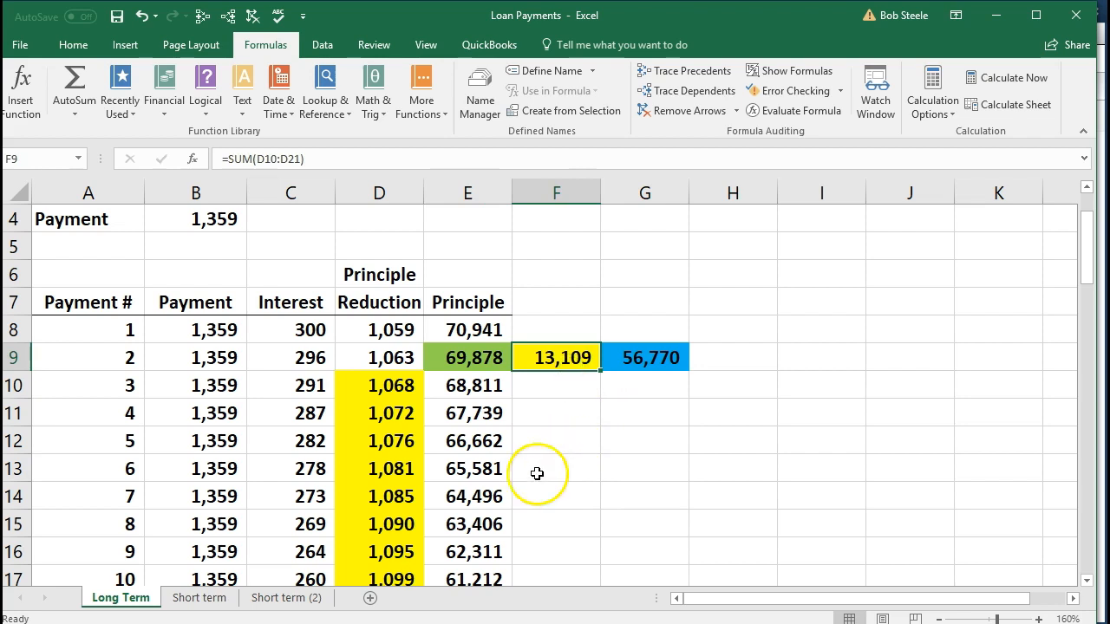